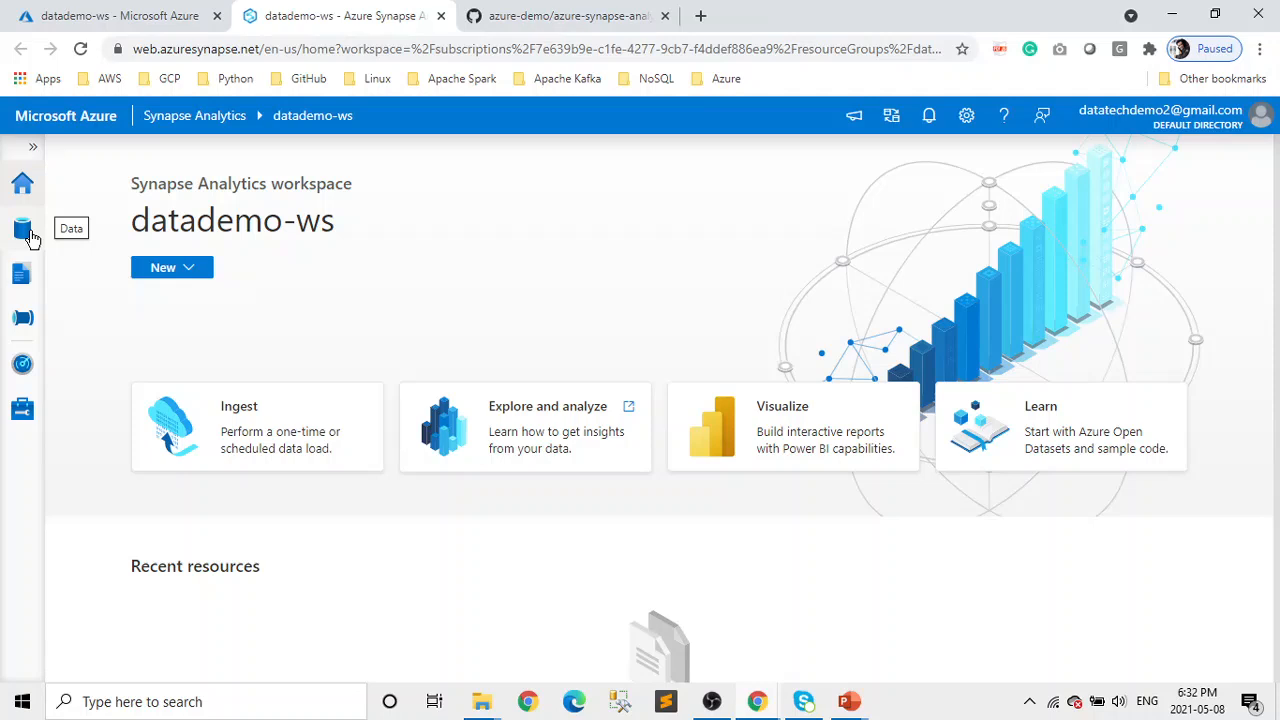
Step: Open the primary users container of the linked datademo-ws Azure Data Lake Storage Gen2 account
left_click(30, 236)
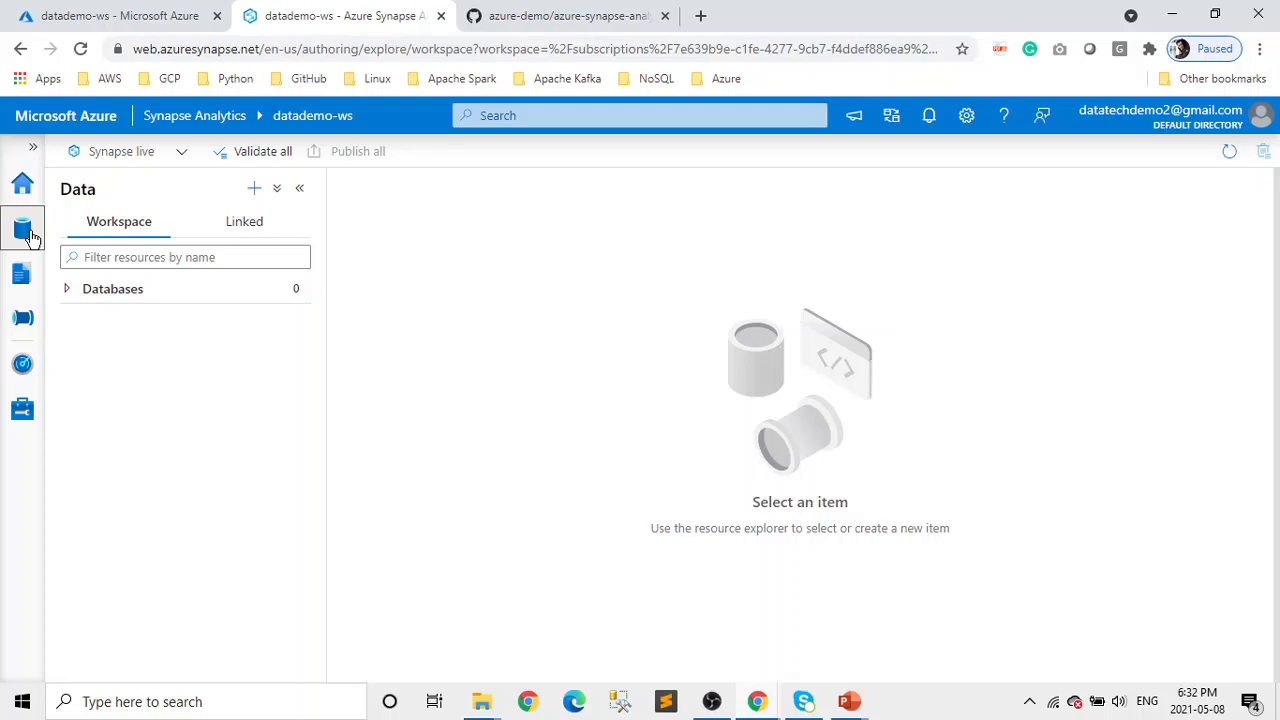
left_click(263, 237)
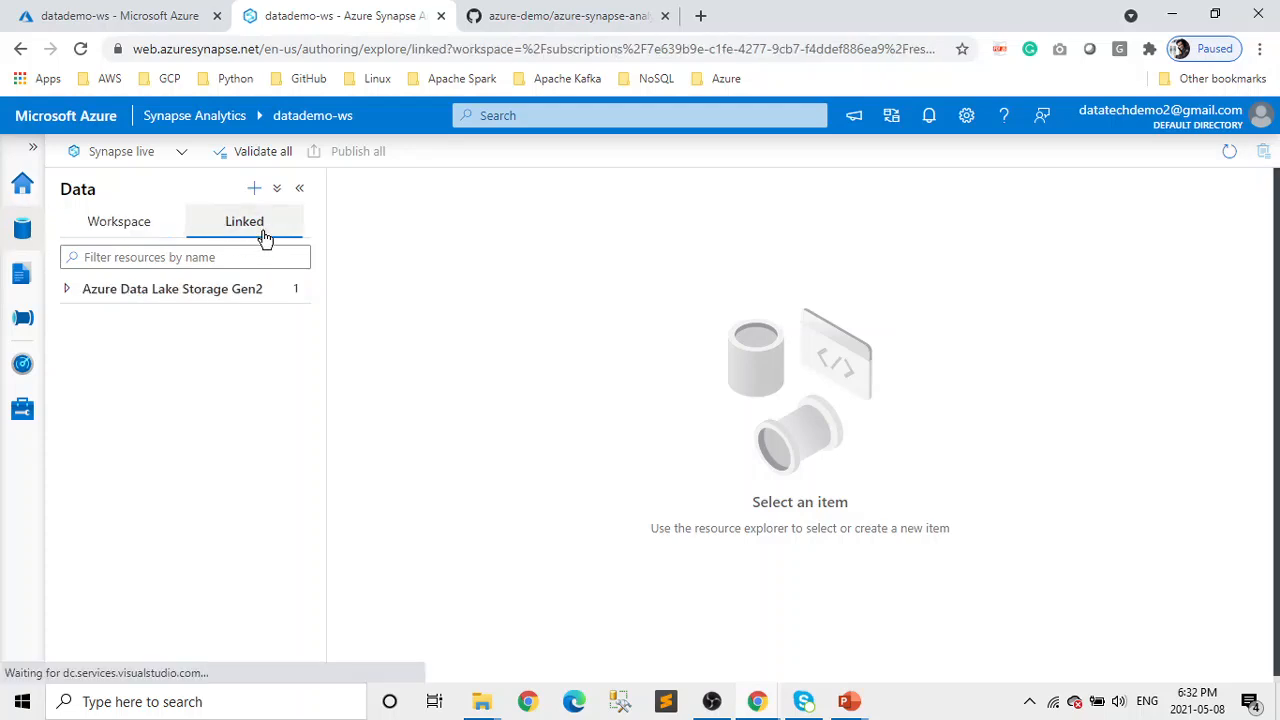
left_click(67, 290)
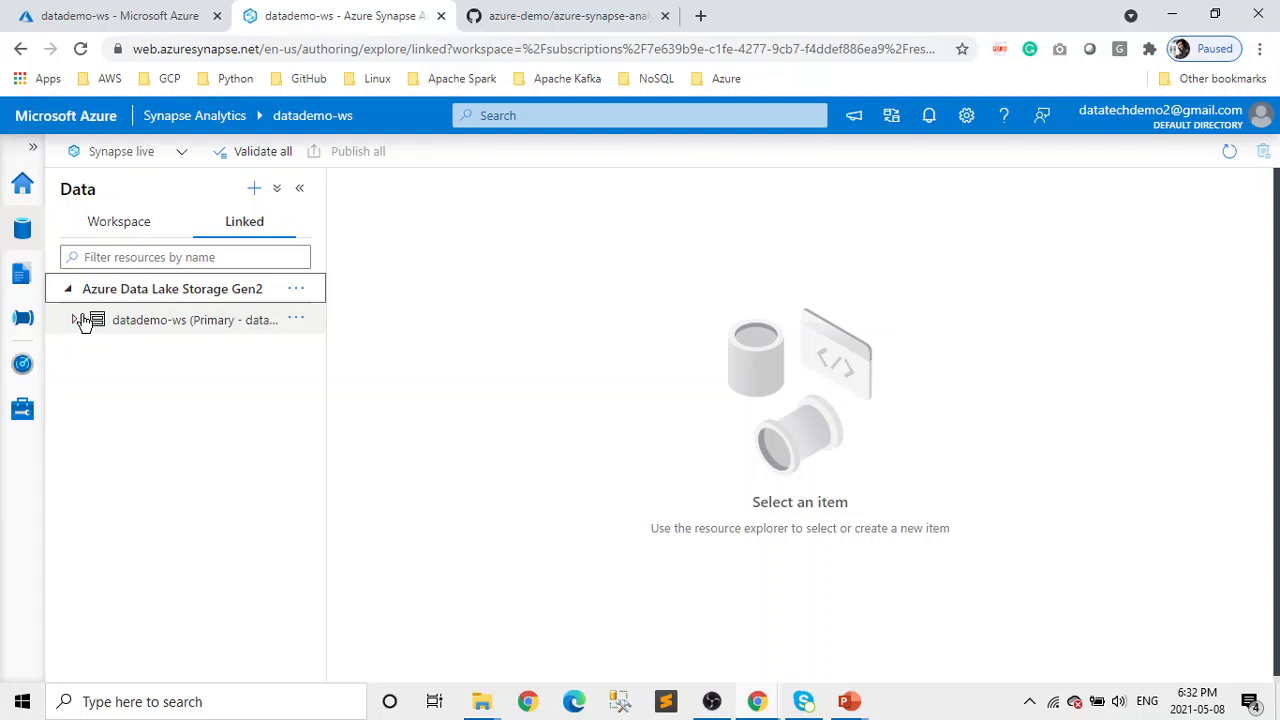
left_click(84, 319)
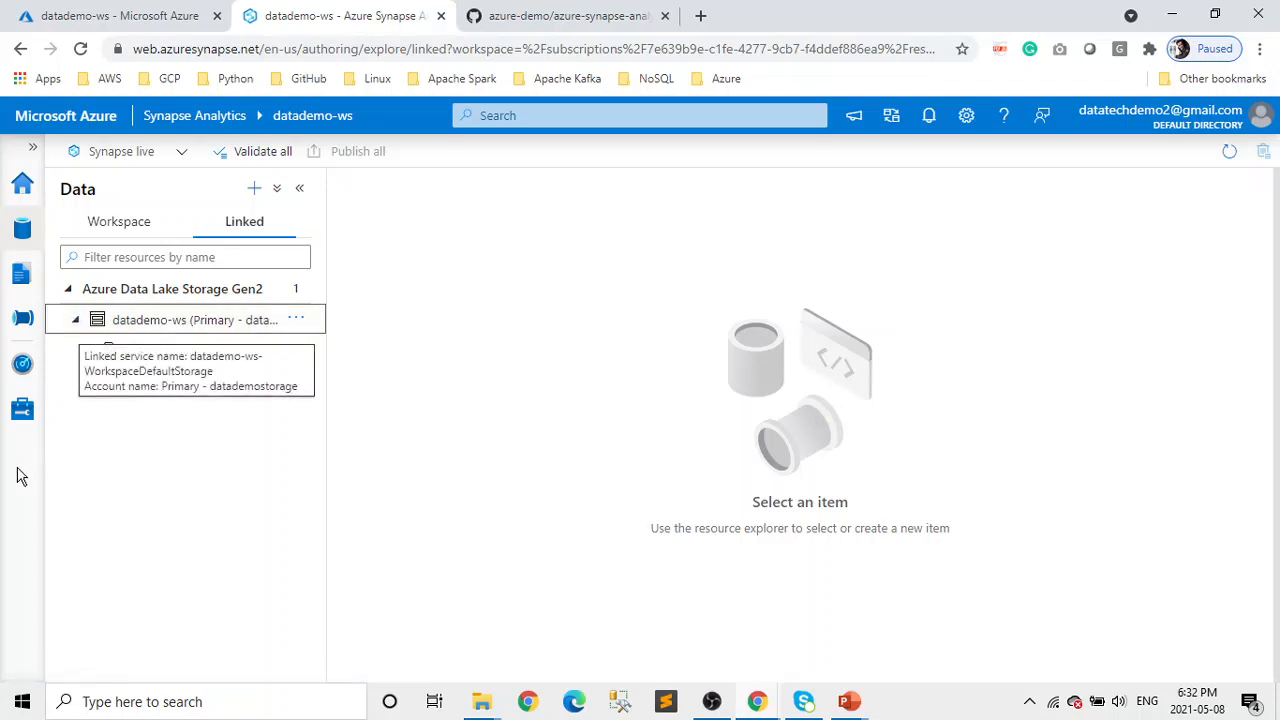
left_click(215, 359)
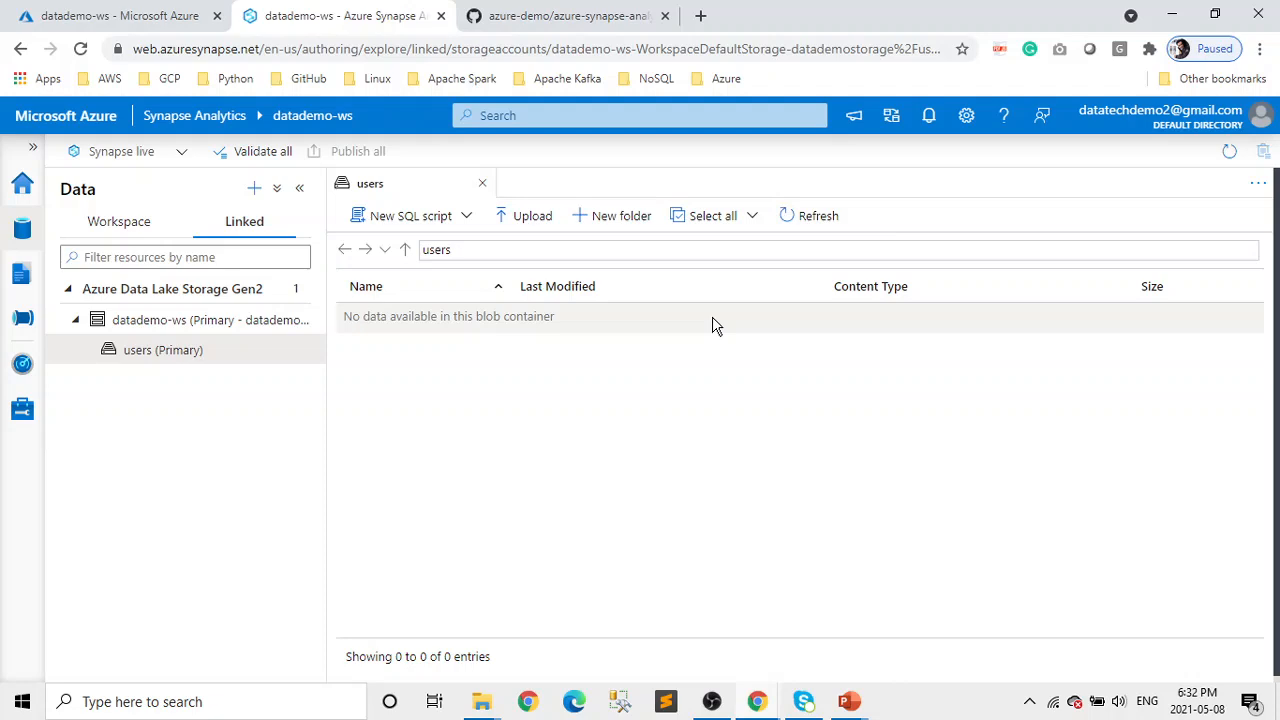
Step: Create a folder named taxidata in the users container
left_click(618, 220)
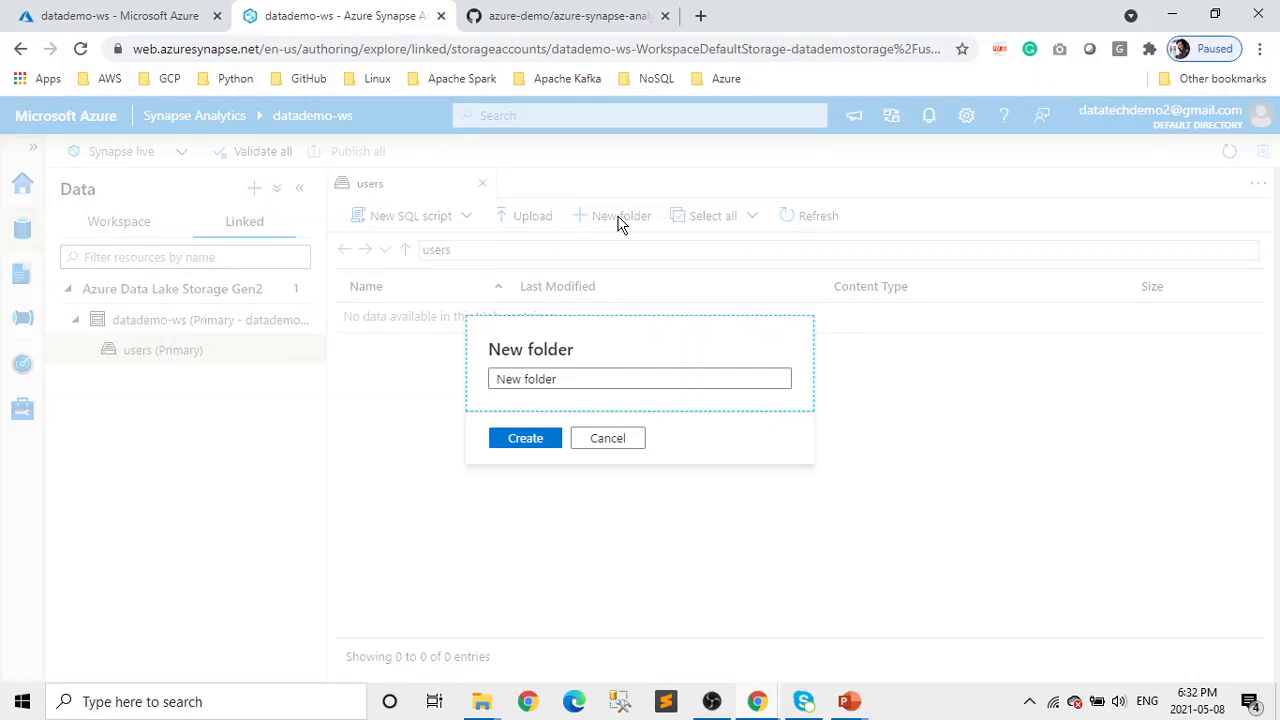
left_click(558, 376)
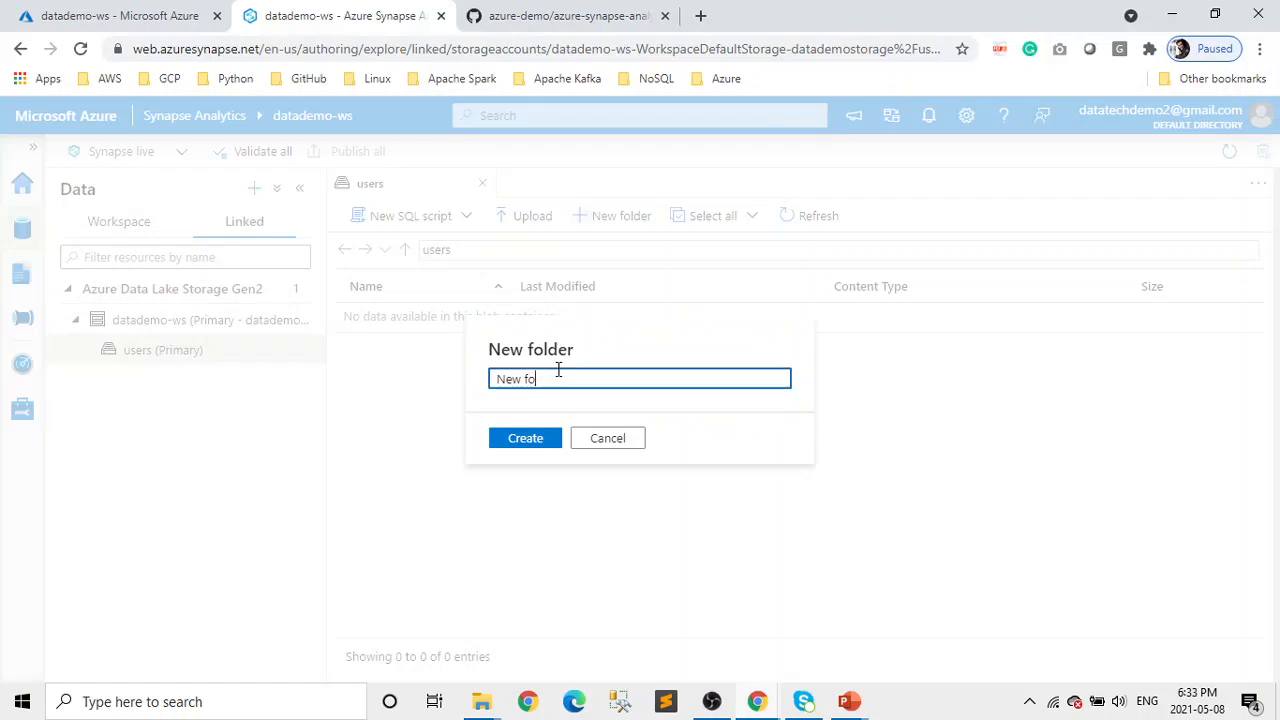
key("BackSpace")
key("BackSpace")
key("BackSpace")
key("BackSpace")
key("BackSpace")
key("BackSpace")
type("ta")
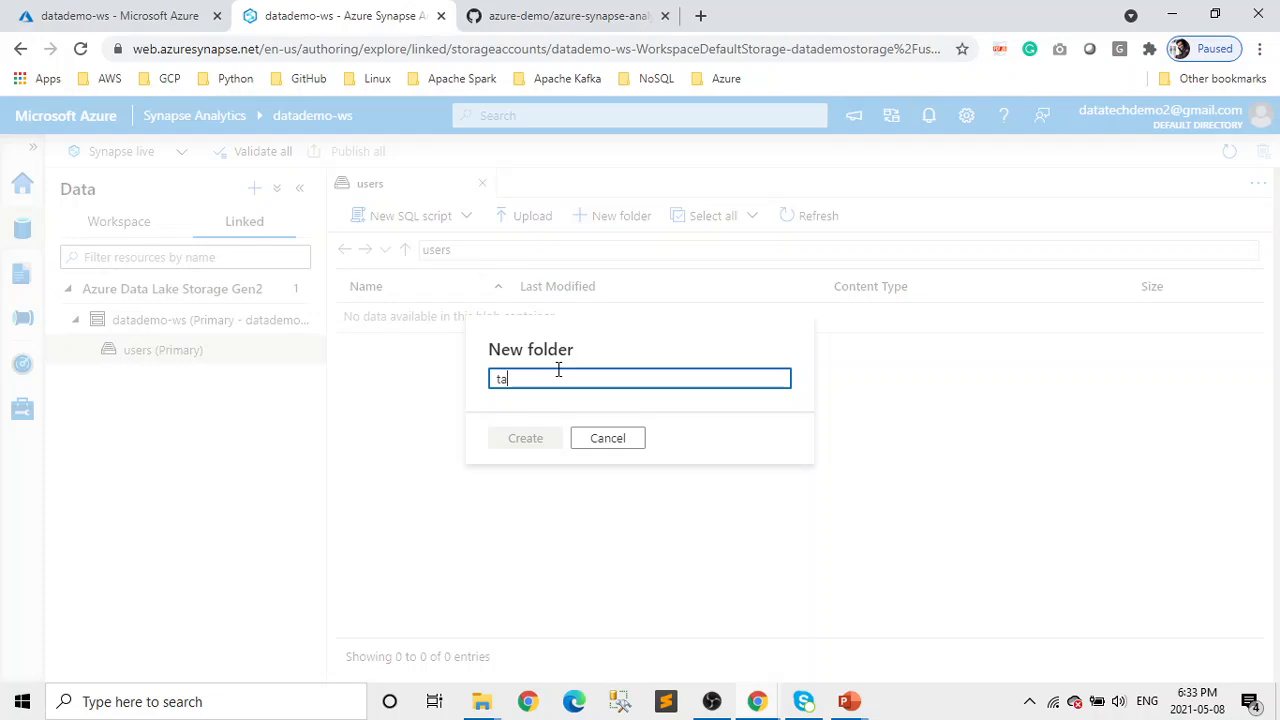
type("xidata")
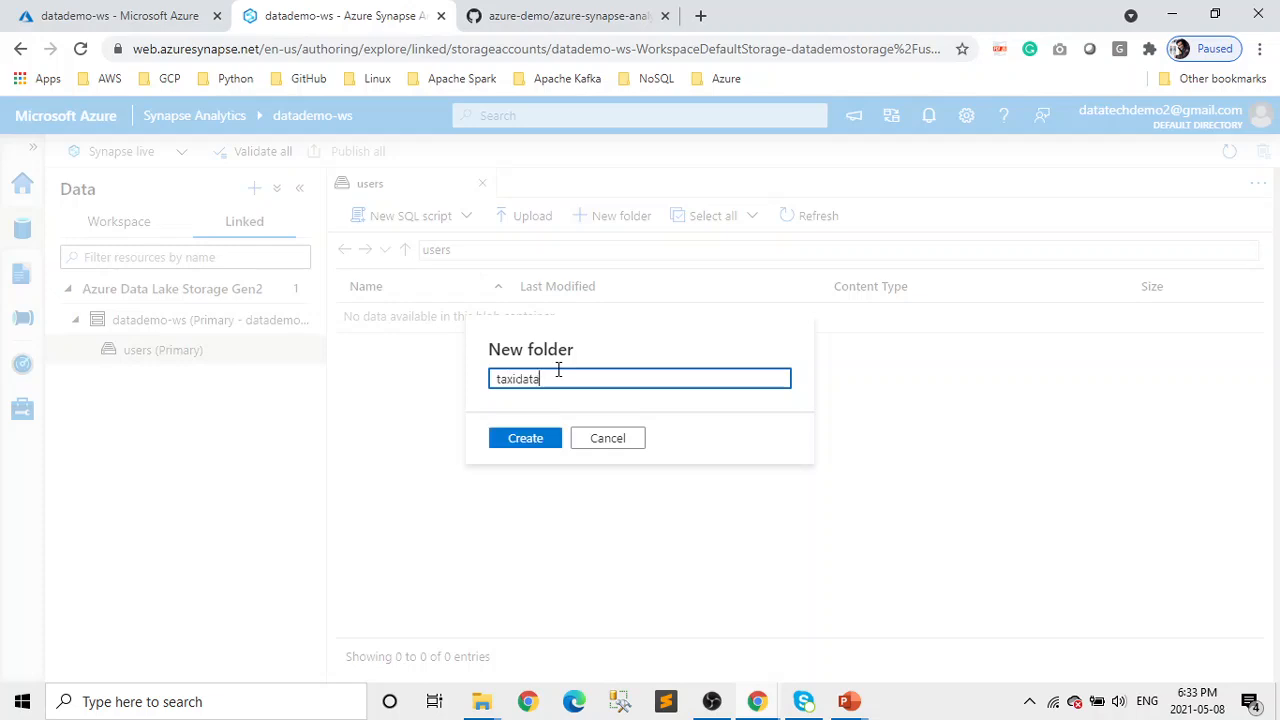
left_click(545, 441)
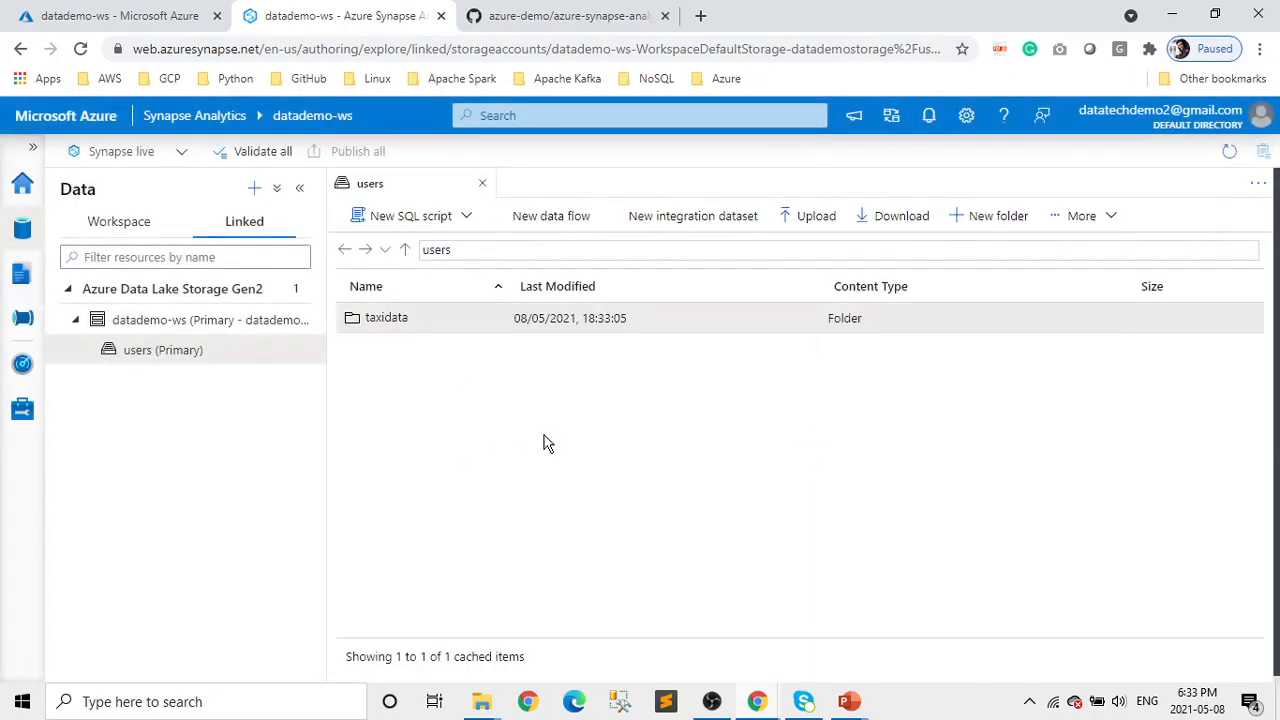
Step: Upload GreenTaxiTripData_201812.csv from the Azure ETL video folder into the taxidata folder and refresh the file listing
double_click(386, 320)
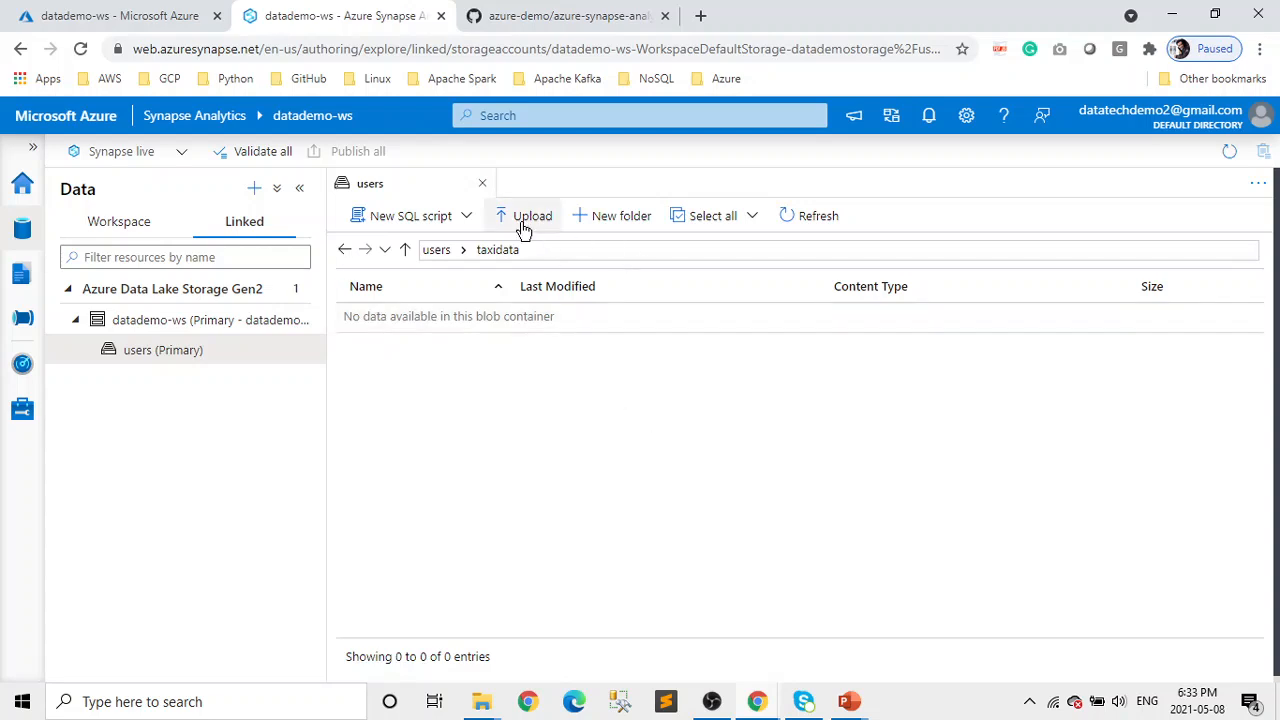
left_click(523, 218)
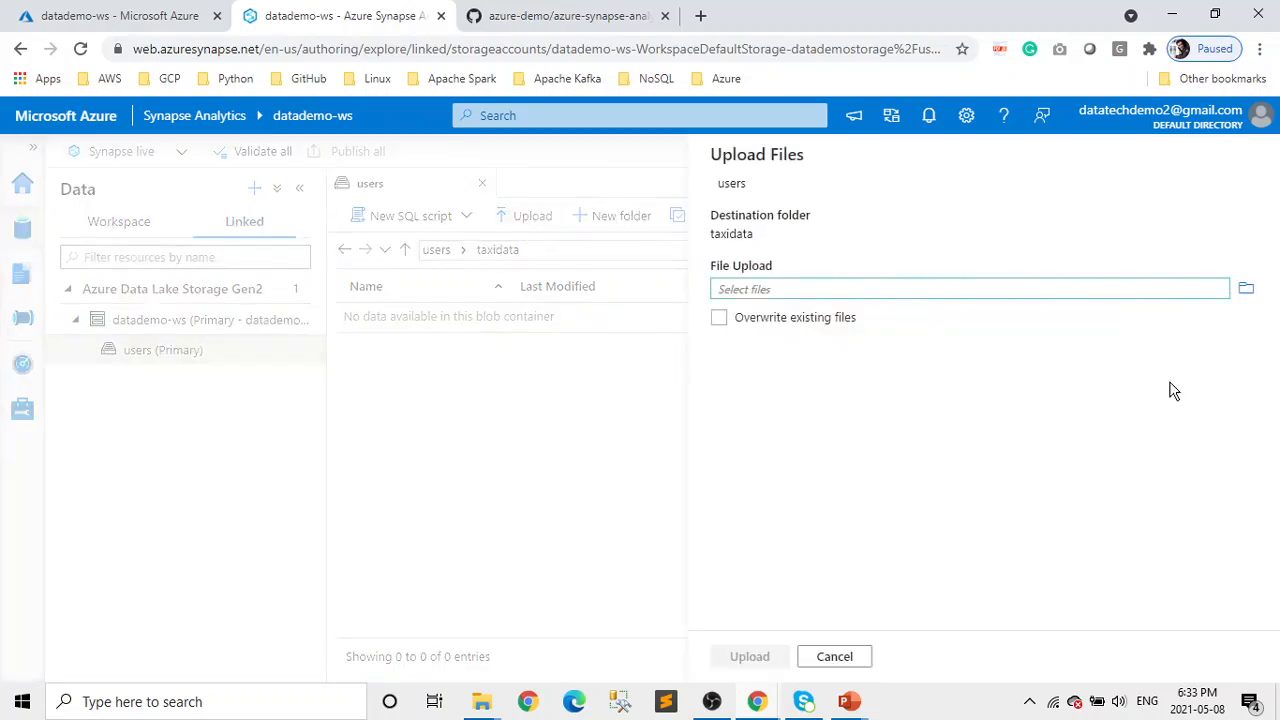
left_click(1246, 291)
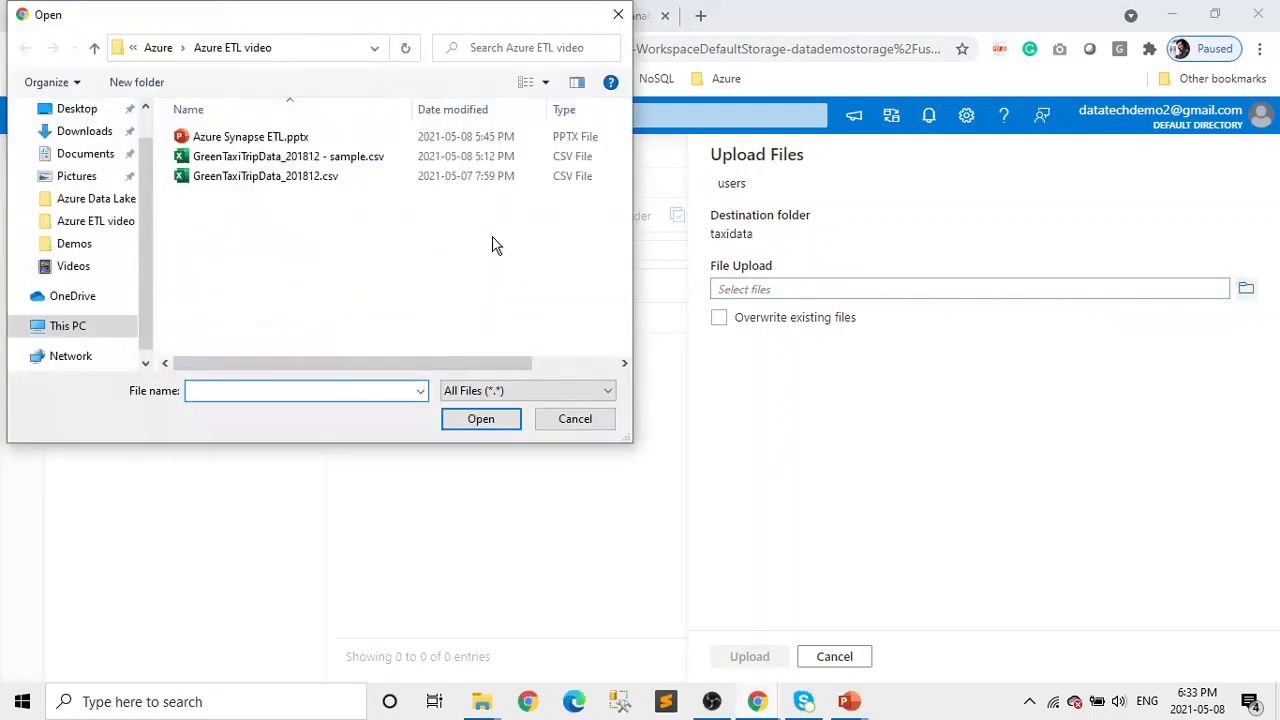
left_click(325, 178)
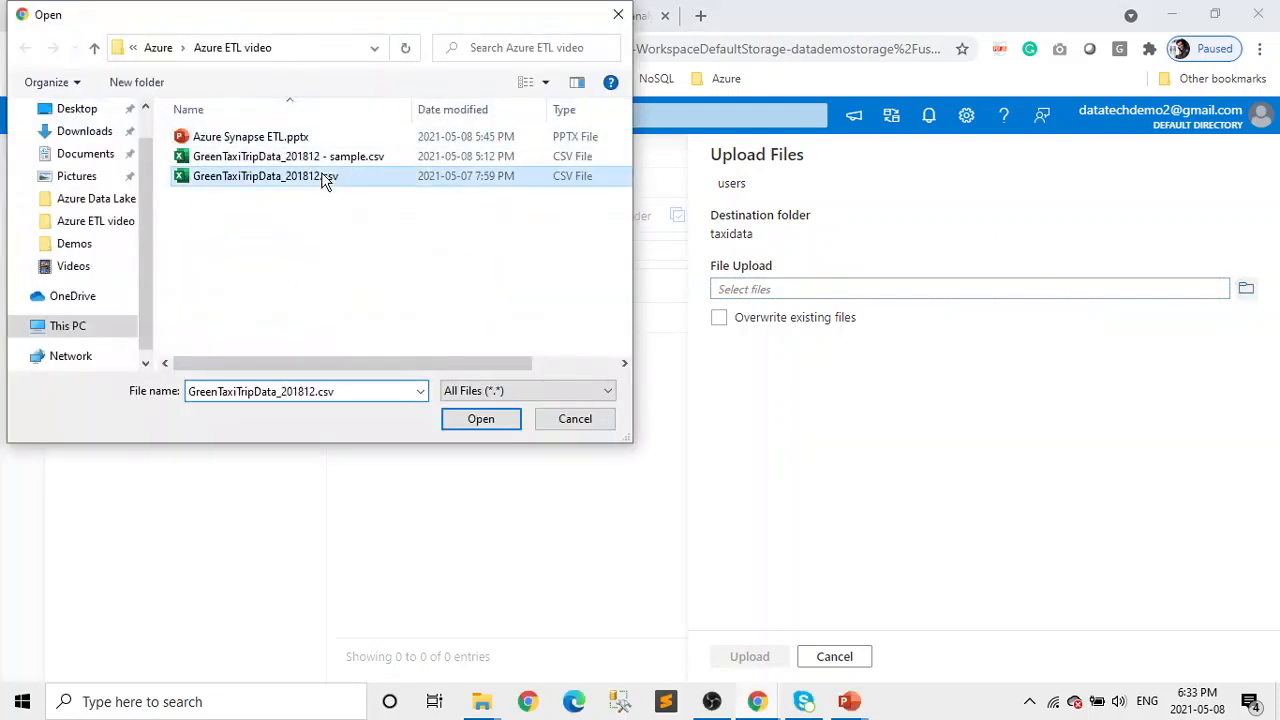
left_click(481, 419)
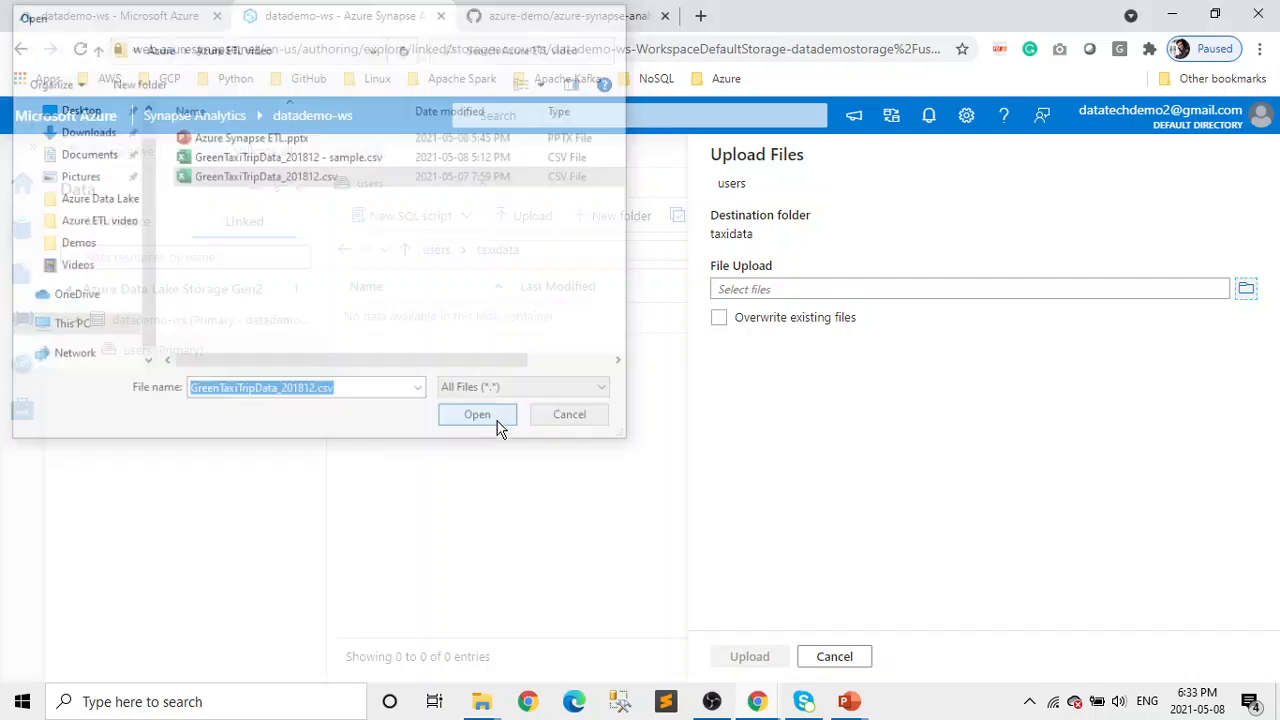
left_click(766, 657)
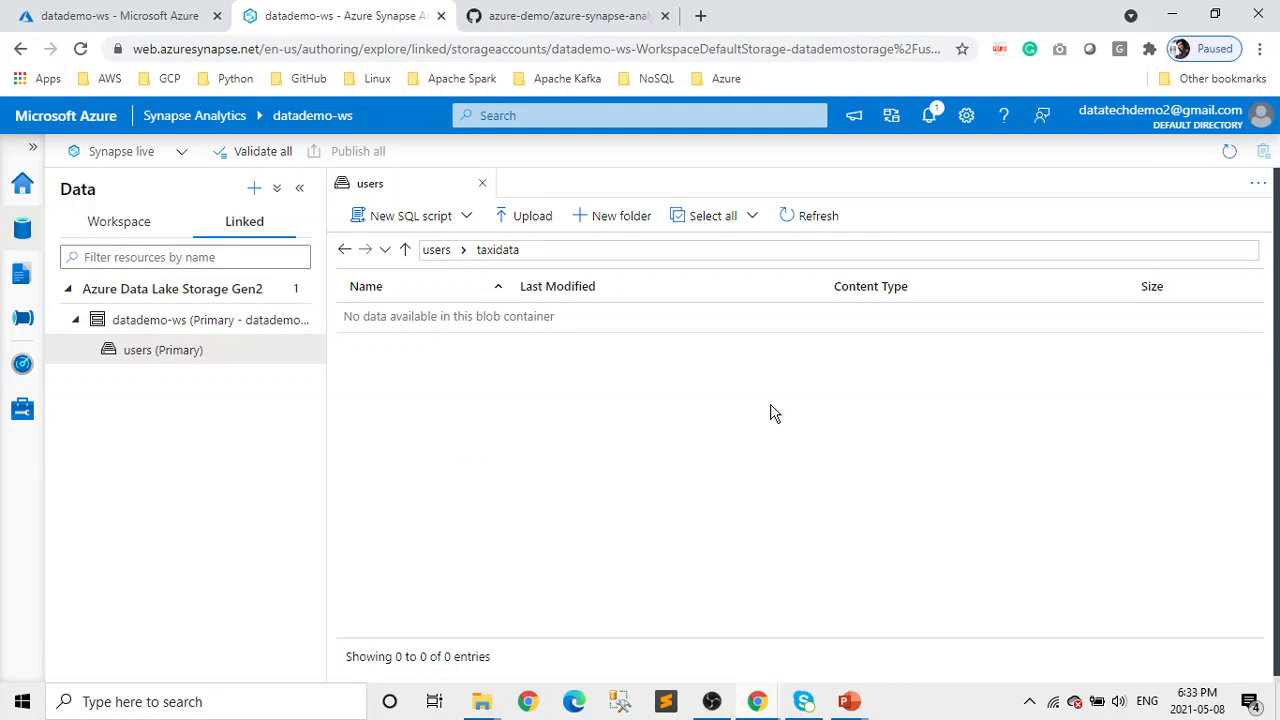
left_click(818, 216)
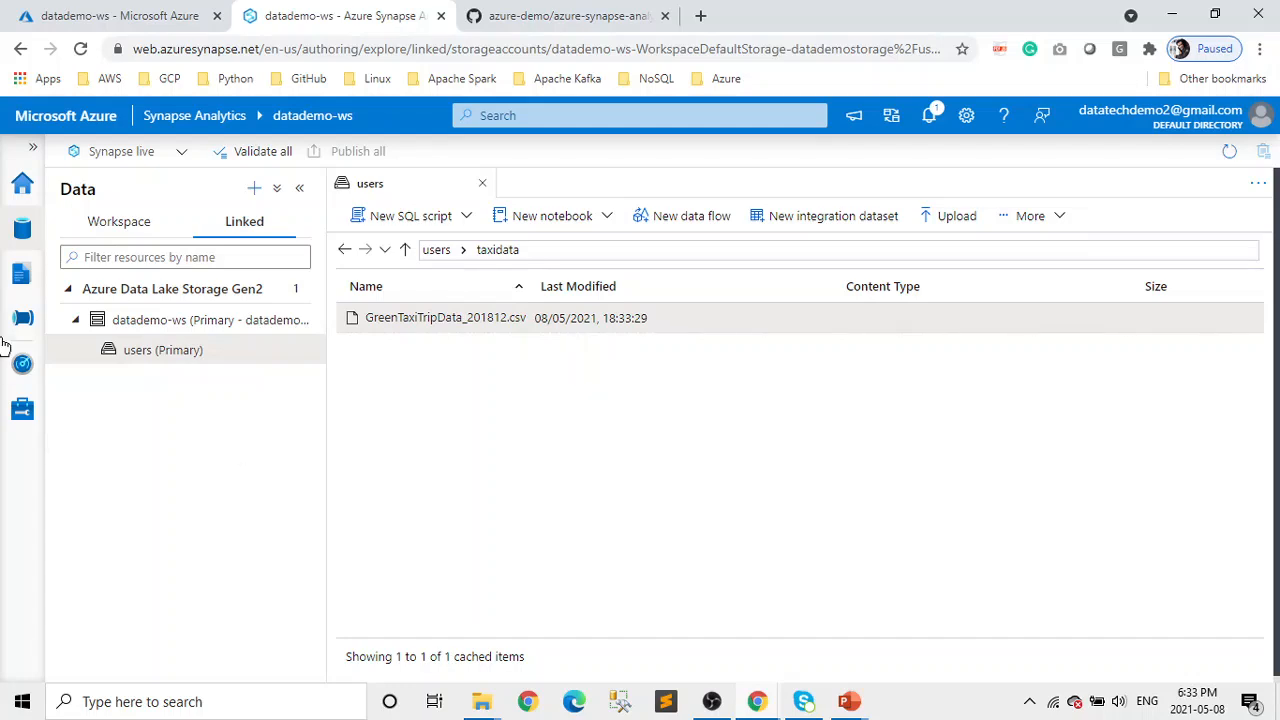
Step: Close the users container view and create a new notebook in the Develop hub
left_click(20, 275)
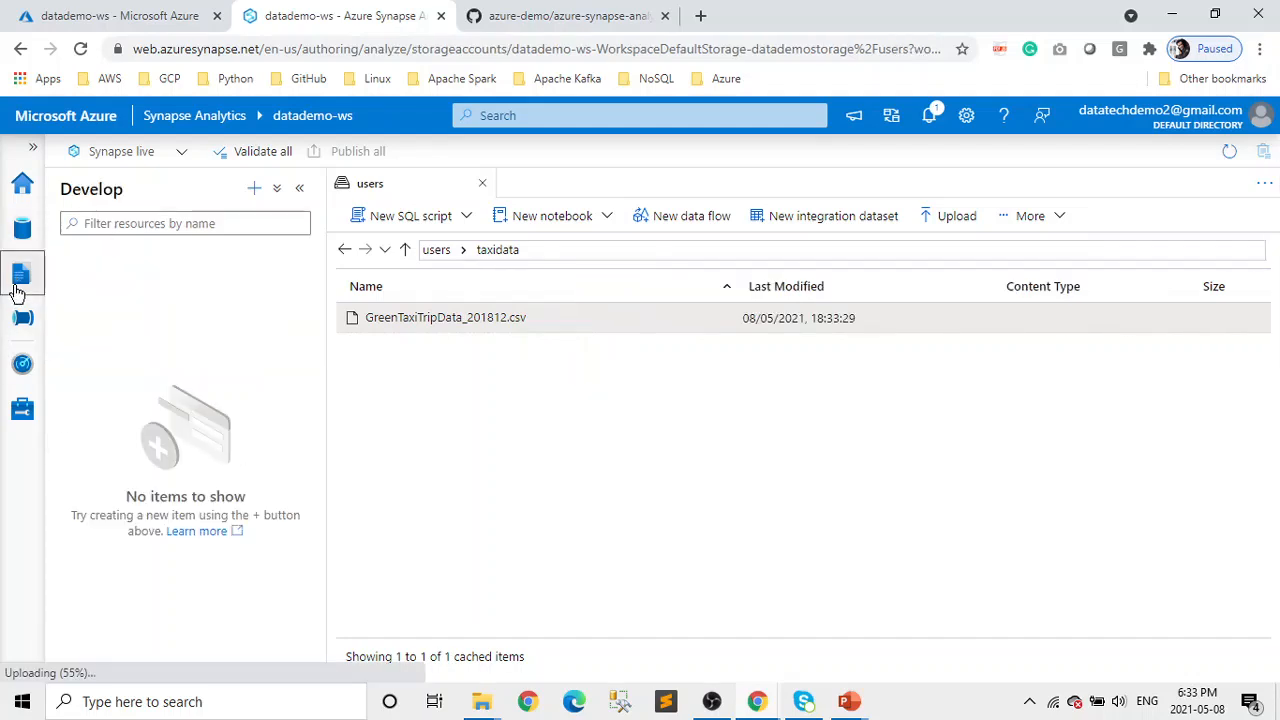
left_click(482, 184)
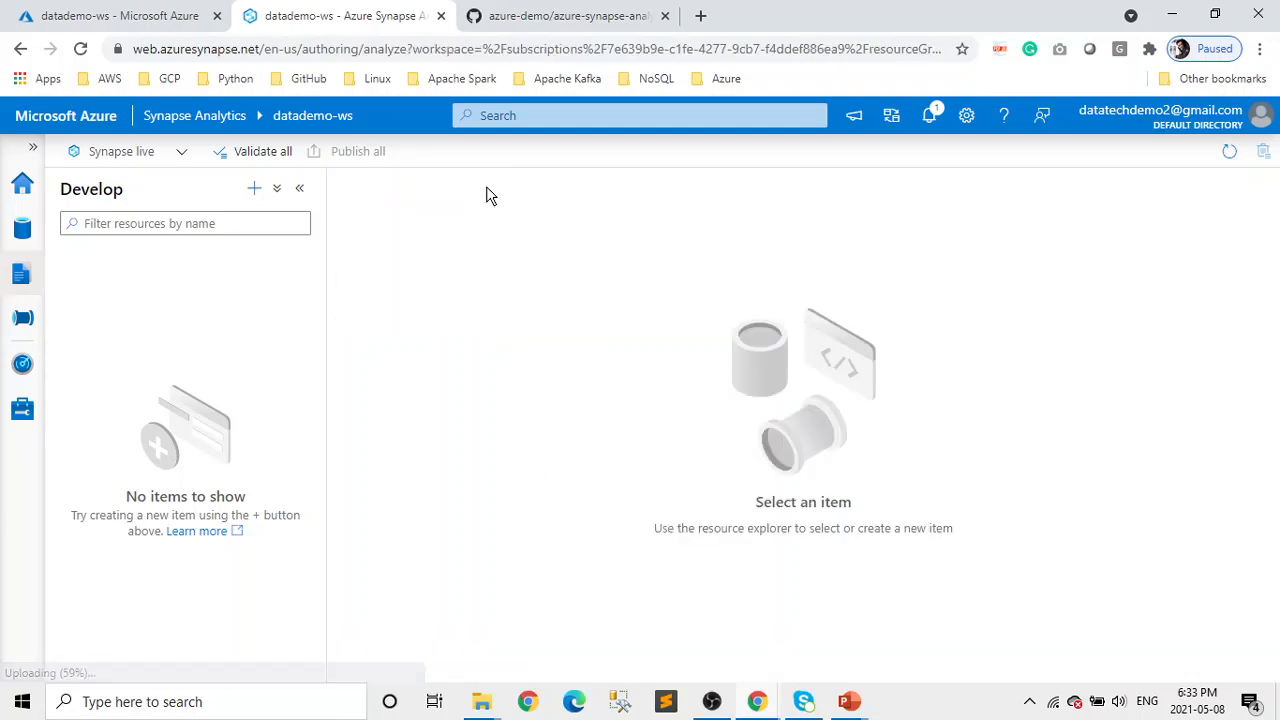
left_click(256, 192)
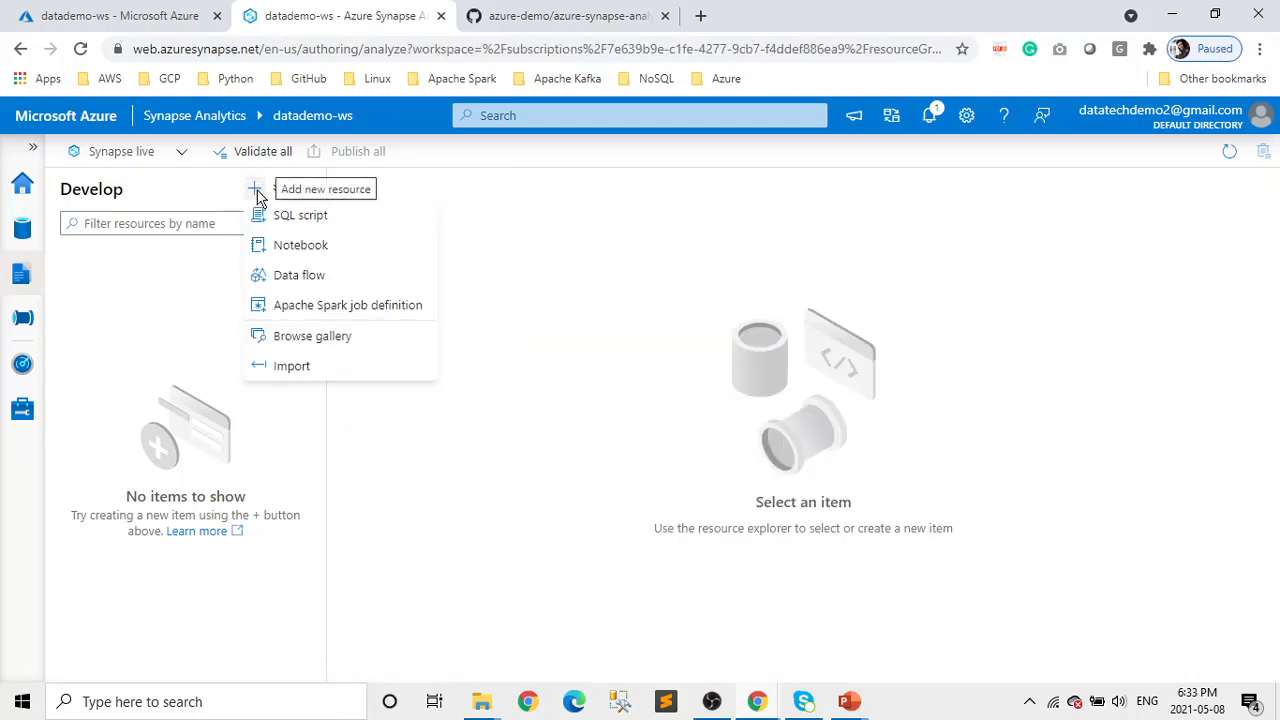
left_click(298, 250)
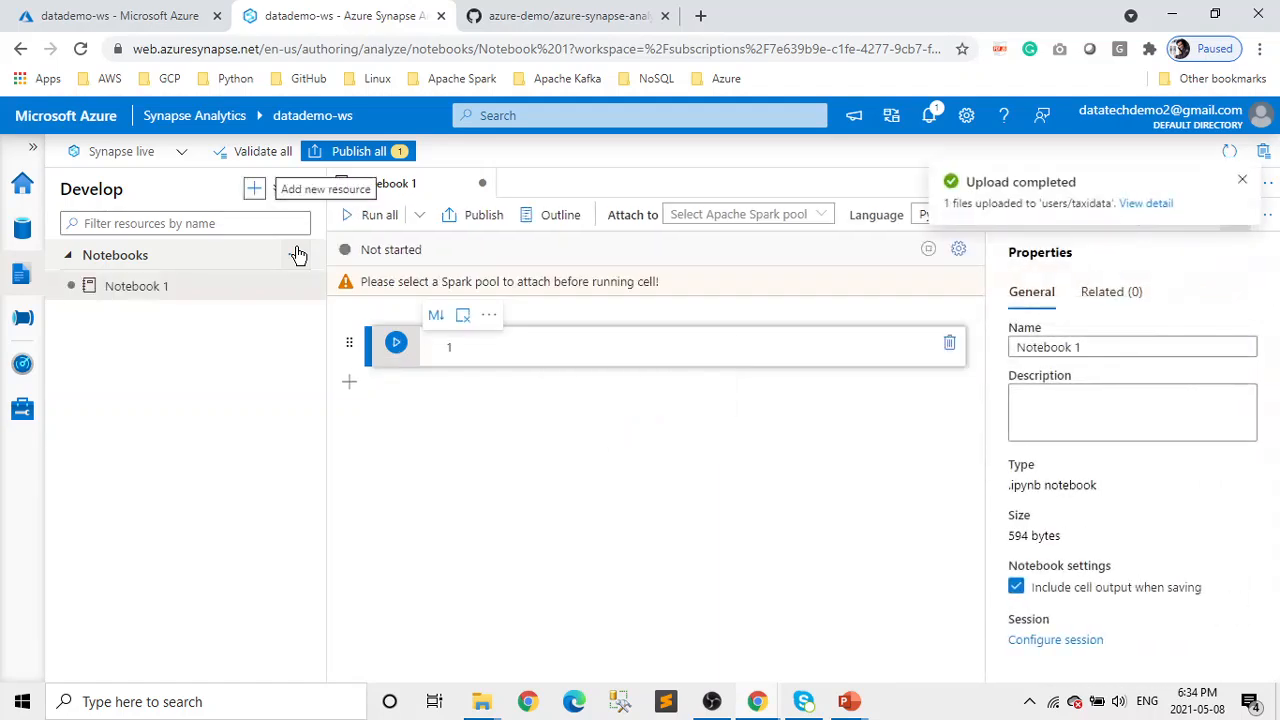
Step: Rename the new notebook as TaxiDataTransformation
left_click(1088, 341)
key("BackSpace")
key("BackSpace")
key("BackSpace")
key("BackSpace")
key("BackSpace")
key("BackSpace")
key("BackSpace")
key("BackSpace")
key("BackSpace")
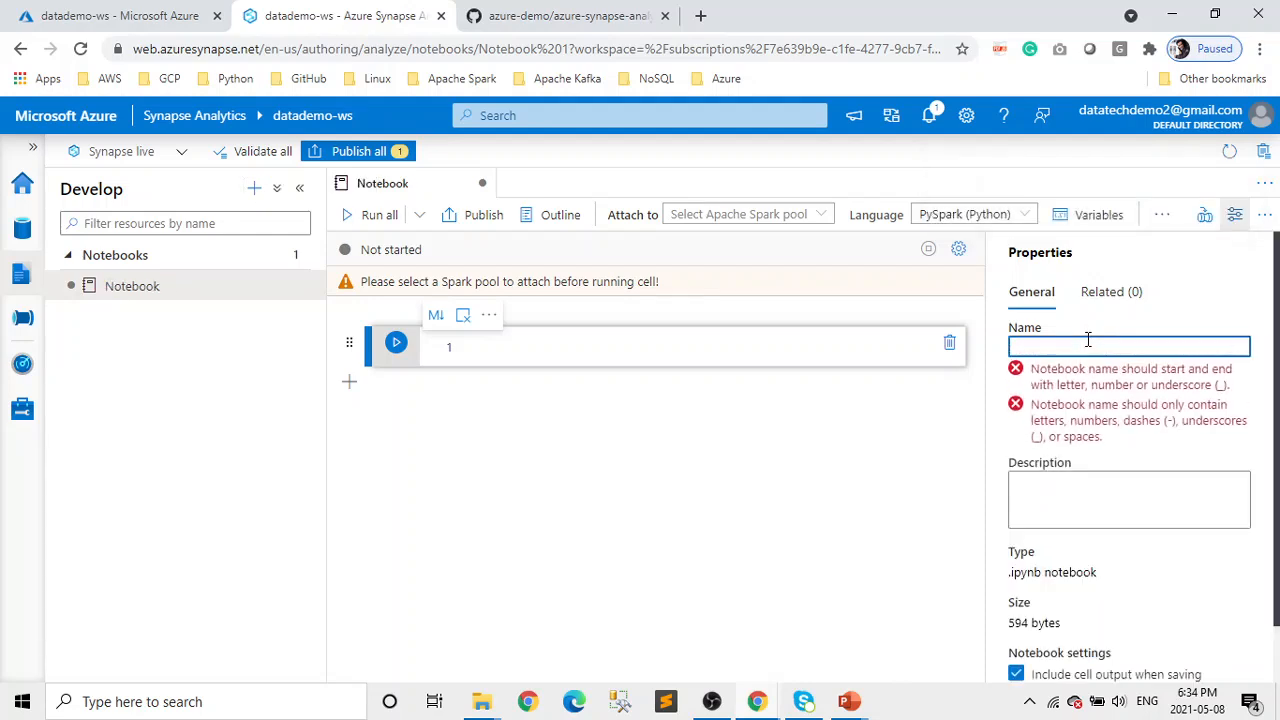
type("Tax")
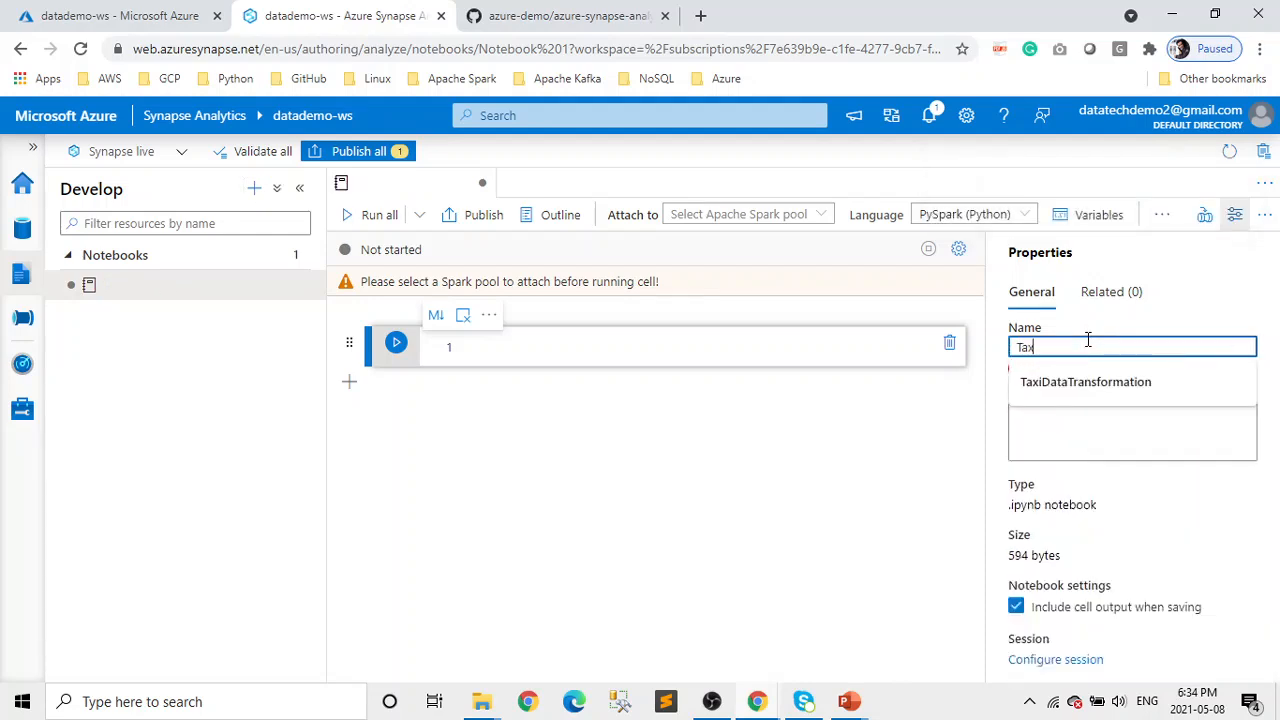
type("i")
left_click(1106, 388)
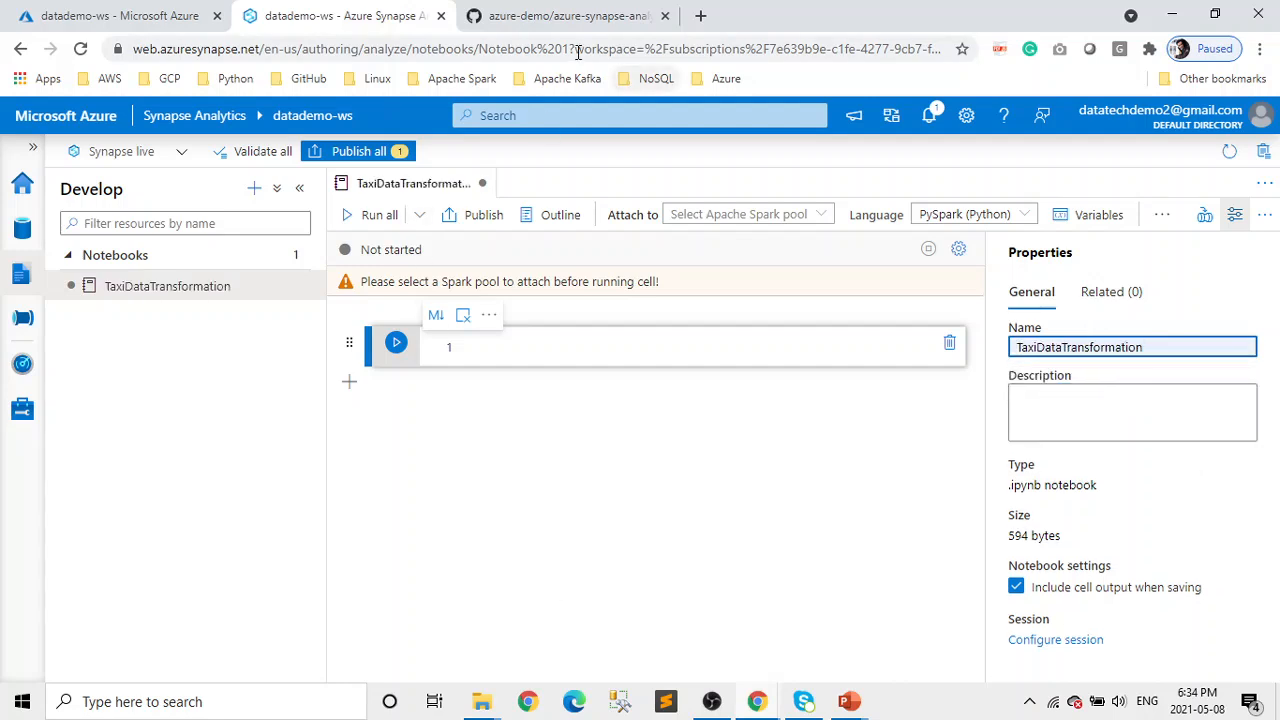
Step: Switch to the GitHub repository, open taxi-data-transform.py from the ETL code folder in edit mode and copy all its code
left_click(575, 16)
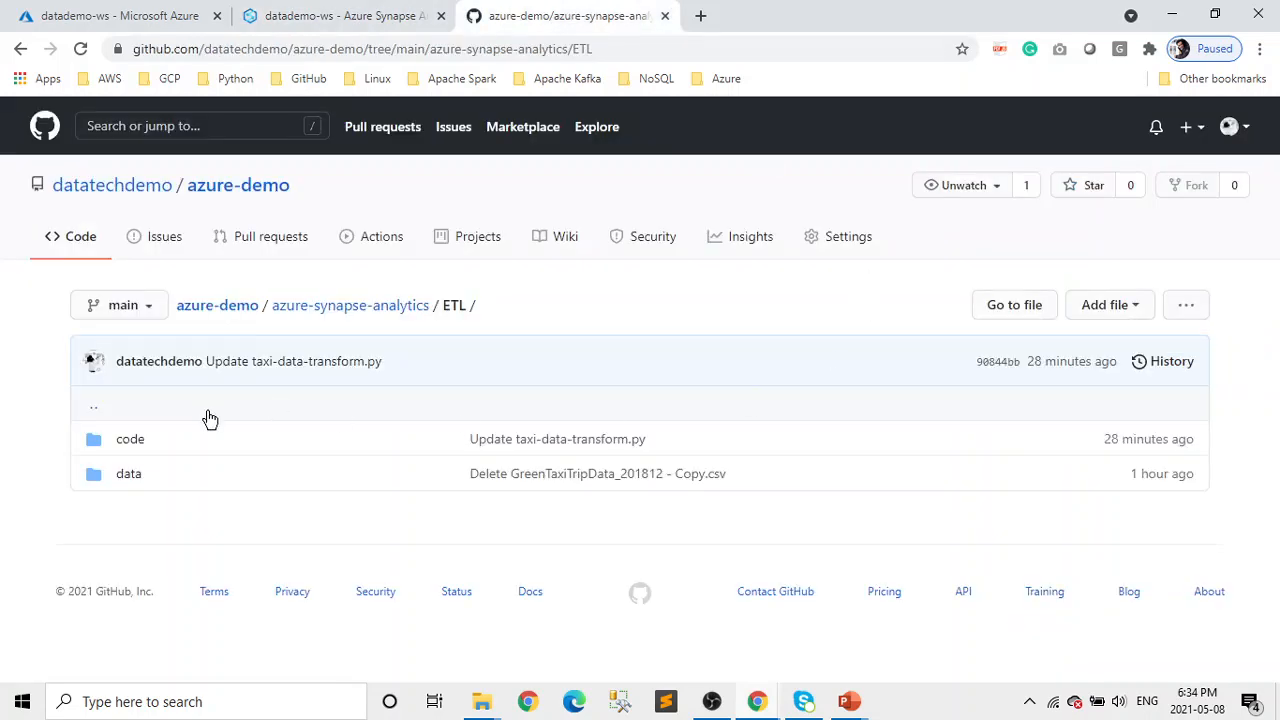
left_click(131, 442)
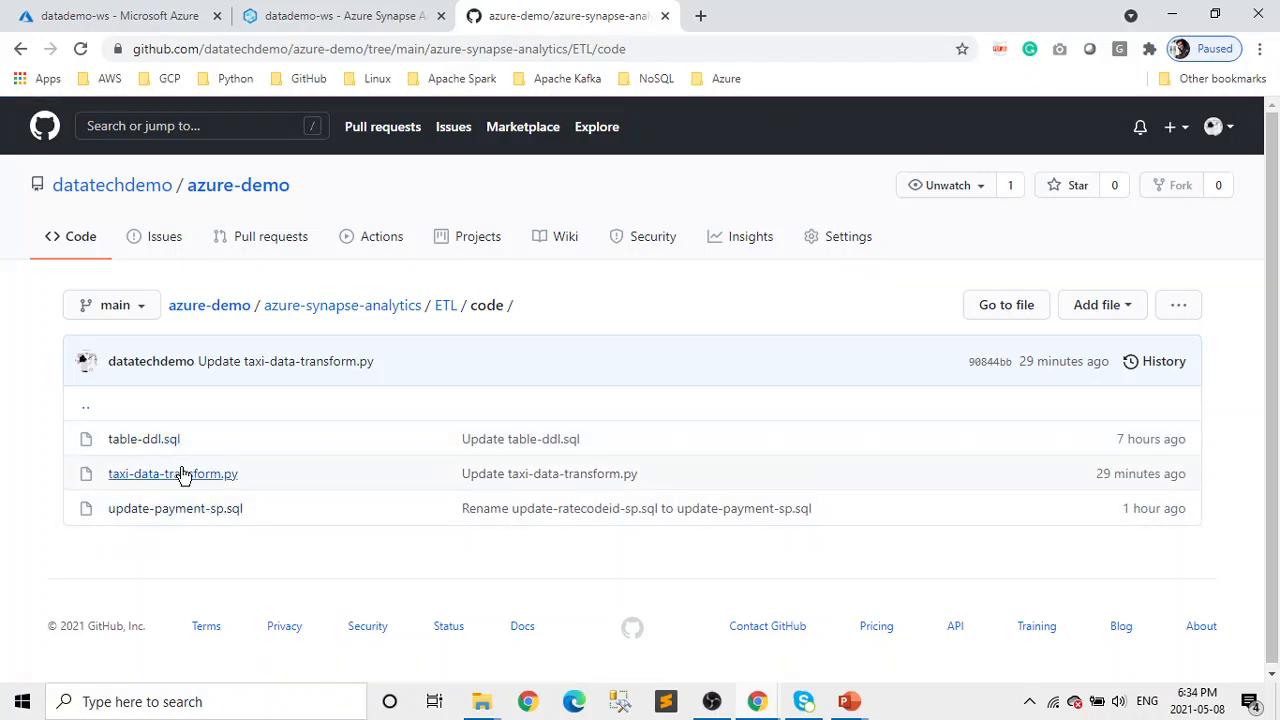
left_click(166, 474)
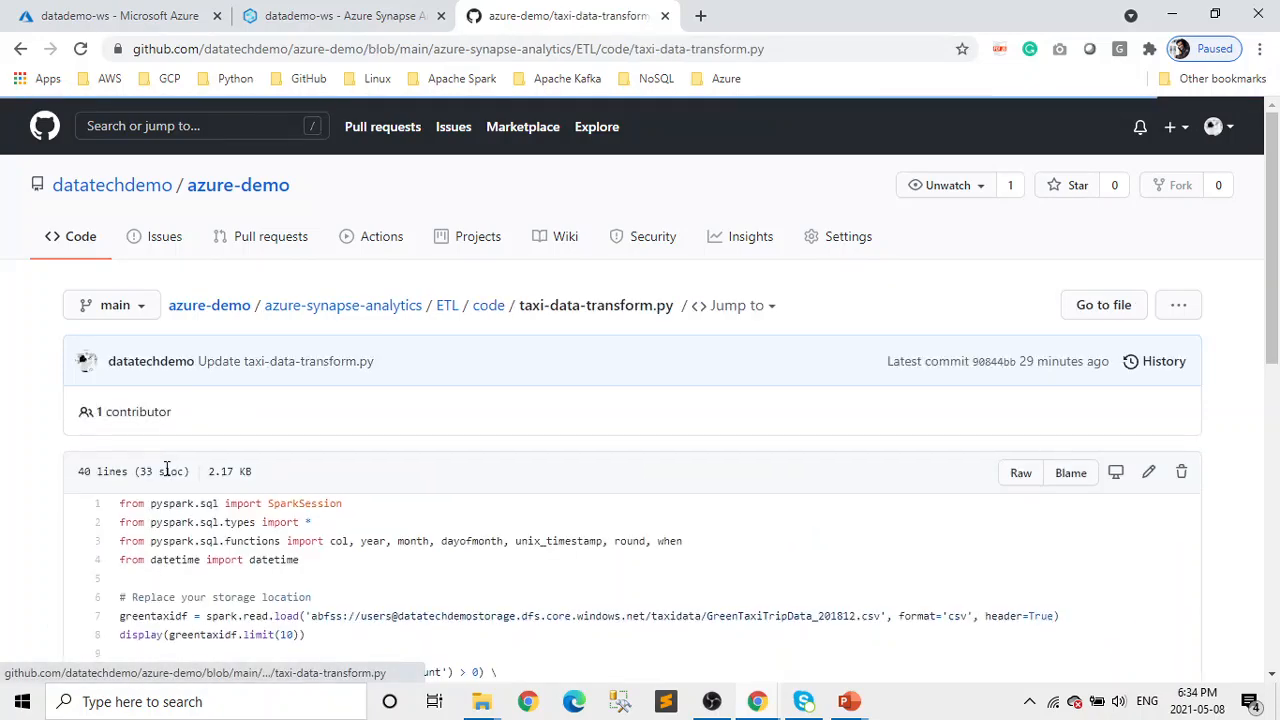
scroll(705, 538, "down", 3)
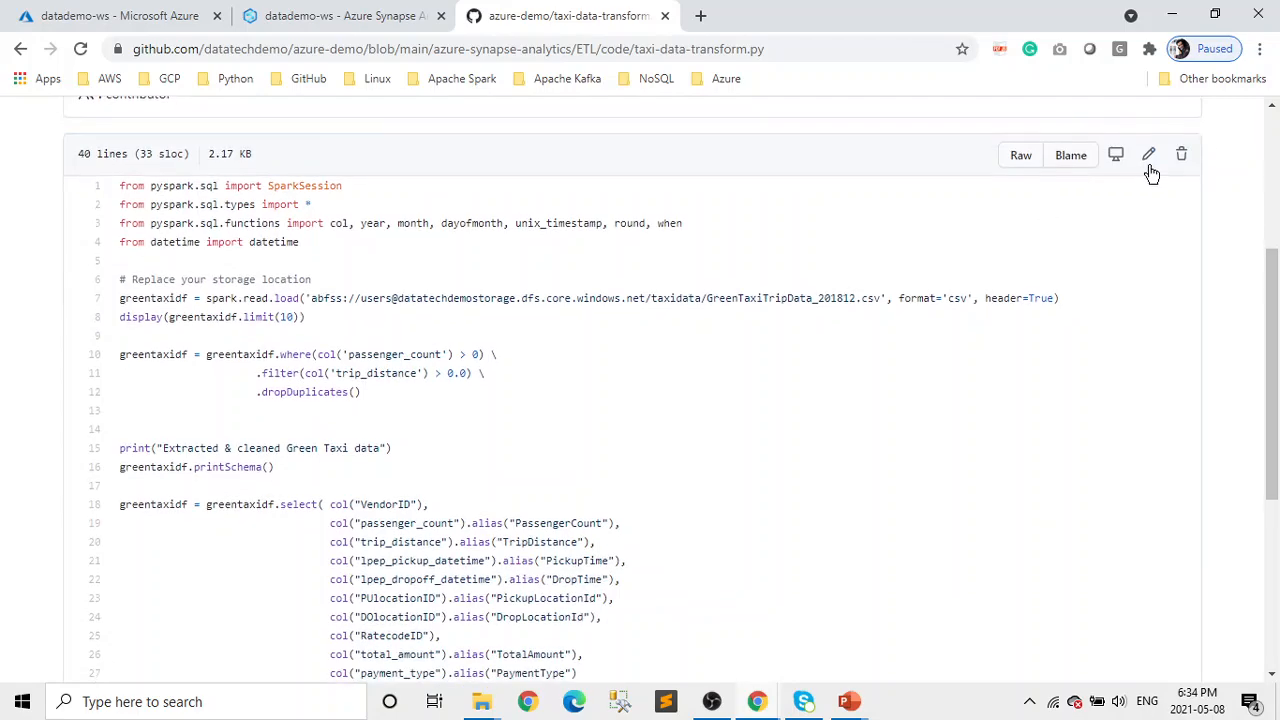
left_click(1149, 157)
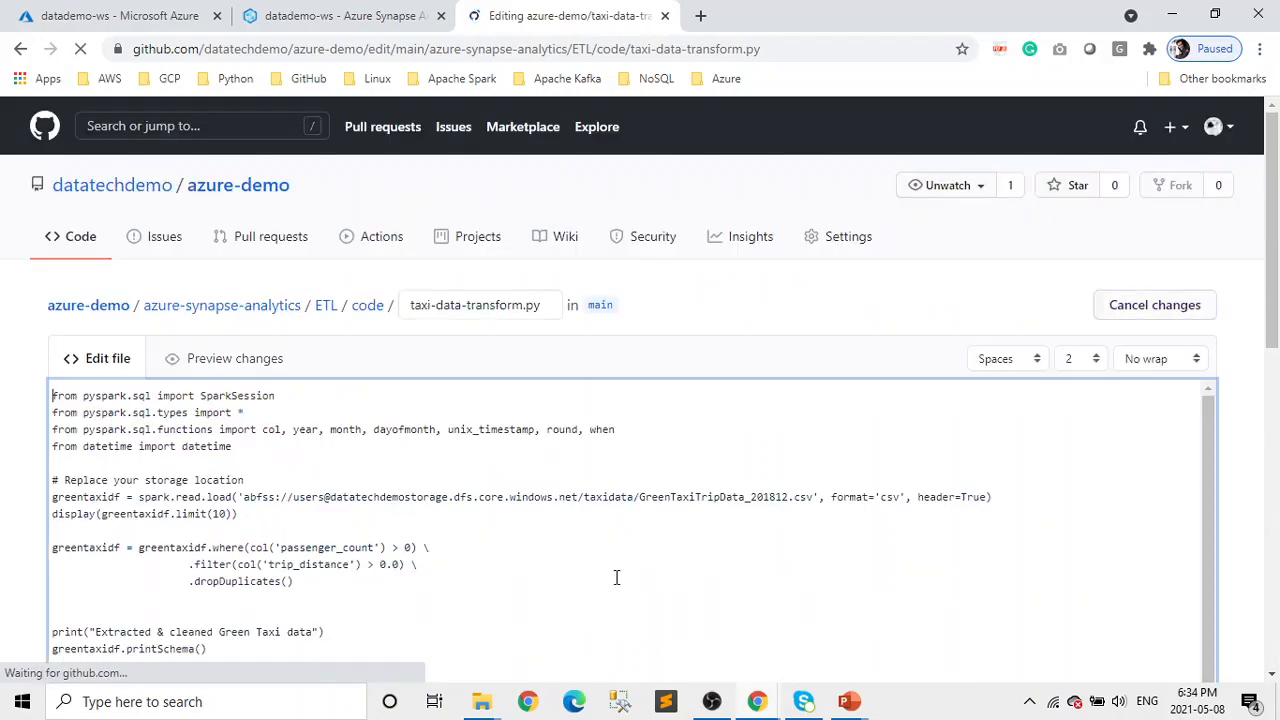
key("ctrl+a")
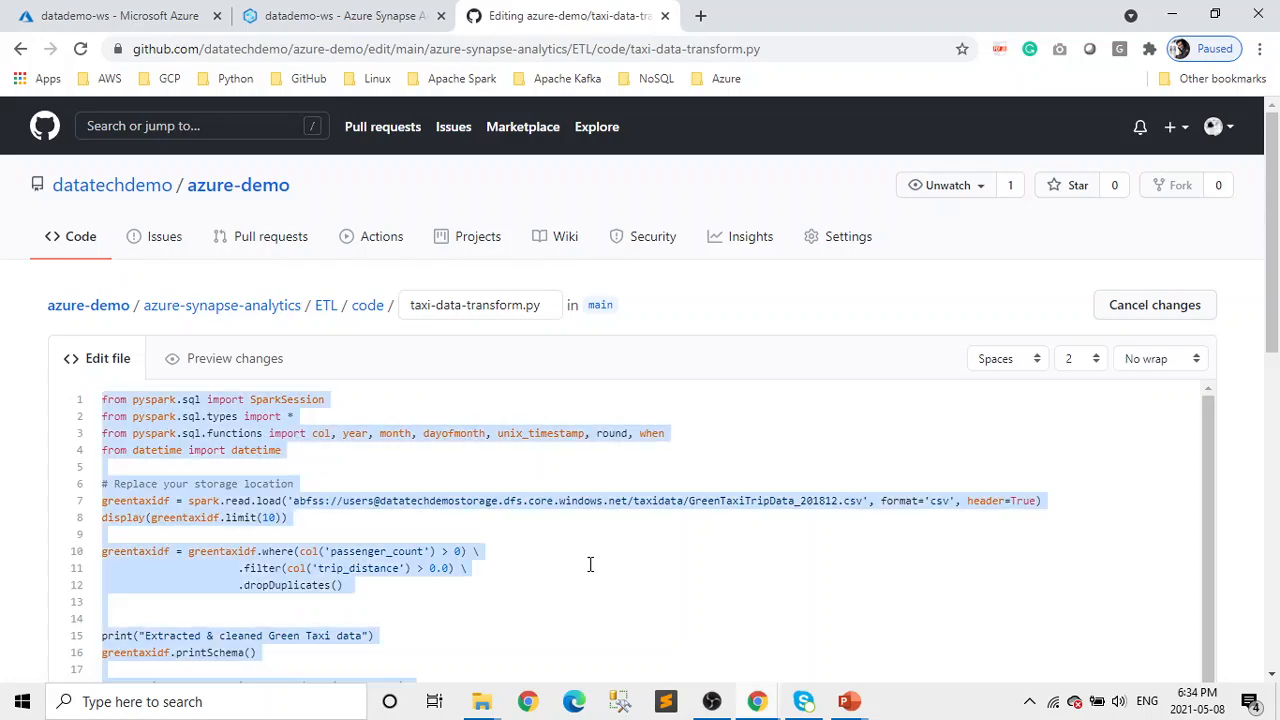
Step: Return to the Synapse workspace and paste the copied PySpark code into the first cell of the TaxiDataTransformation notebook
left_click(345, 17)
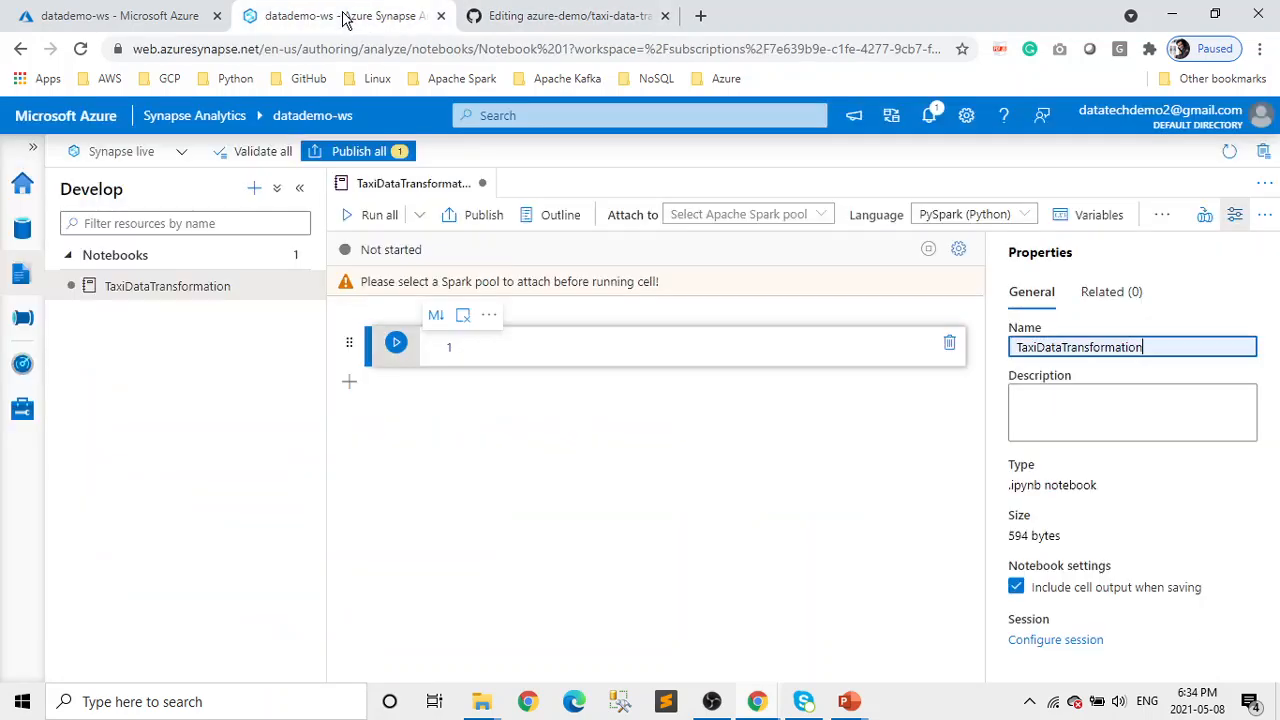
left_click(511, 352)
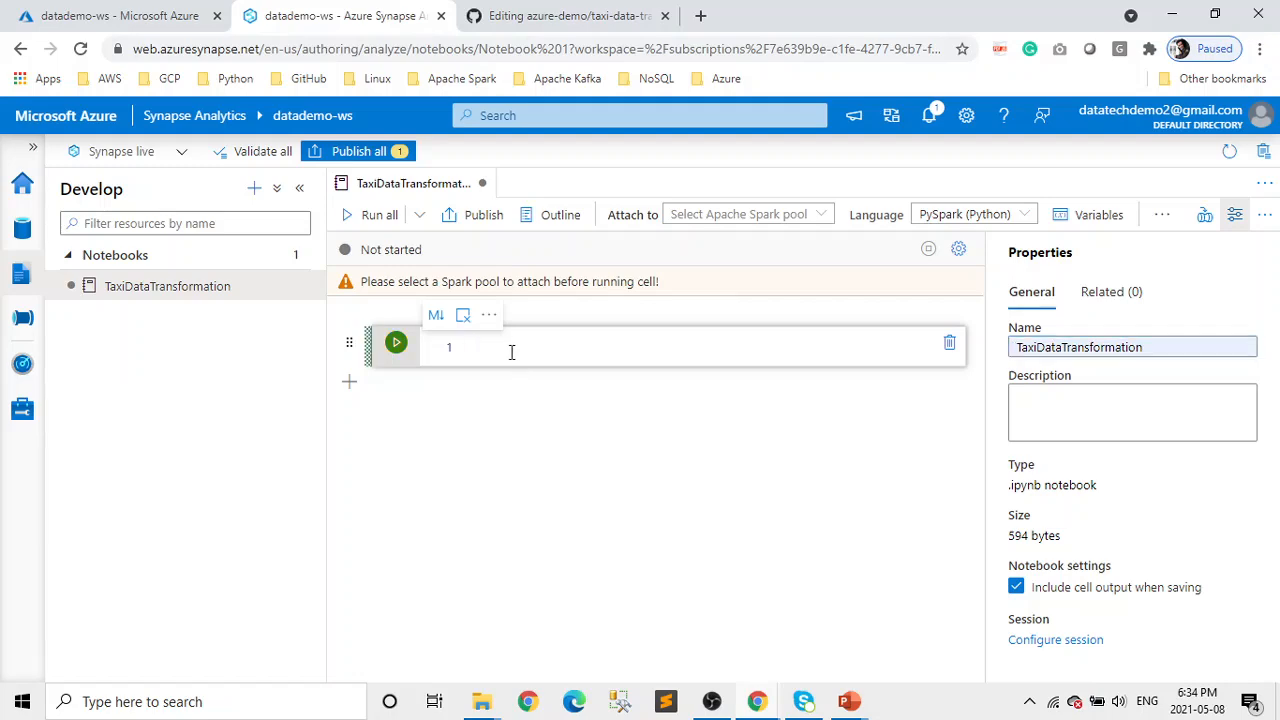
key("ctrl+v")
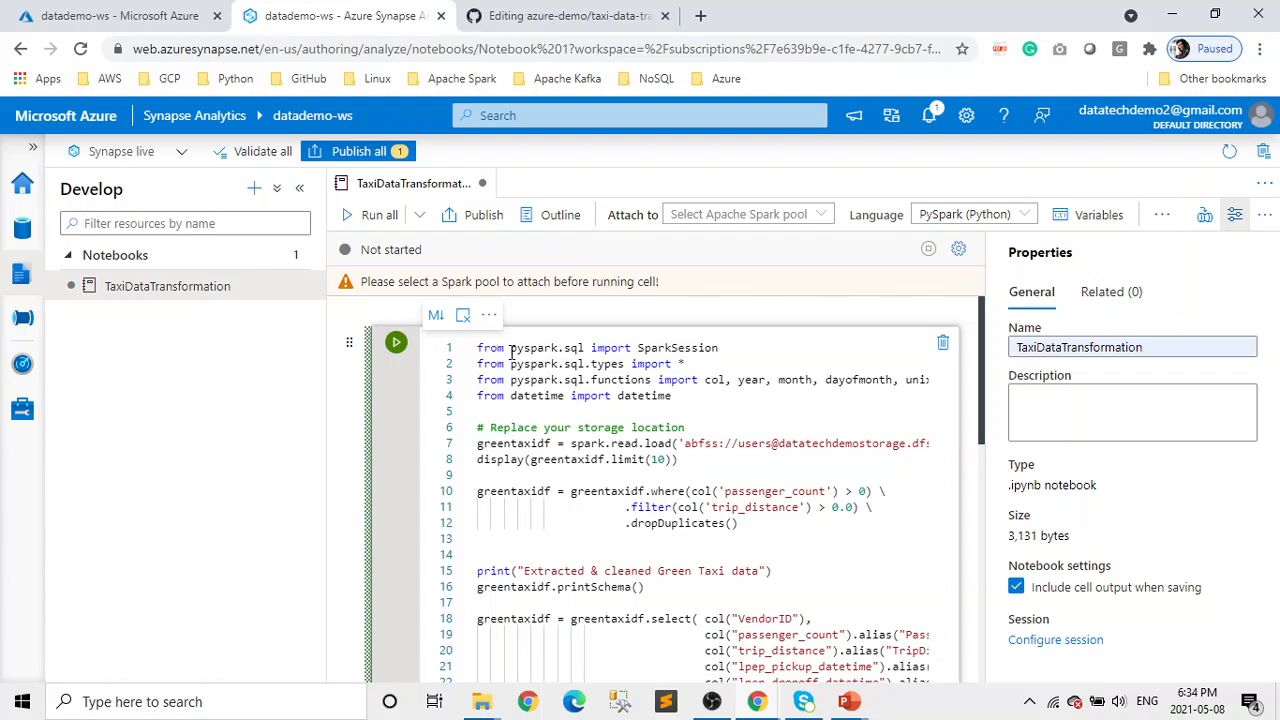
Step: Check which Apache Spark pools are available to attach to the notebook
left_click(822, 220)
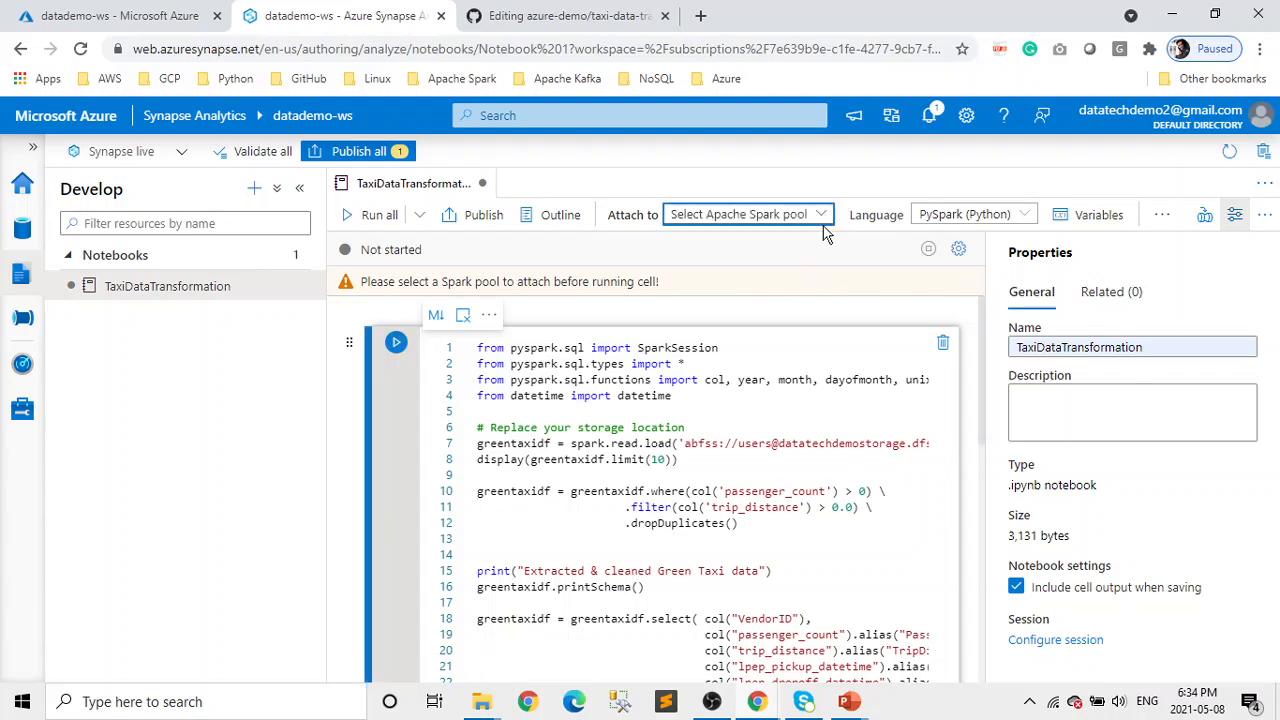
left_click(823, 220)
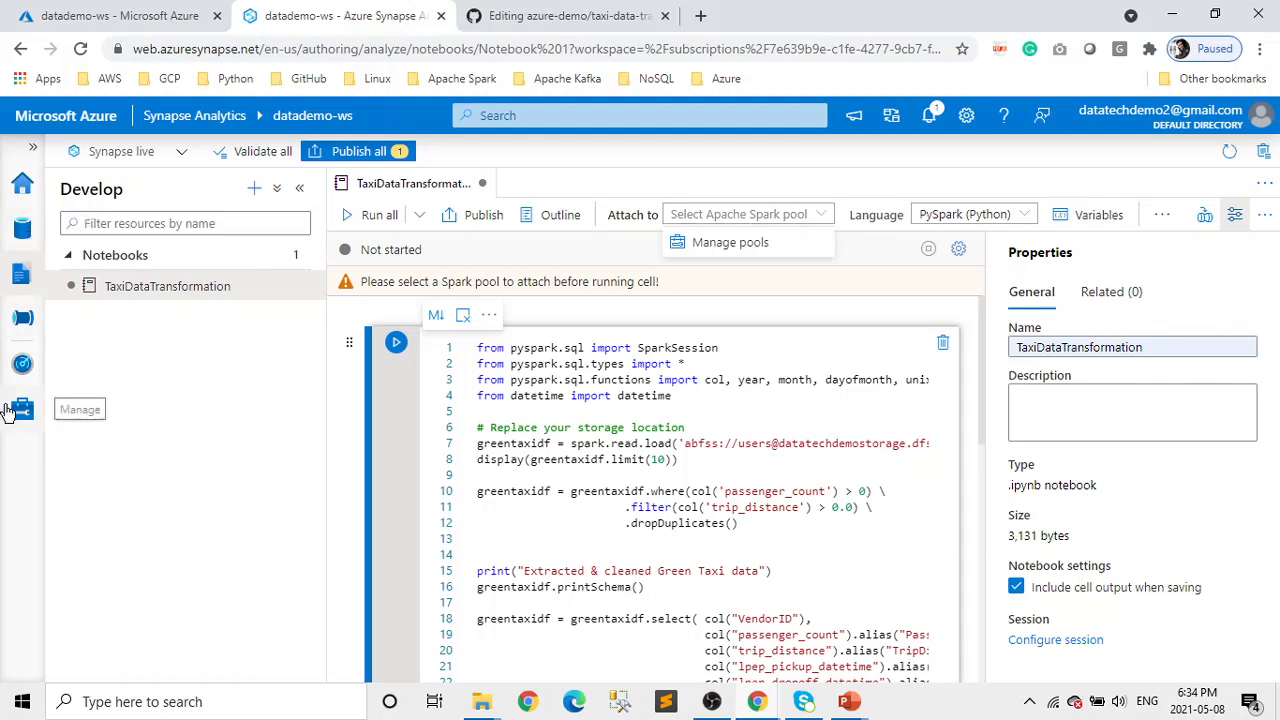
Step: Start a new Apache Spark pool in the workspace's management area and name it DatademoSpark
left_click(22, 410)
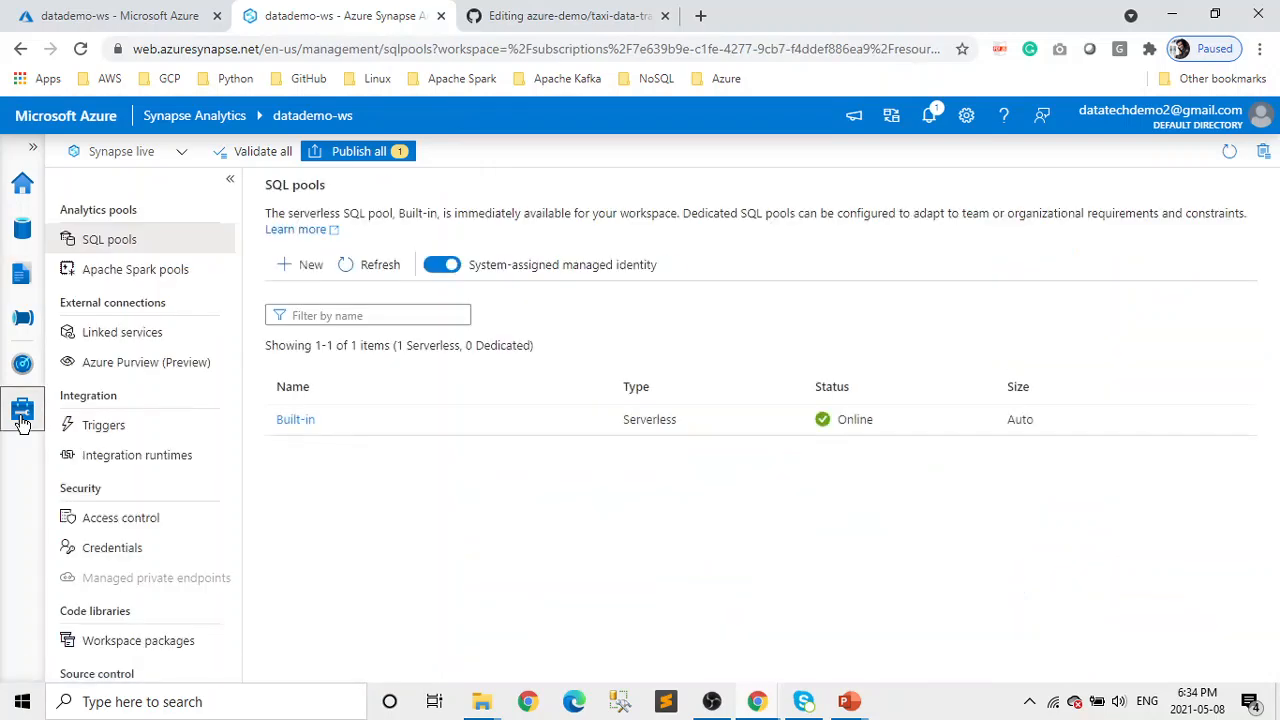
left_click(138, 283)
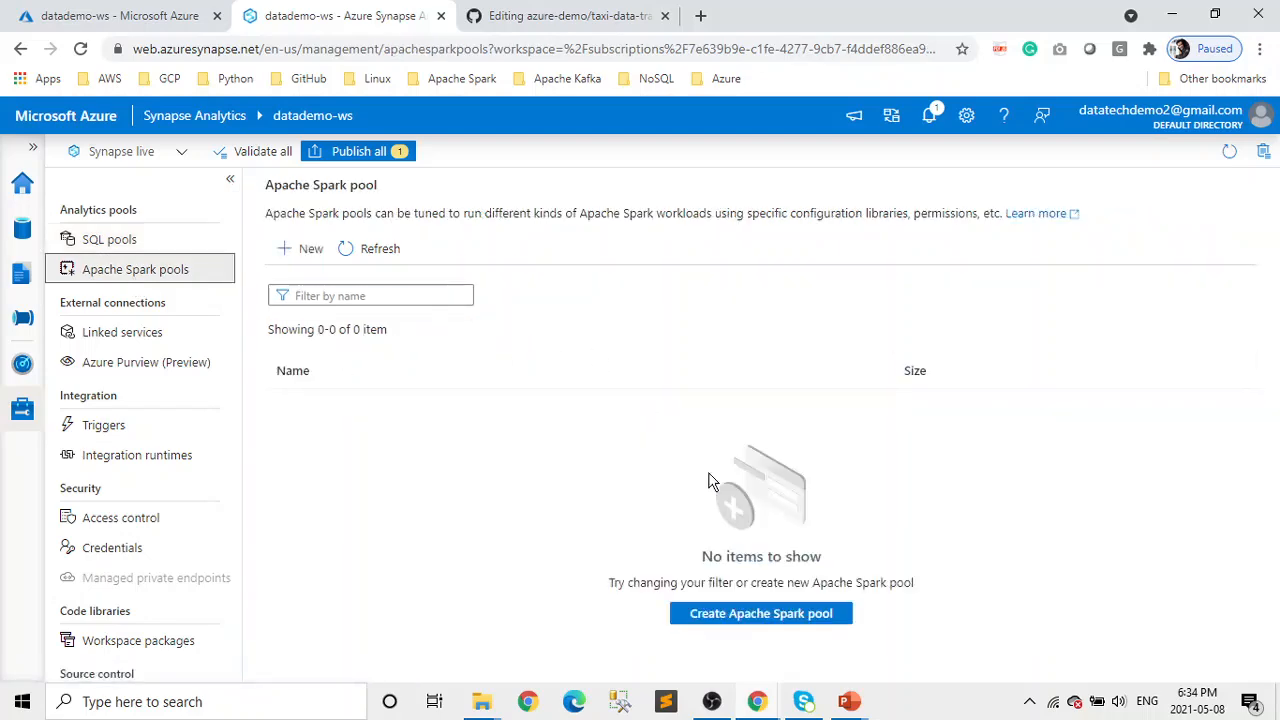
left_click(790, 613)
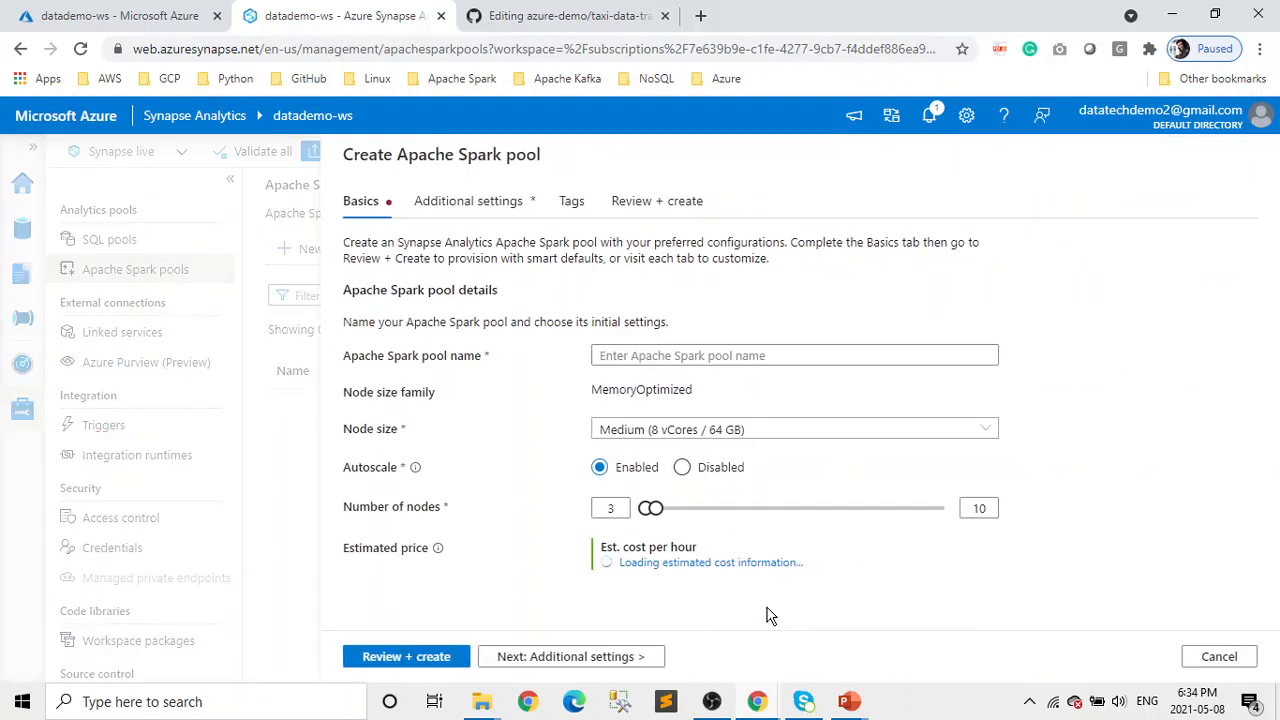
left_click(686, 364)
type("Data")
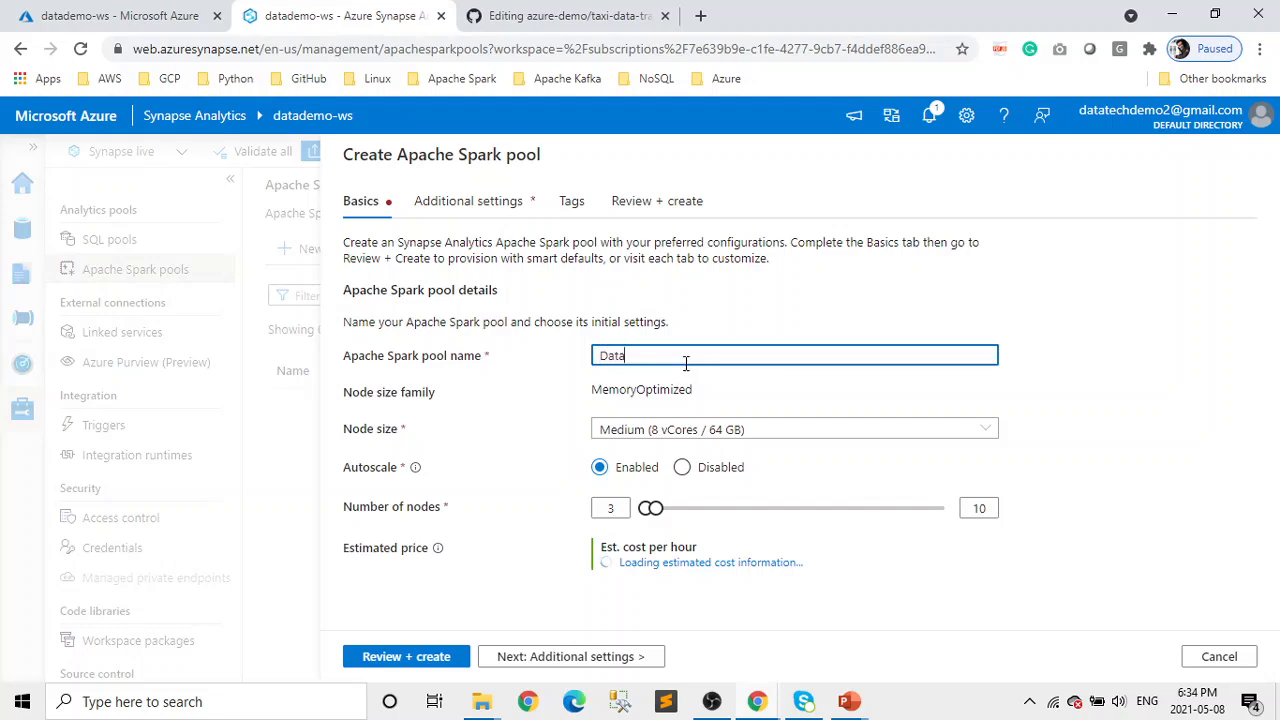
type("demoSpark")
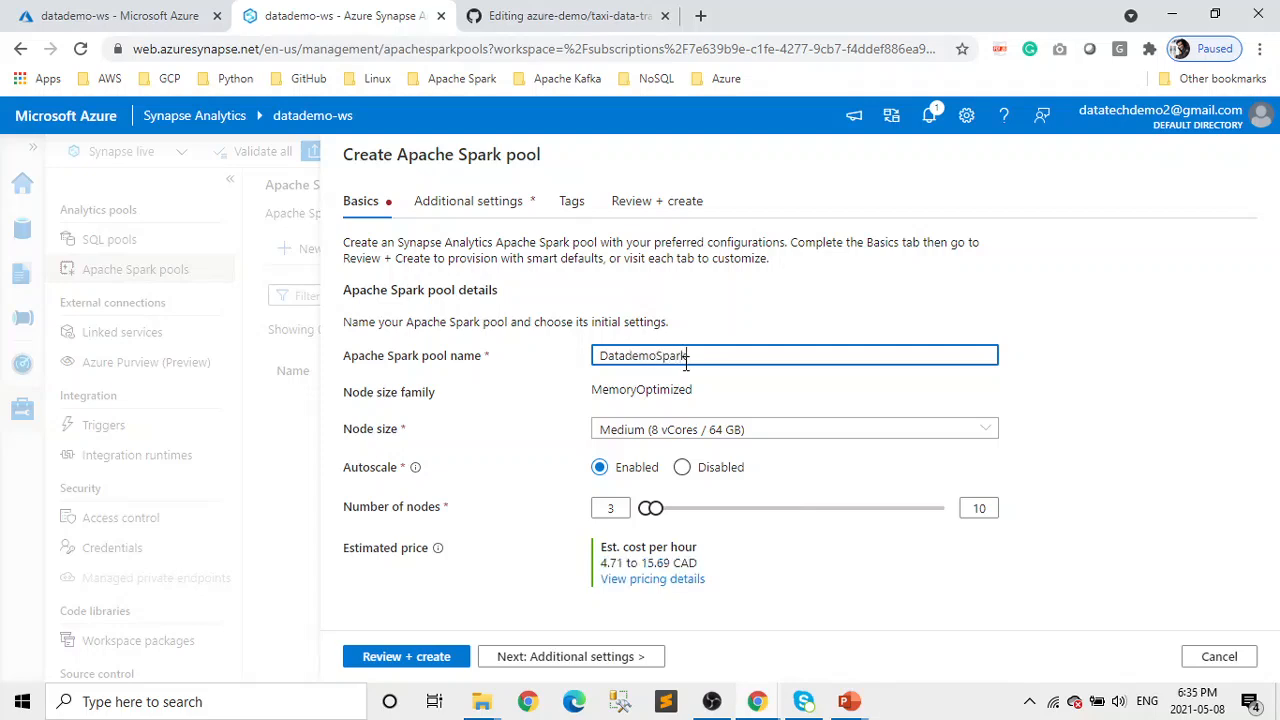
Step: Set the Spark pool's node size to Small (4 vCores / 32 GB) and its maximum nodes to 3, and create it
left_click(797, 436)
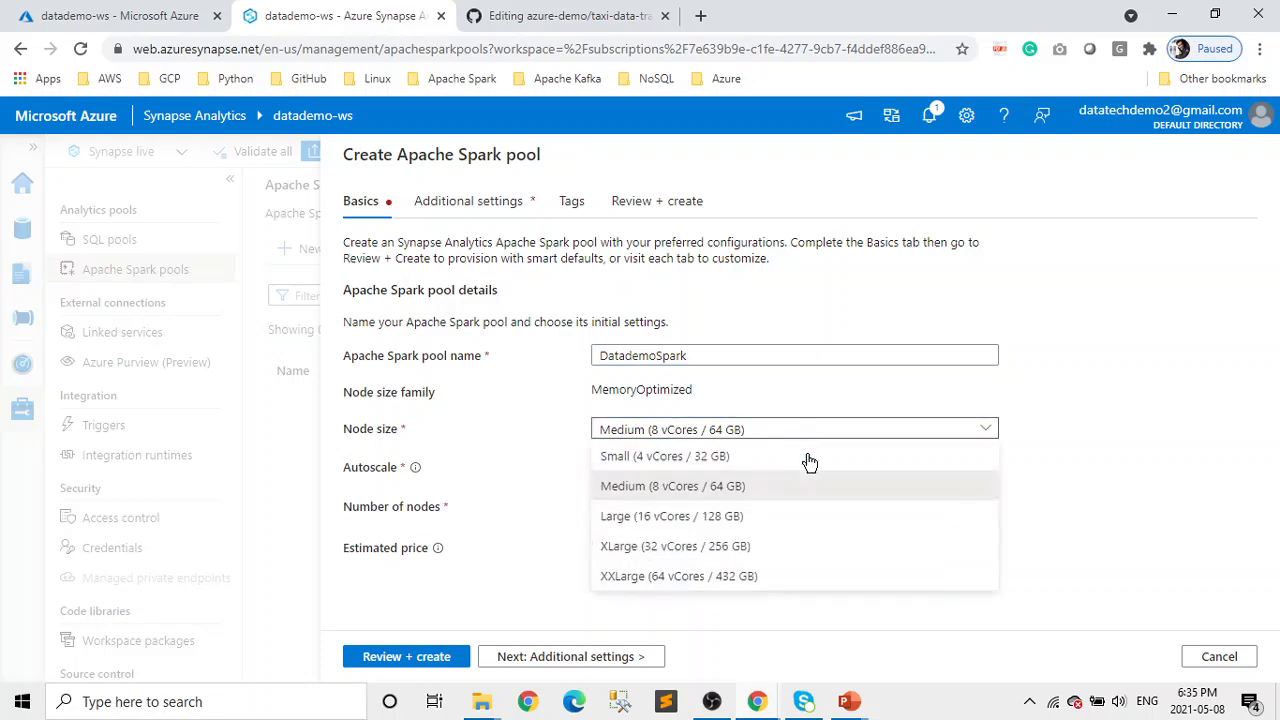
left_click(726, 460)
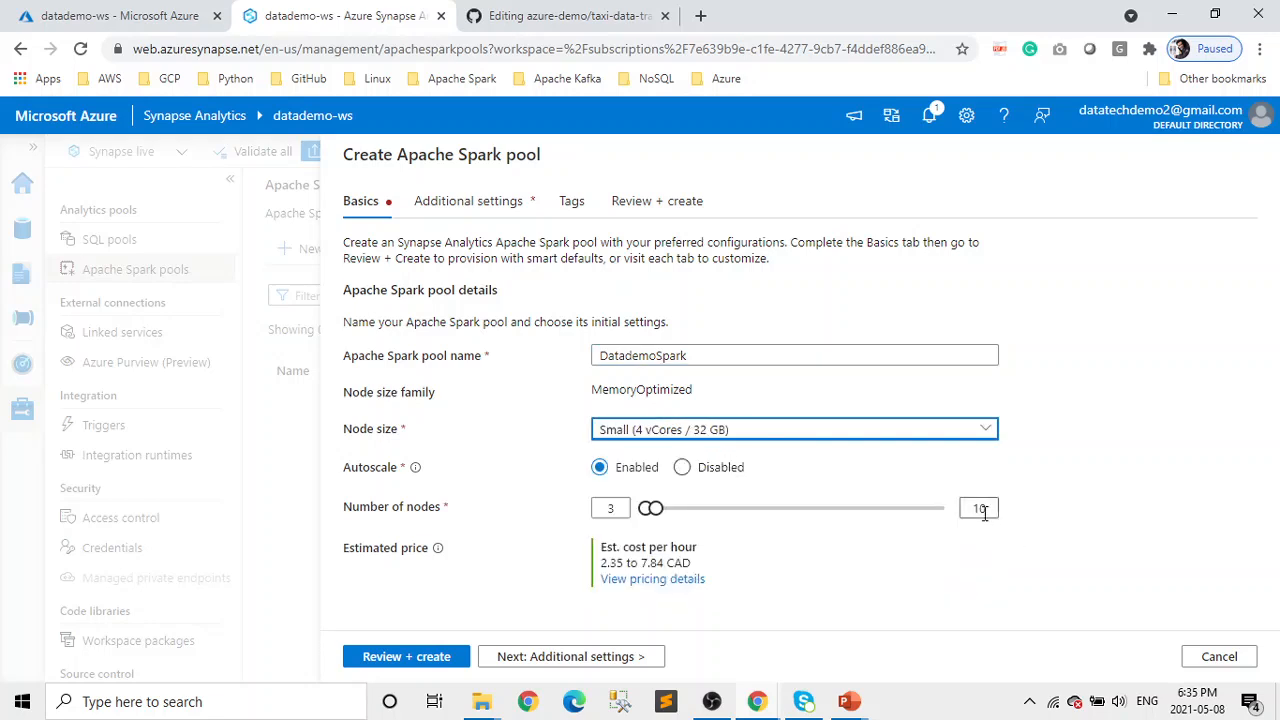
left_click(984, 511)
key("BackSpace")
key("BackSpace")
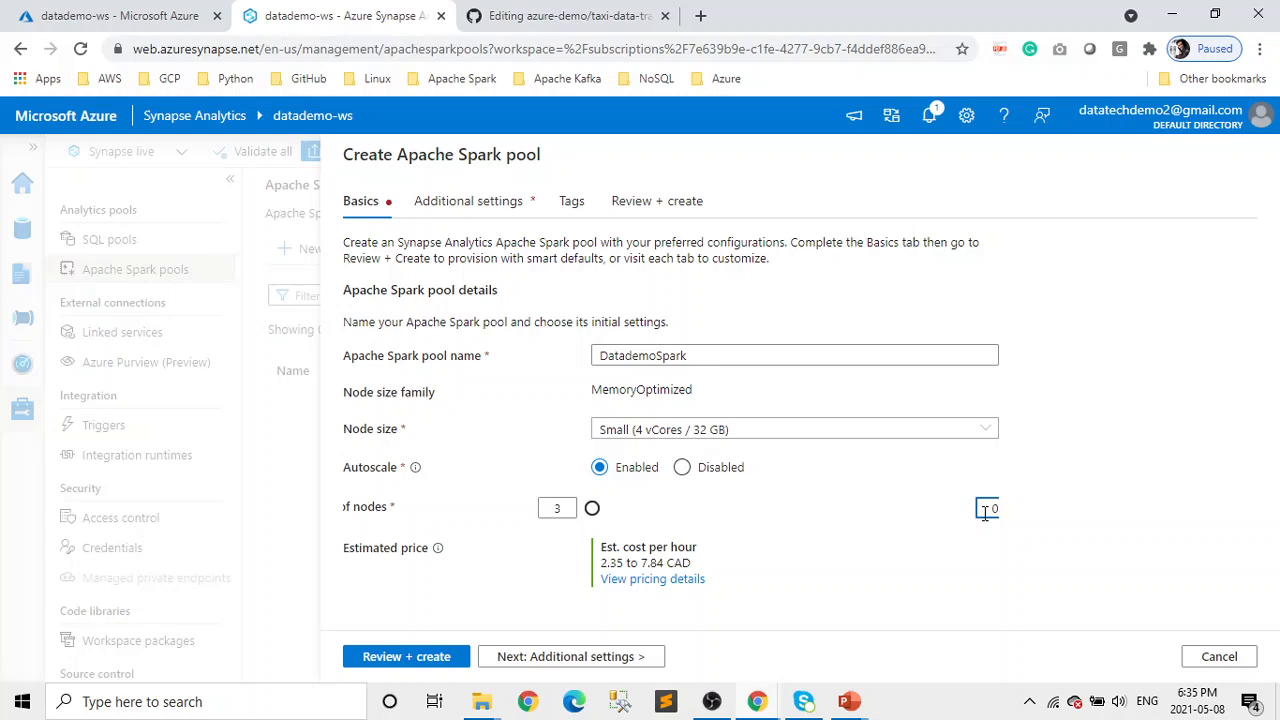
key("Delete")
type("3")
left_click(410, 657)
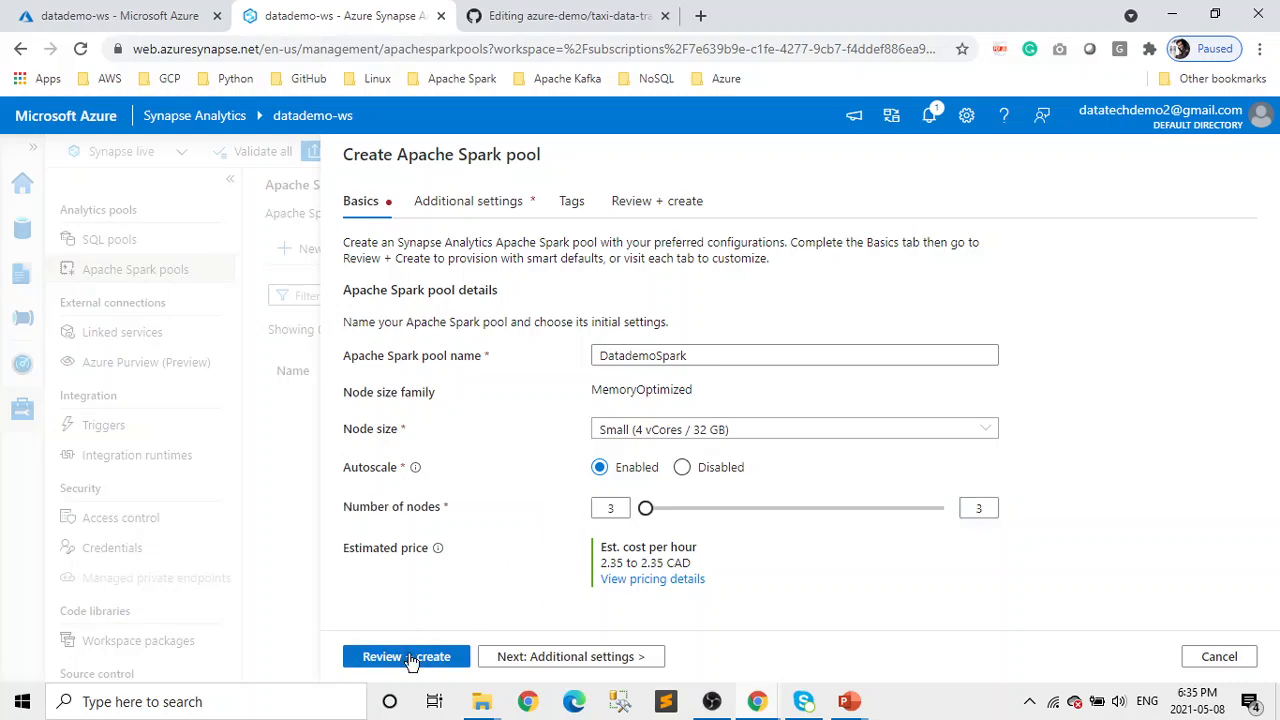
left_click(392, 660)
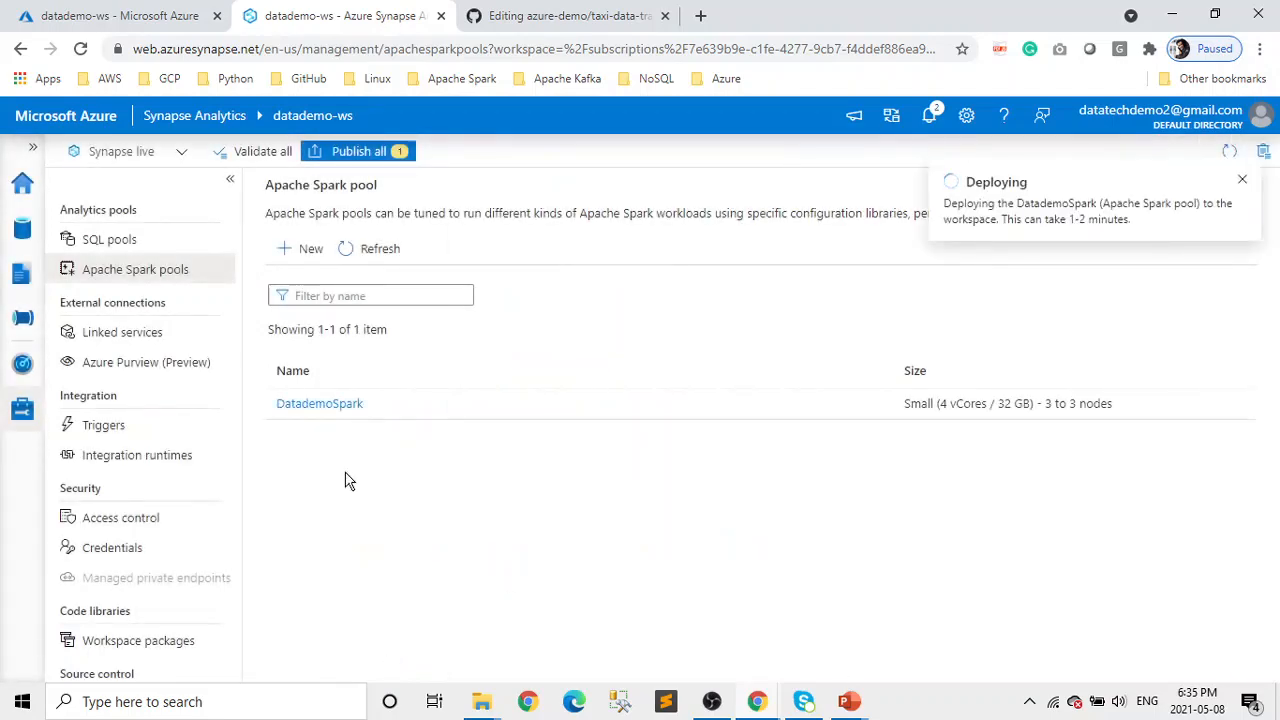
Step: Create a dedicated SQL pool named datademoSQL with performance level DW100c
left_click(98, 250)
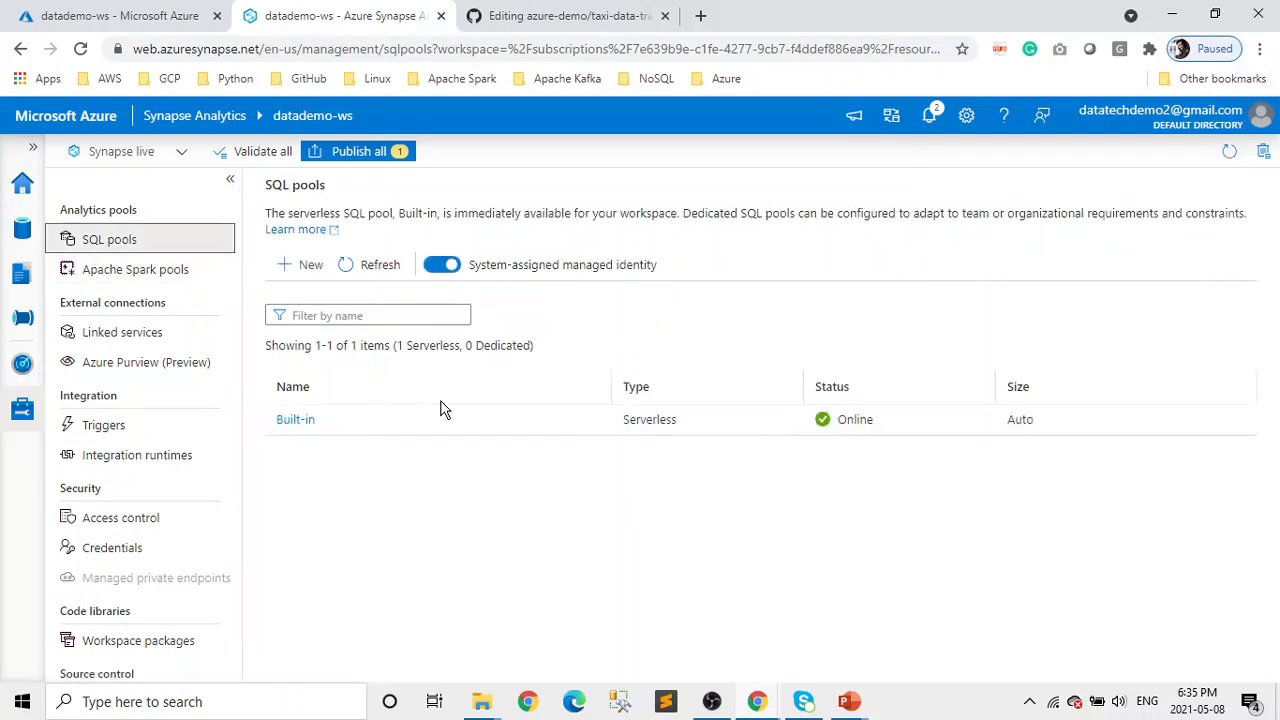
left_click(310, 266)
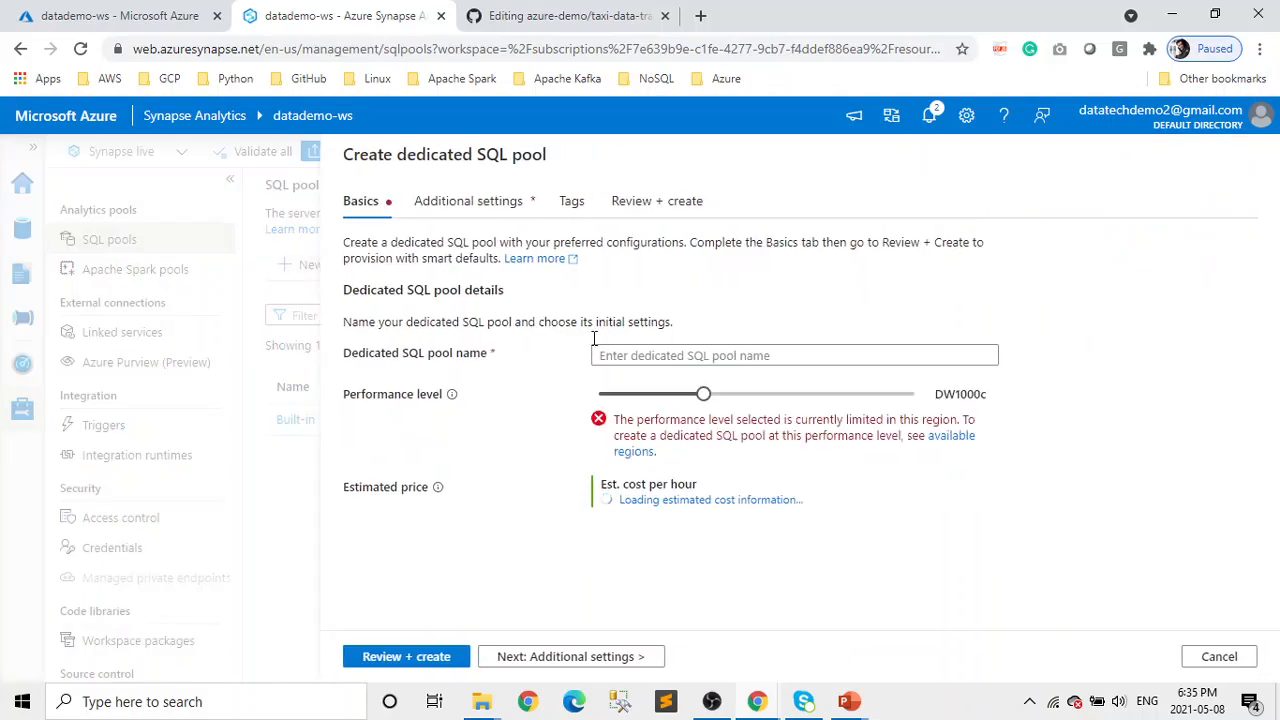
left_click(720, 362)
type("datademoS")
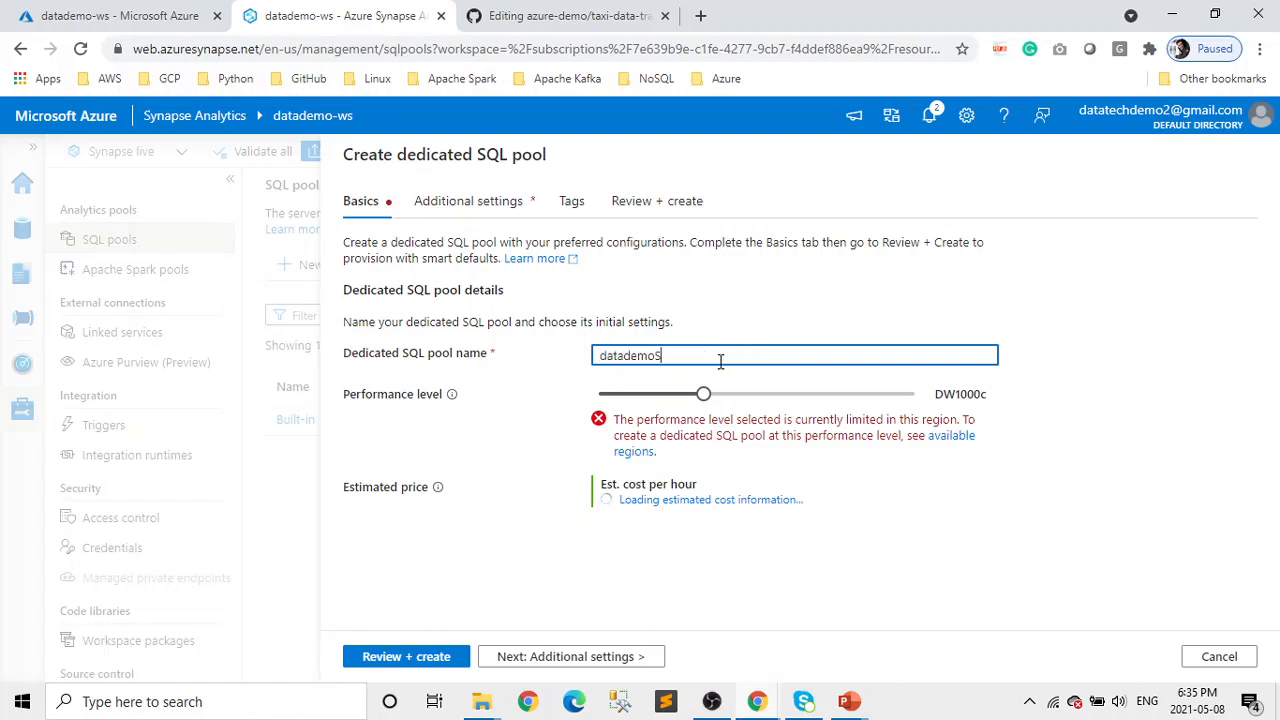
type("QL")
left_click_drag(703, 394, 530, 385)
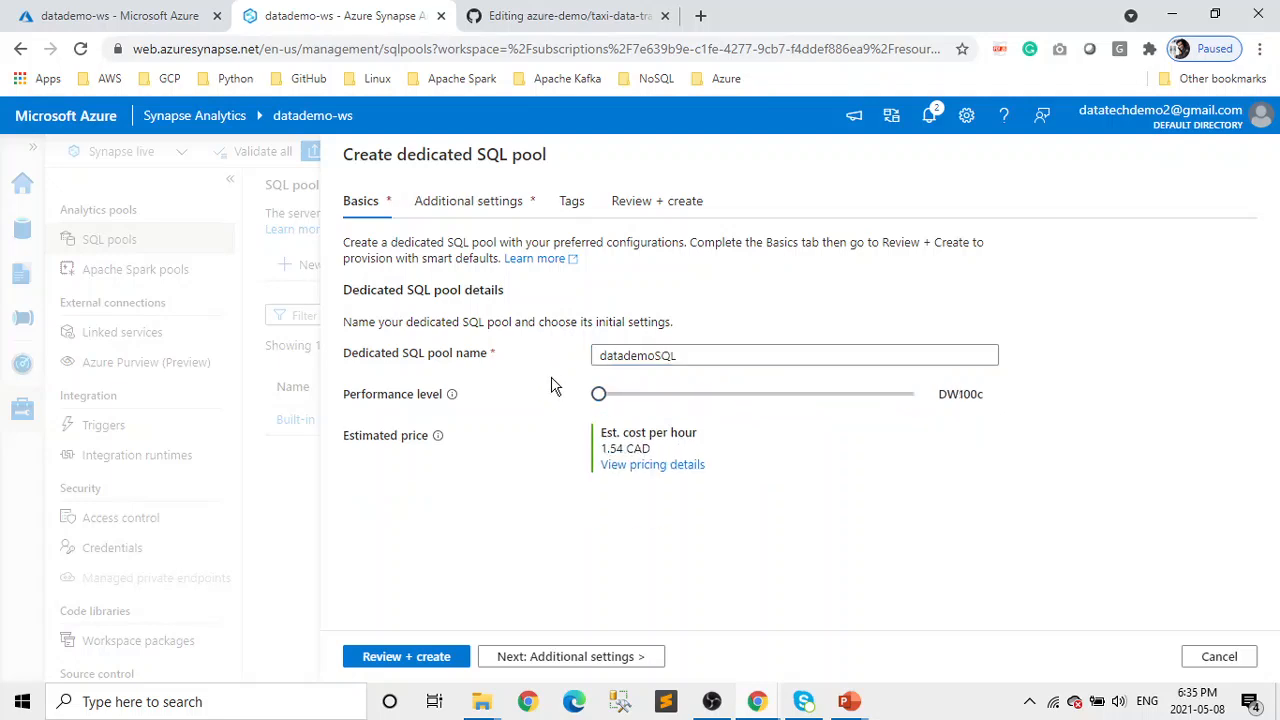
left_click(378, 662)
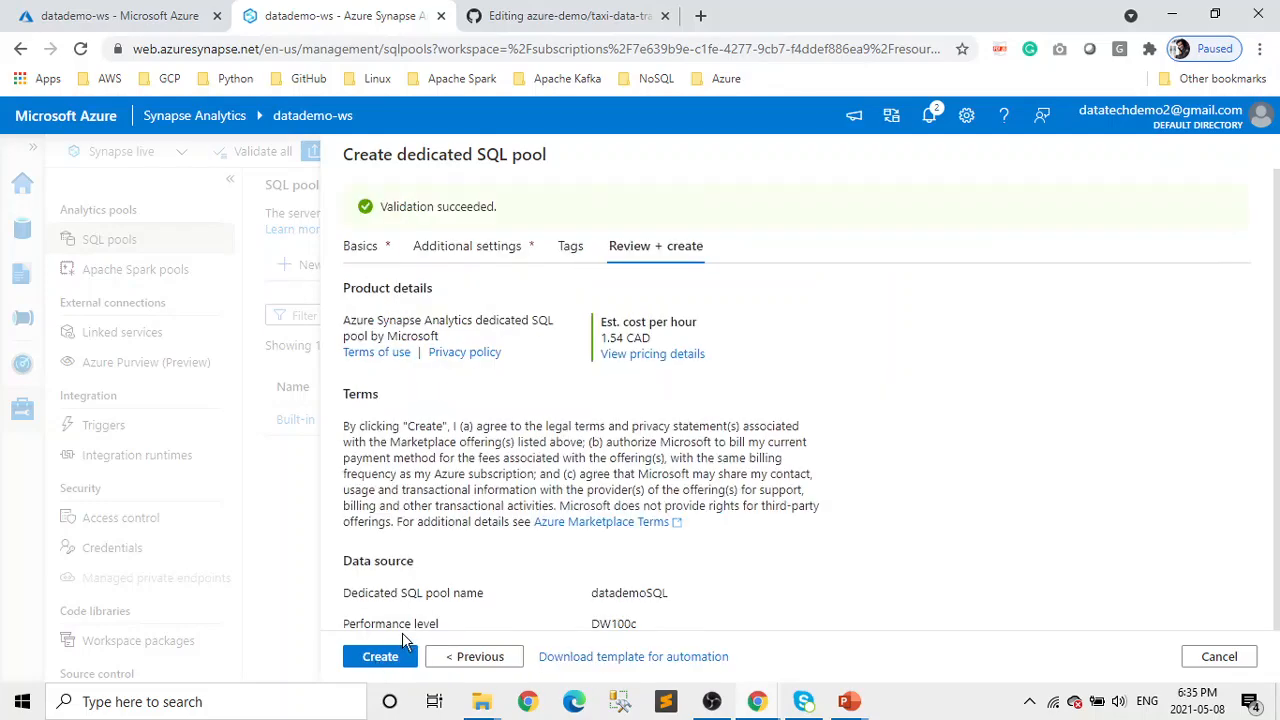
left_click(393, 658)
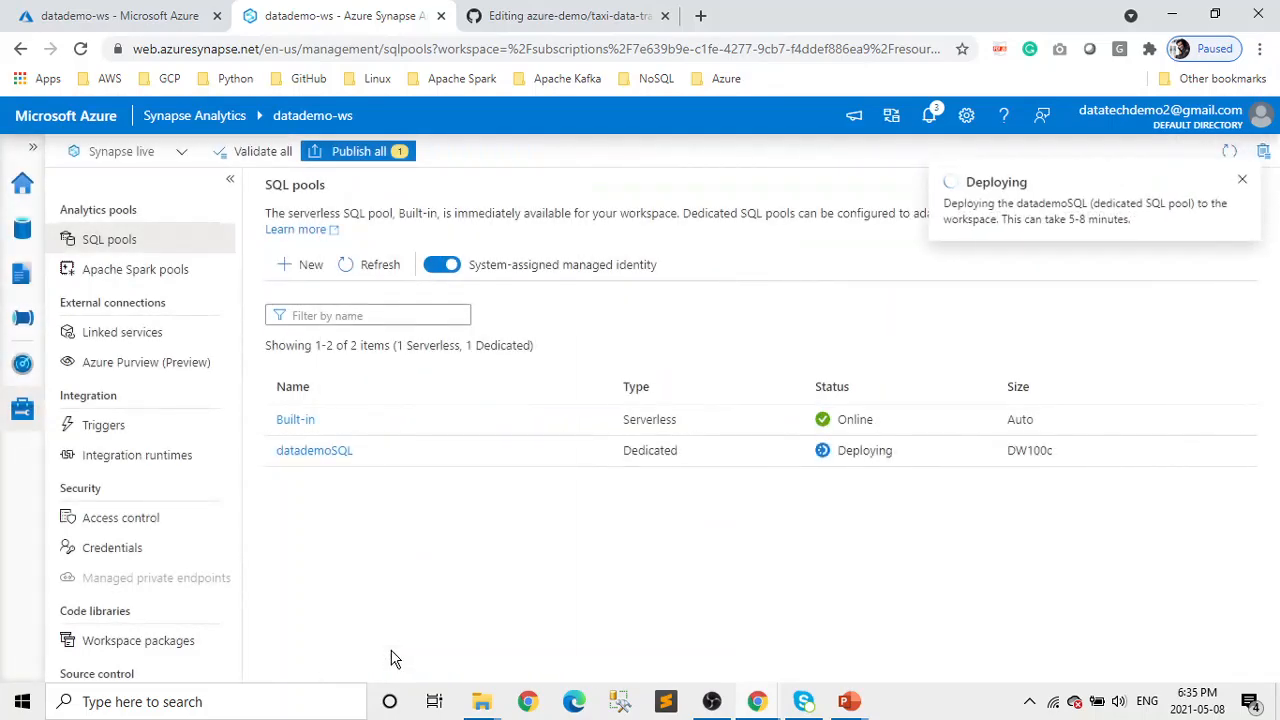
Step: Return to the TaxiDataTransformation notebook, attach it to the DatademoSpark pool and hide the notebook's properties
left_click(24, 230)
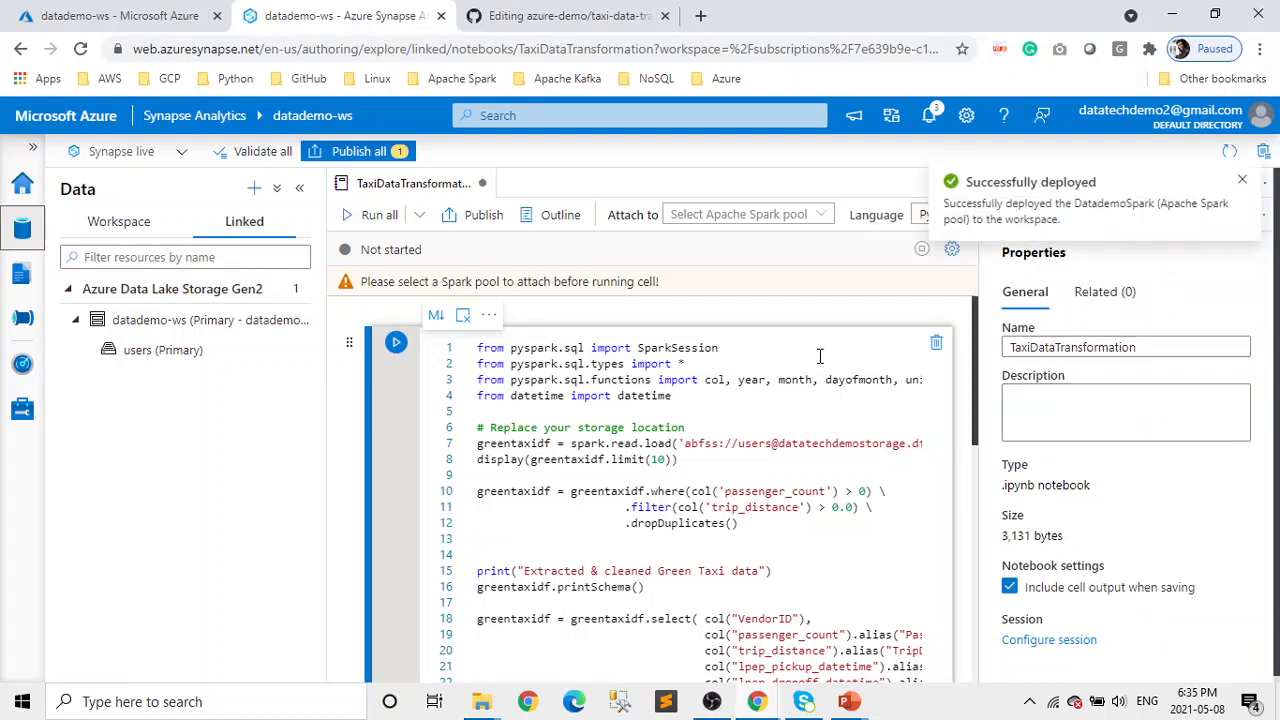
left_click(810, 215)
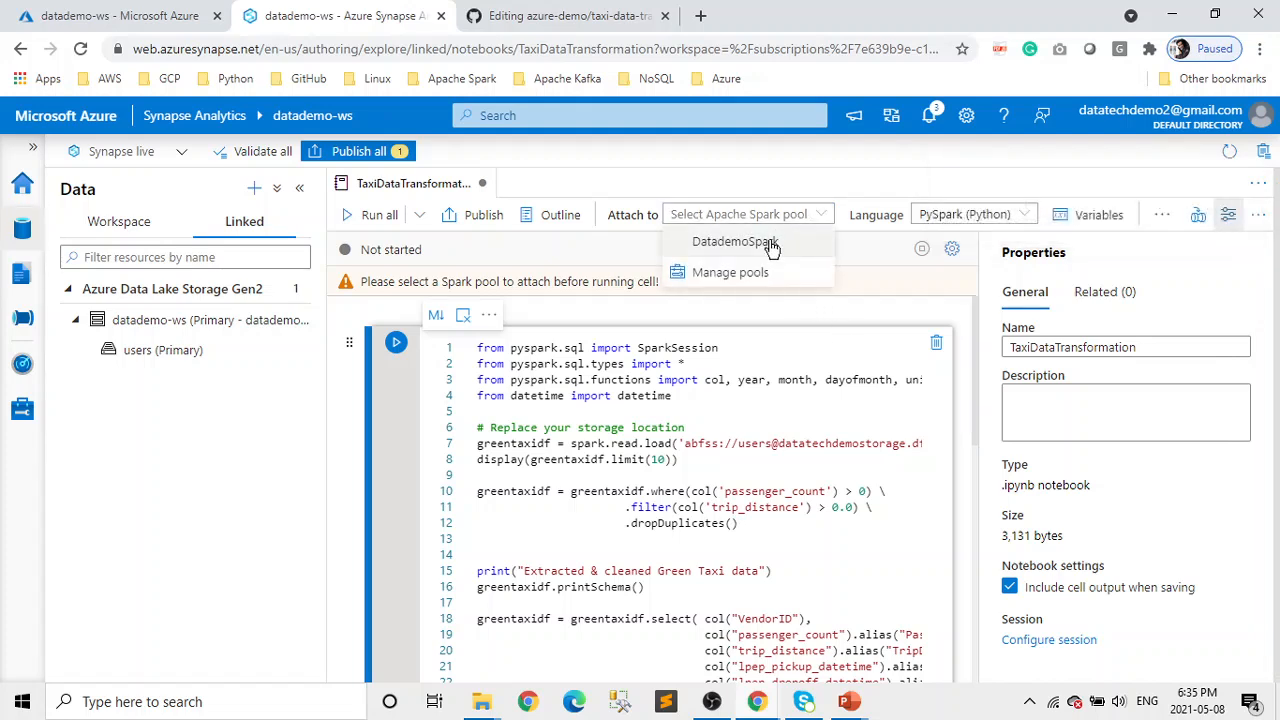
left_click(772, 243)
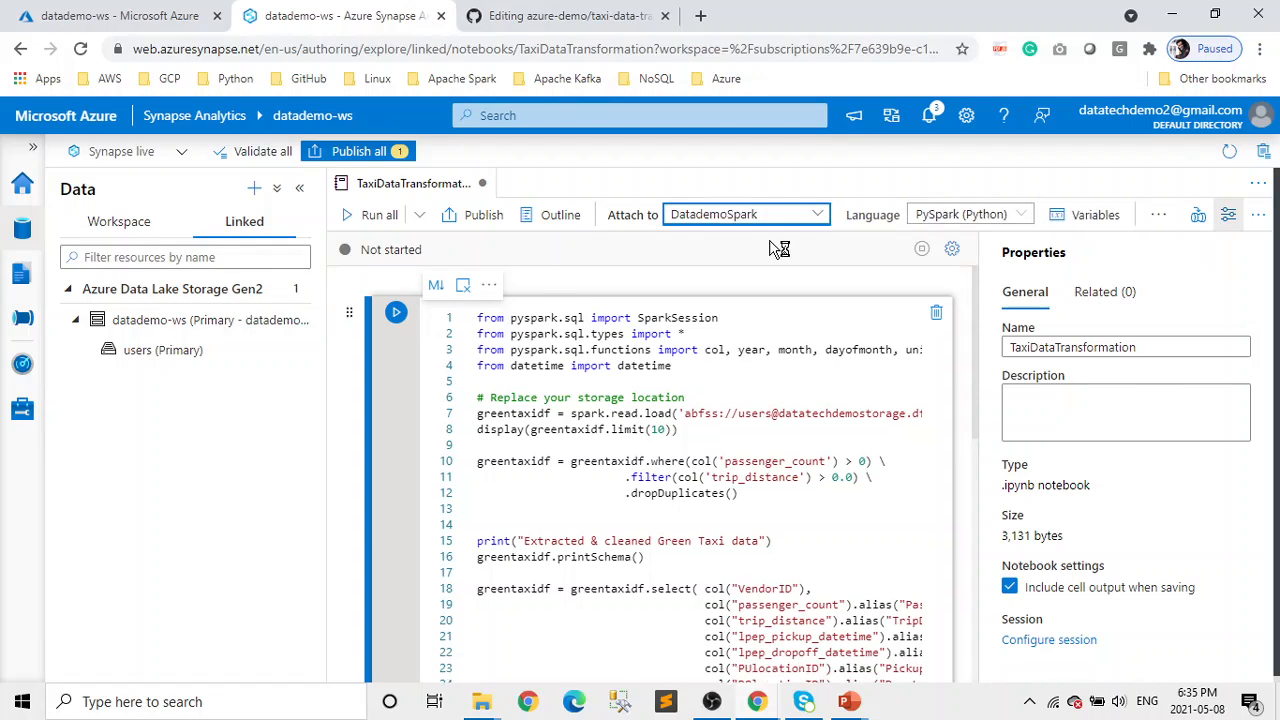
left_click(1238, 224)
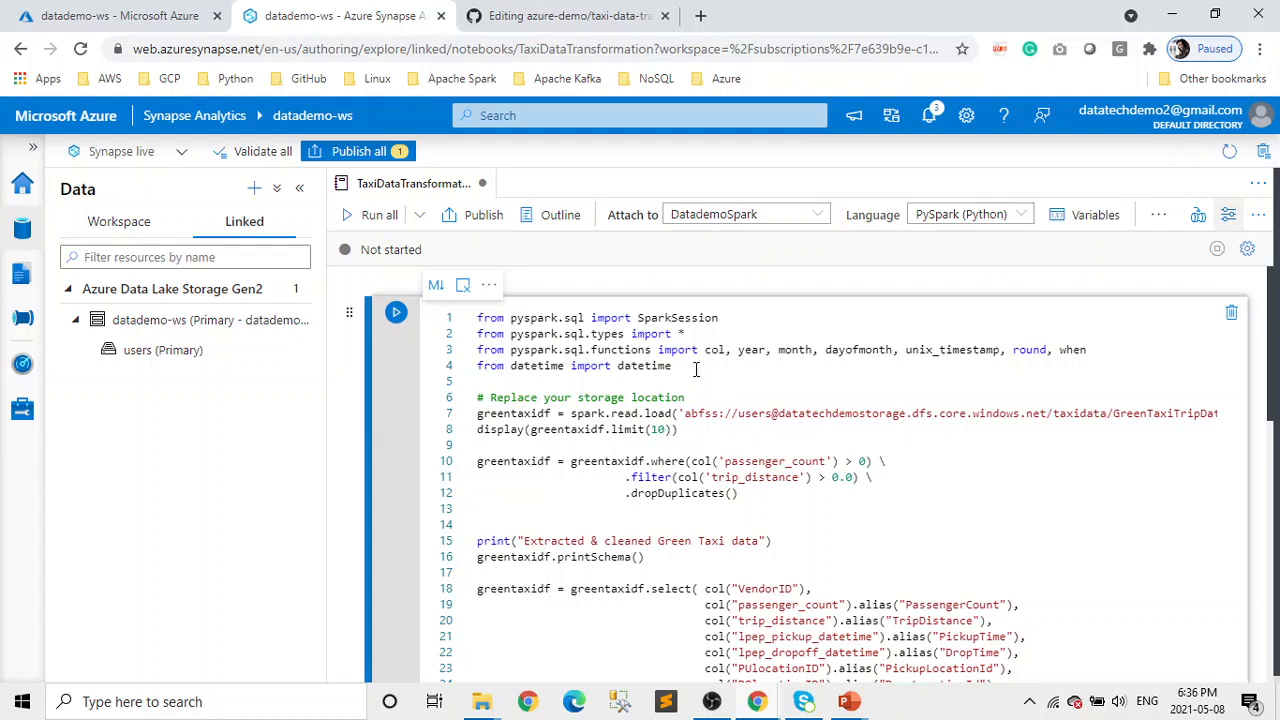
Step: Examine the notebook's import statements and the storage path and options in the spark.read.load line
left_click_drag(696, 369, 479, 320)
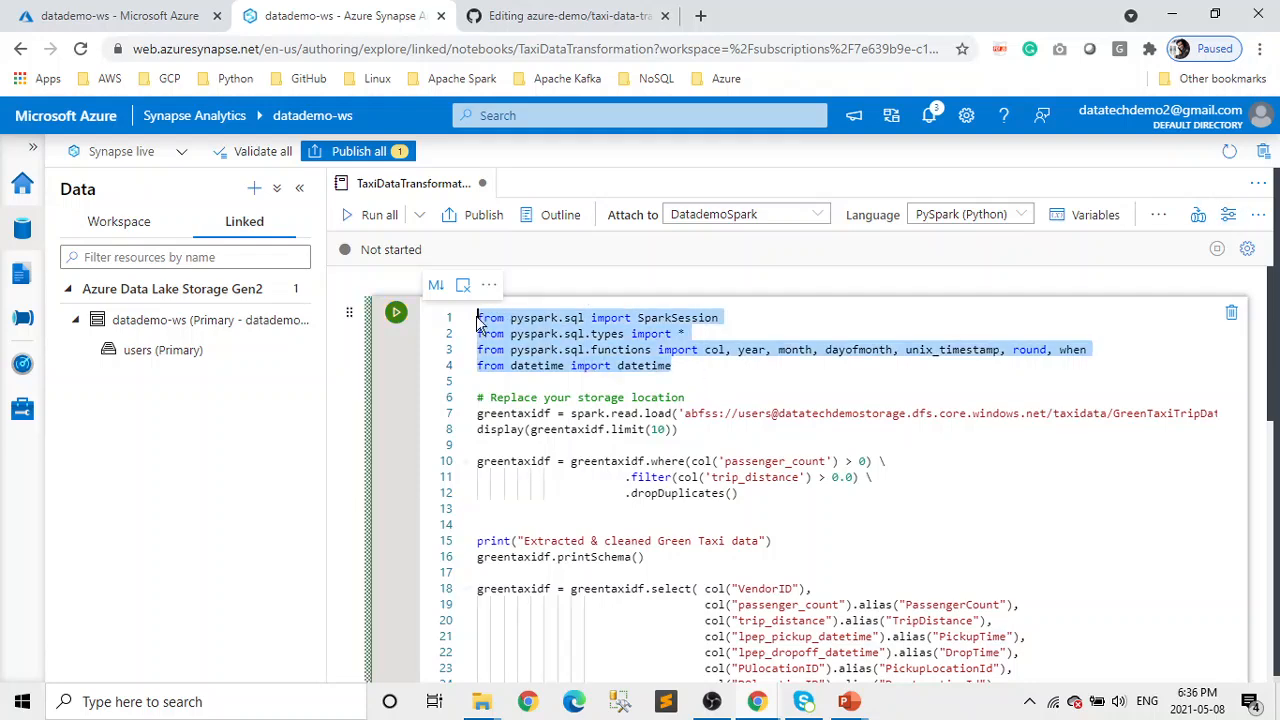
left_click(698, 377)
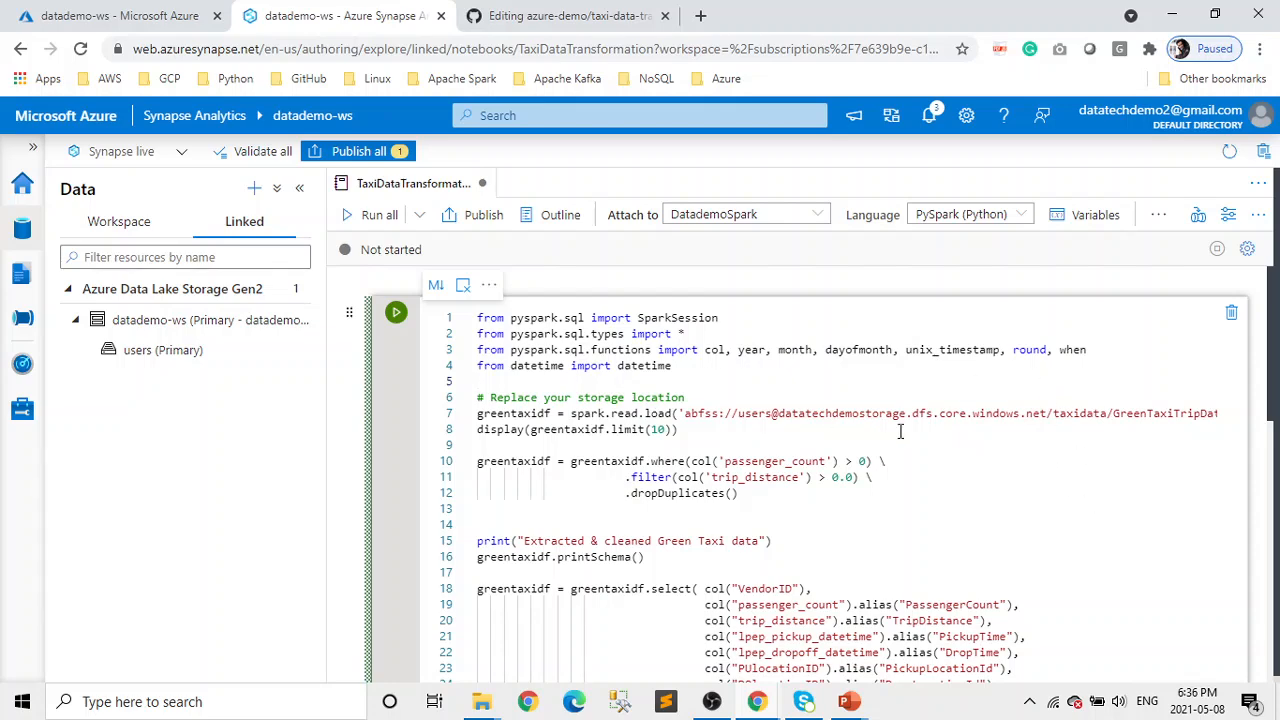
scroll(812, 396, "down", 1)
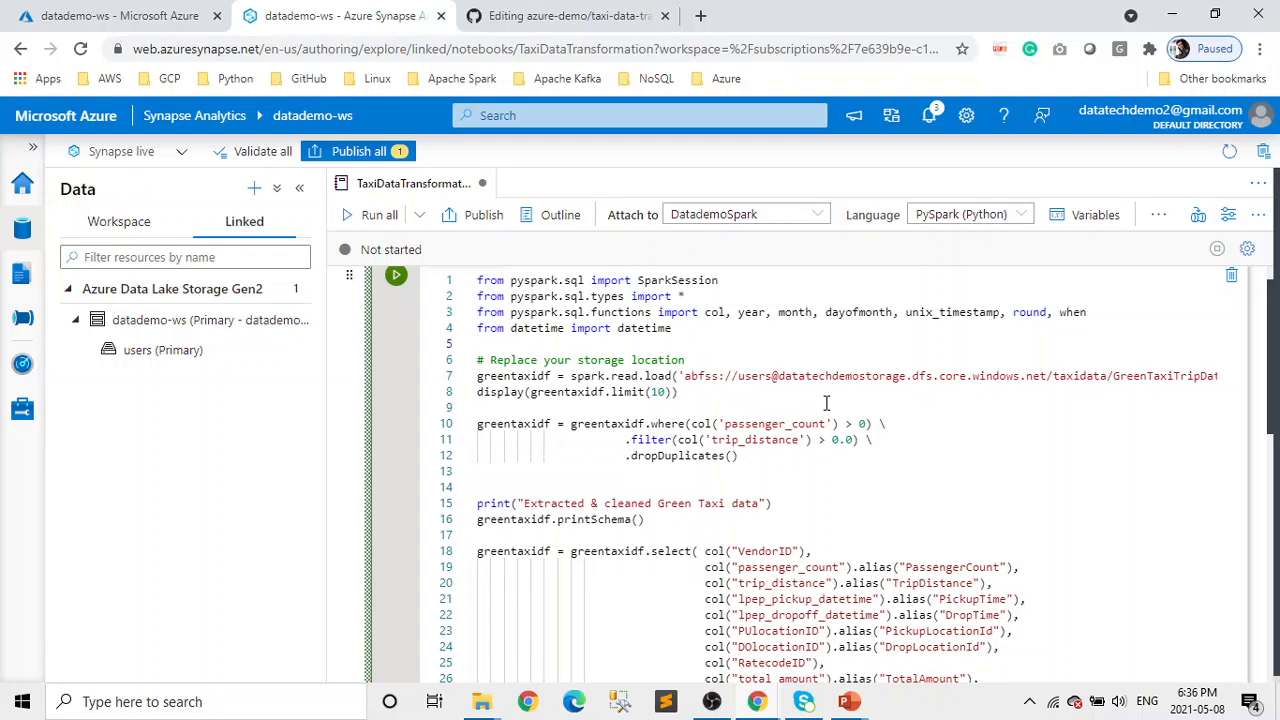
scroll(826, 403, "right", 1)
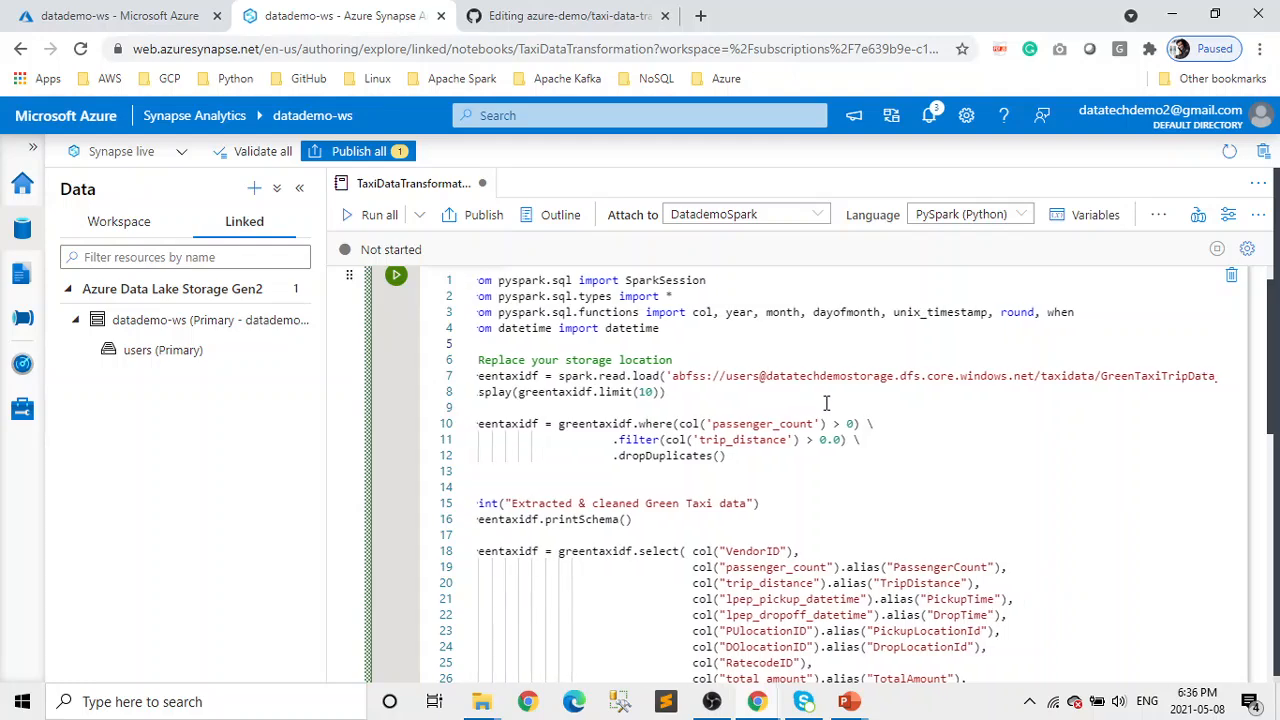
right_click(826, 403)
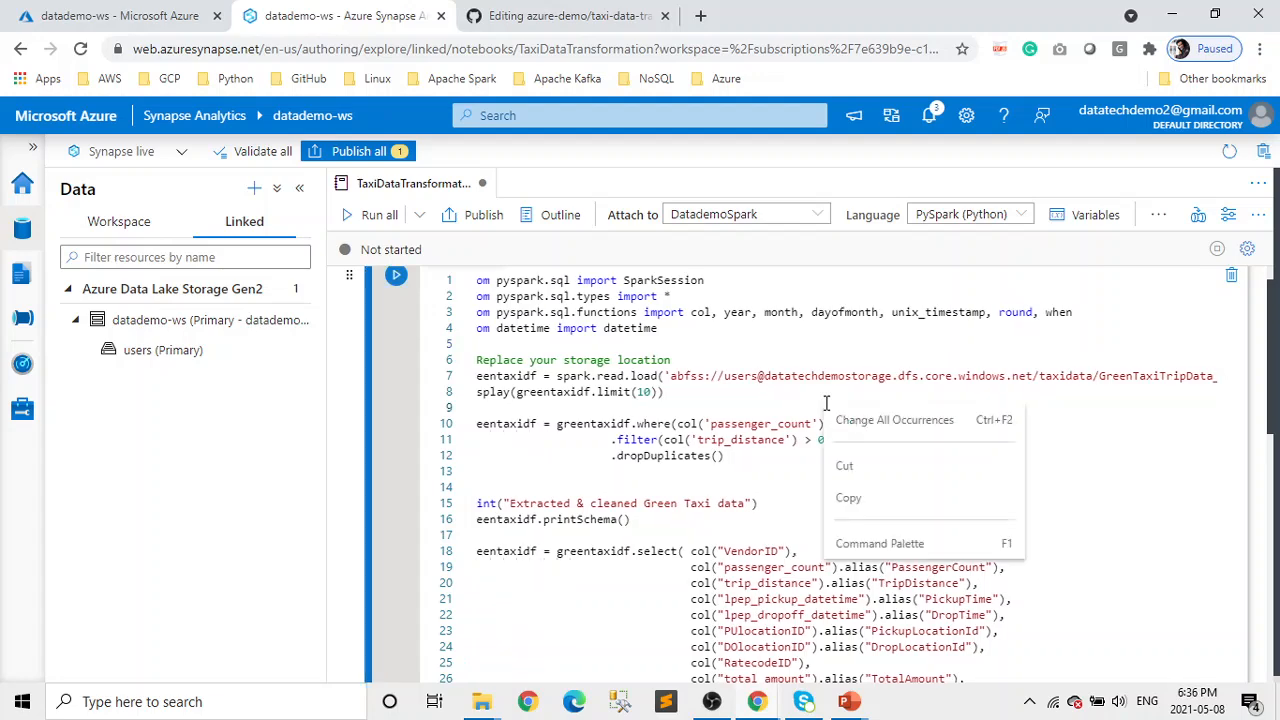
left_click(780, 401)
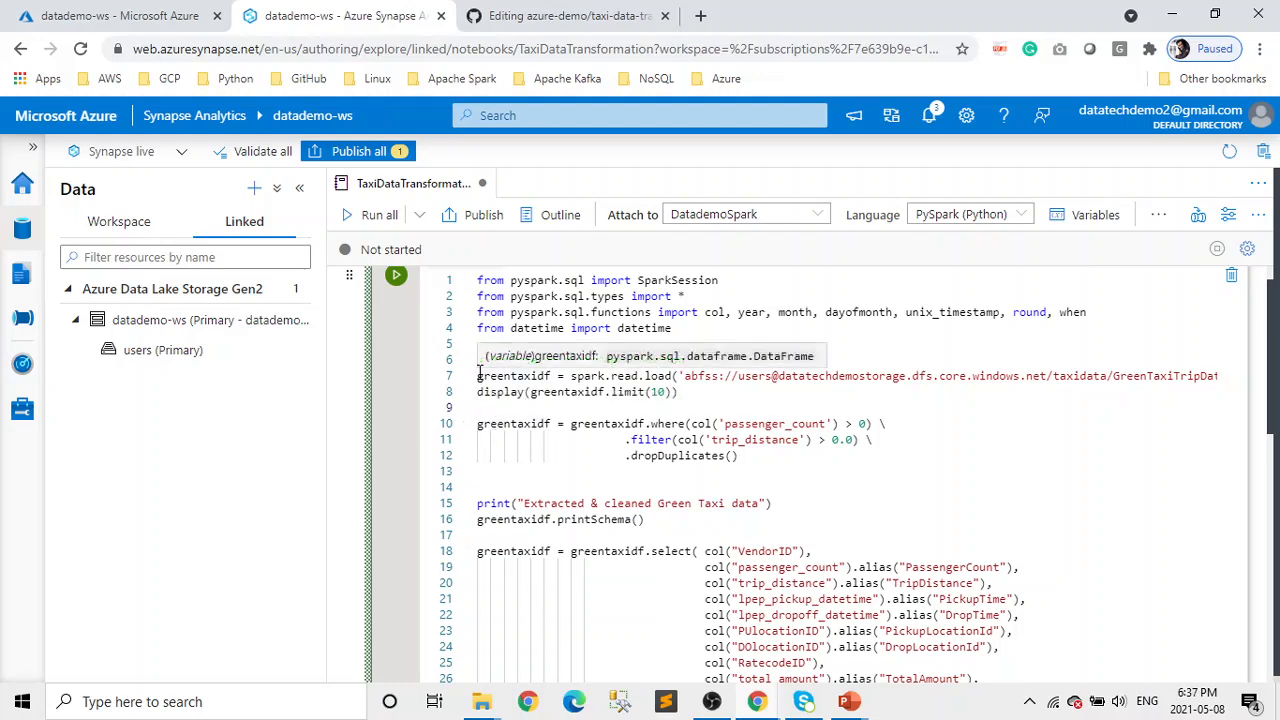
left_click_drag(479, 372, 678, 392)
scroll(888, 380, "right", 2)
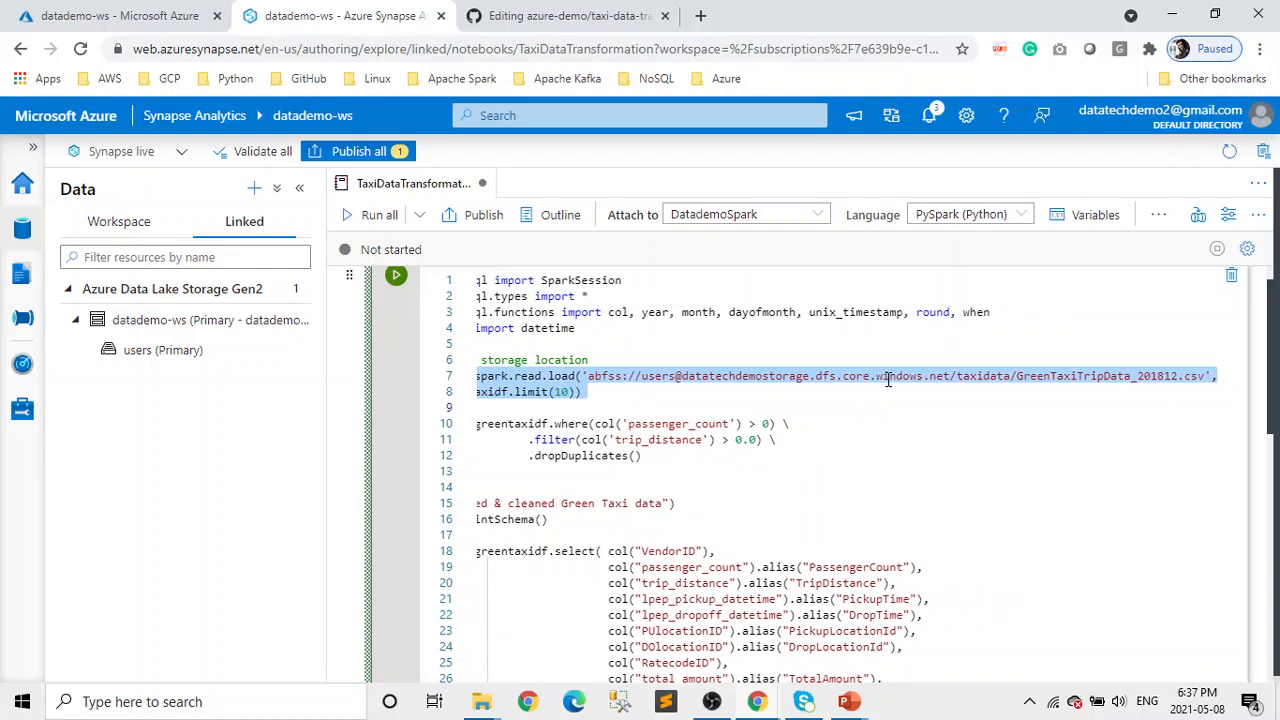
scroll(888, 380, "right", 3)
scroll(690, 428, "left", 2)
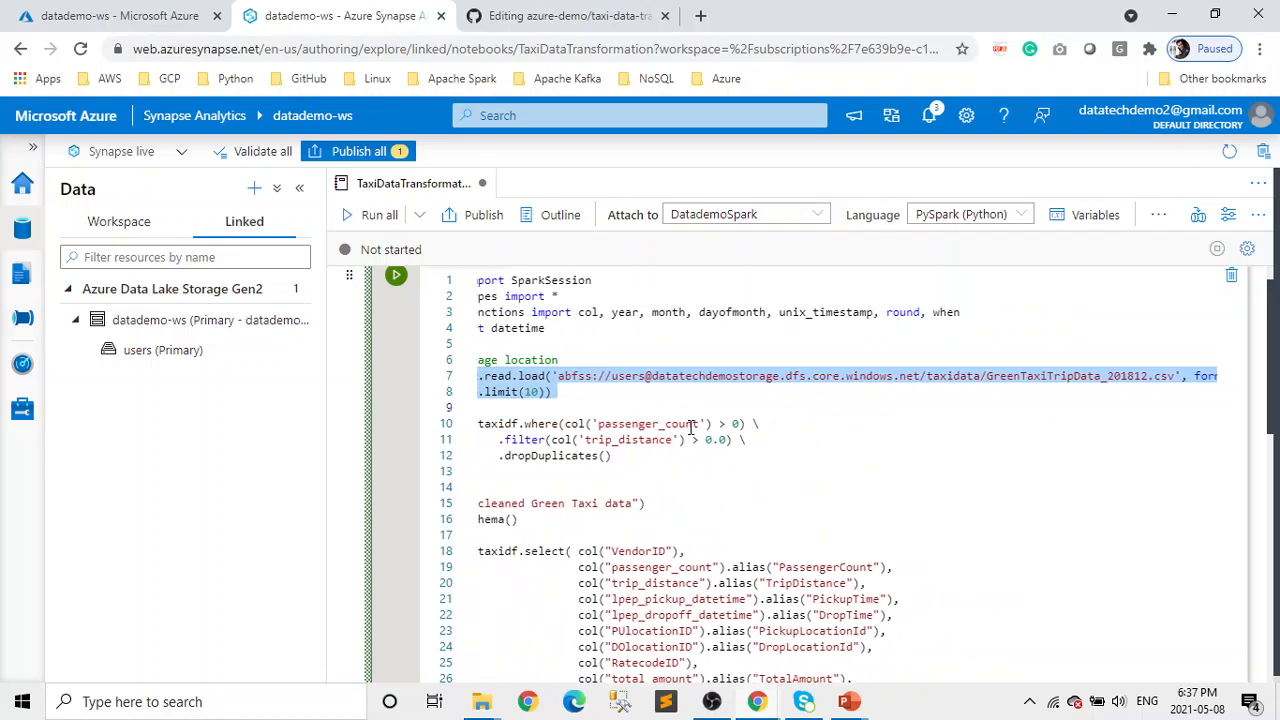
scroll(690, 428, "left", 1)
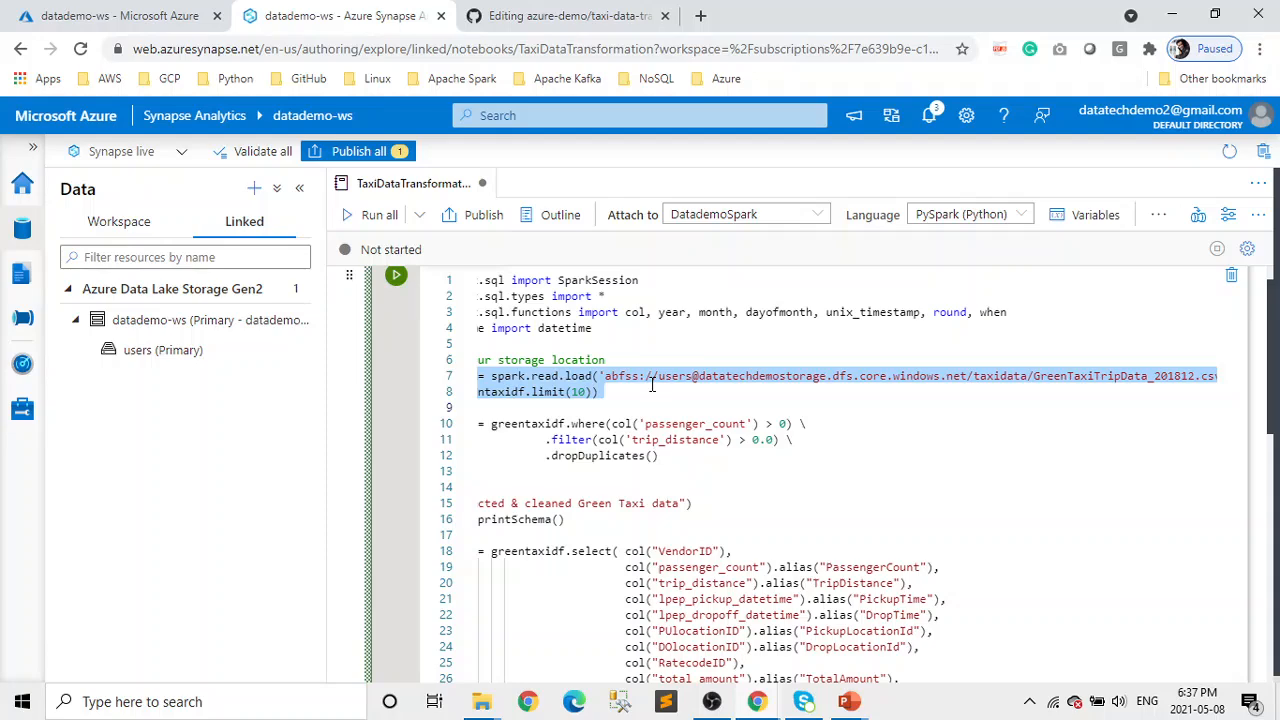
scroll(652, 385, "left", 1)
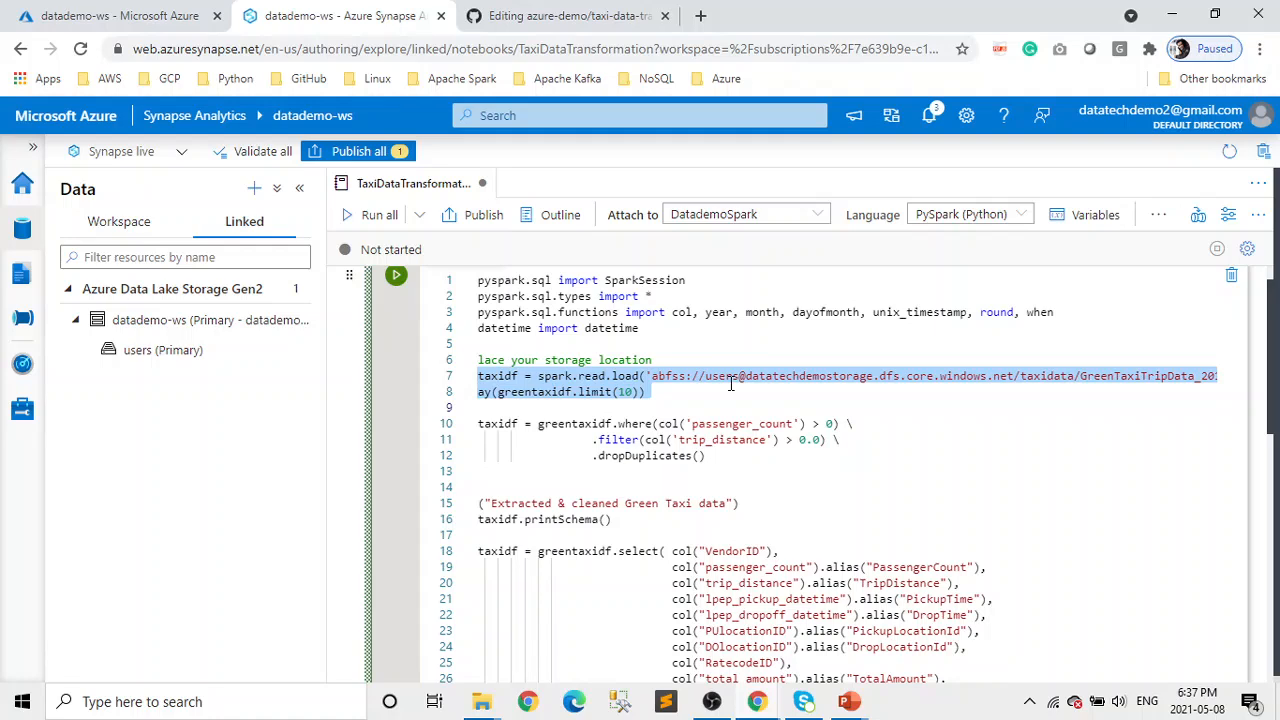
Step: Open the properties of GreenTaxiTripData_201812.csv in the users container's taxidata folder and copy its ABFSS path
left_click(28, 232)
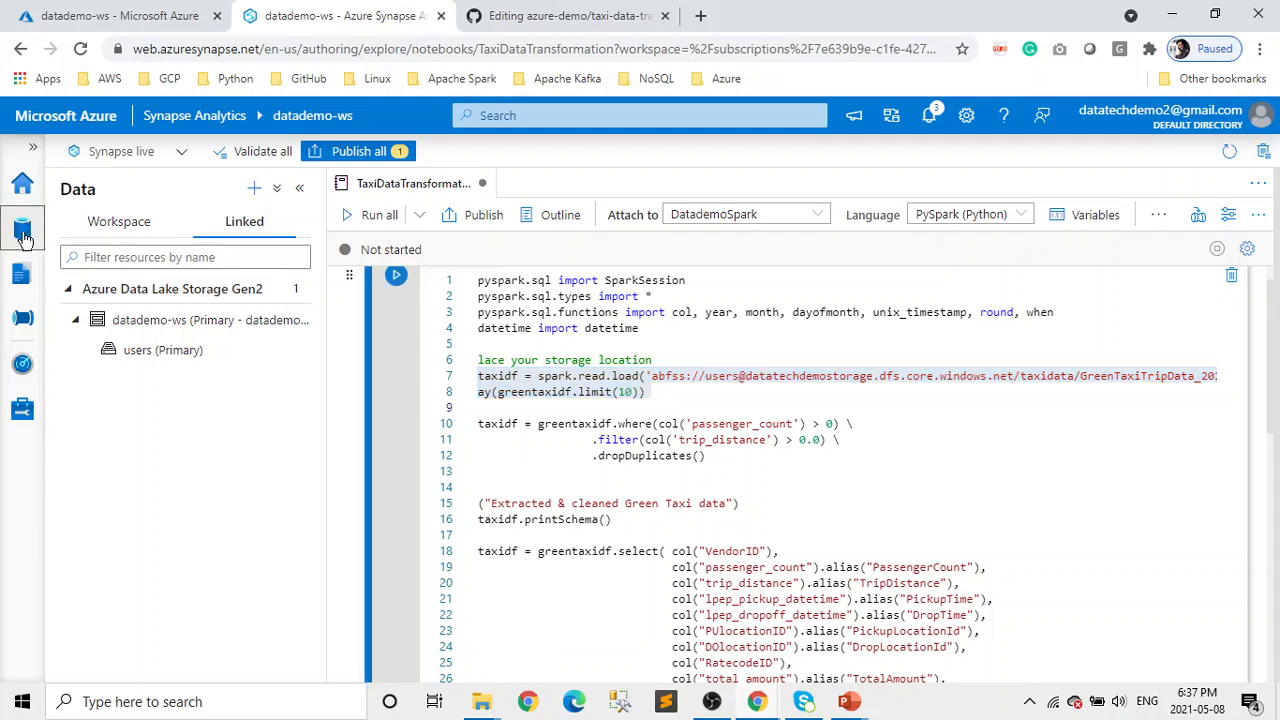
left_click(160, 350)
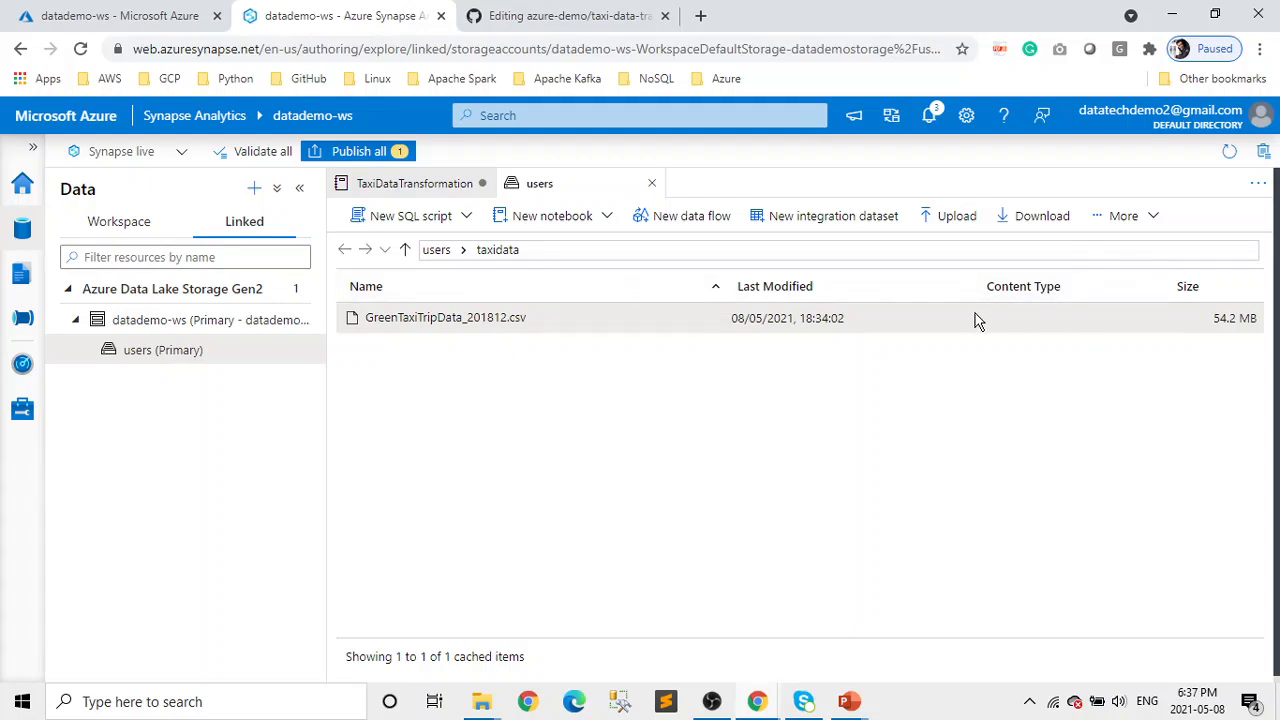
left_click(1146, 222)
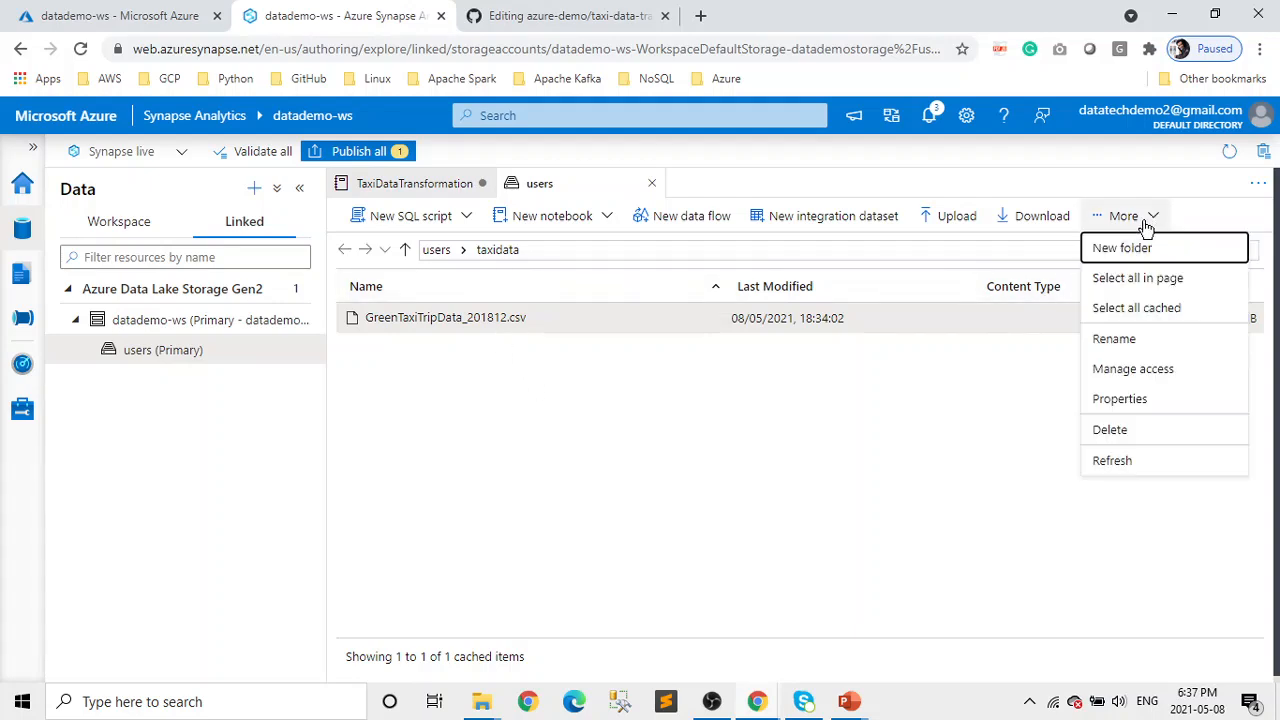
left_click(1131, 398)
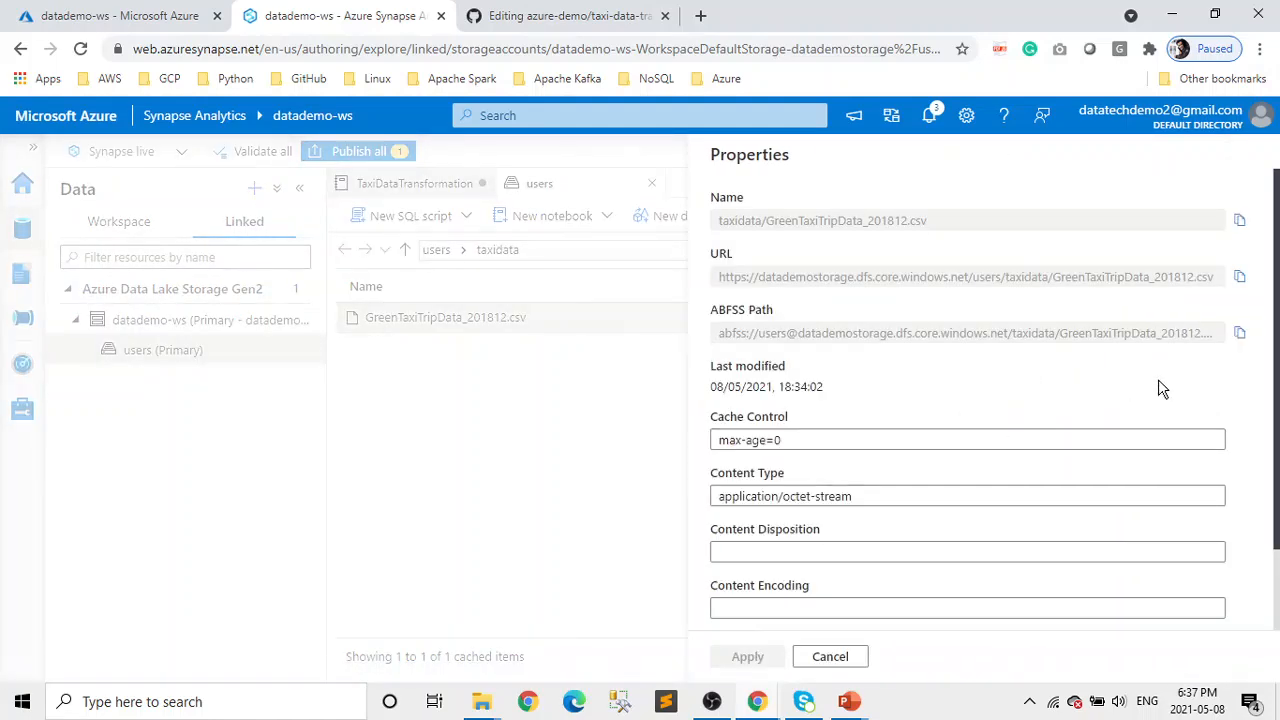
left_click(1240, 334)
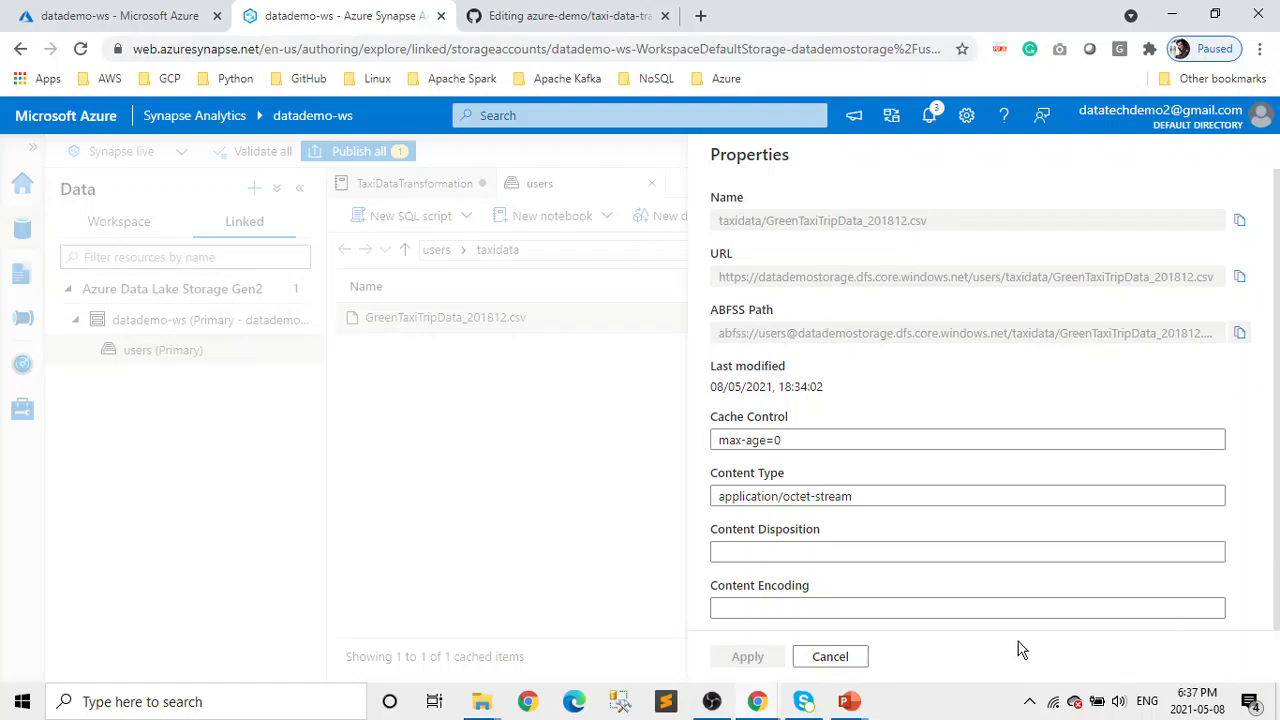
Step: Copy the ABFSS path of GreenTaxiTripData_201812.csv, then close its properties and the users container view
left_click(1241, 336)
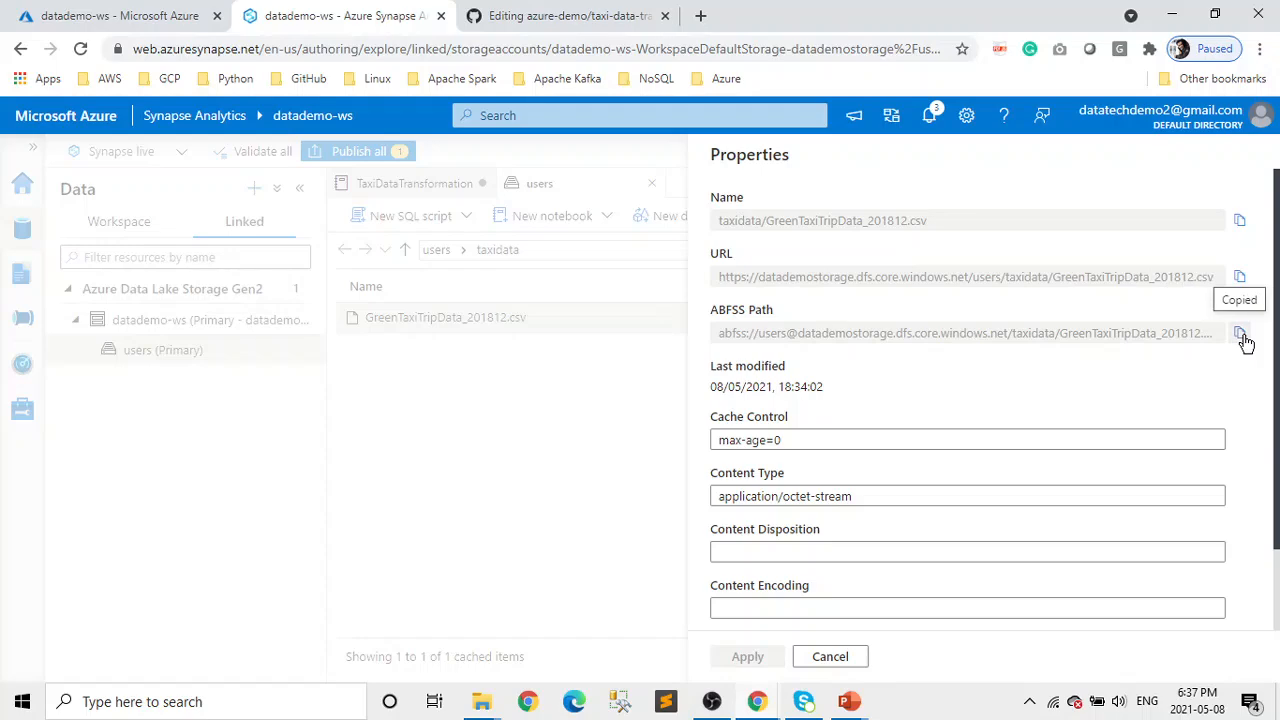
left_click(810, 664)
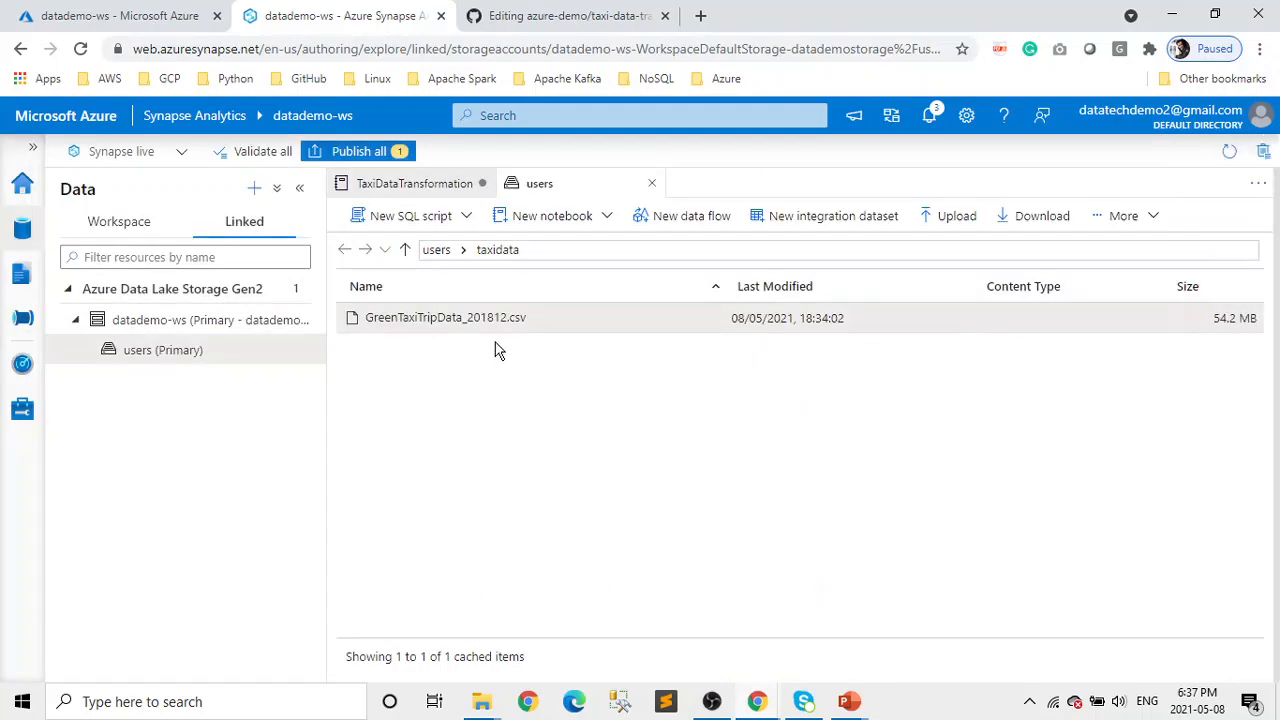
left_click(652, 183)
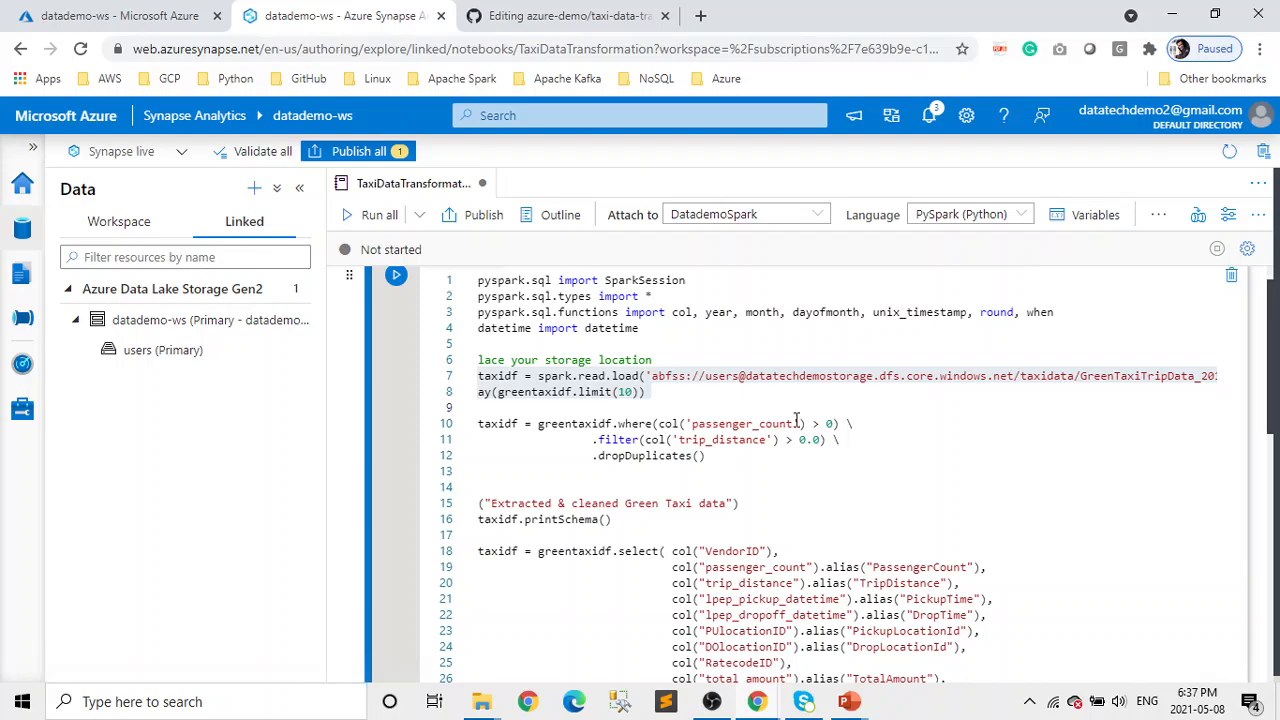
left_click(650, 376)
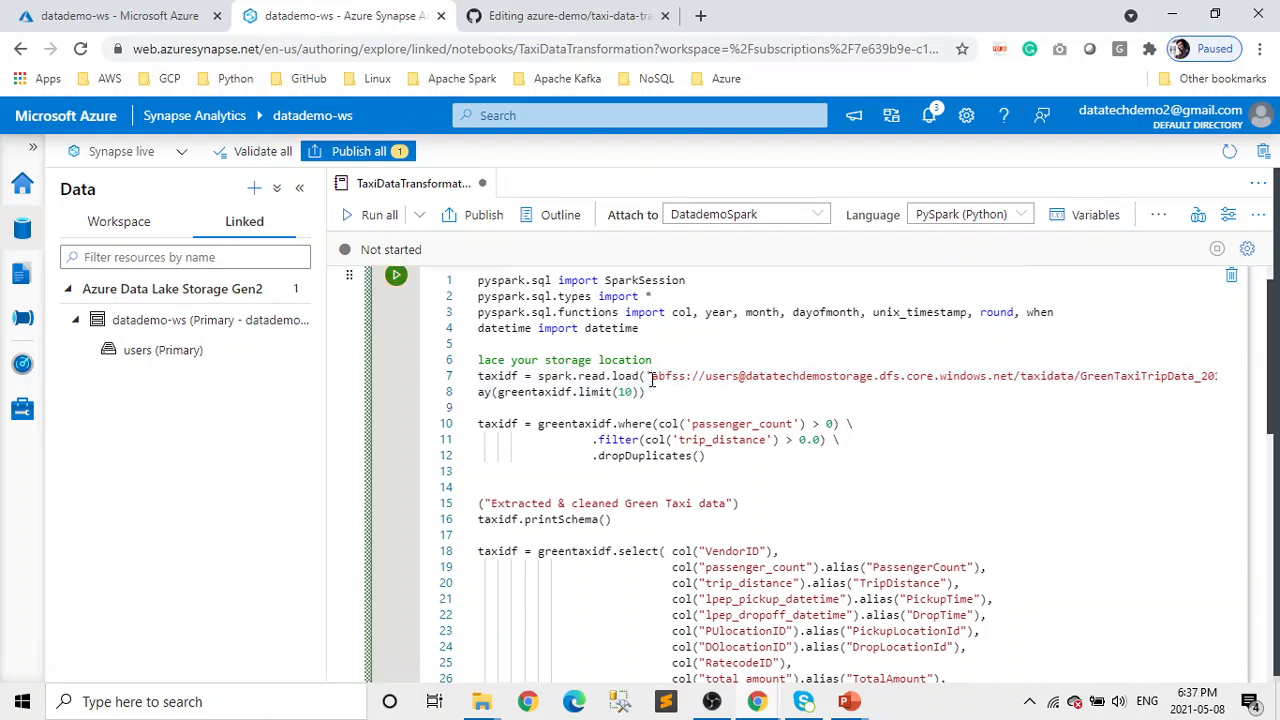
key("Delete")
key("Delete")
key("Delete")
key("Delete")
key("Delete")
key("Delete")
key("Delete")
key("Delete")
key("Delete")
key("Delete")
key("Delete")
key("Delete")
key("Delete")
key("Delete")
key("Delete")
key("Delete")
key("Delete")
key("Delete")
key("Delete")
key("Delete")
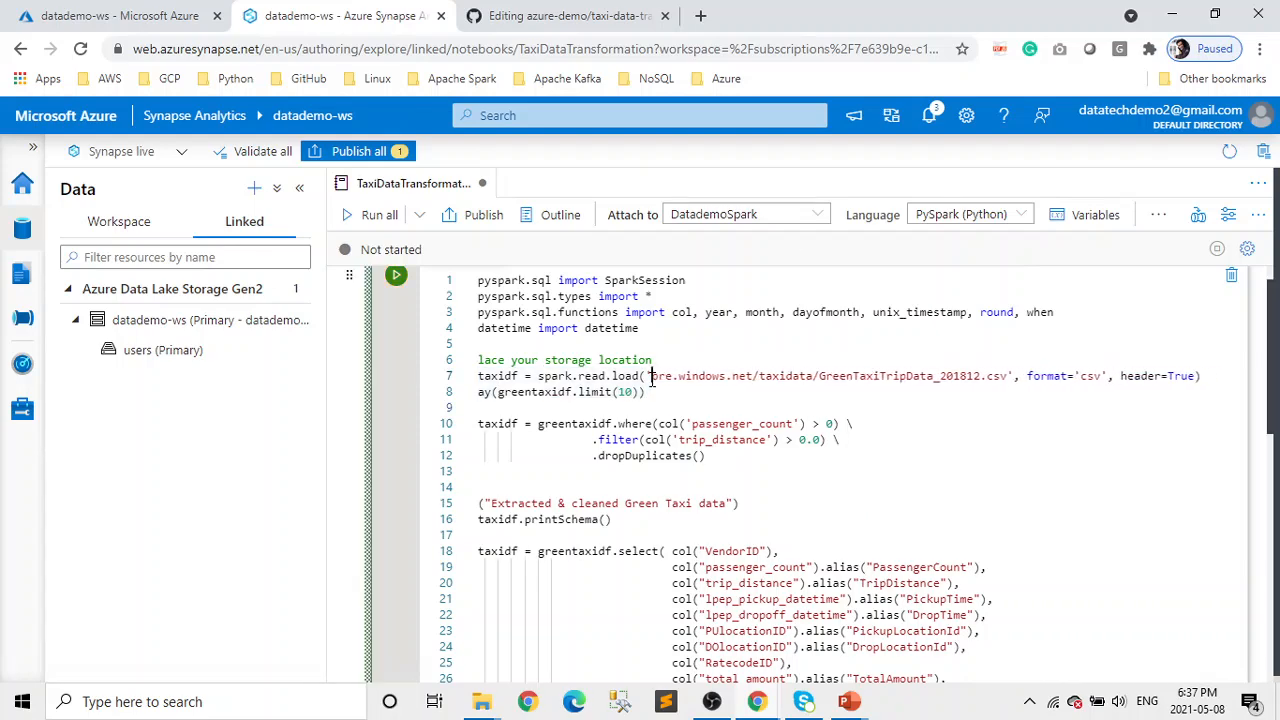
key("Delete")
key("Delete")
key("Delete")
key("Delete")
key("Delete")
key("Delete")
key("Delete")
key("Delete")
key("Delete")
key("Delete")
key("Delete")
key("Delete")
key("Delete")
key("Delete")
key("Delete")
key("Delete")
key("Delete")
key("Delete")
key("Delete")
key("Delete")
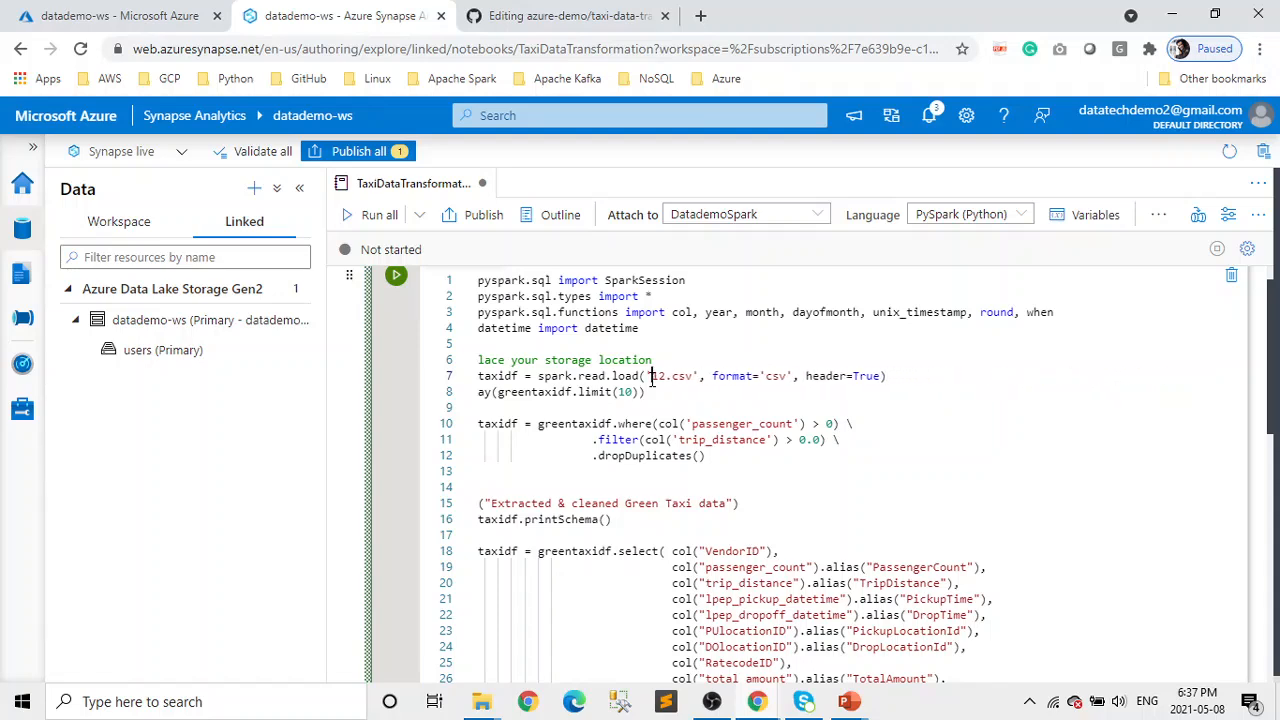
key("Delete")
key("Delete")
key("Delete")
key("Delete")
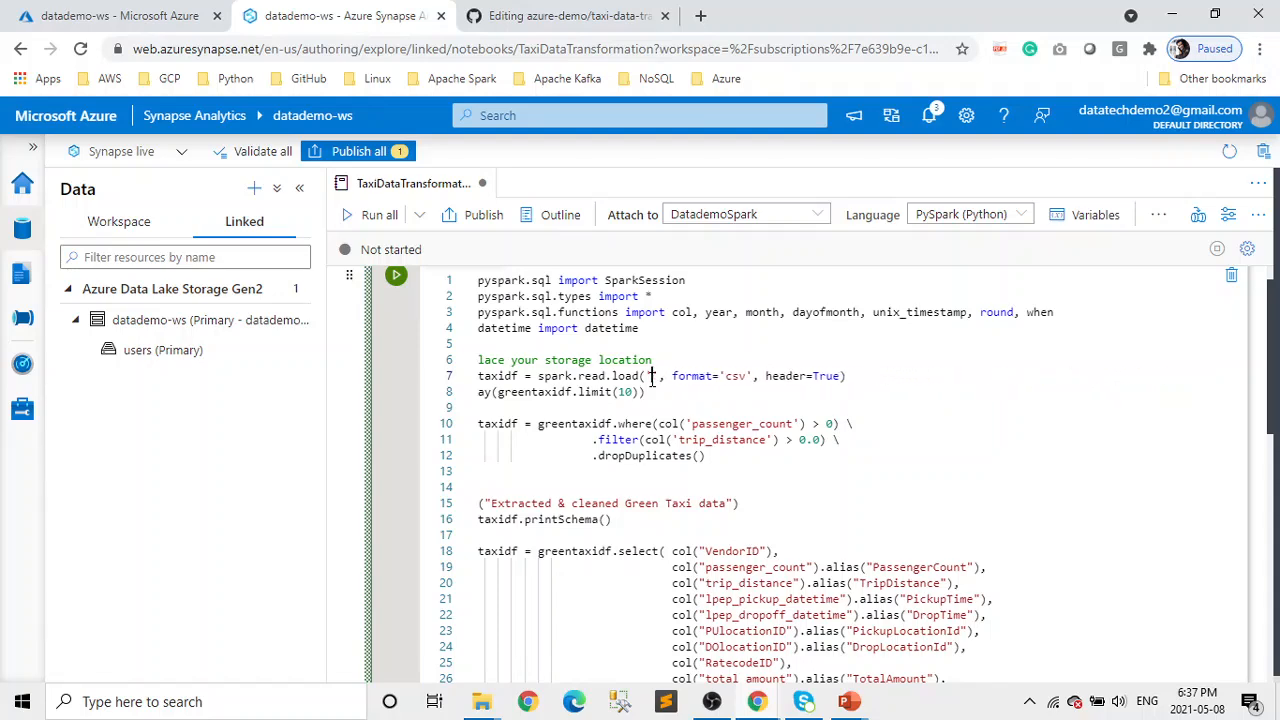
key("ctrl+v")
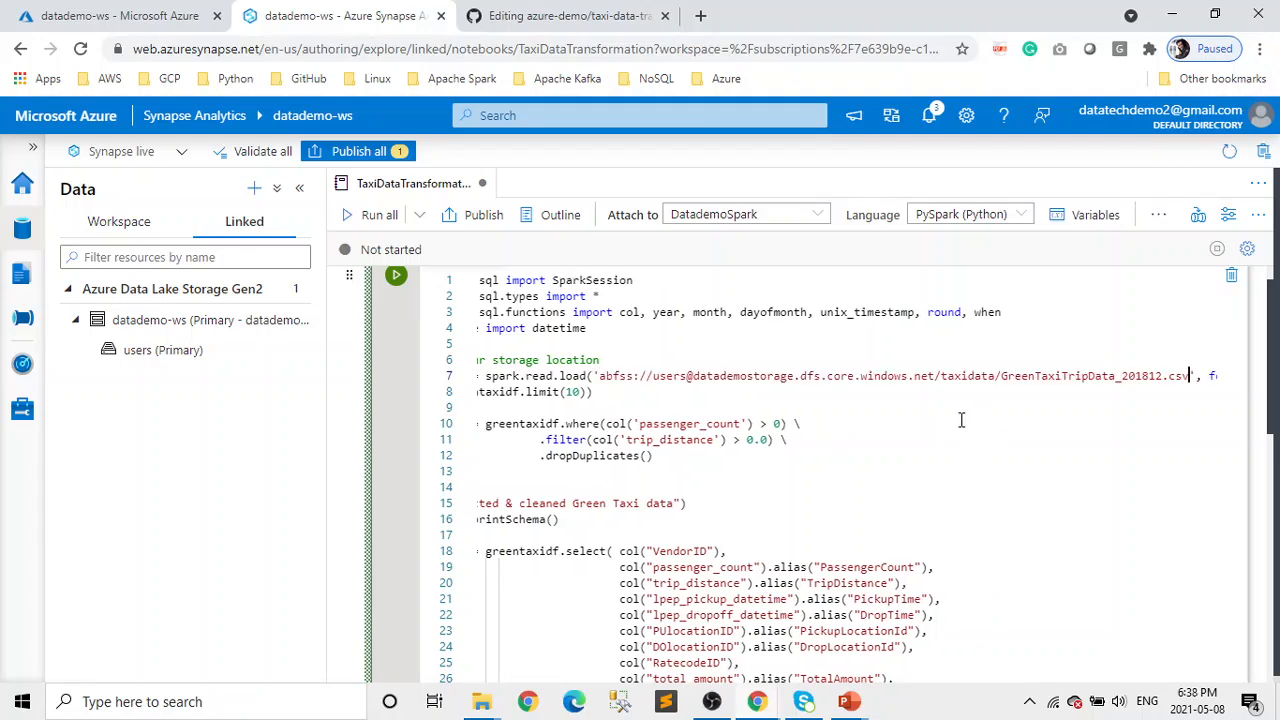
scroll(962, 420, "left", 1)
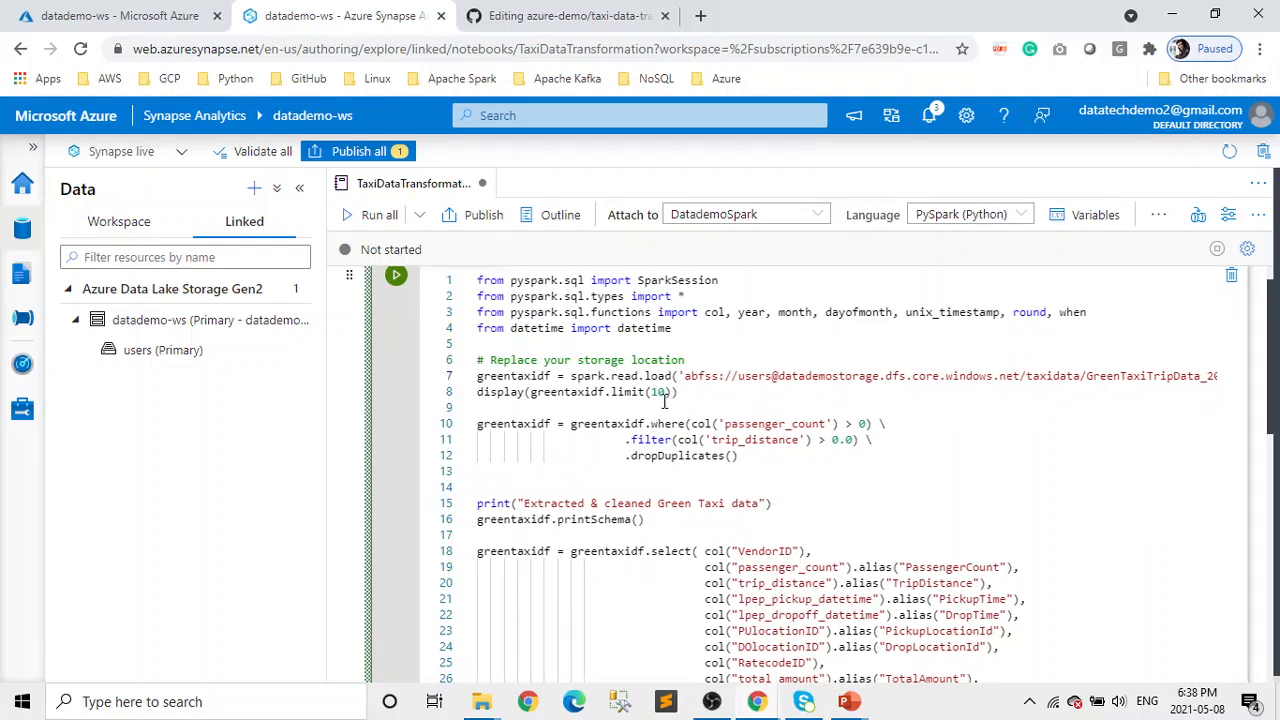
scroll(771, 396, "right", 1)
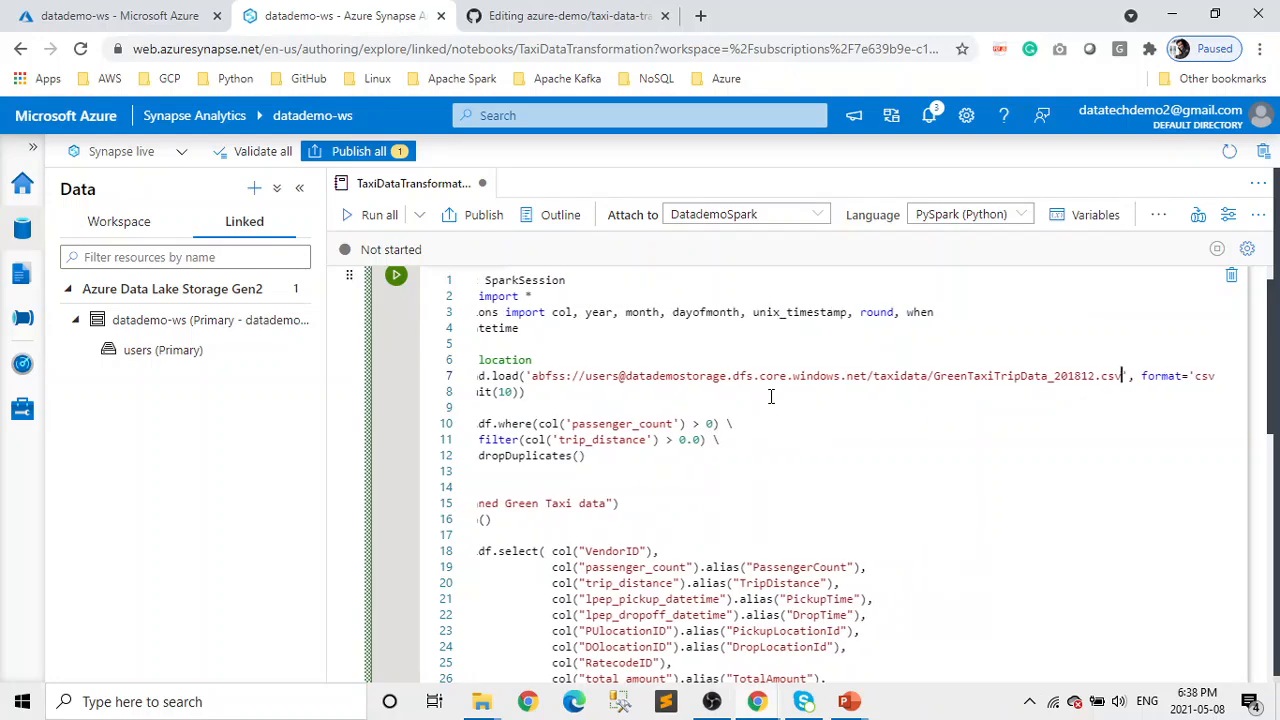
scroll(771, 396, "left", 1)
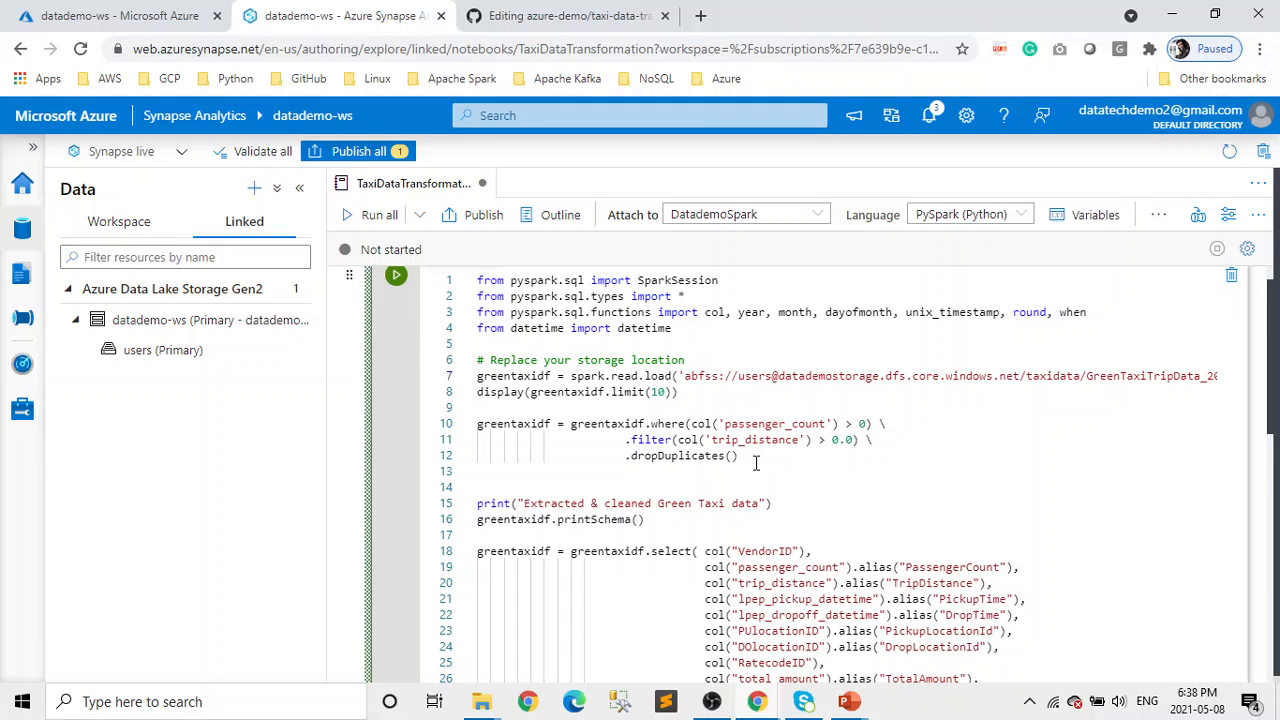
Step: Examine the passenger_count and trip_distance filters, dropDuplicates, the schema printout and the column aliases in the select statement
left_click_drag(738, 456, 477, 423)
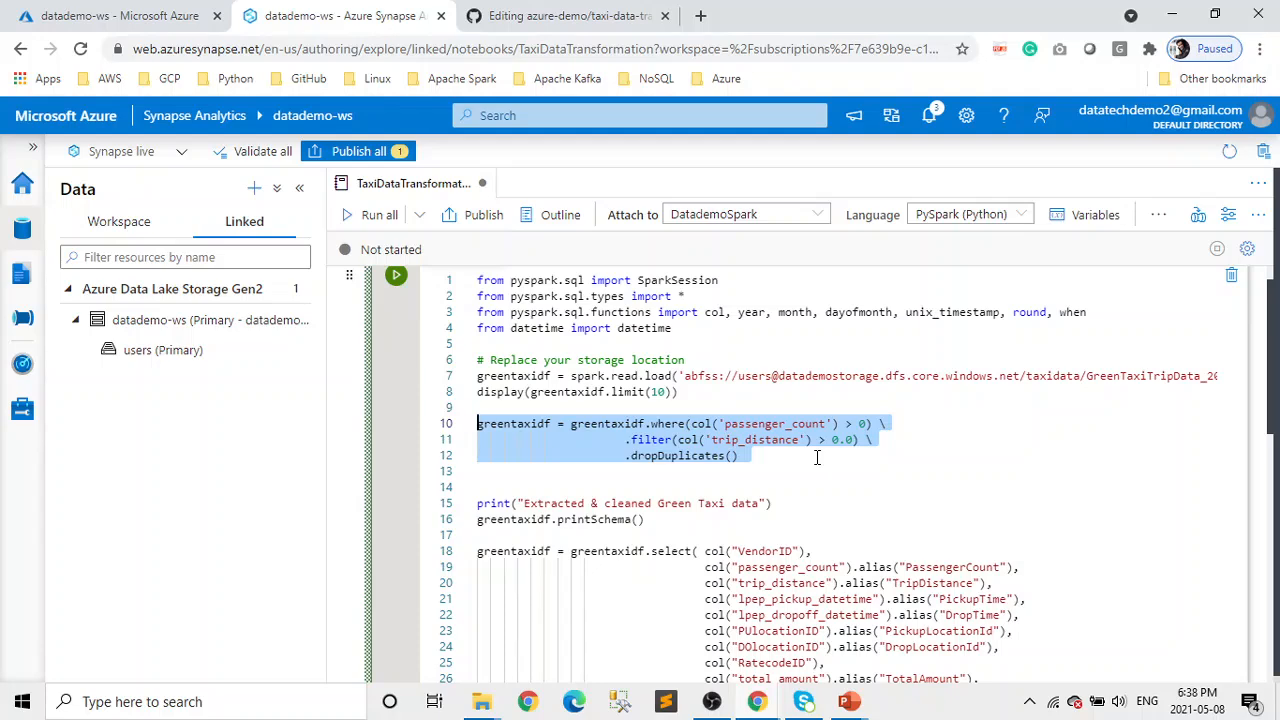
left_click(733, 464)
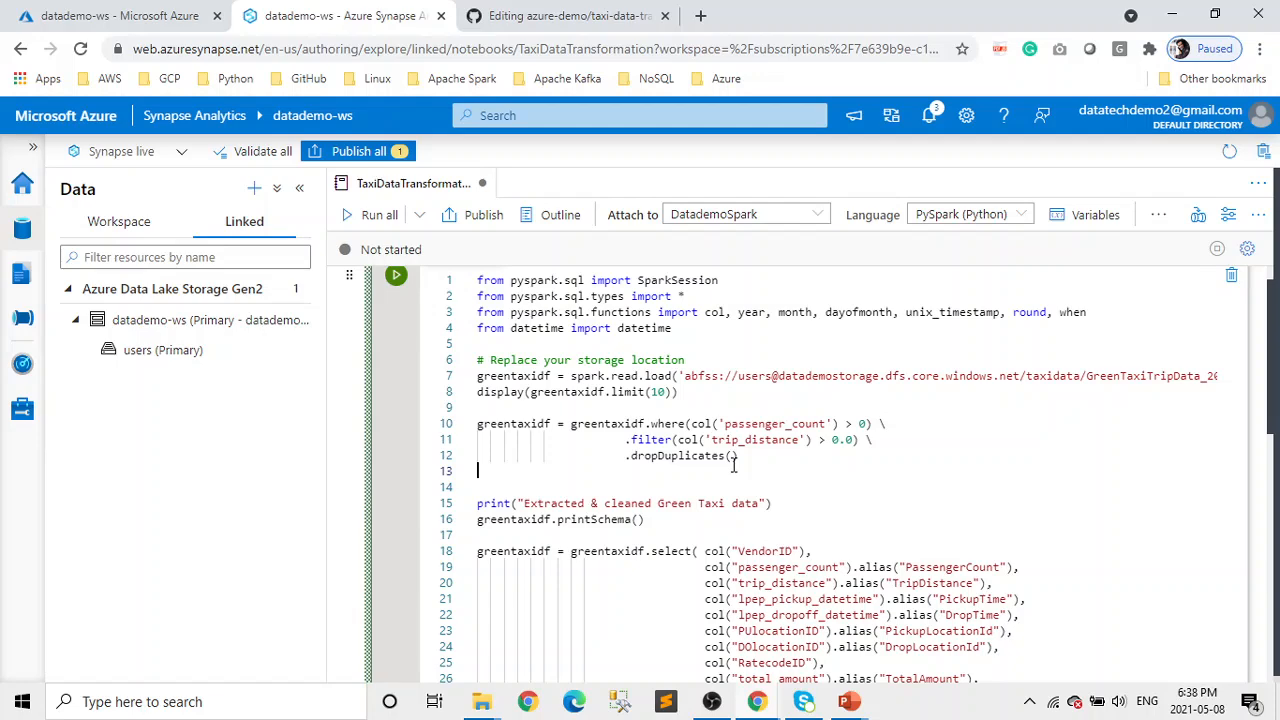
left_click(735, 457)
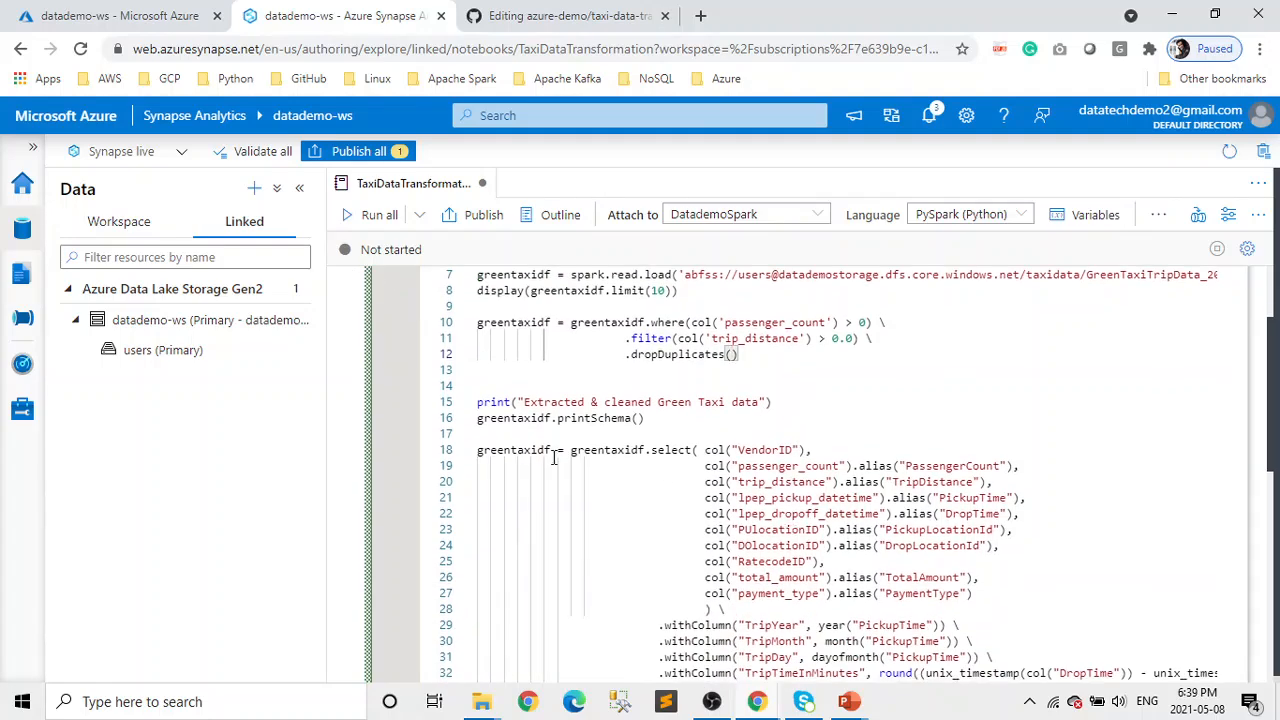
left_click_drag(645, 418, 477, 418)
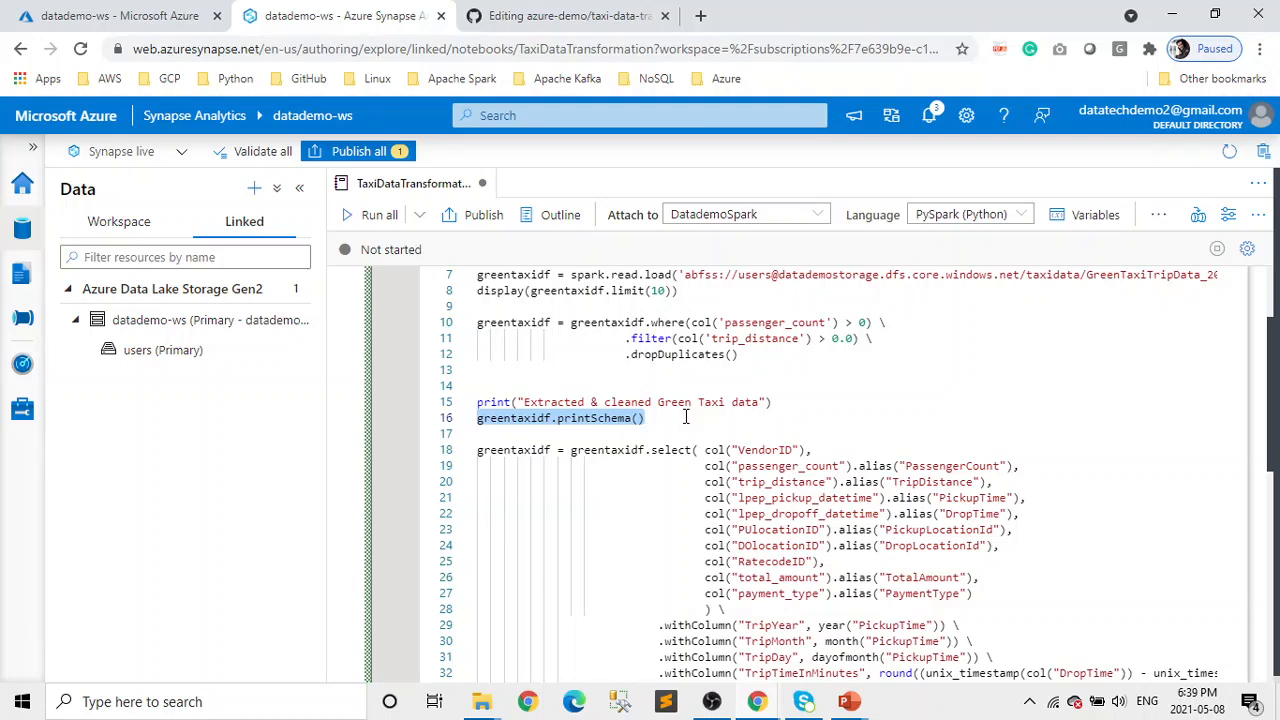
scroll(880, 438, "down", 1)
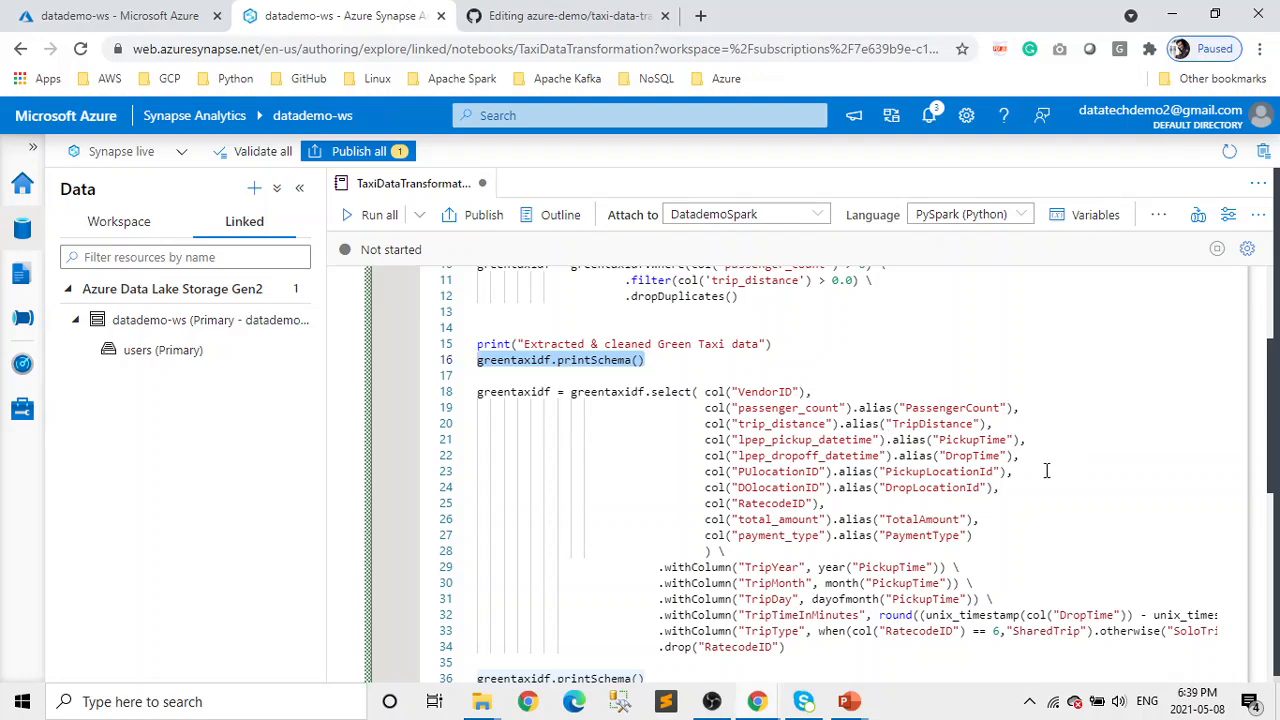
scroll(1046, 470, "down", 1)
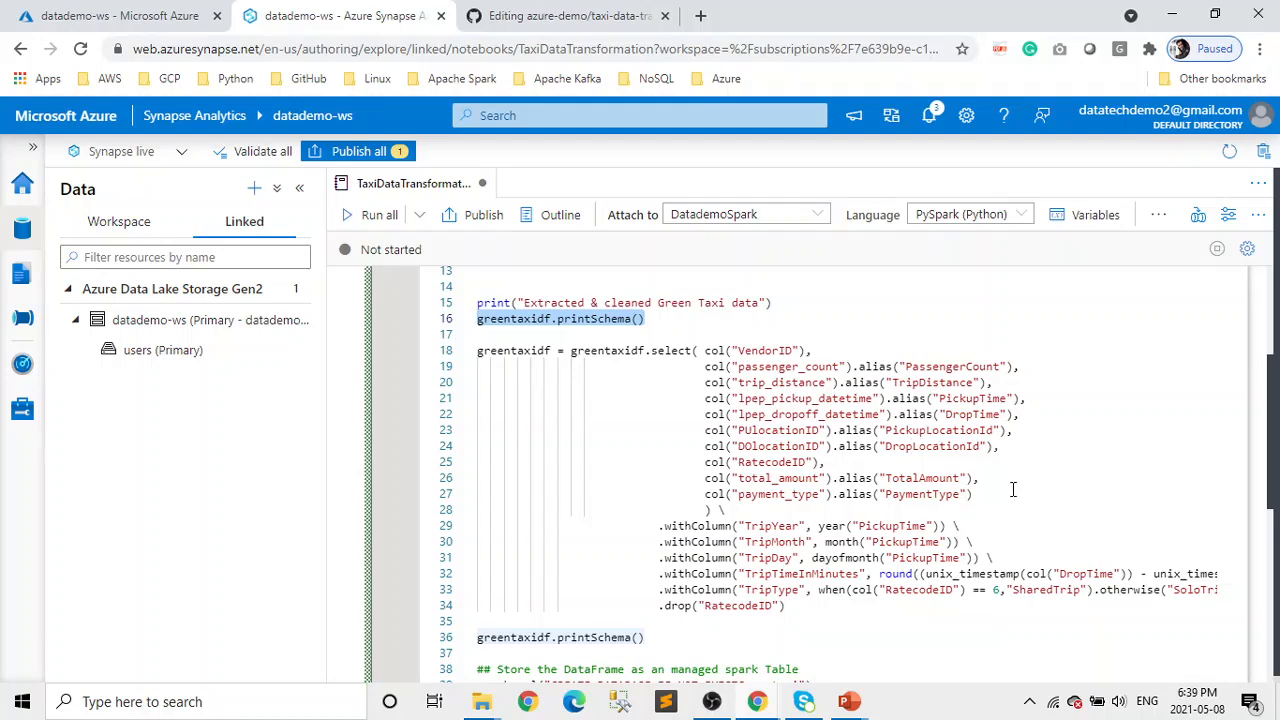
scroll(1026, 487, "down", 1)
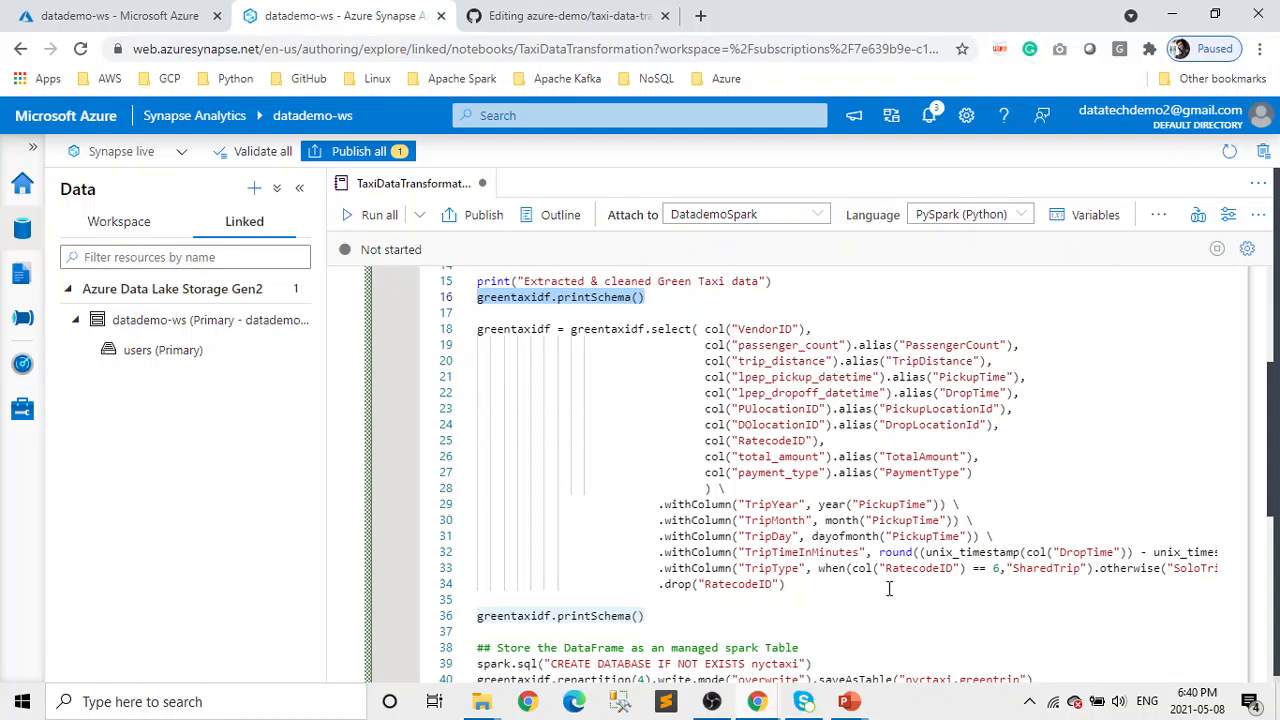
Step: Examine the derived TripTimeInMinutes and TripType columns, the RatecodeID drop, and the lines saving the DataFrame to nyctaxi.greentrip
scroll(888, 589, "right", 2)
scroll(888, 589, "right", 3)
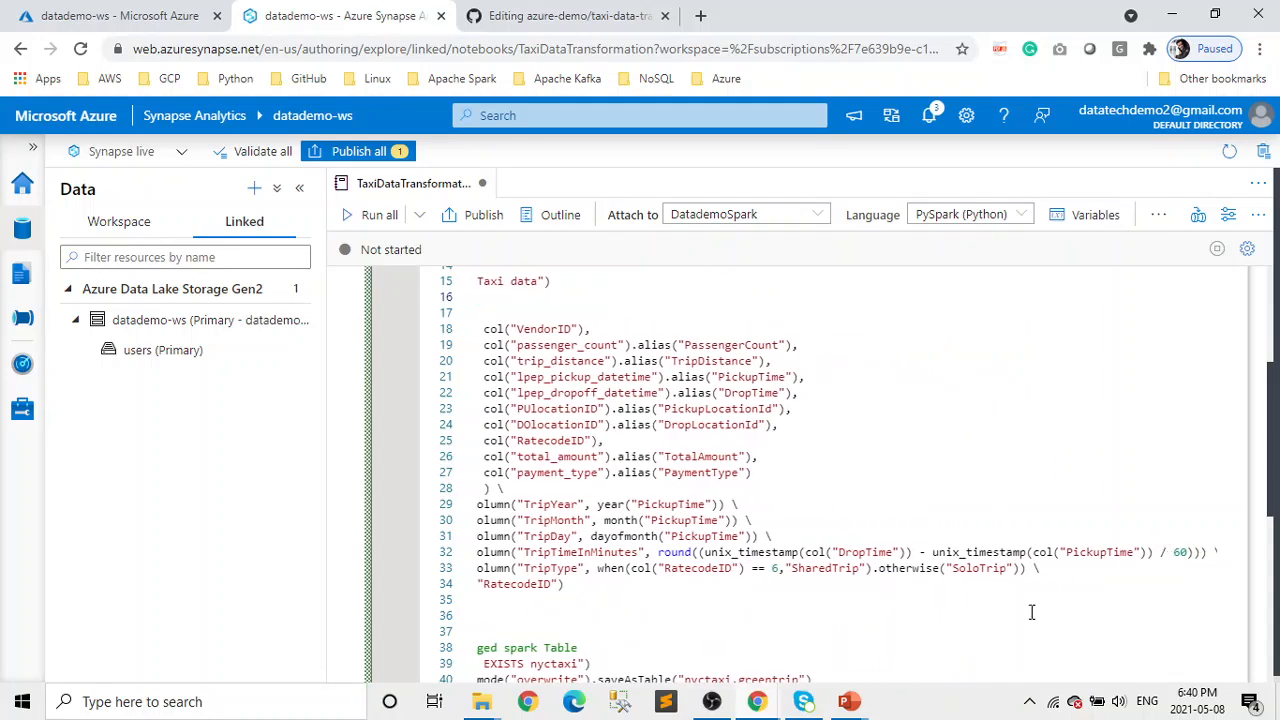
scroll(937, 610, "left", 1)
scroll(937, 610, "left", 1)
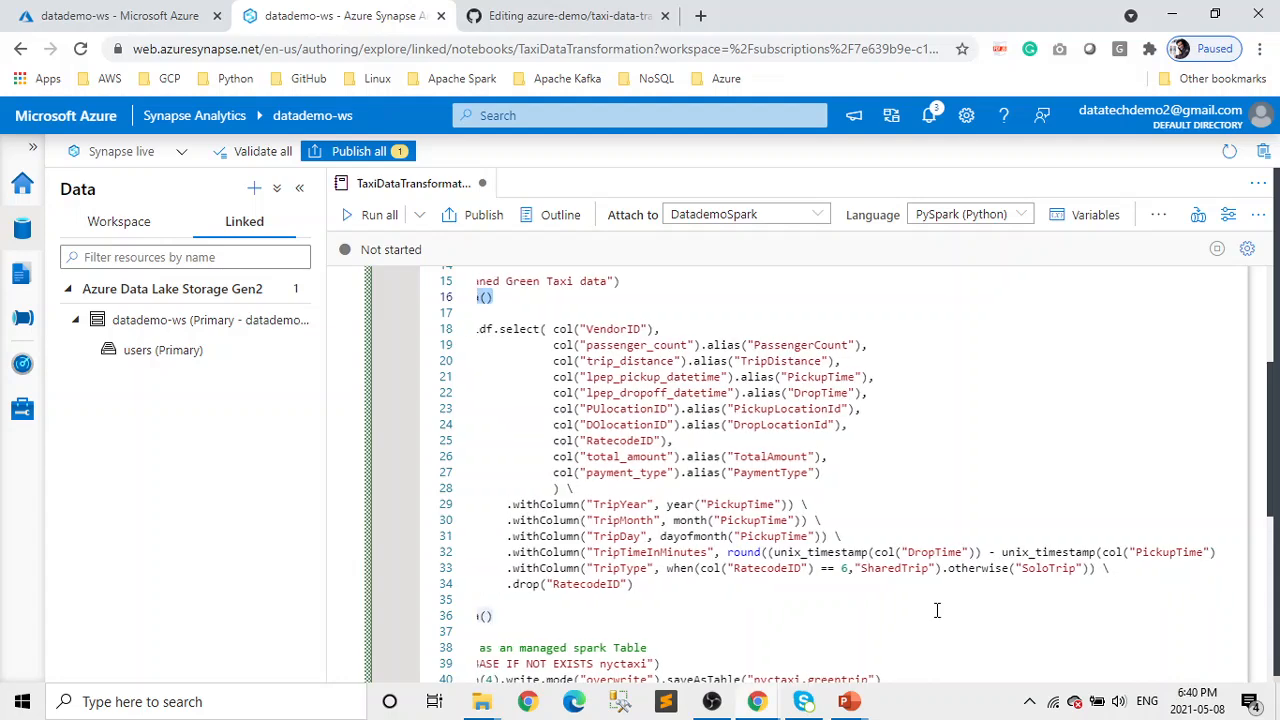
scroll(780, 608, "left", 2)
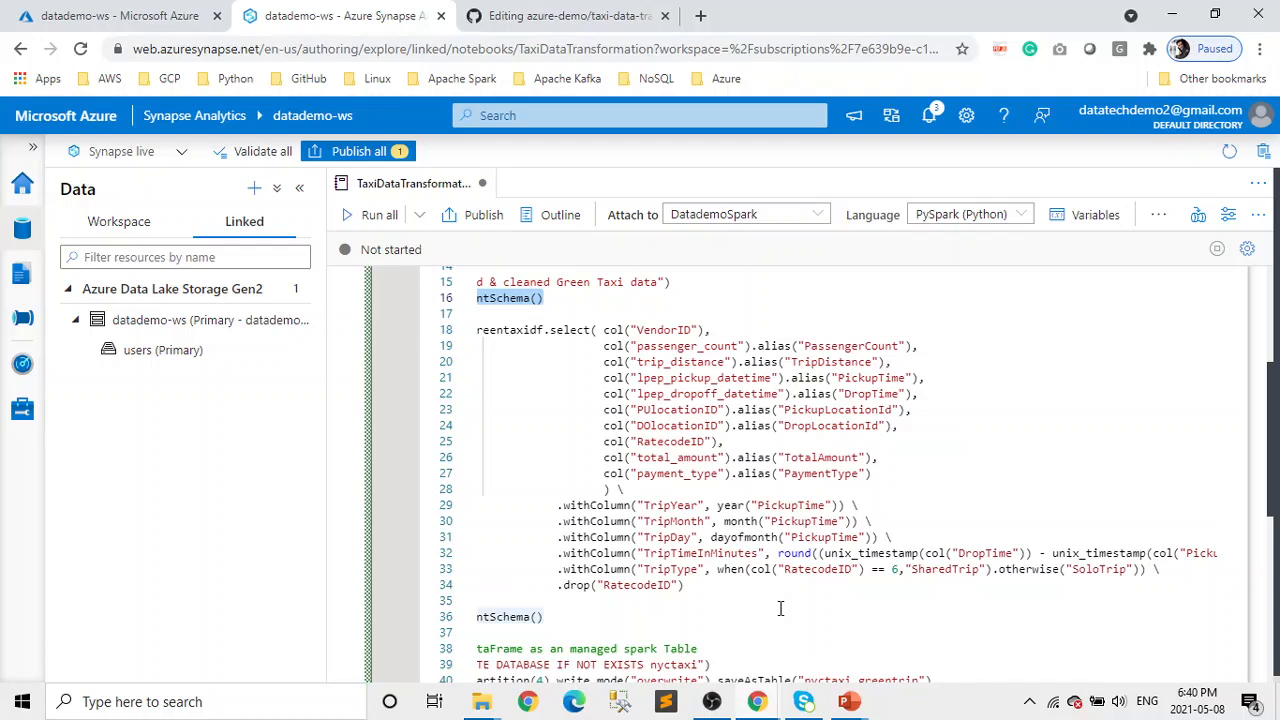
left_click(670, 585)
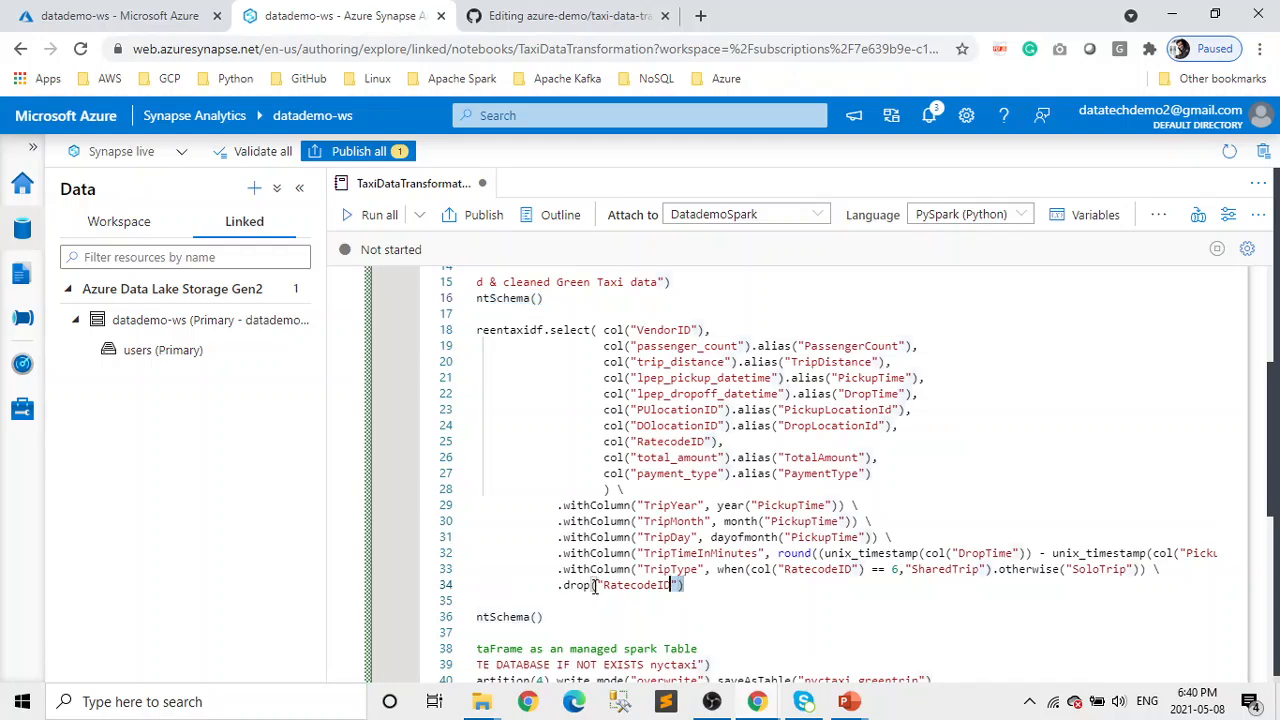
left_click_drag(595, 587, 558, 586)
scroll(811, 520, "left", 1)
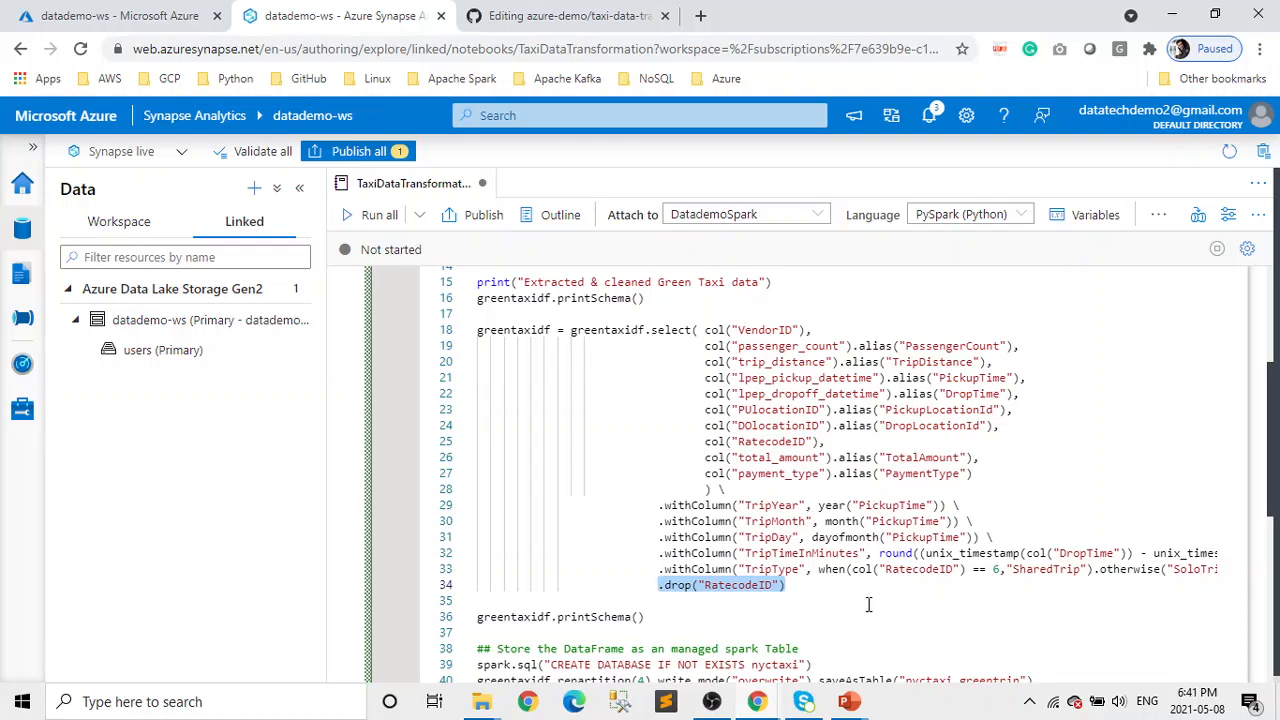
scroll(868, 604, "down", 1)
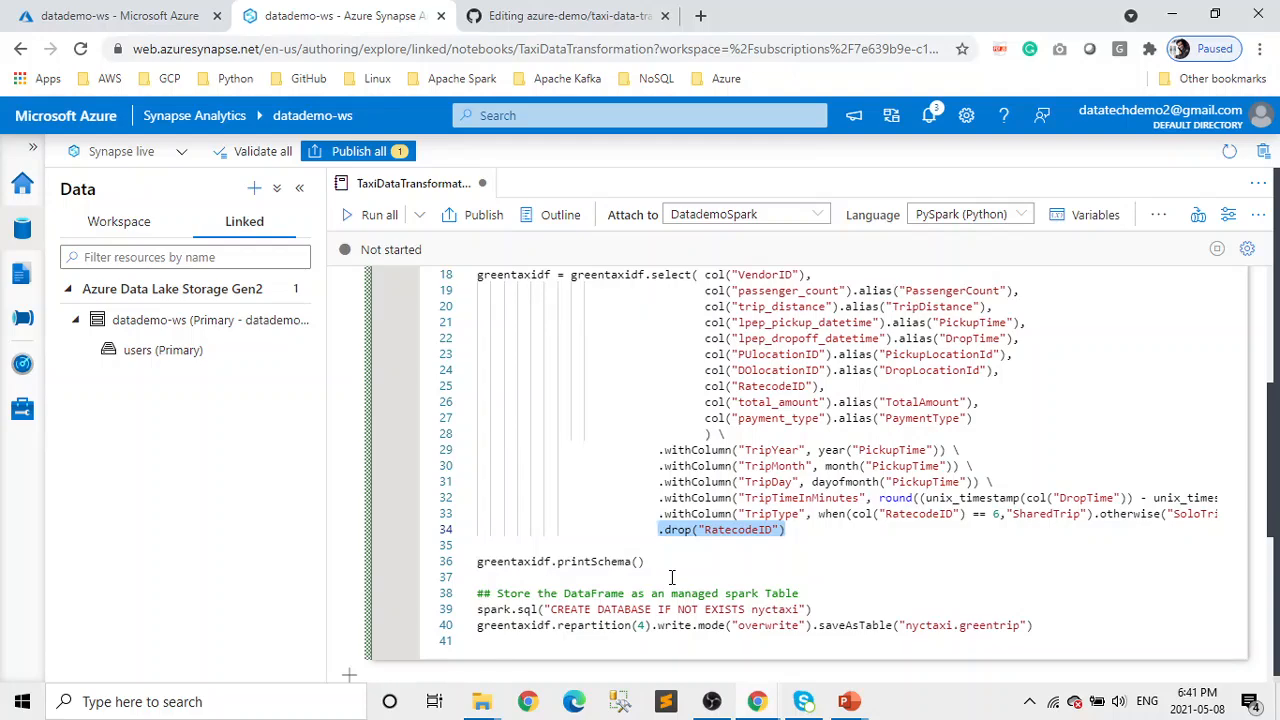
scroll(672, 577, "down", 1)
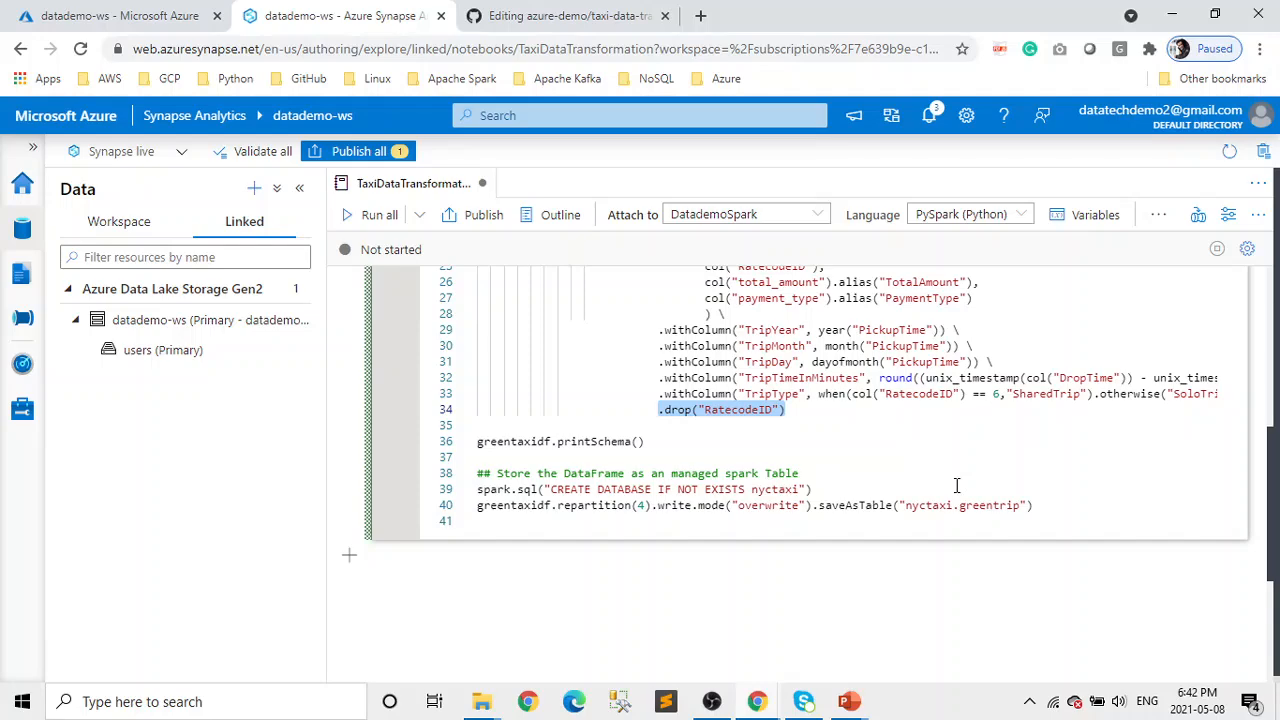
Step: Review the notebook's load, transformation and save sections once more from the storage location line to the saveAsTable line
scroll(956, 485, "up", 5)
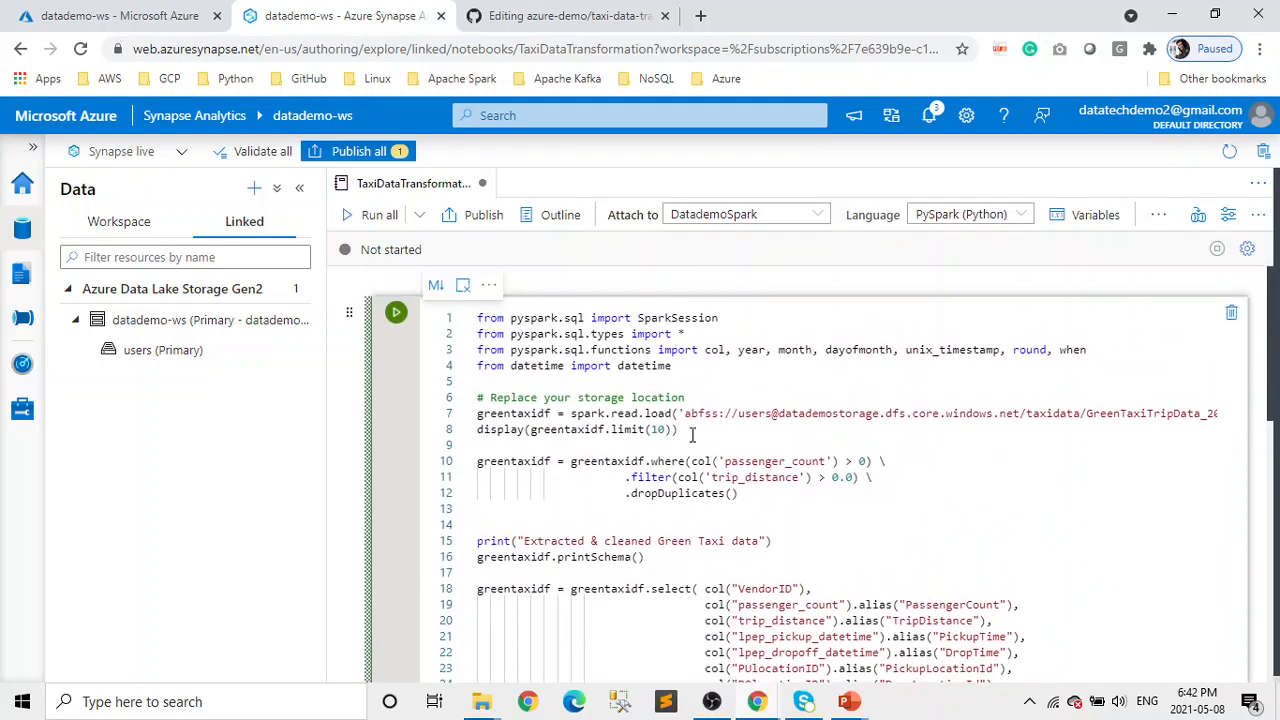
left_click_drag(684, 430, 469, 390)
scroll(777, 509, "down", 1)
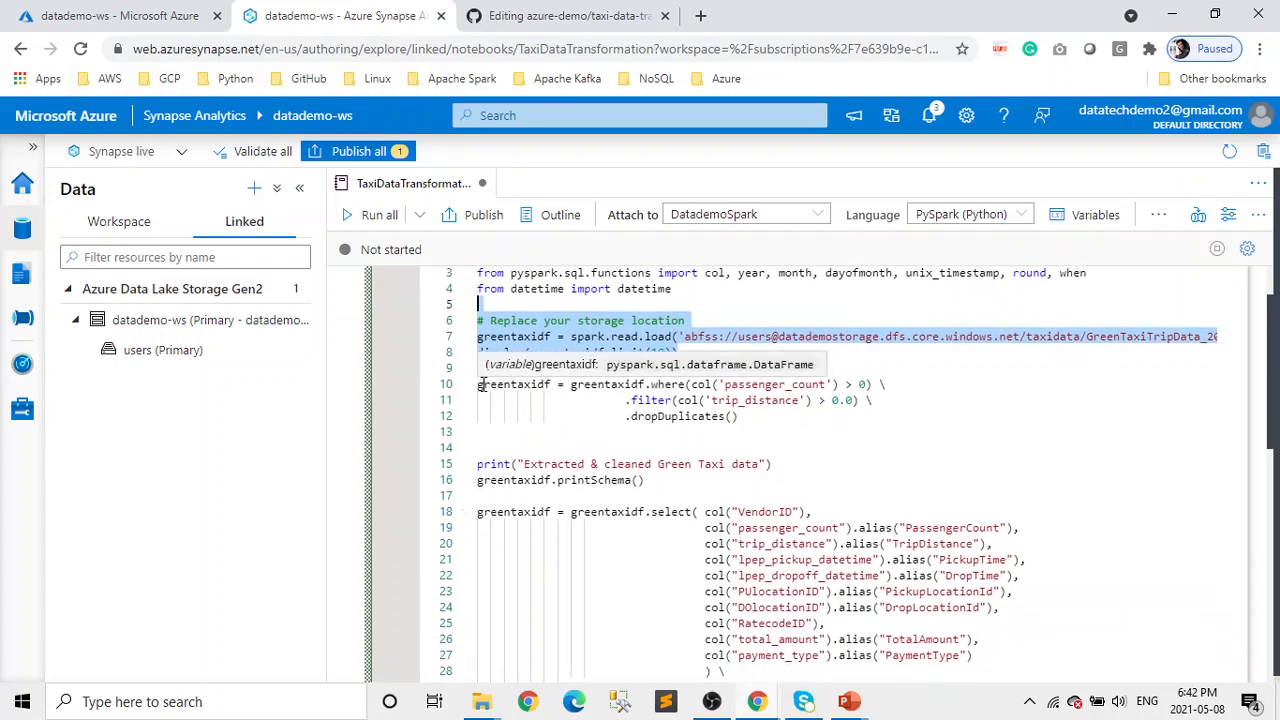
left_click_drag(479, 386, 743, 676)
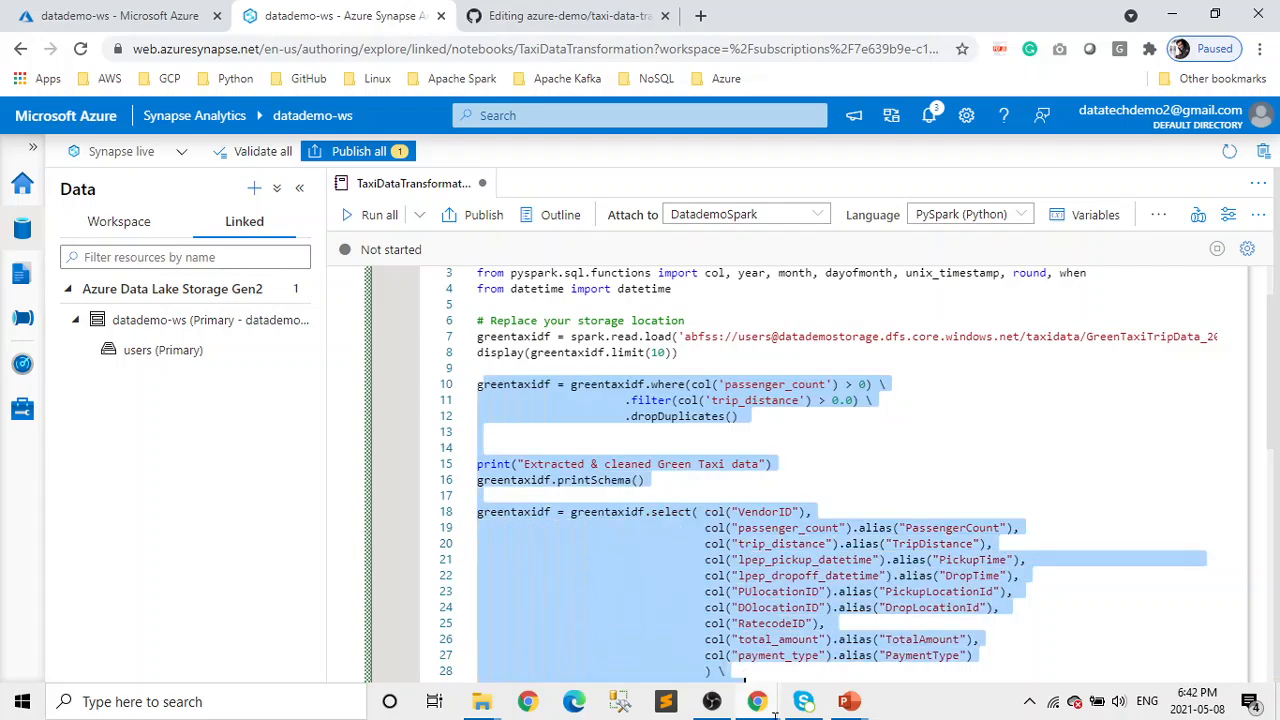
scroll(1009, 642, "down", 2)
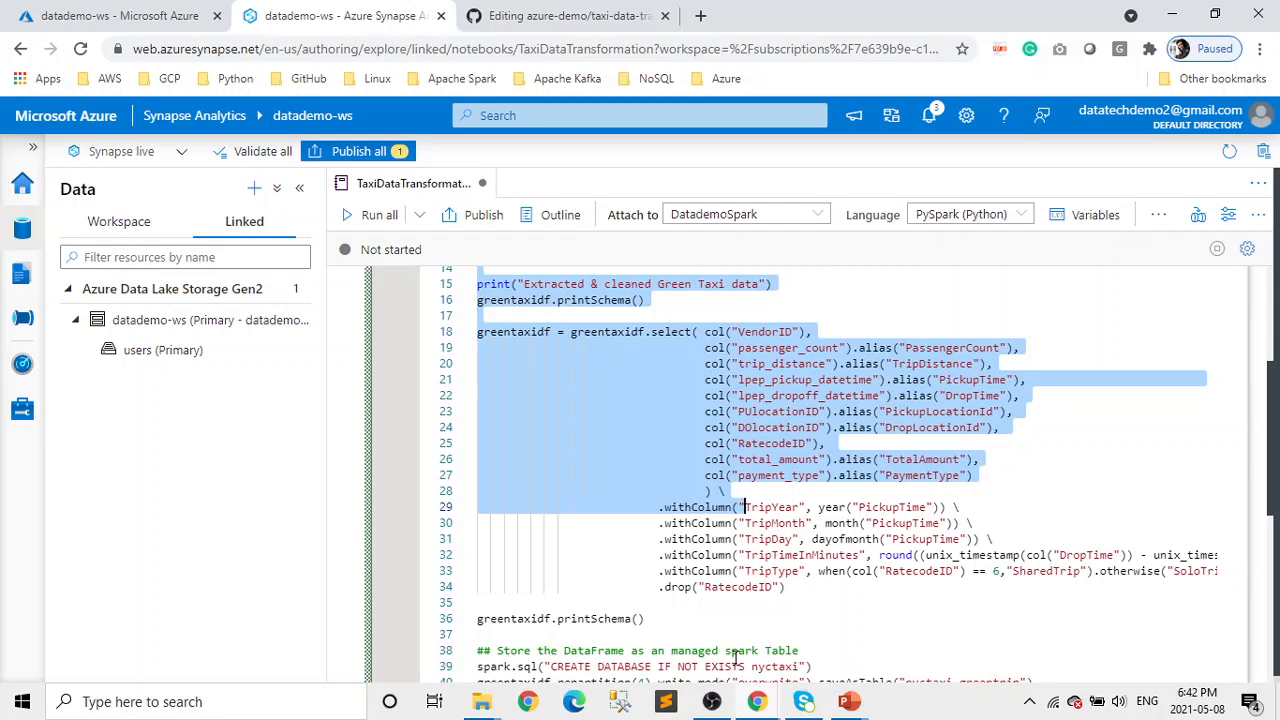
scroll(904, 618, "down", 2)
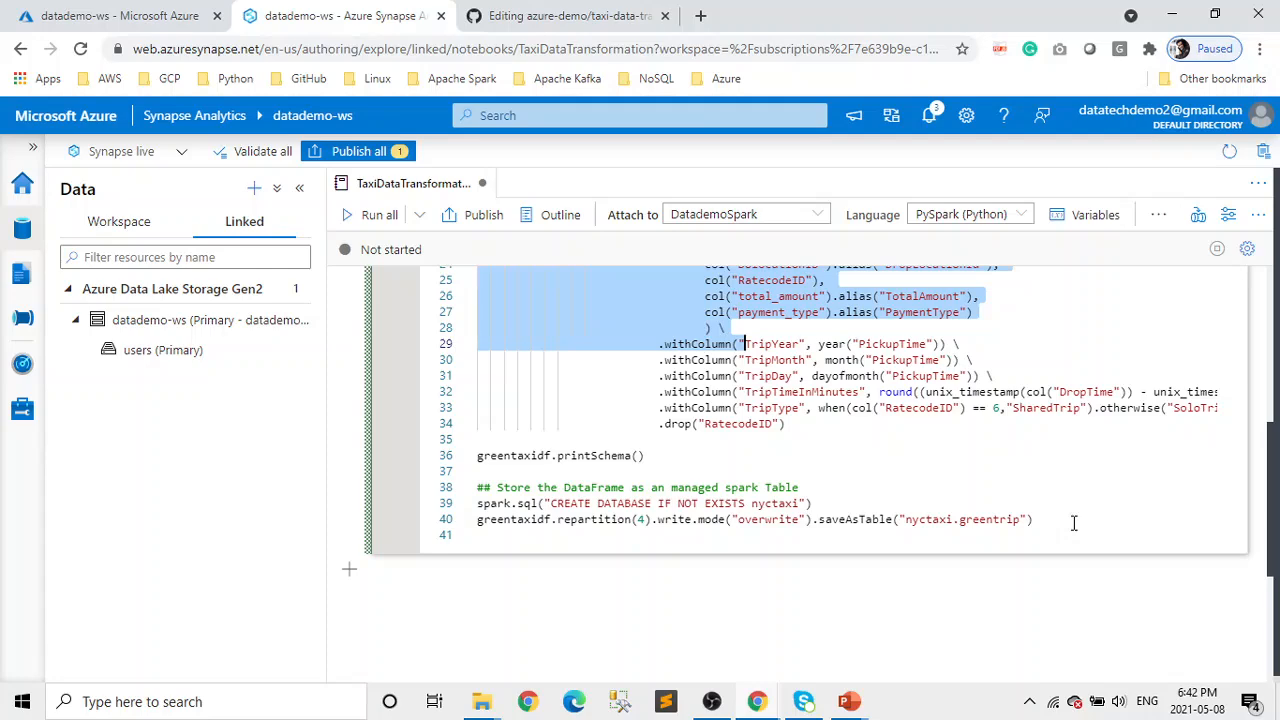
scroll(1073, 522, "up", 3)
scroll(1073, 522, "up", 3)
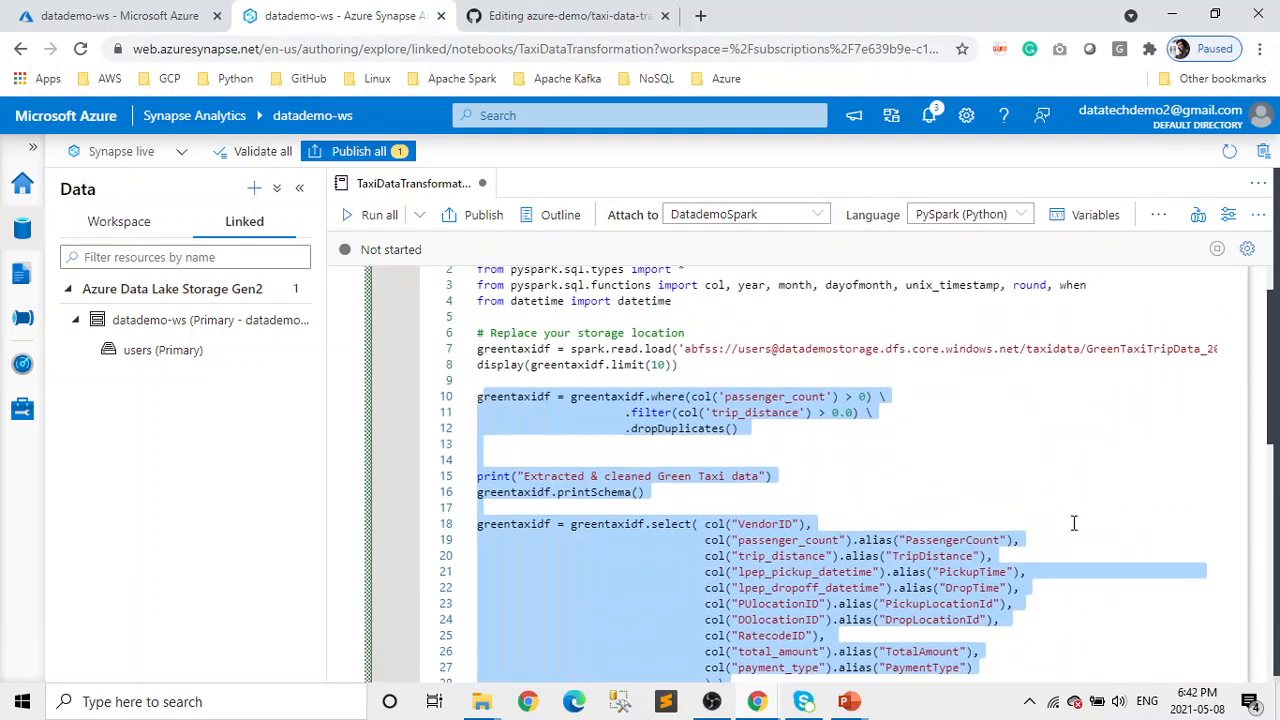
Step: Run the TaxiDataTransformation code cell on the DatademoSpark pool
left_click(944, 498)
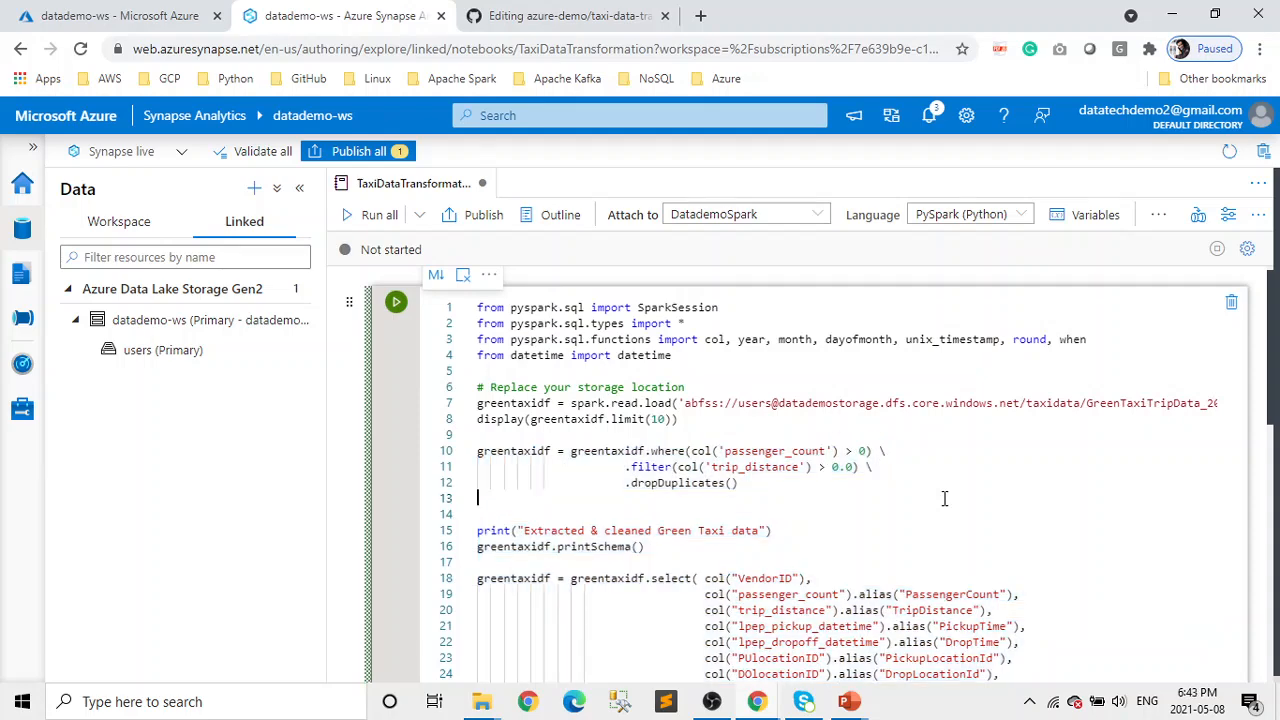
key("shift+Return")
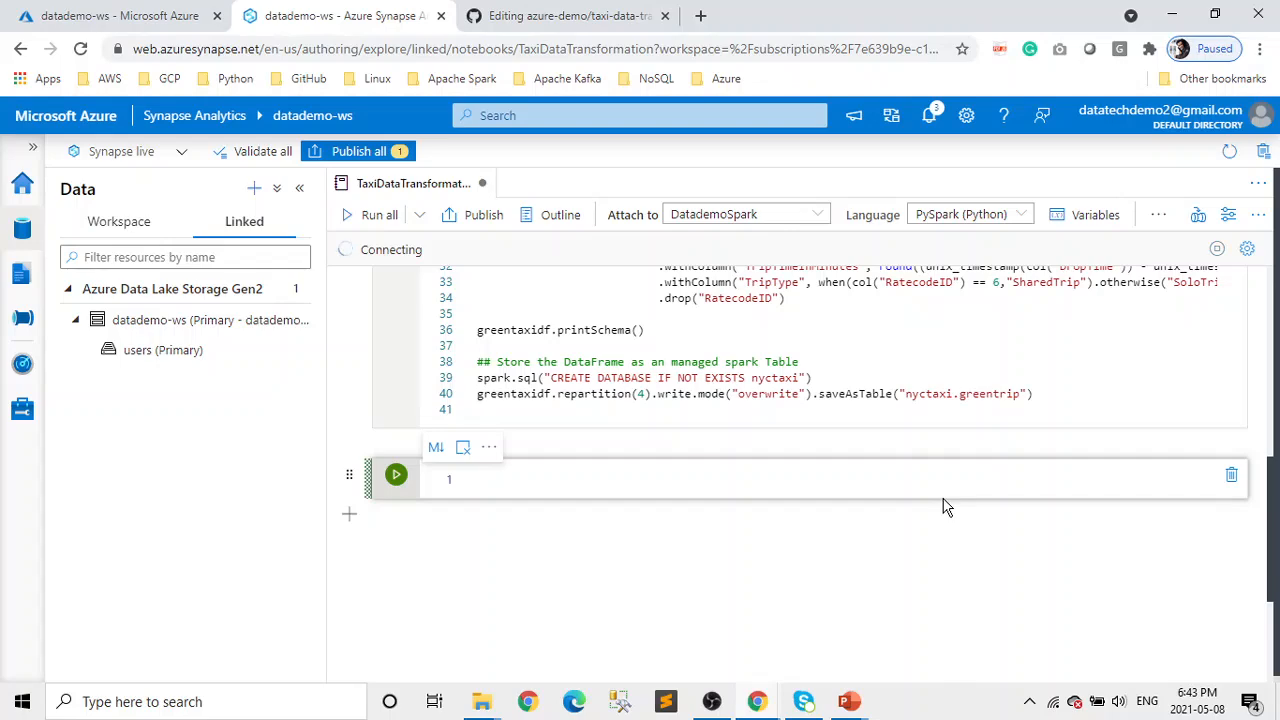
scroll(908, 442, "up", 5)
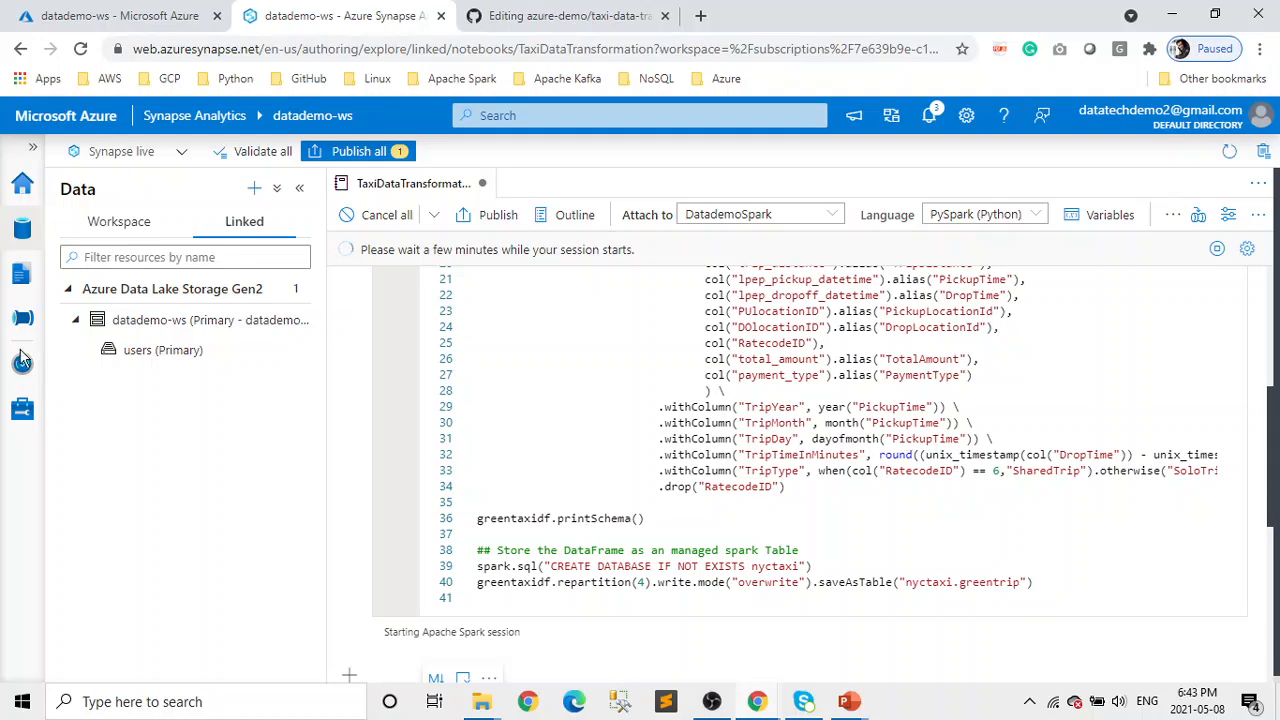
left_click(22, 318)
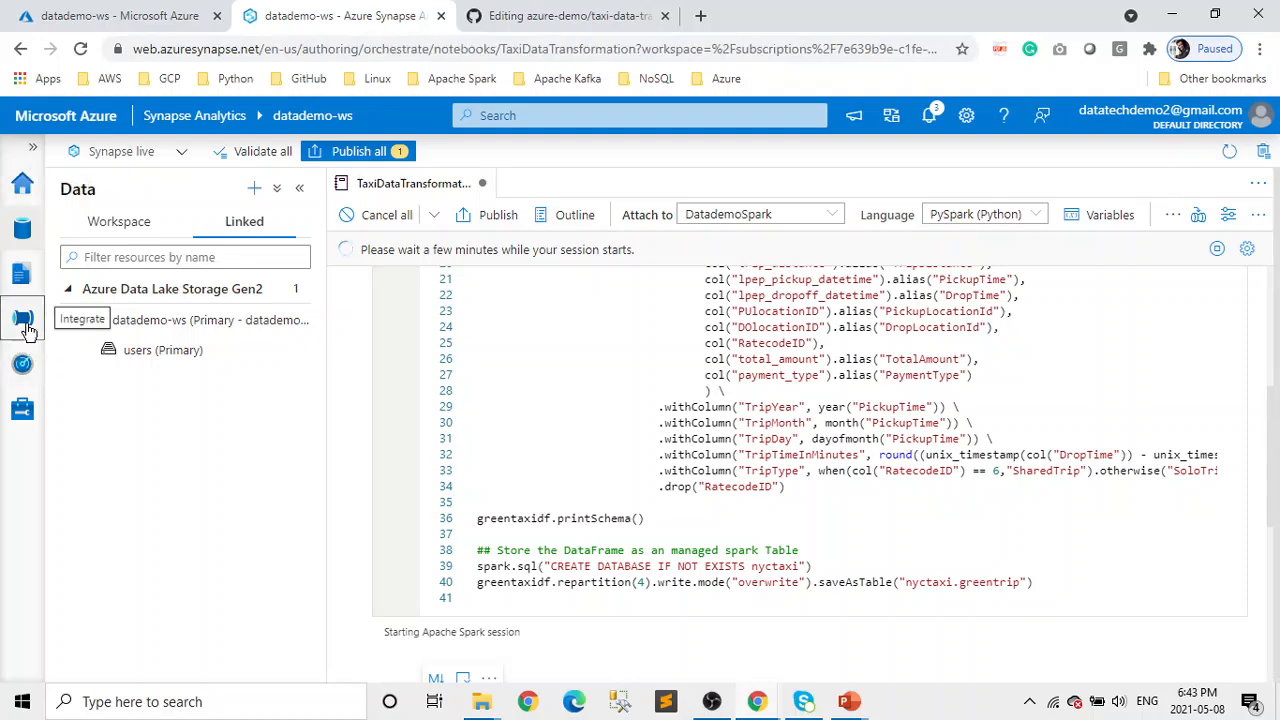
left_click(256, 190)
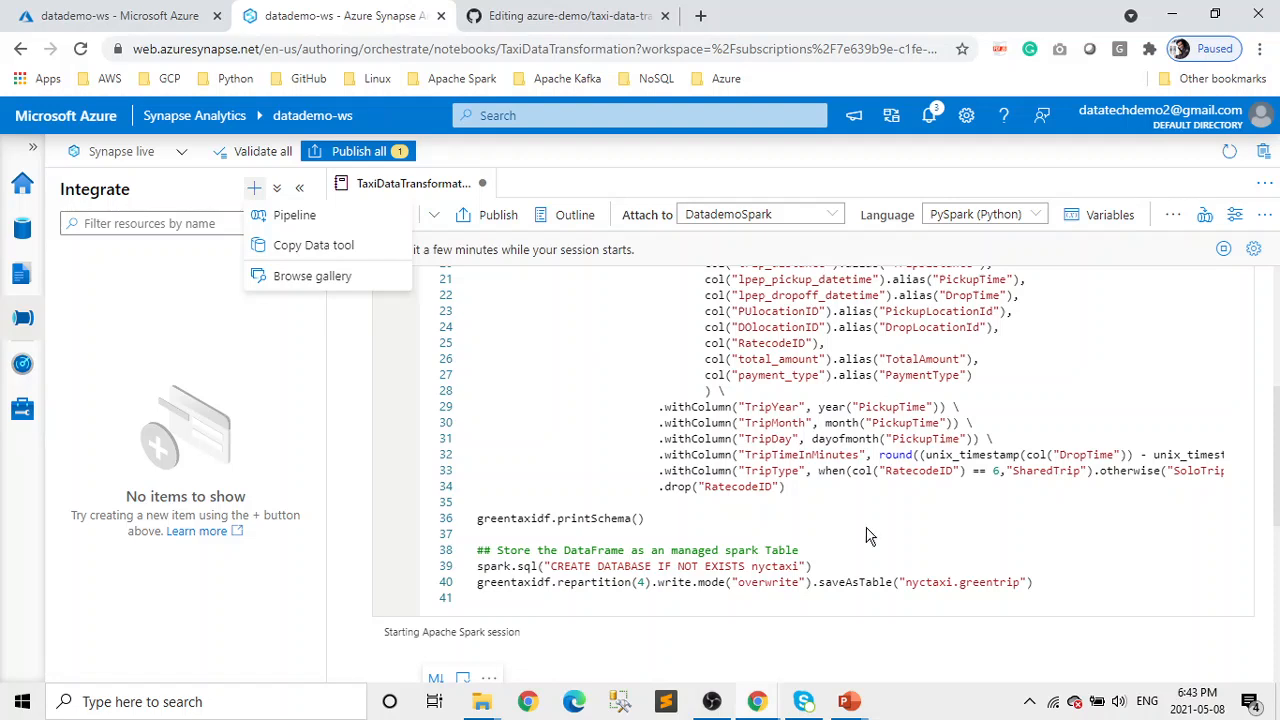
left_click(28, 240)
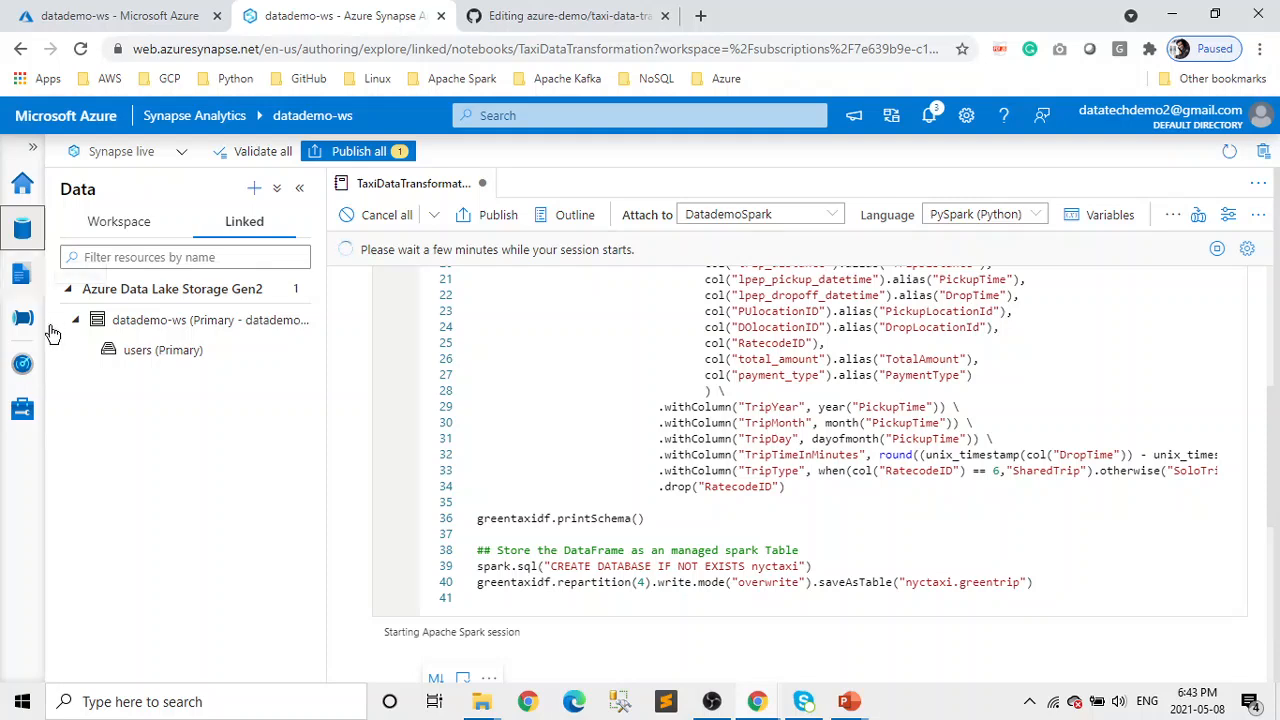
Step: Create a new SQL script in the workspace's development area
left_click(22, 276)
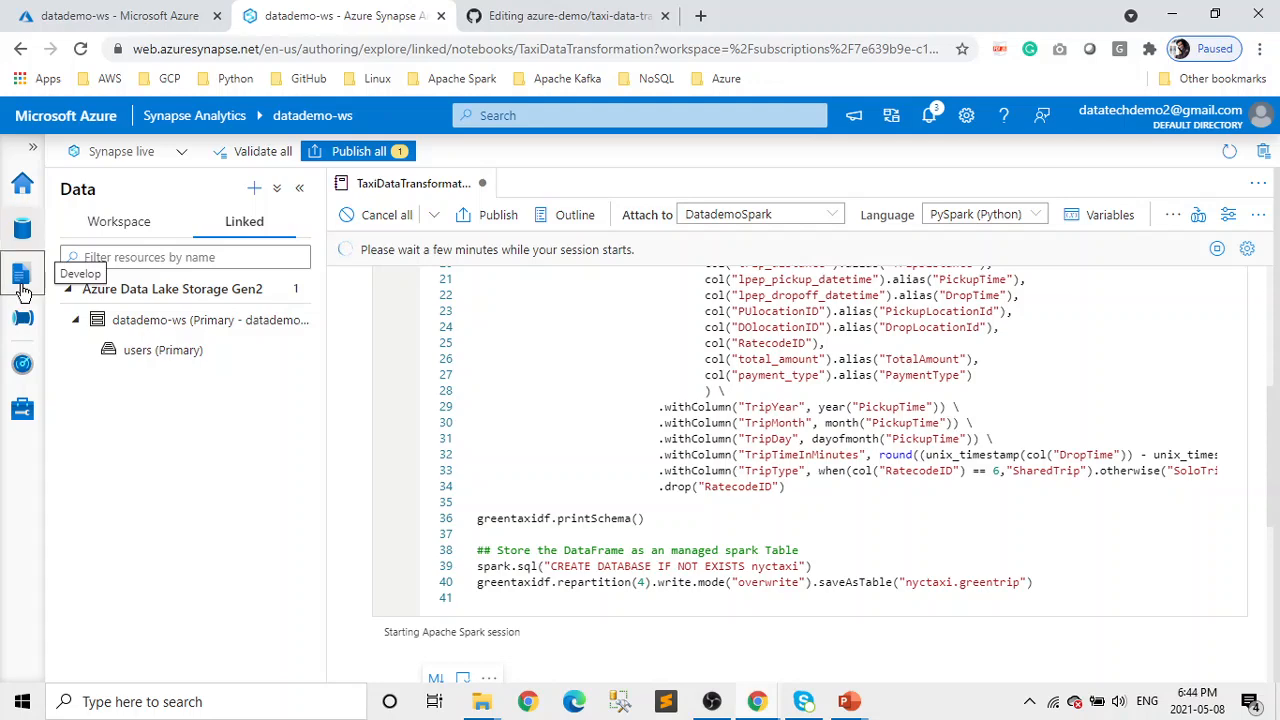
left_click(254, 188)
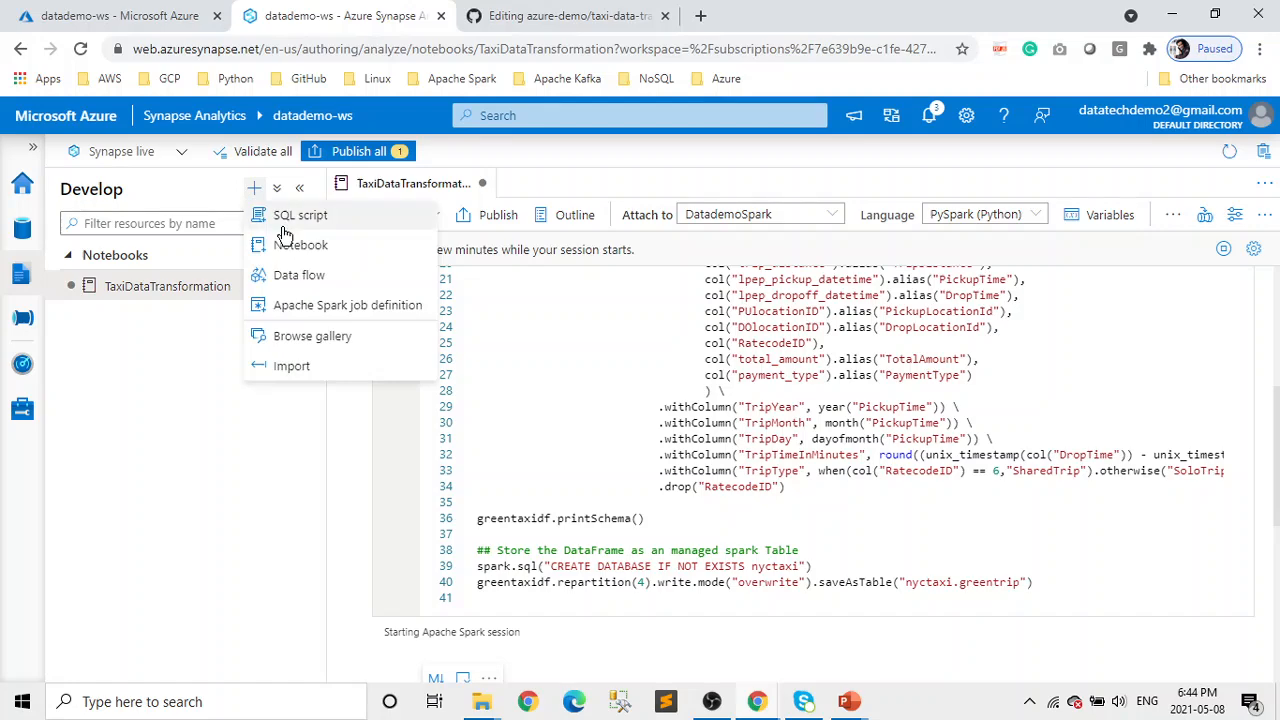
left_click(284, 226)
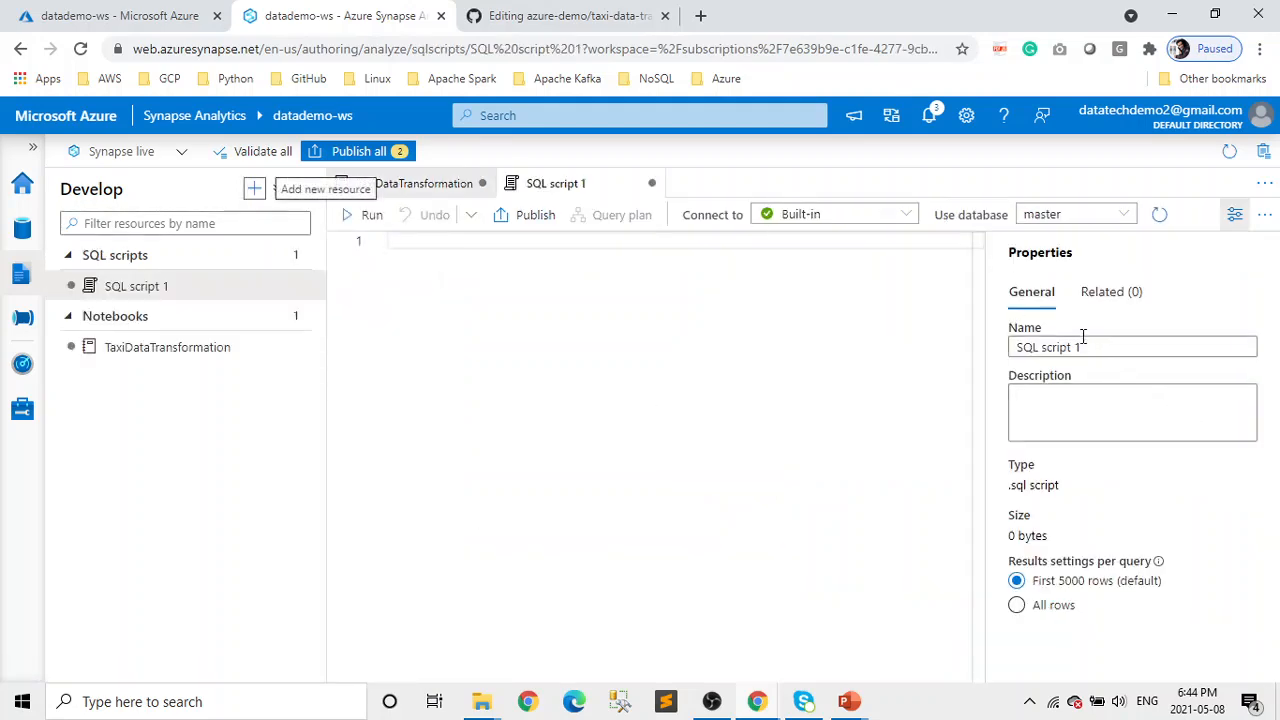
Step: Rename the new SQL script as UpdatePaymentType_sp
left_click(1081, 346)
key("BackSpace")
key("BackSpace")
key("BackSpace")
key("BackSpace")
key("BackSpace")
key("BackSpace")
key("BackSpace")
key("BackSpace")
key("BackSpace")
key("BackSpace")
key("BackSpace")
key("BackSpace")
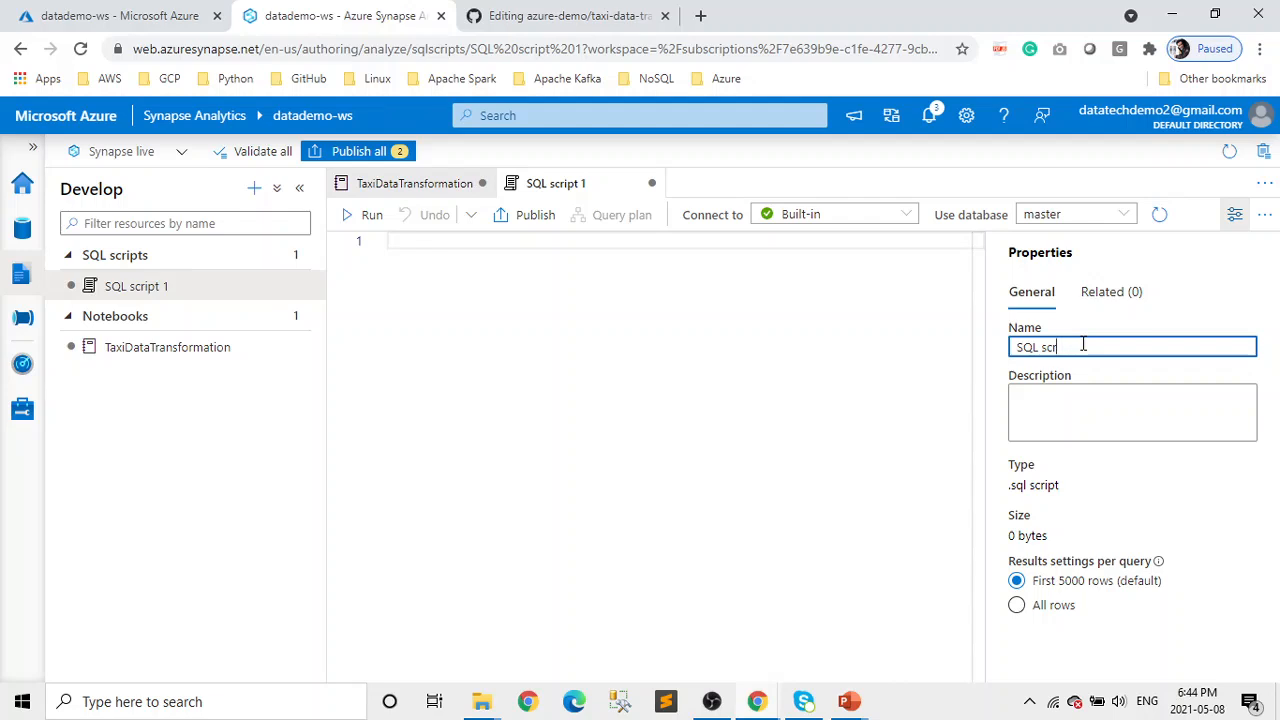
type("UPdat")
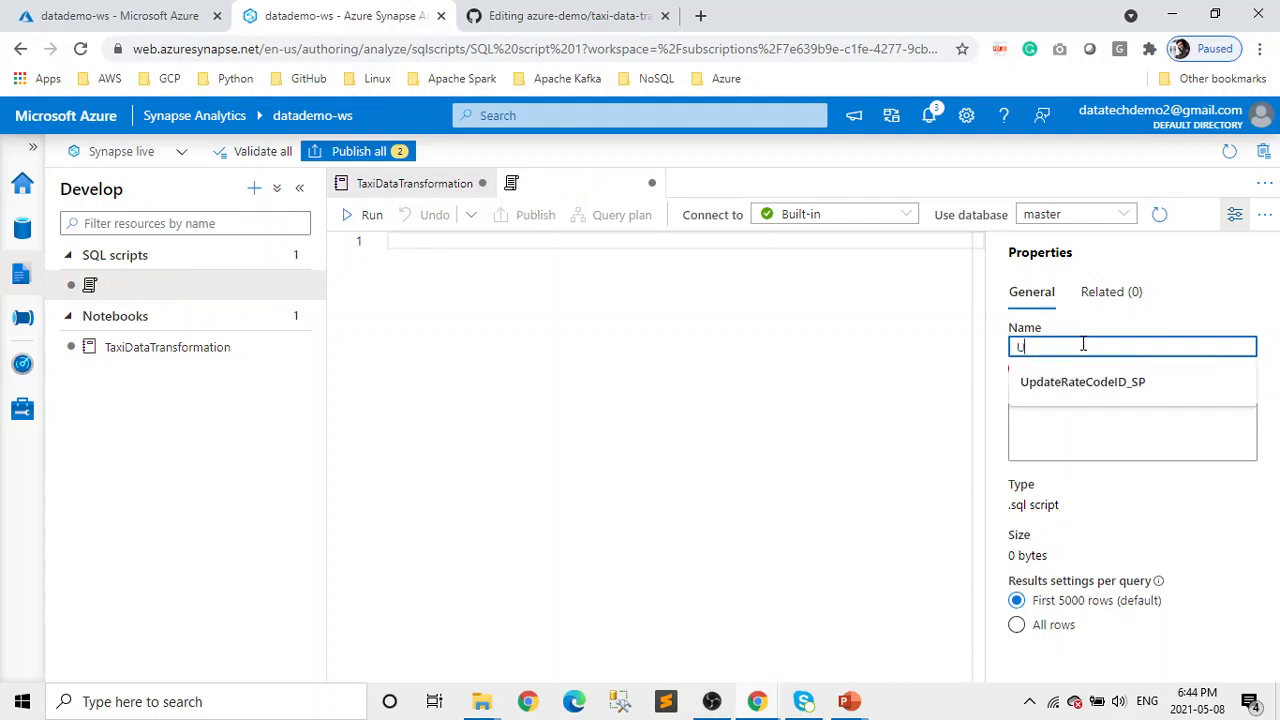
key("BackSpace")
key("BackSpace")
key("BackSpace")
key("BackSpace")
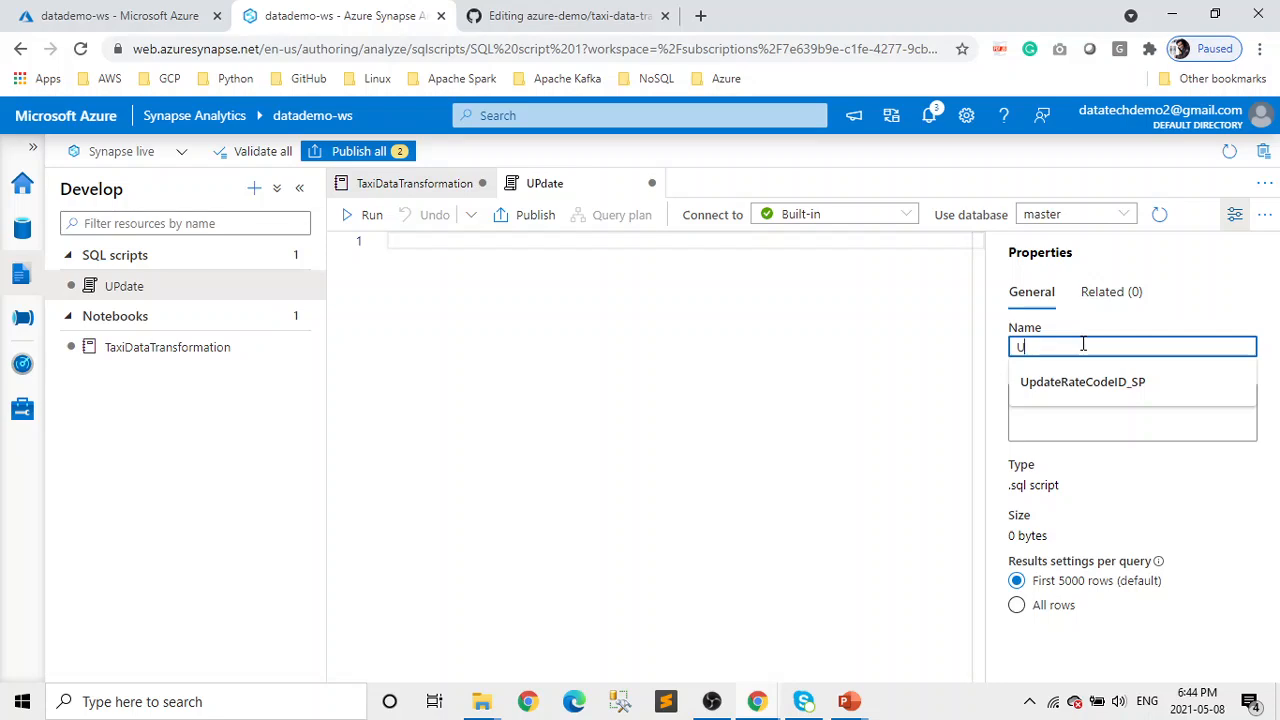
type("pdatePayment")
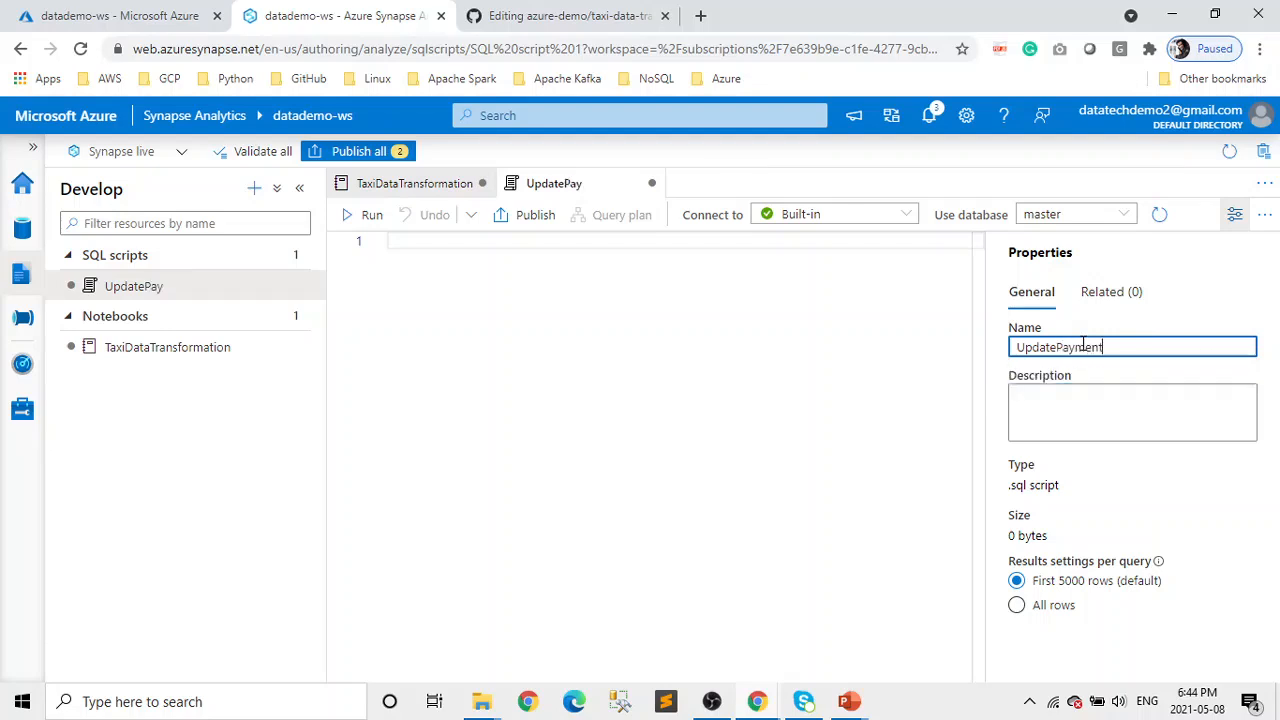
type("Type_")
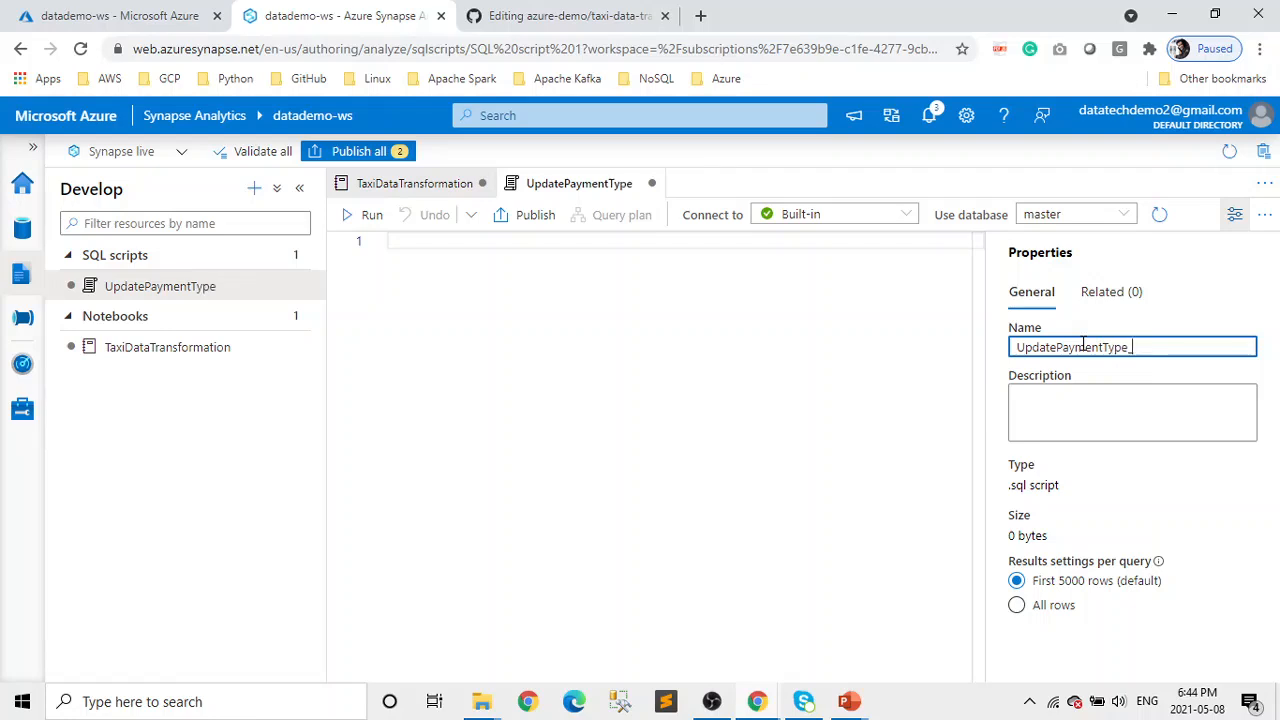
type("sp")
Step: Switch to the GitHub repository and copy all the code of update-payment-sp.sql from the ETL/code folder
left_click(545, 14)
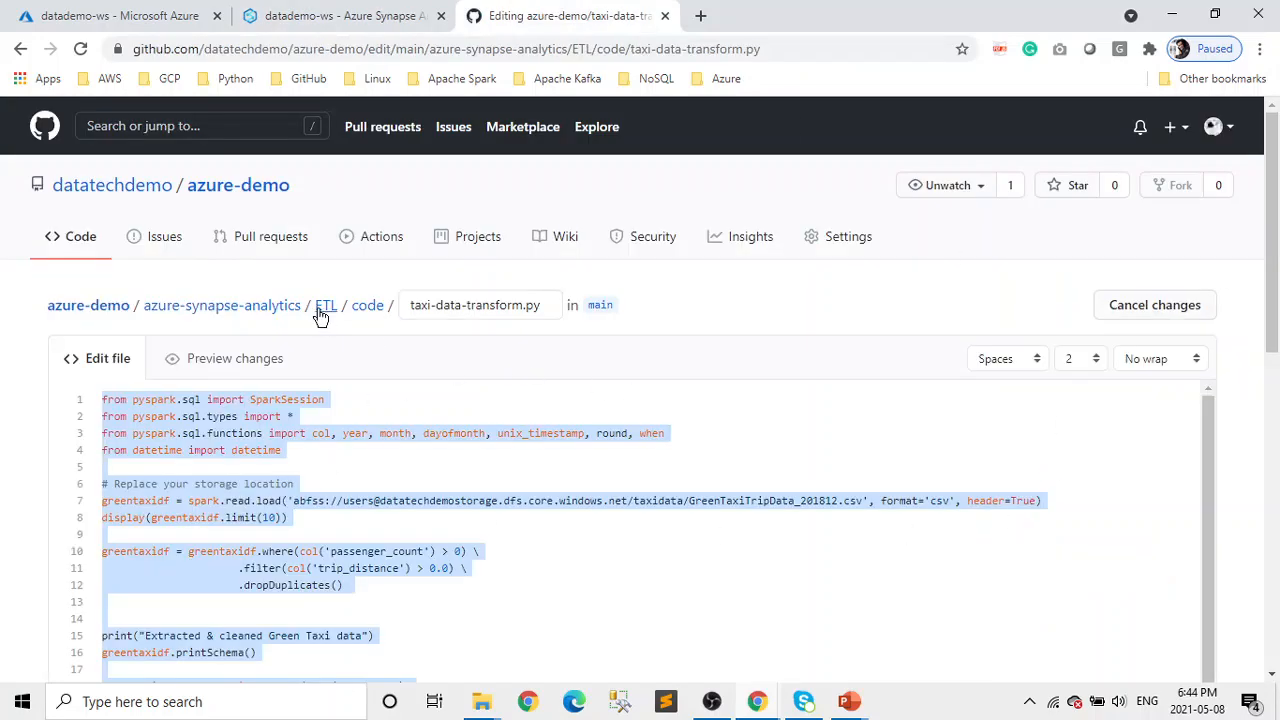
left_click(368, 306)
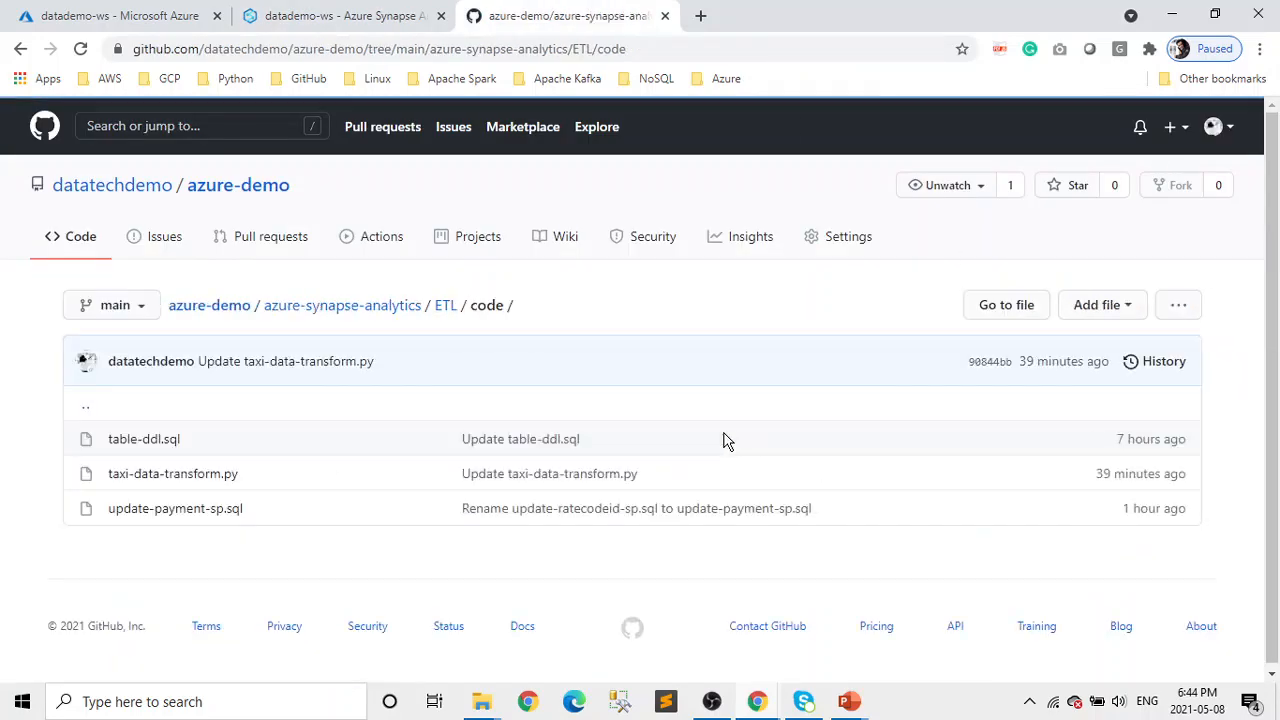
left_click(155, 510)
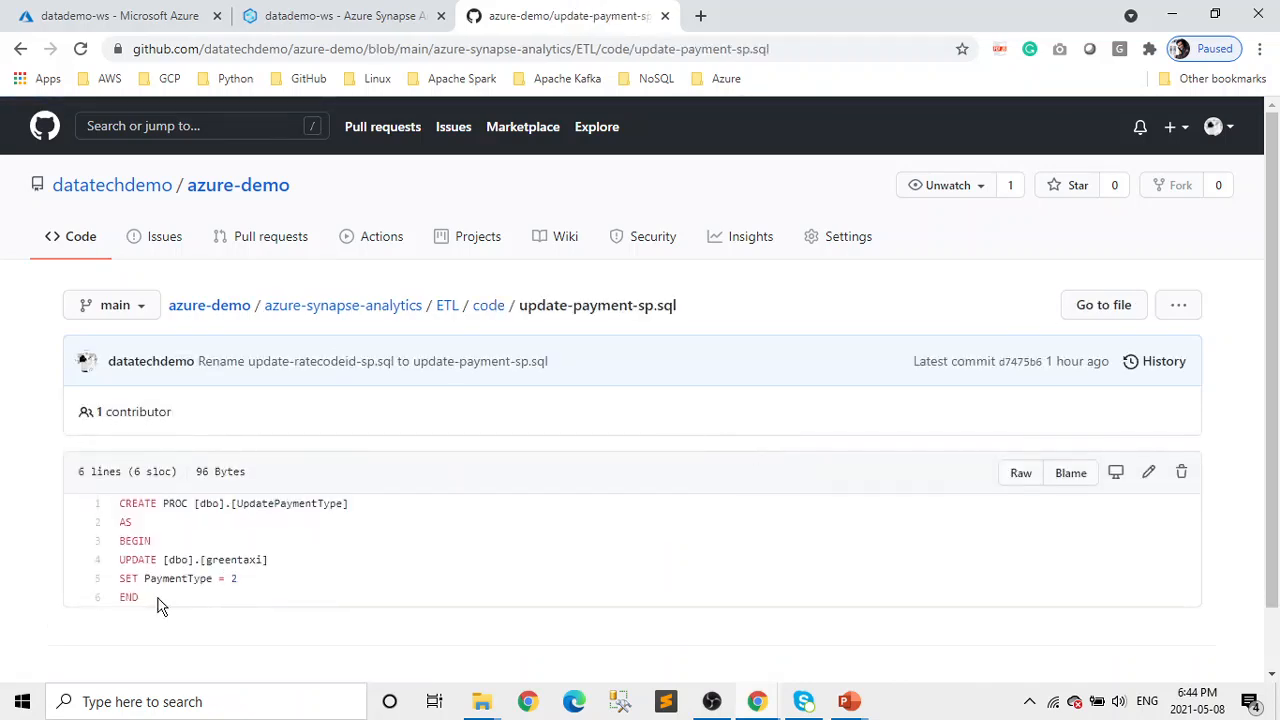
left_click_drag(160, 606, 124, 498)
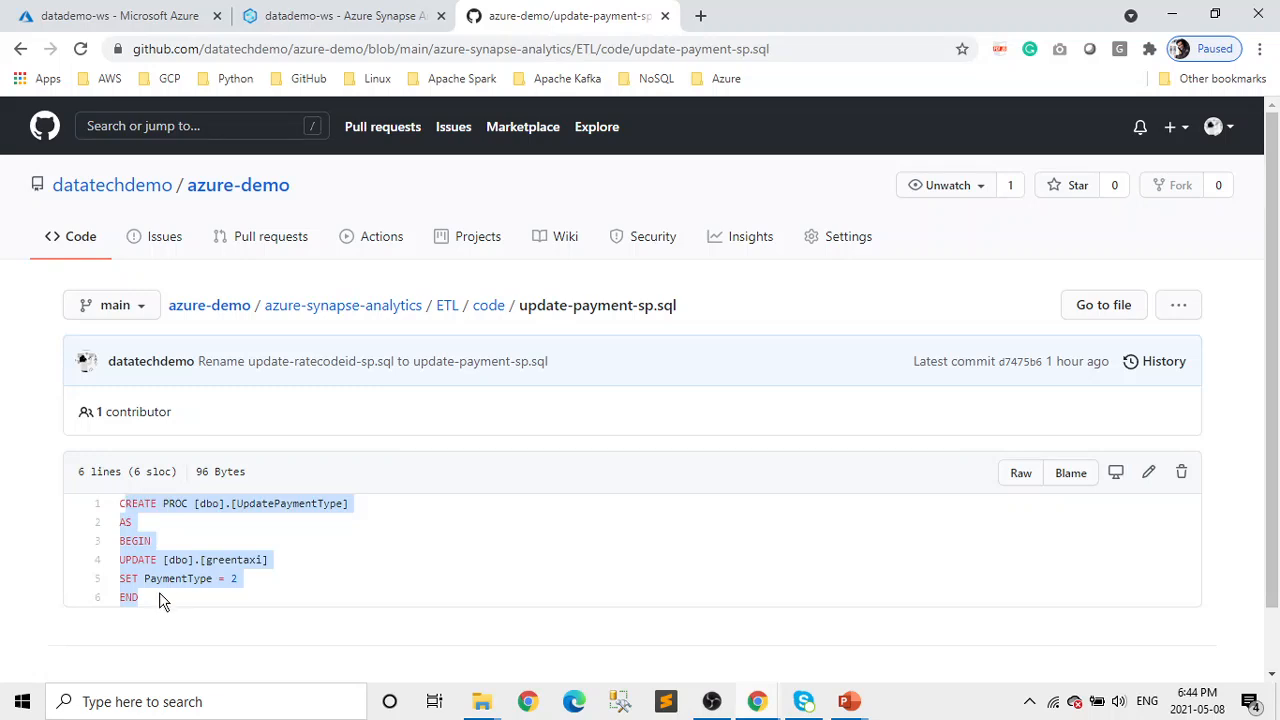
left_click_drag(152, 610, 124, 520)
key("ctrl+c")
Step: Switch back to Synapse and paste the copied CREATE PROC code into the empty UpdatePaymentType_sp script
left_click(385, 15)
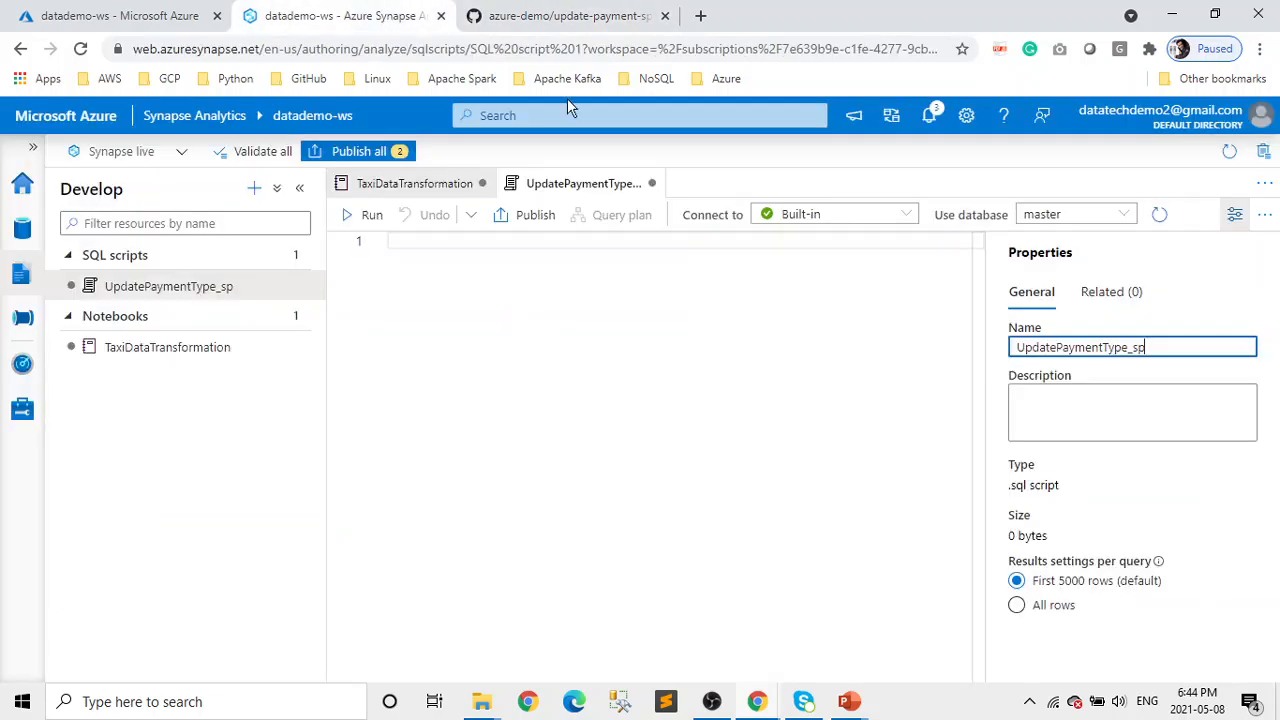
left_click(507, 309)
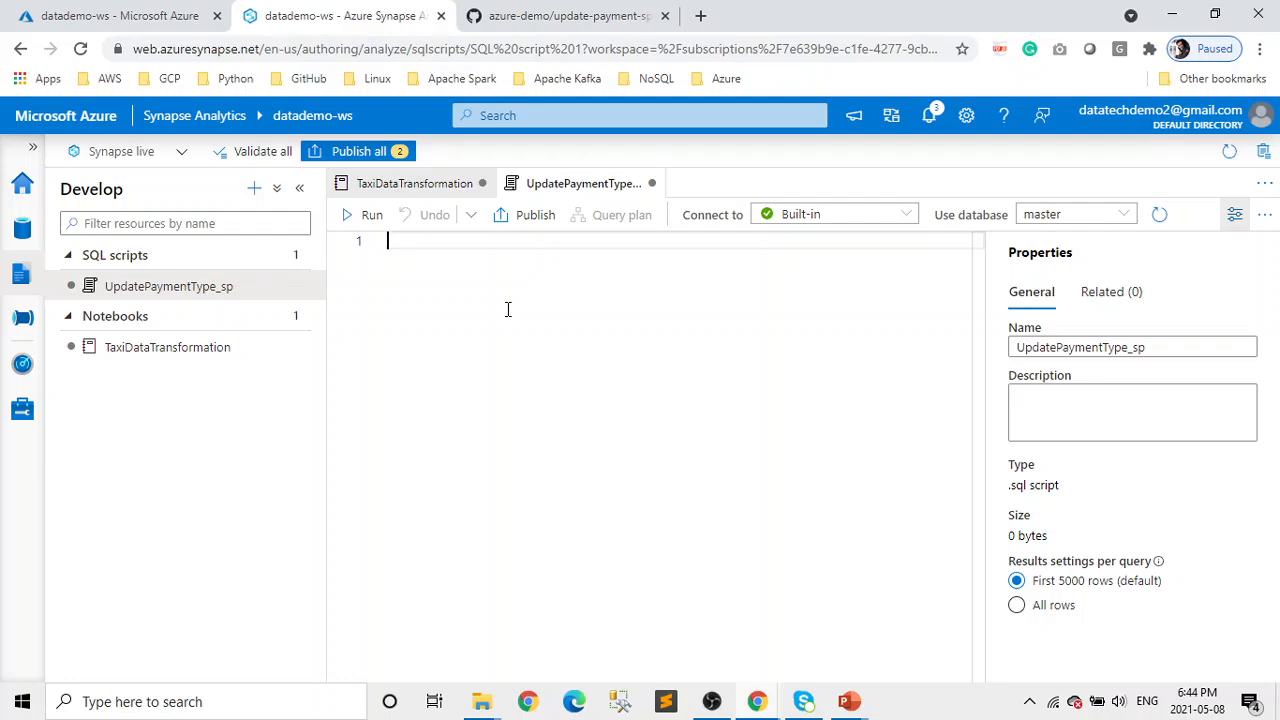
key("ctrl+v")
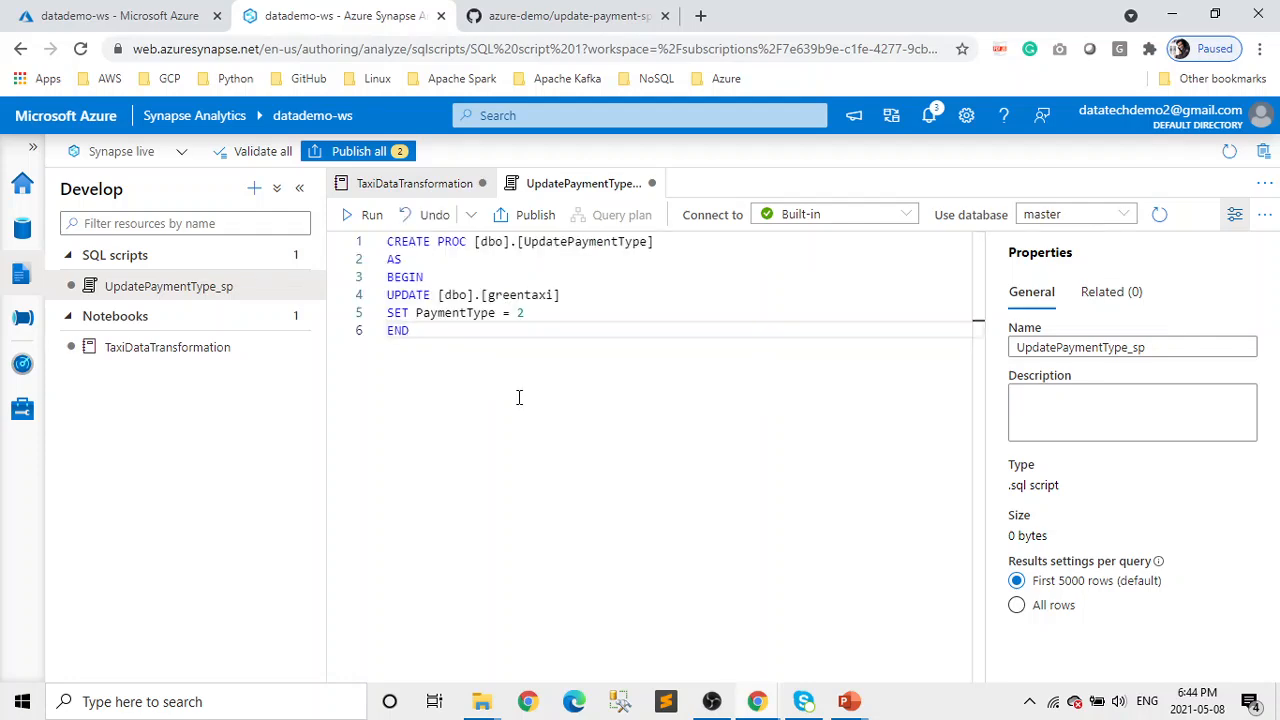
Step: Connect the script to the dedicated datademoSQL pool and run the whole CREATE PROC statement
left_click(907, 218)
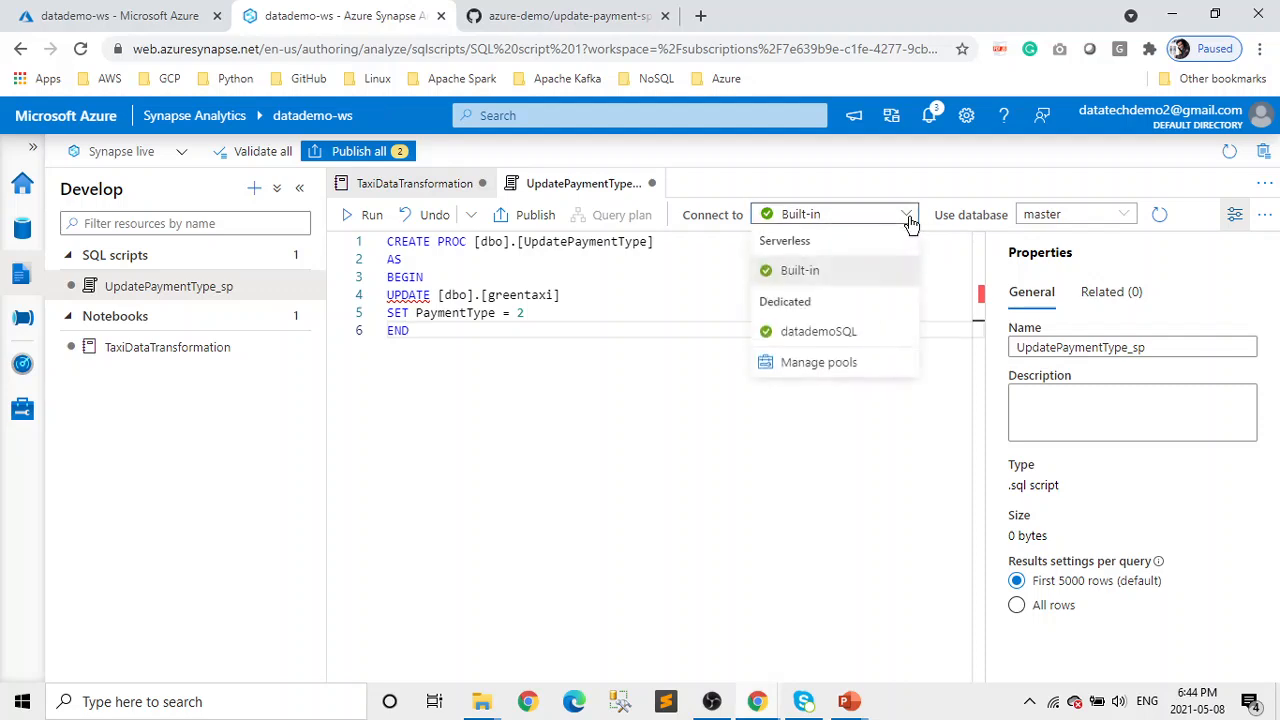
left_click(866, 333)
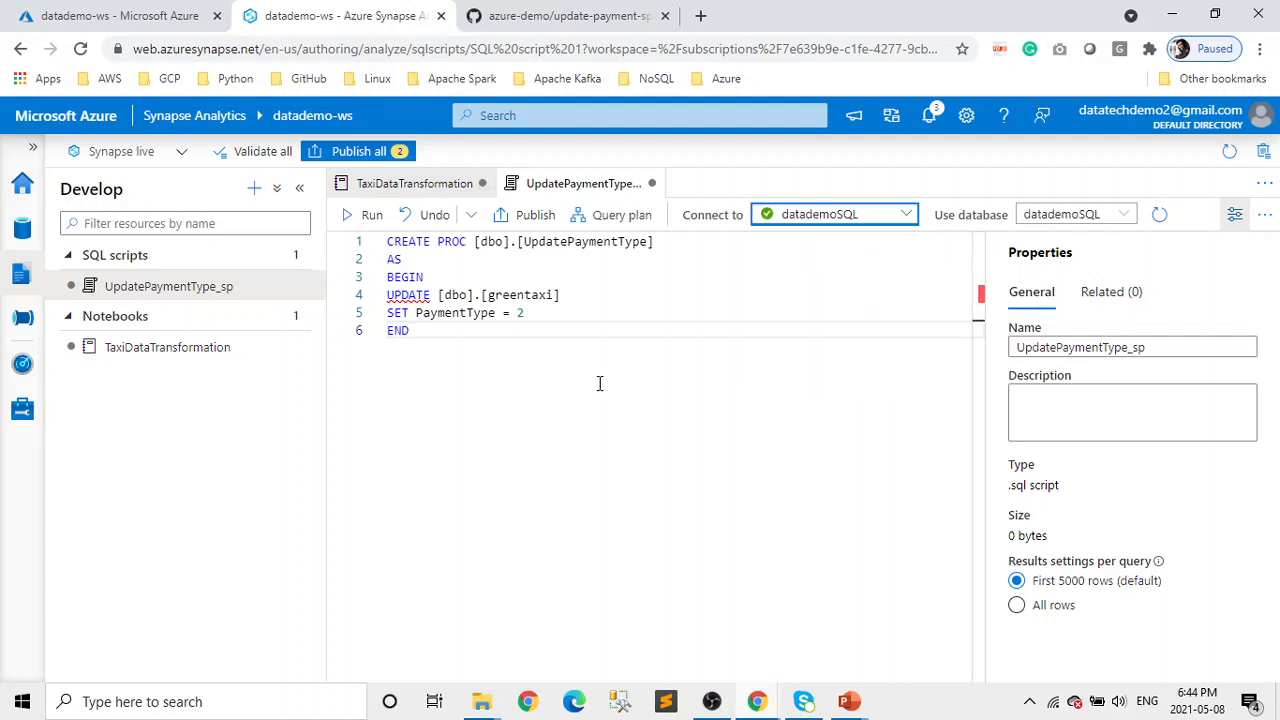
key("ctrl+a")
left_click(470, 355)
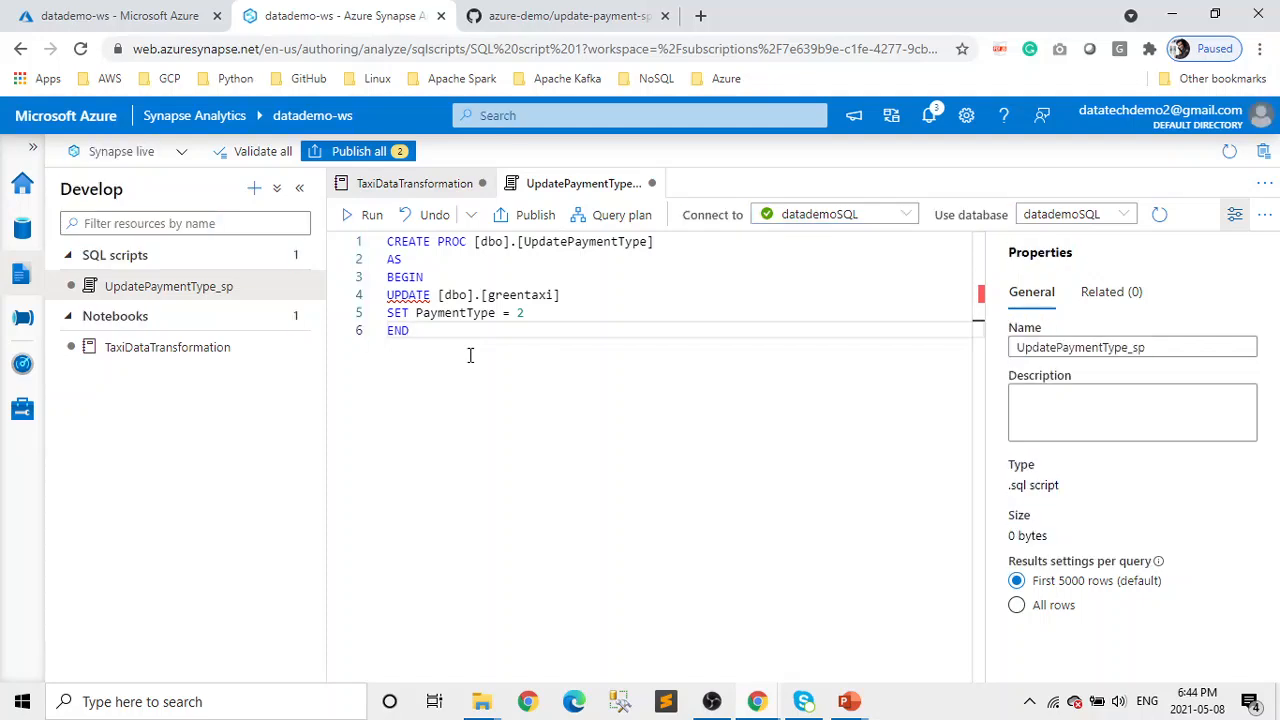
key("ctrl+a")
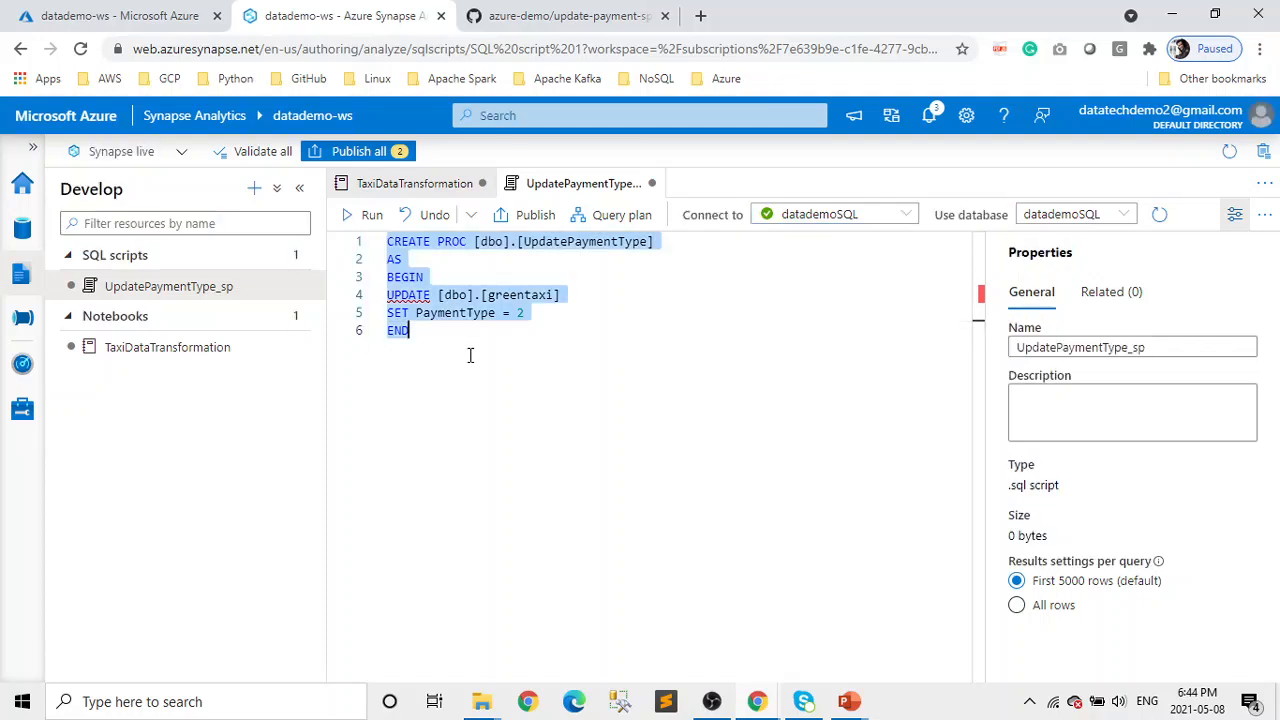
left_click(361, 228)
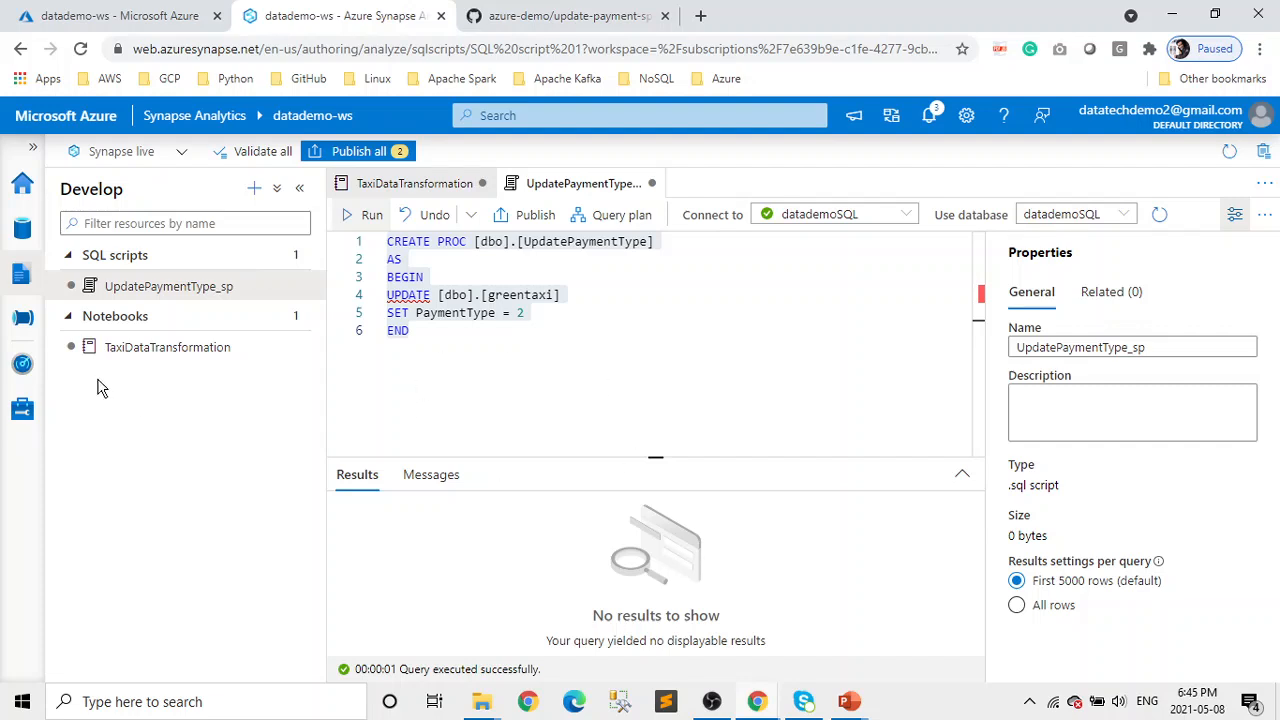
Step: Refresh the workspace databases and check the stored procedures under datademoSQL's Programmability folder
left_click(30, 231)
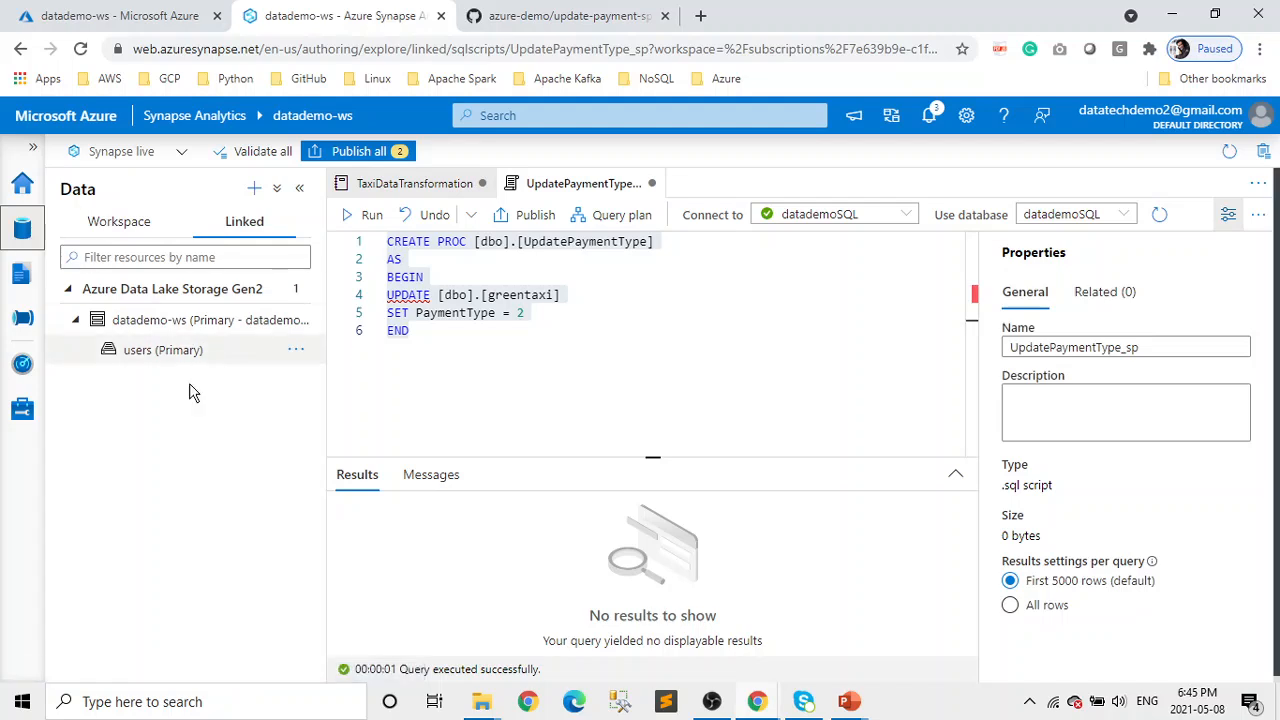
left_click(122, 228)
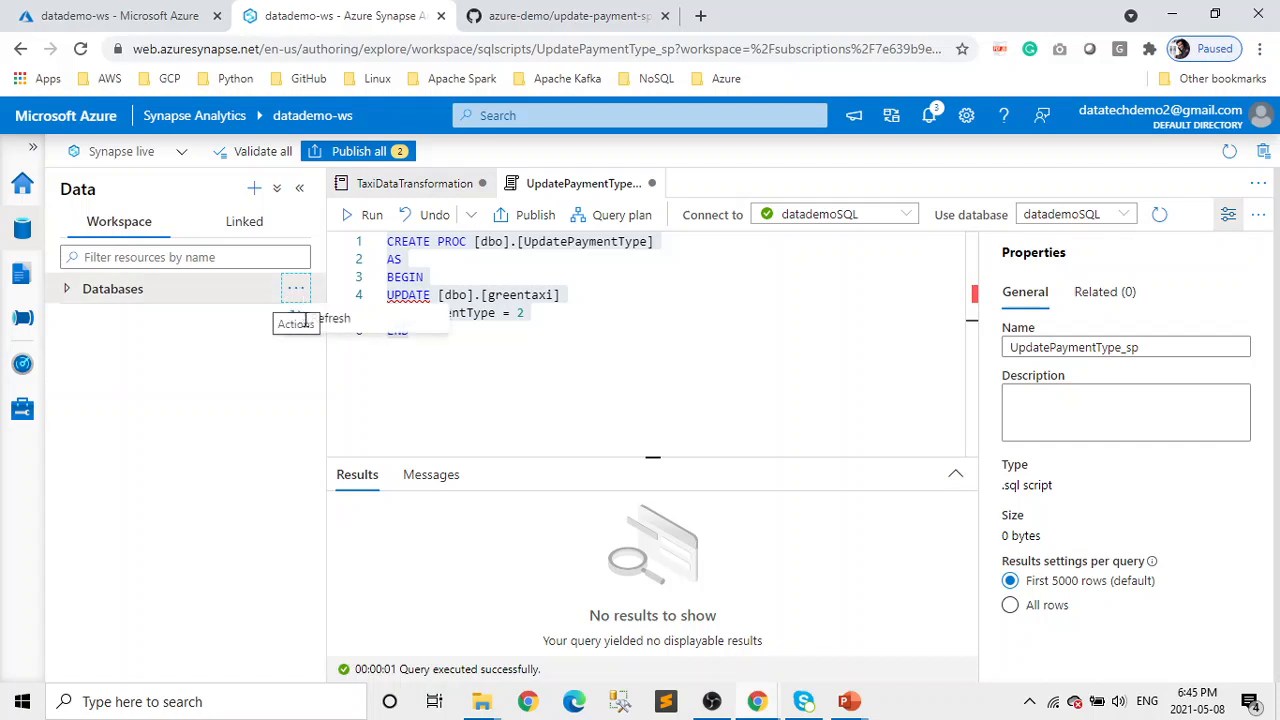
left_click(360, 320)
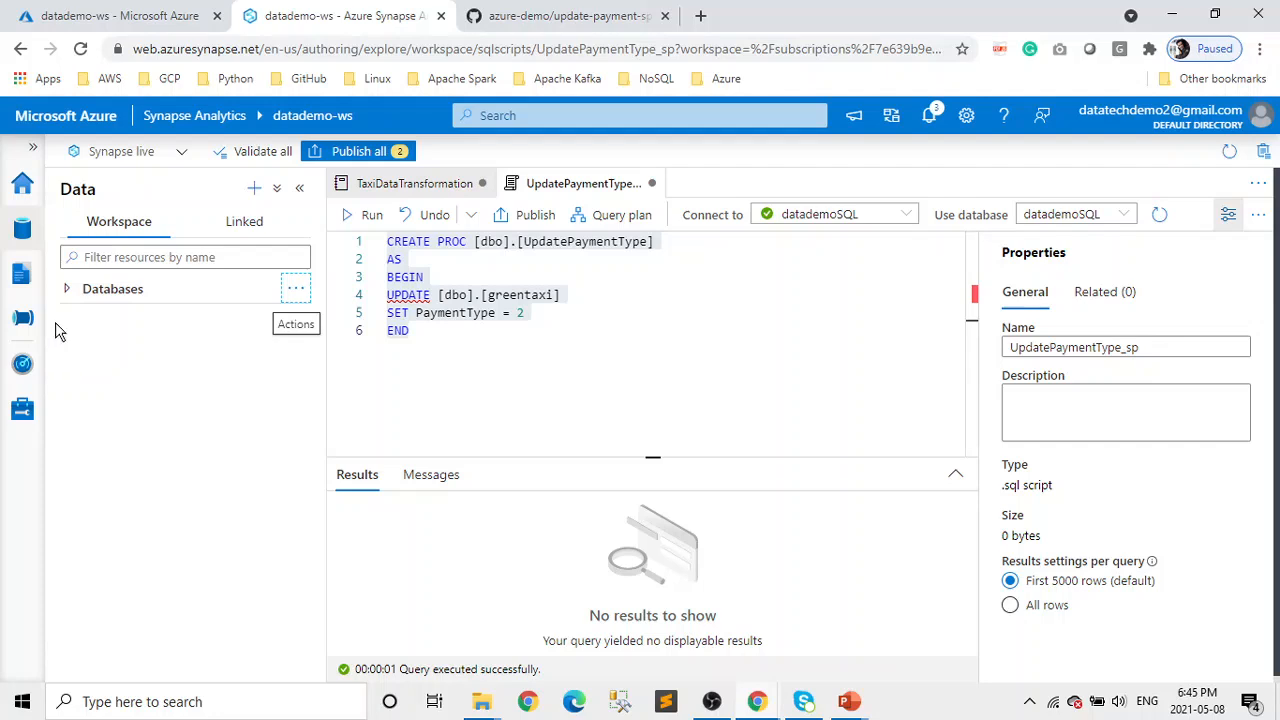
left_click(64, 290)
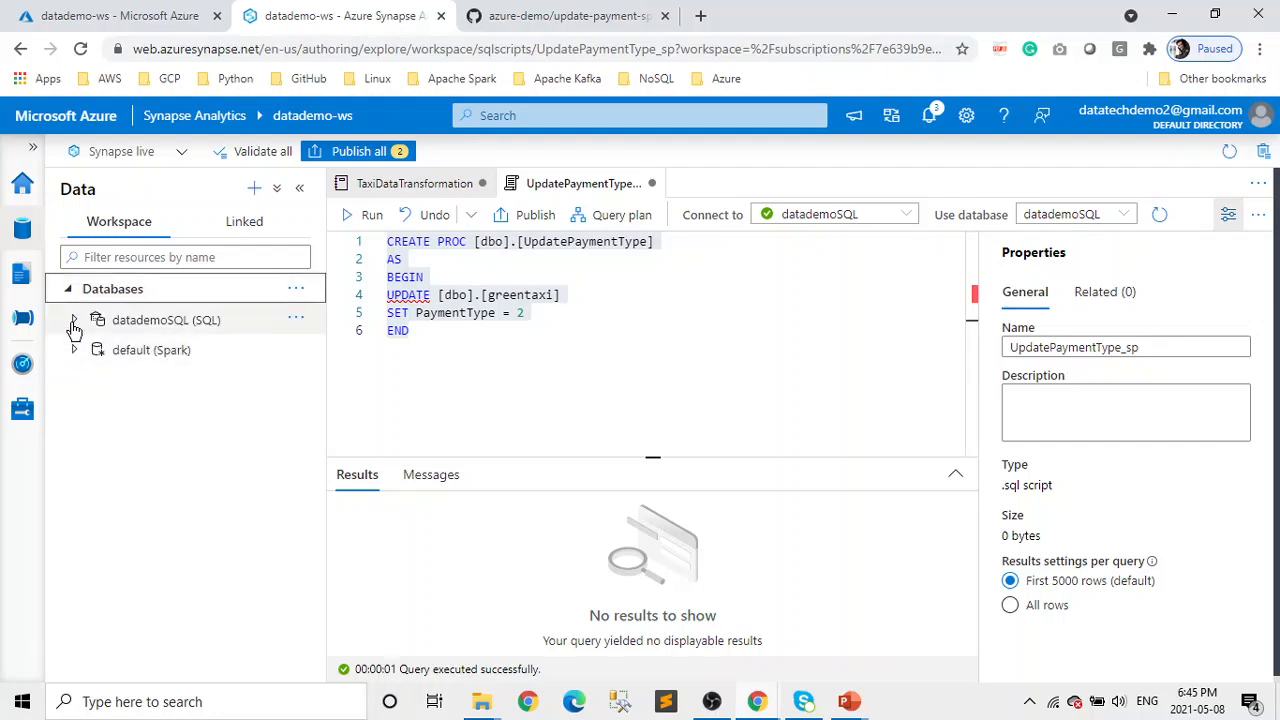
left_click(76, 322)
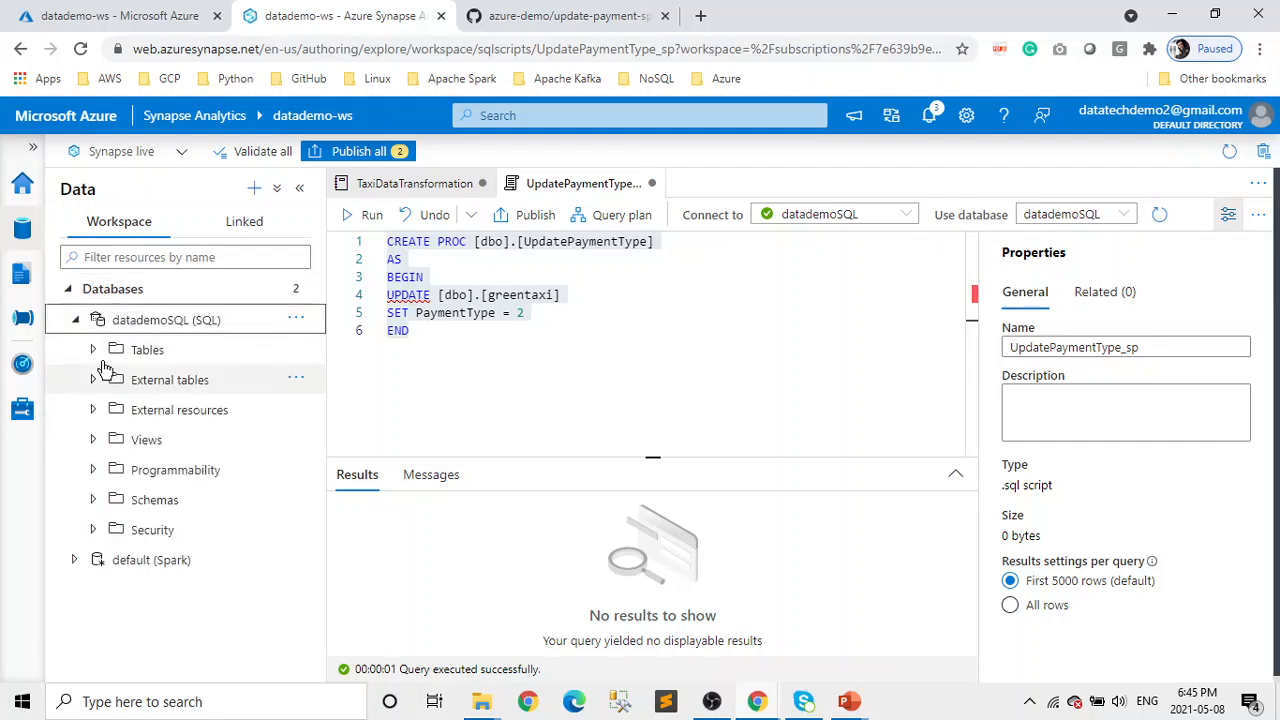
left_click(94, 470)
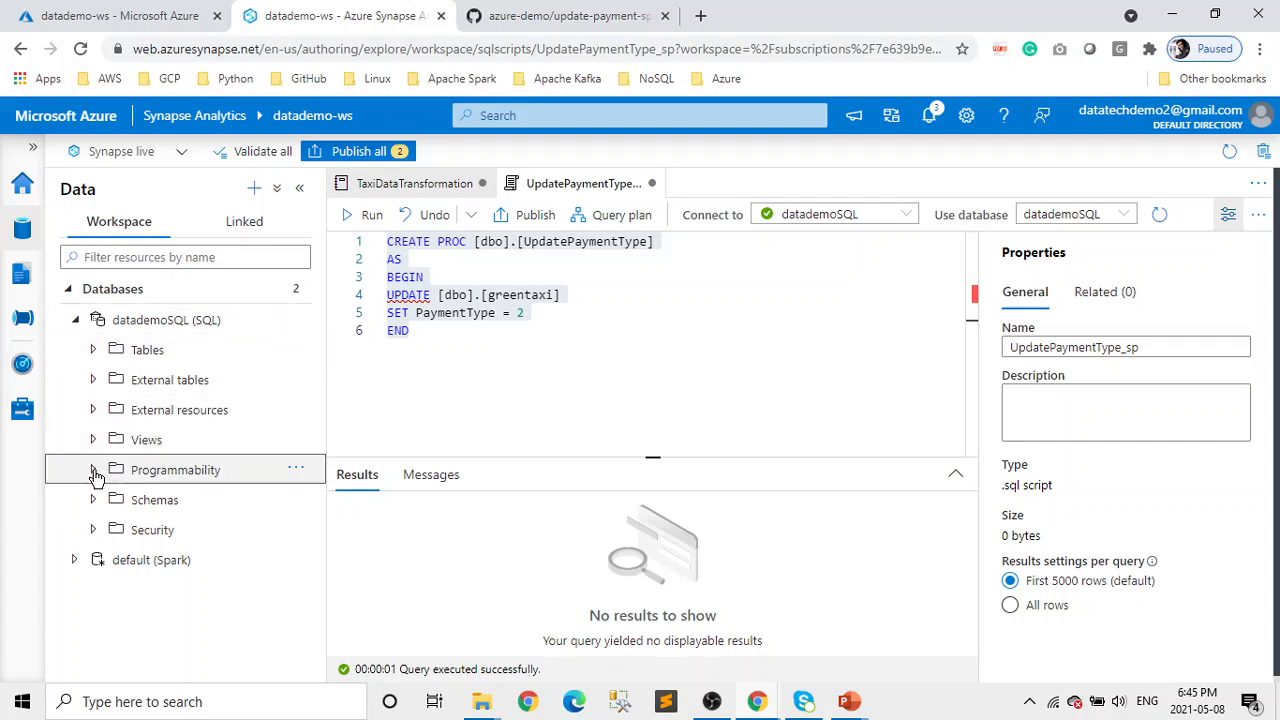
left_click(114, 503)
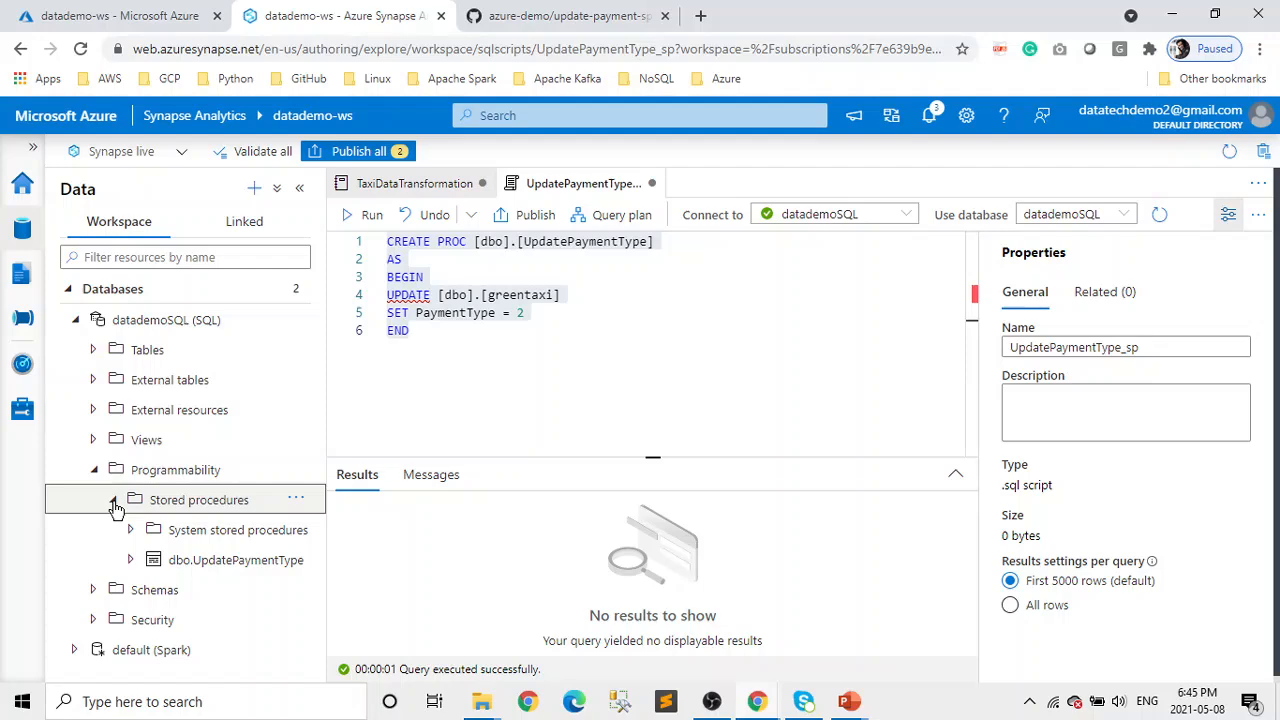
Step: Return to the TaxiDataTransformation notebook and examine its job execution details, printed schemas and displayed rows
left_click(410, 188)
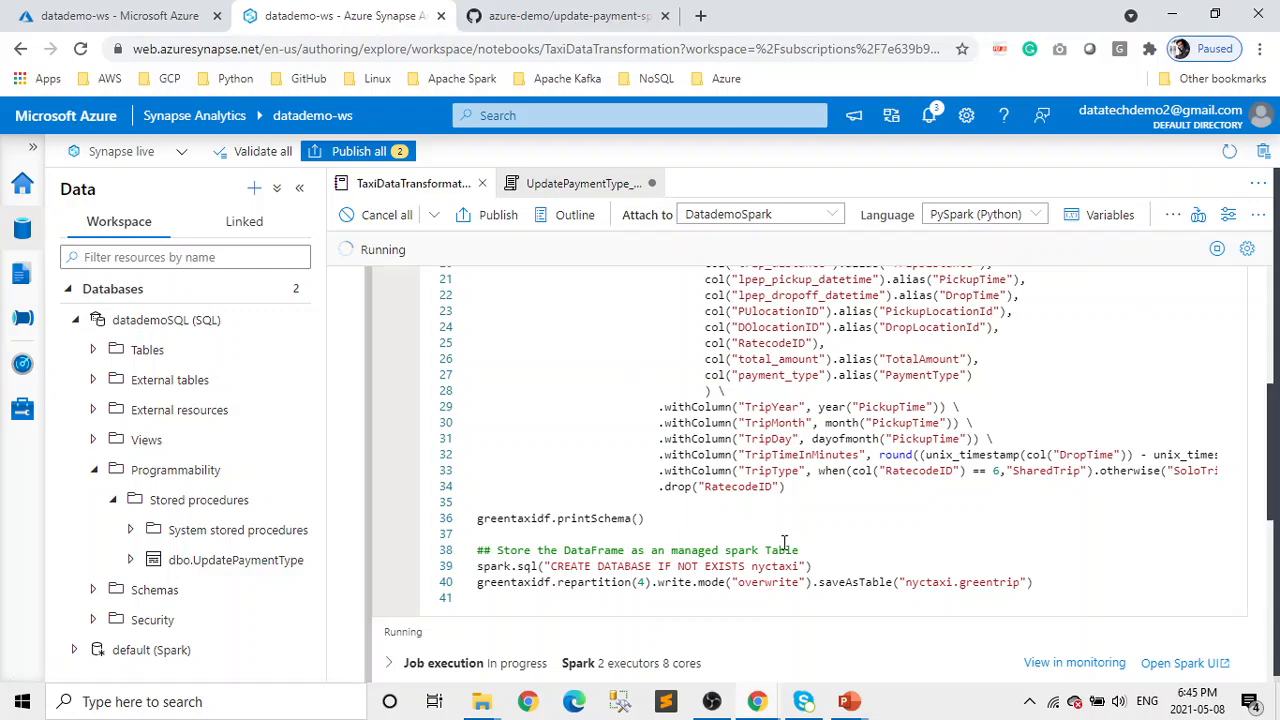
scroll(785, 545, "down", 2)
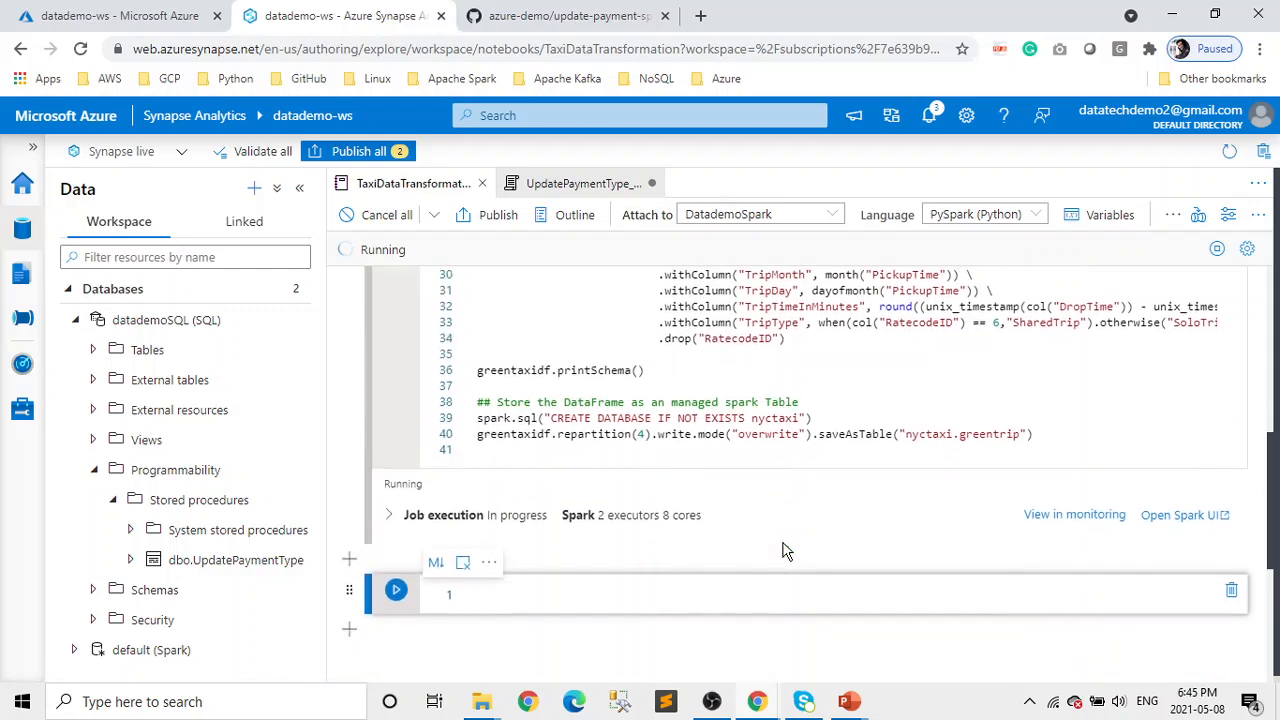
left_click(390, 514)
scroll(763, 541, "down", 2)
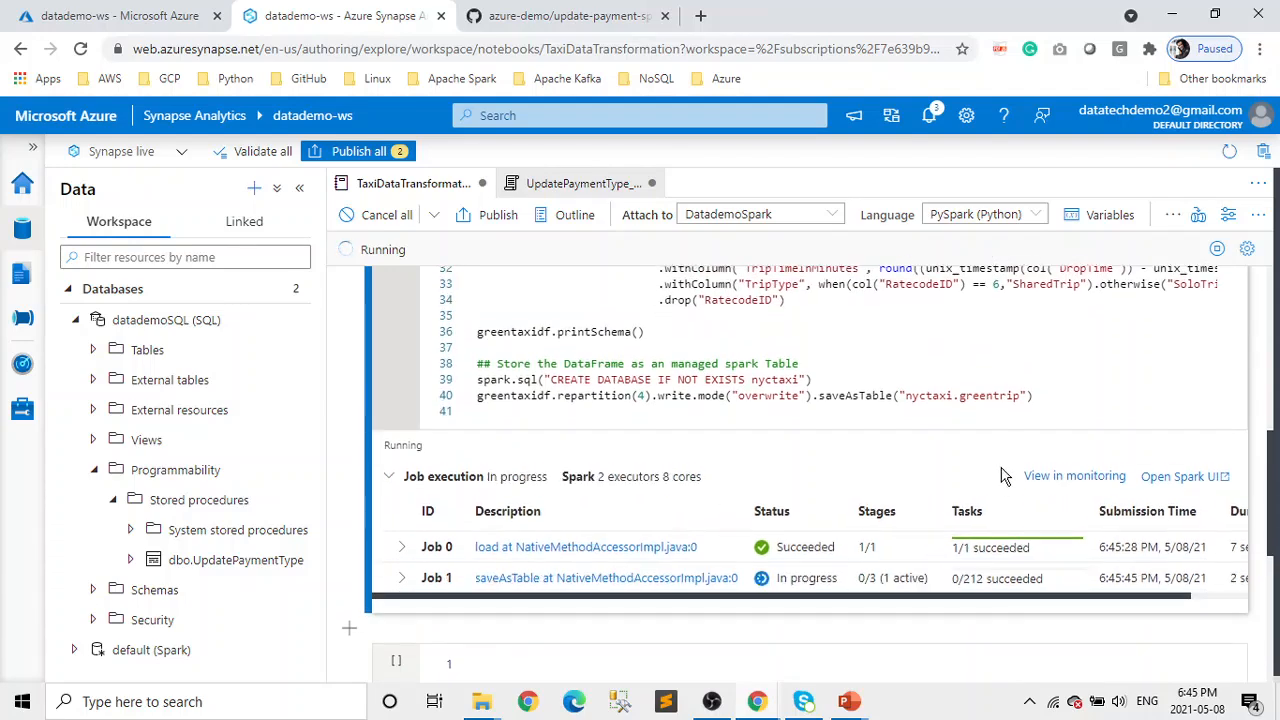
scroll(1003, 475, "down", 1)
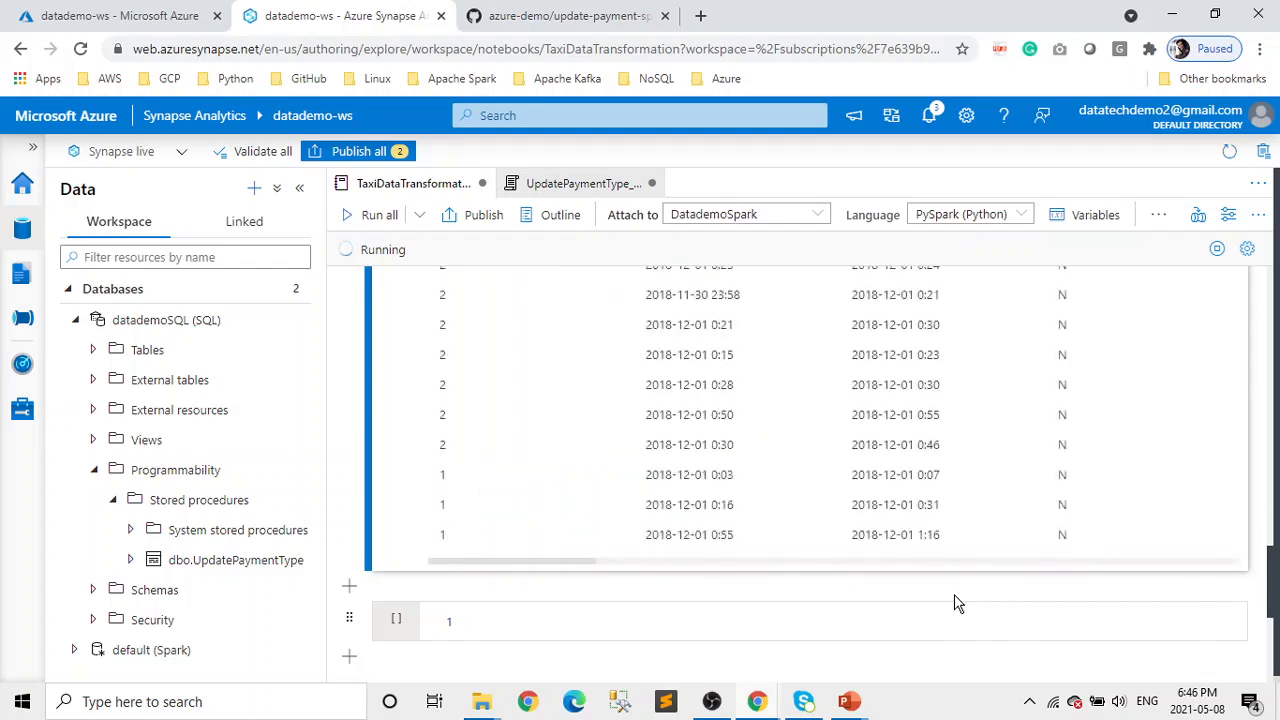
scroll(980, 455, "up", 10)
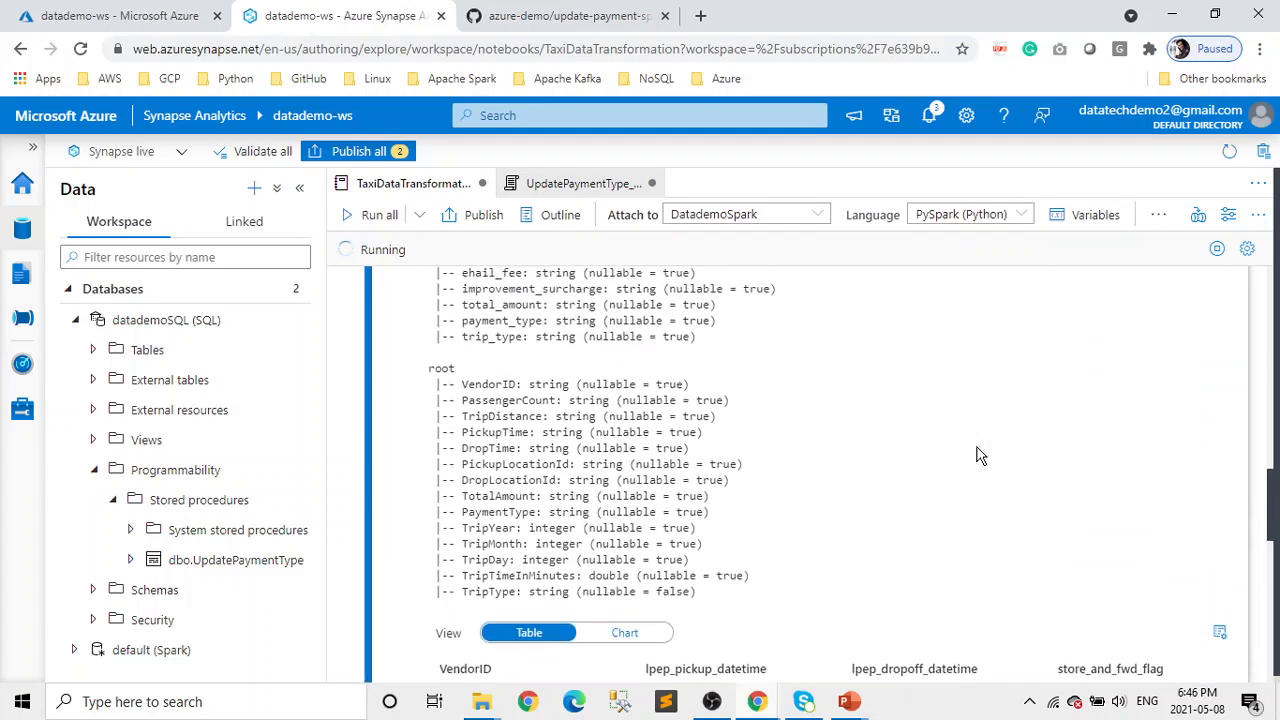
Step: Compare the extracted green taxi schema with the transformed schema printed in the notebook output
scroll(980, 455, "up", 5)
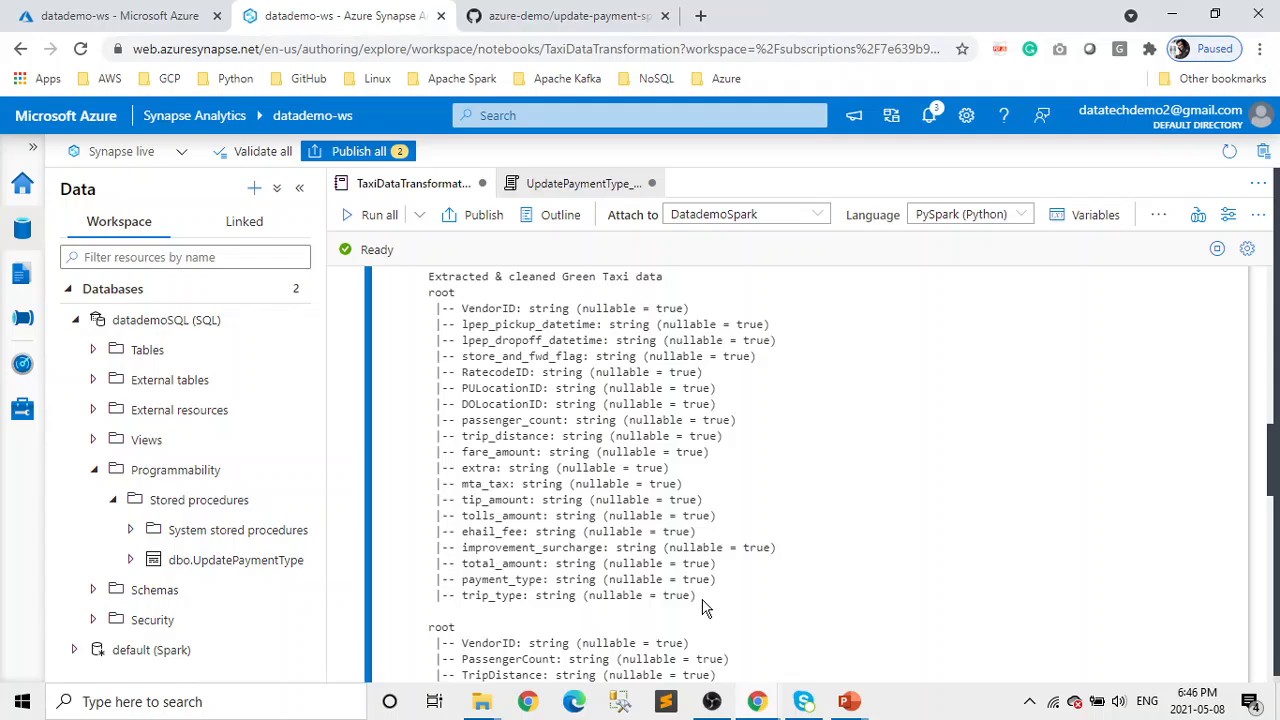
left_click_drag(702, 606, 430, 291)
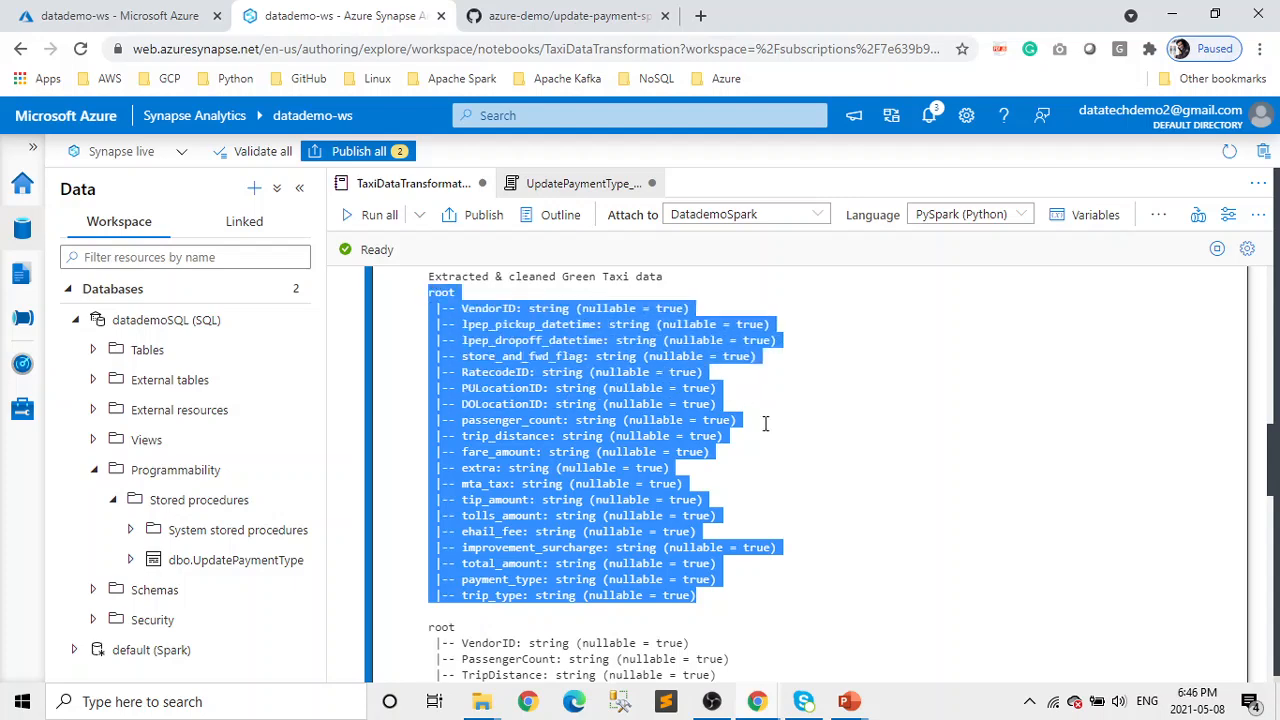
scroll(786, 534, "down", 2)
scroll(786, 538, "down", 1)
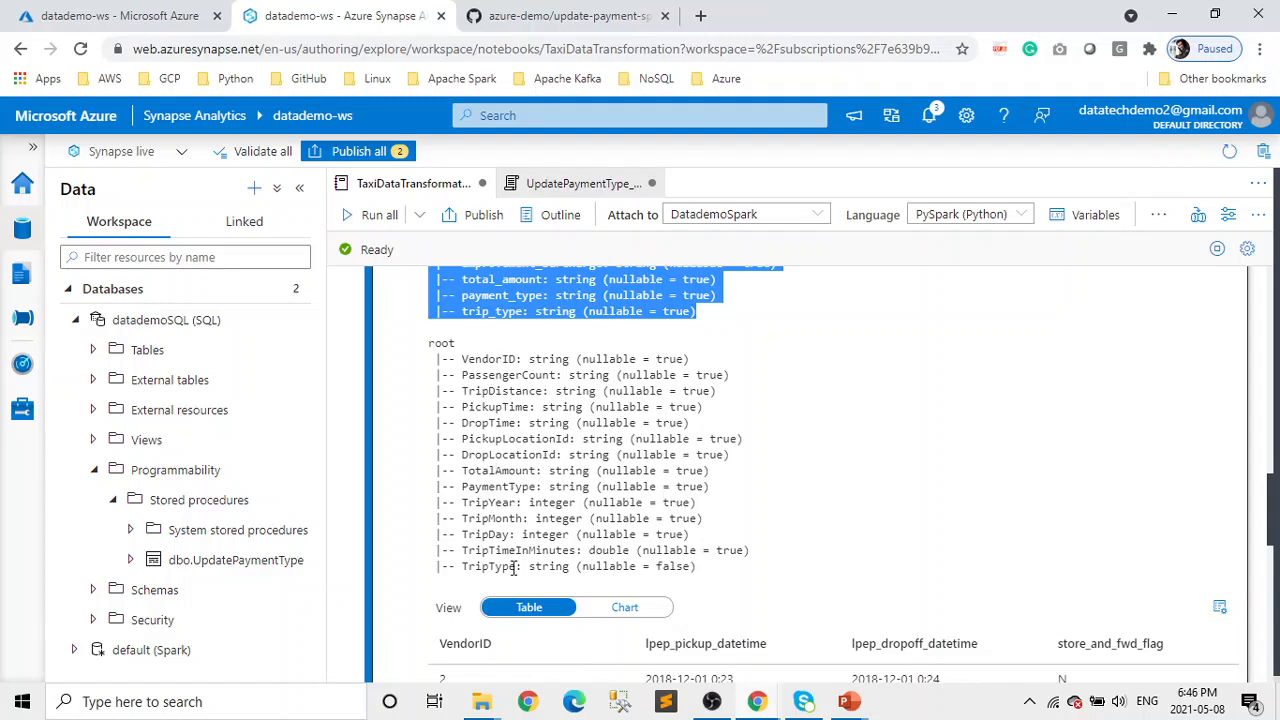
Step: Refresh the workspace databases and check the tables of the nyctaxi Spark database
left_click(83, 330)
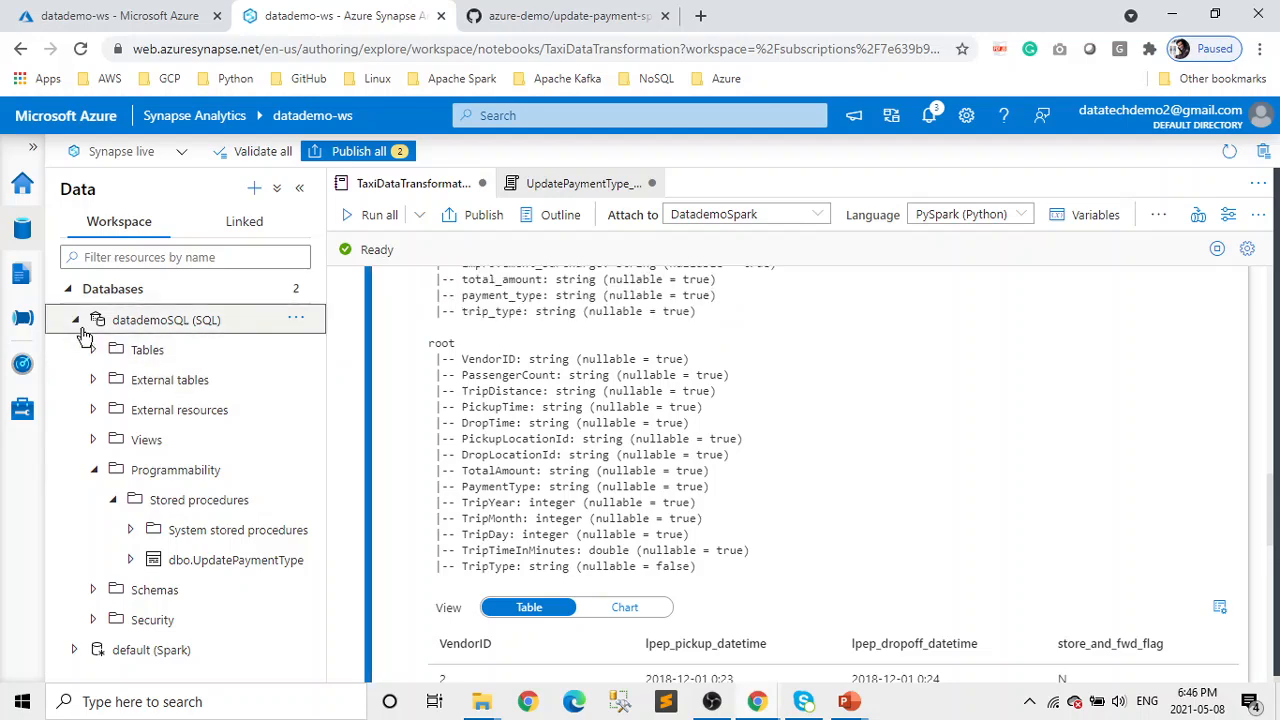
left_click(78, 322)
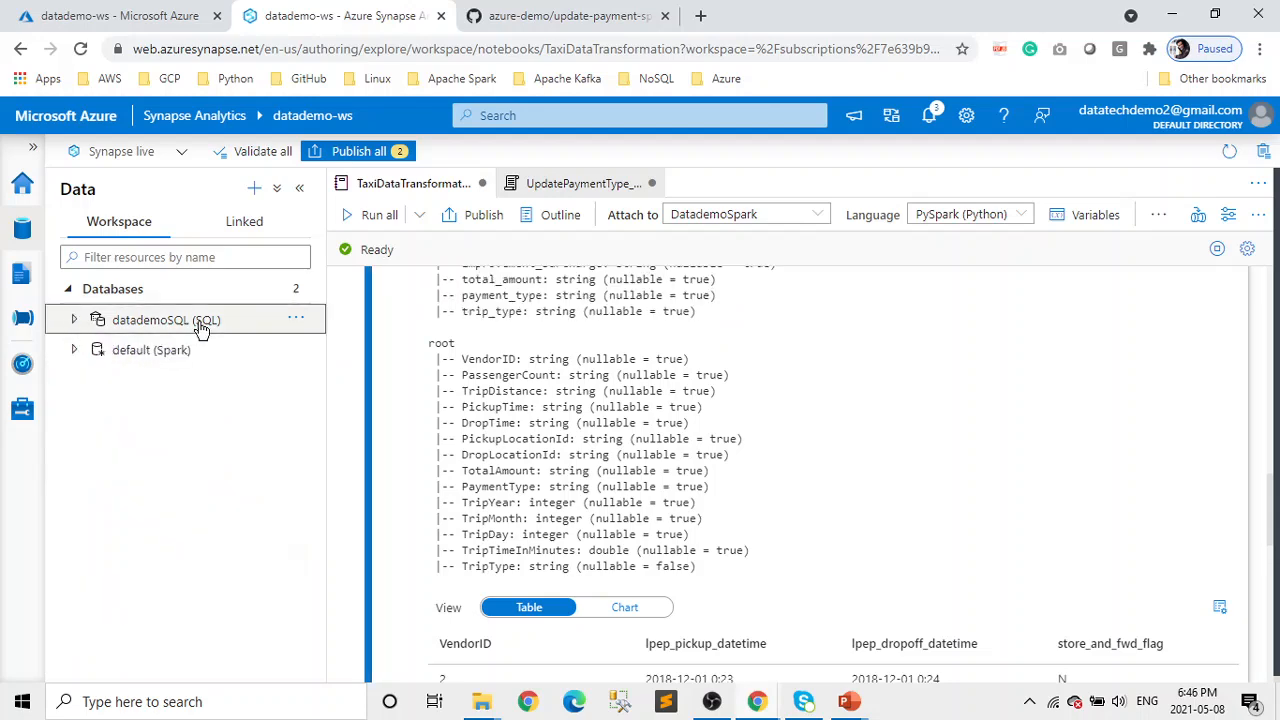
left_click(303, 327)
left_click(322, 385)
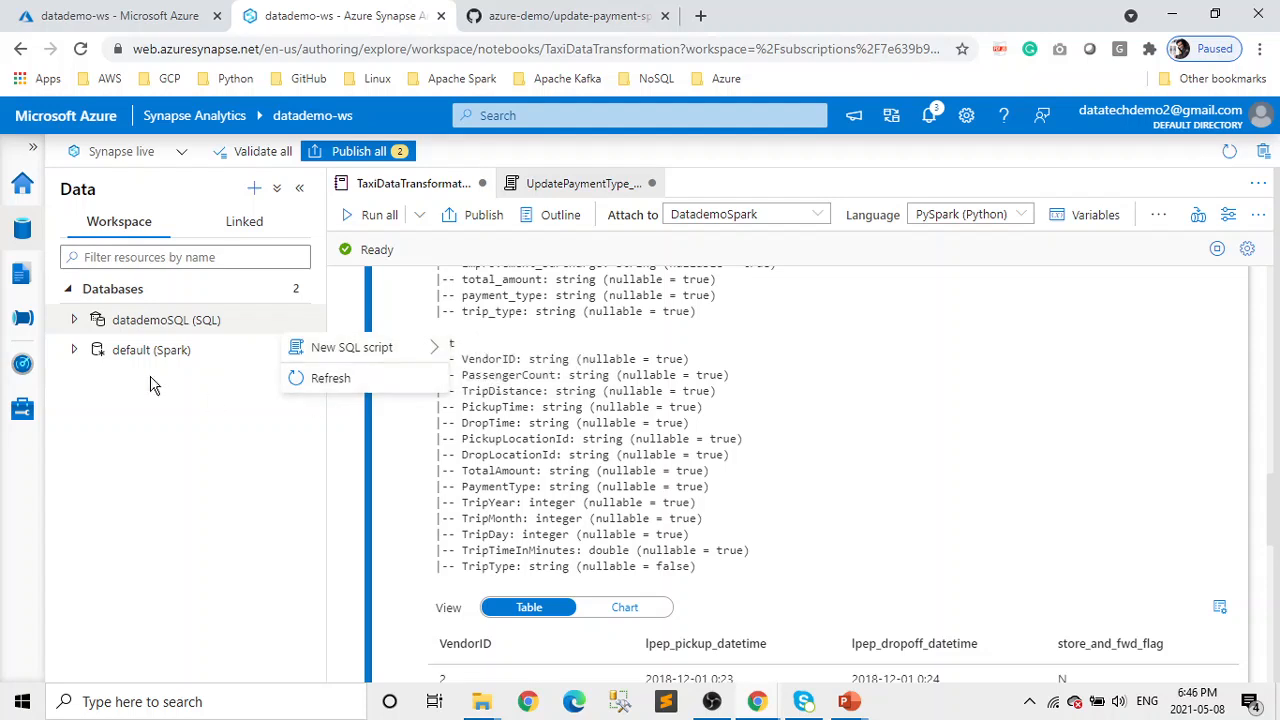
left_click(344, 377)
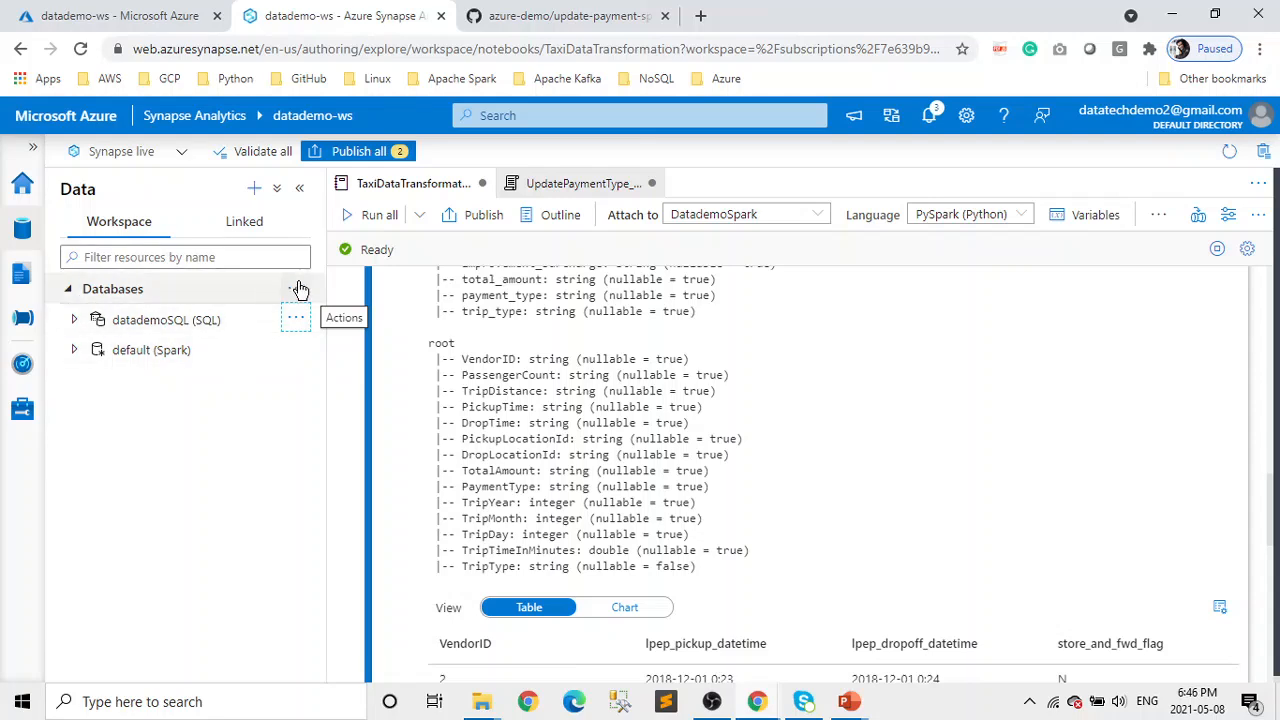
left_click(300, 289)
left_click(347, 325)
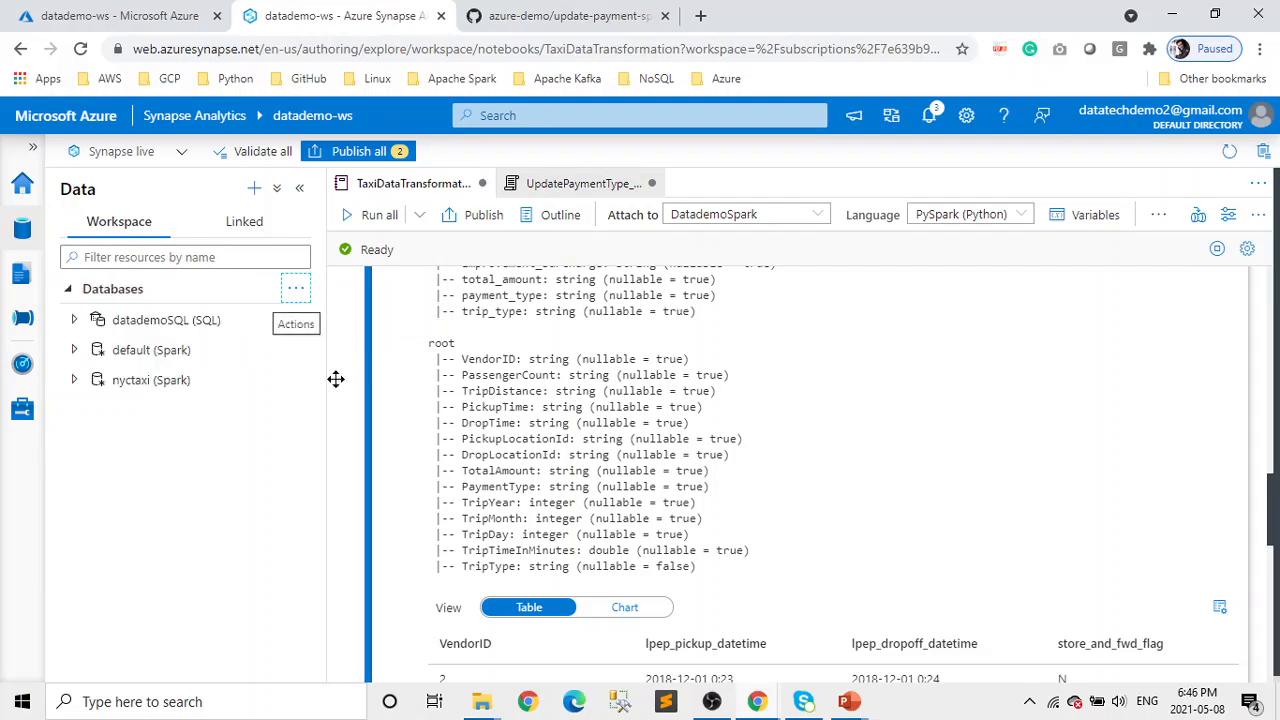
left_click(74, 380)
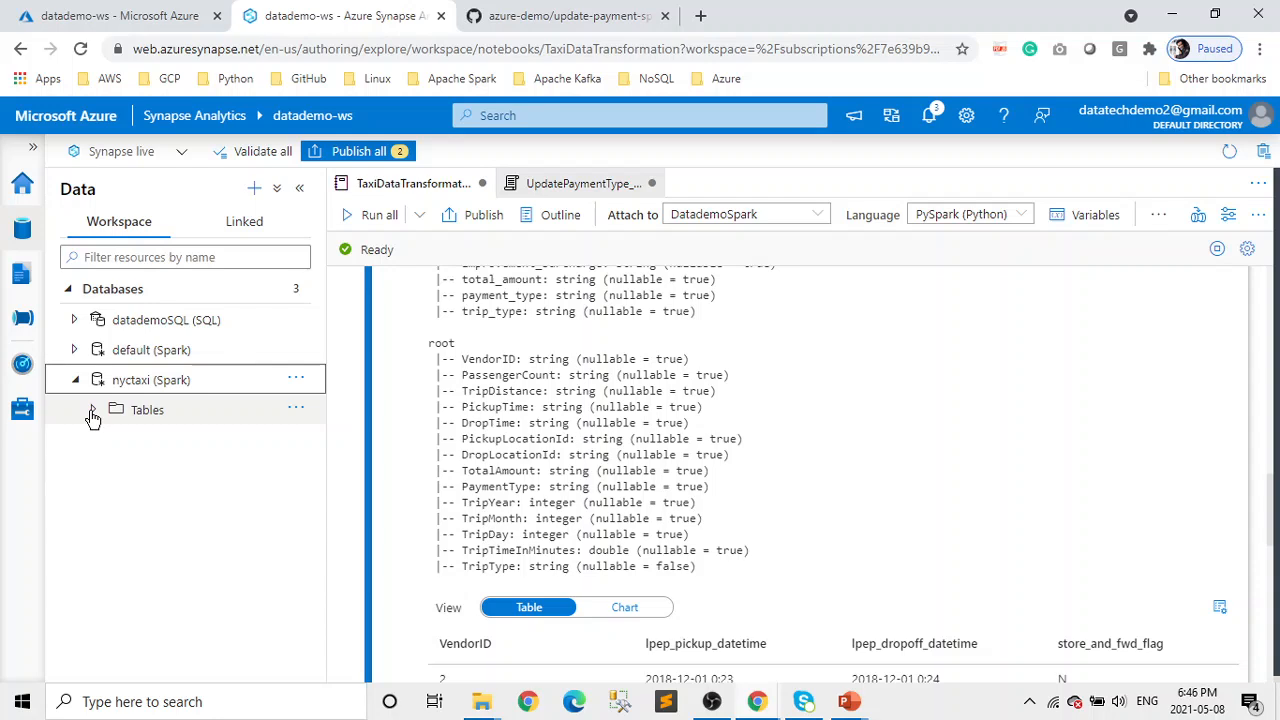
left_click(93, 410)
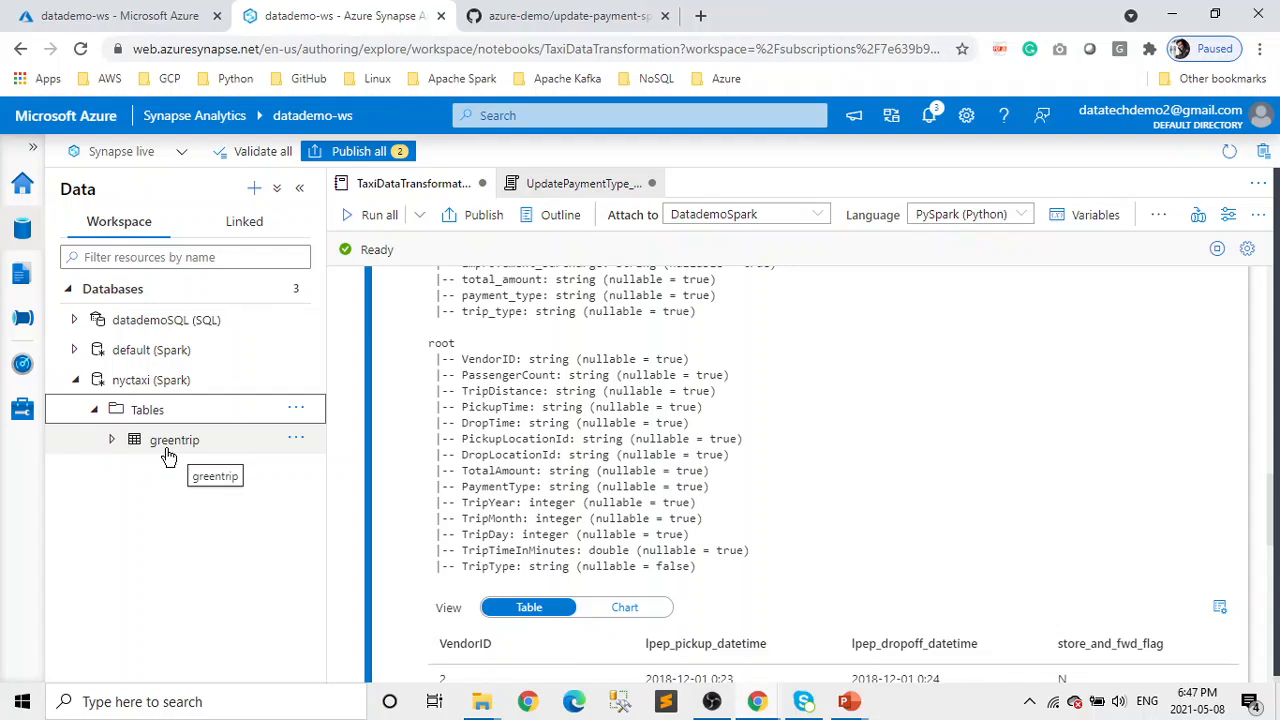
Step: Publish the pending TaxiDataTransformation notebook and UpdatePaymentType_sp script, and check the workspace notifications
left_click(24, 318)
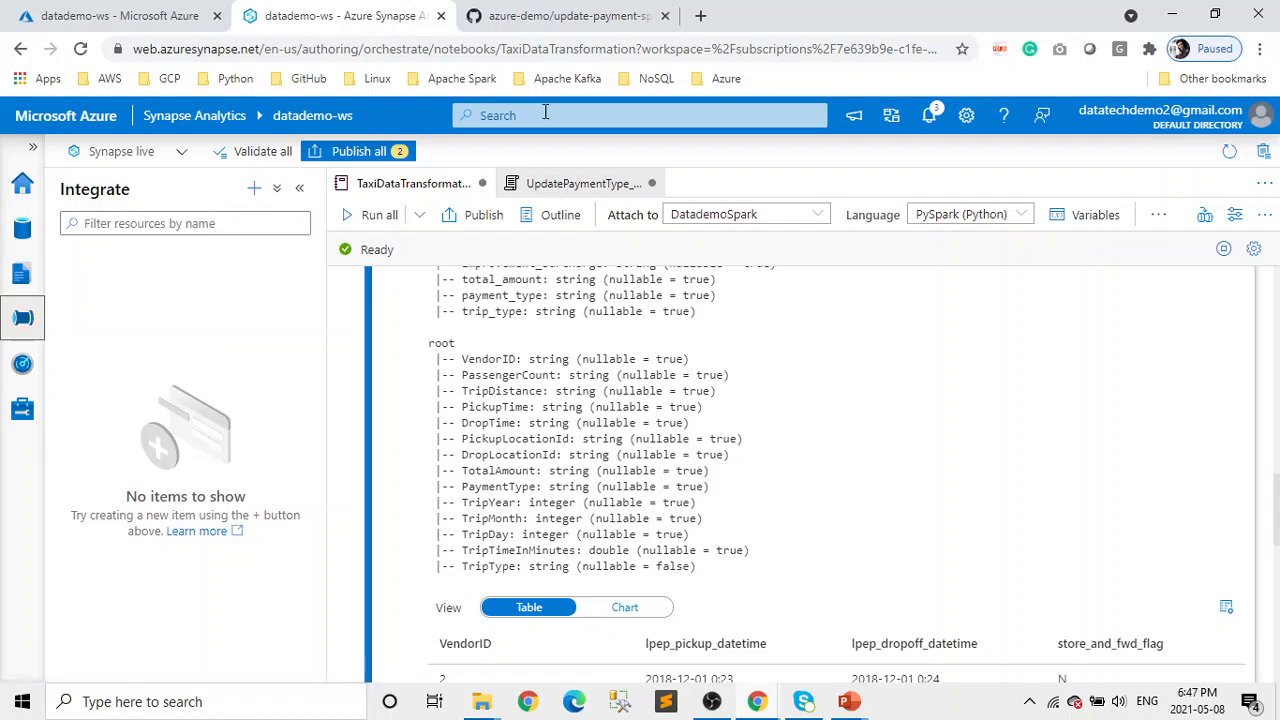
left_click(388, 152)
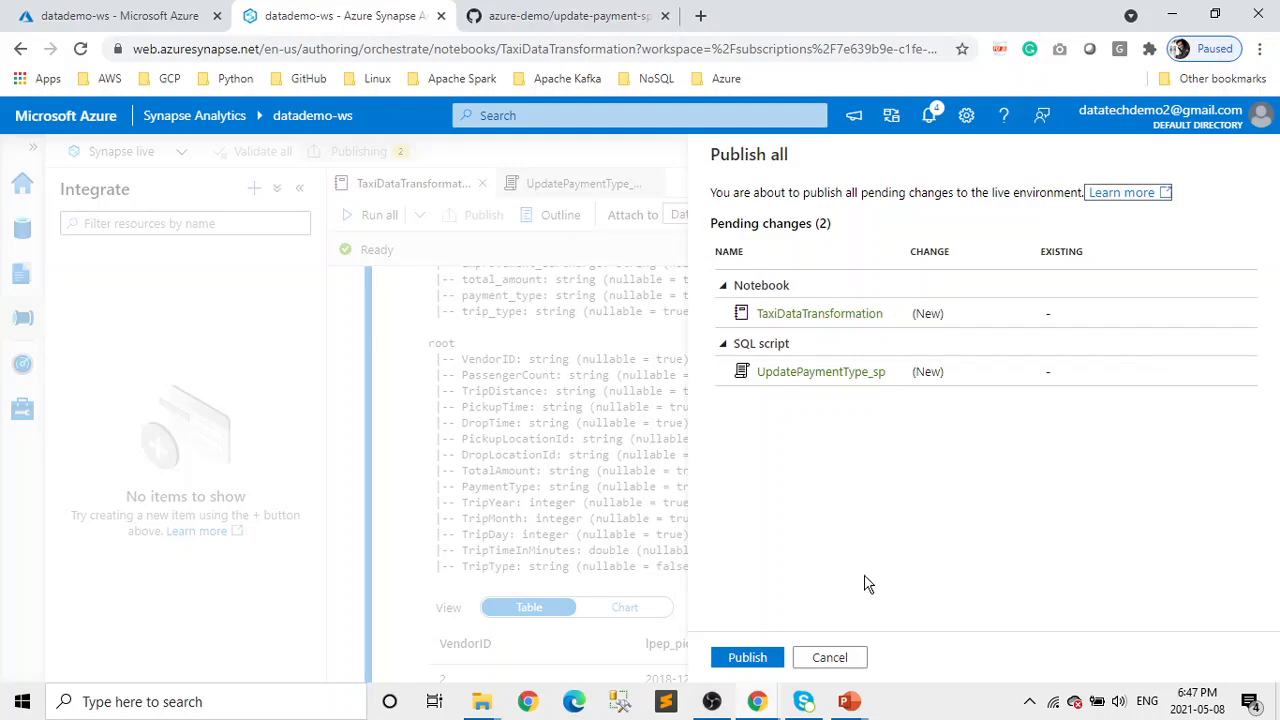
left_click(748, 658)
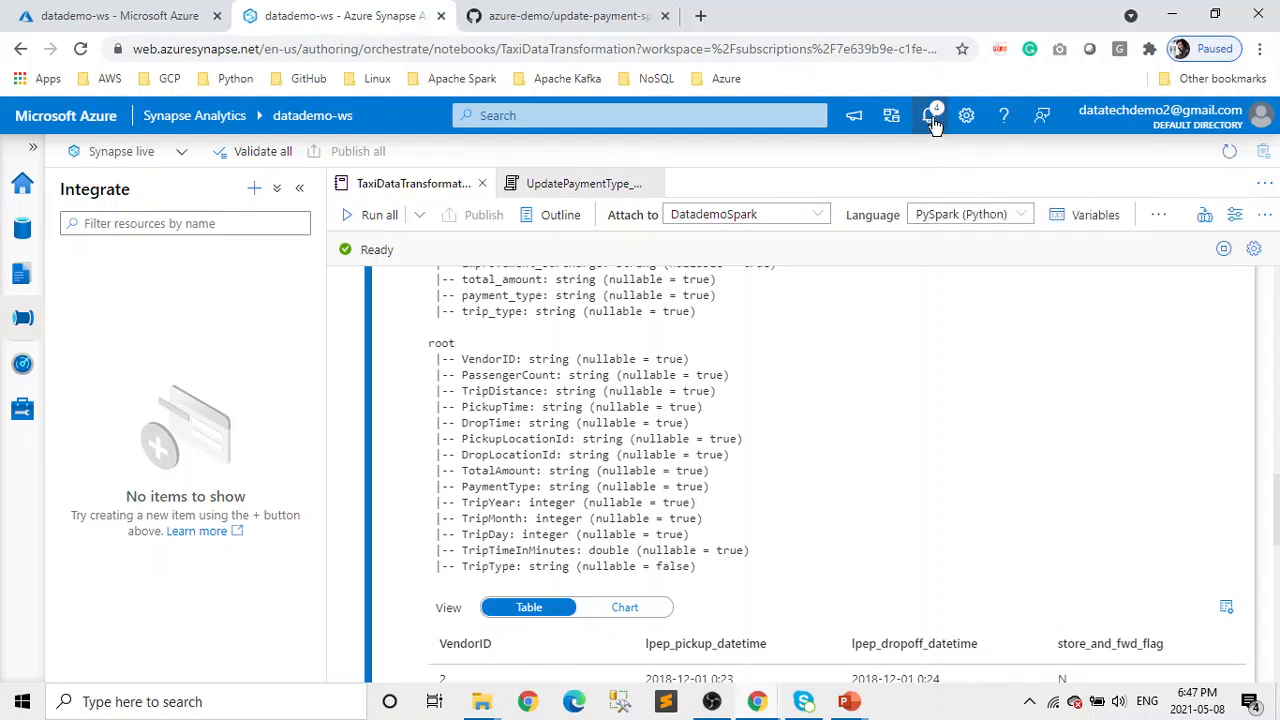
left_click(932, 118)
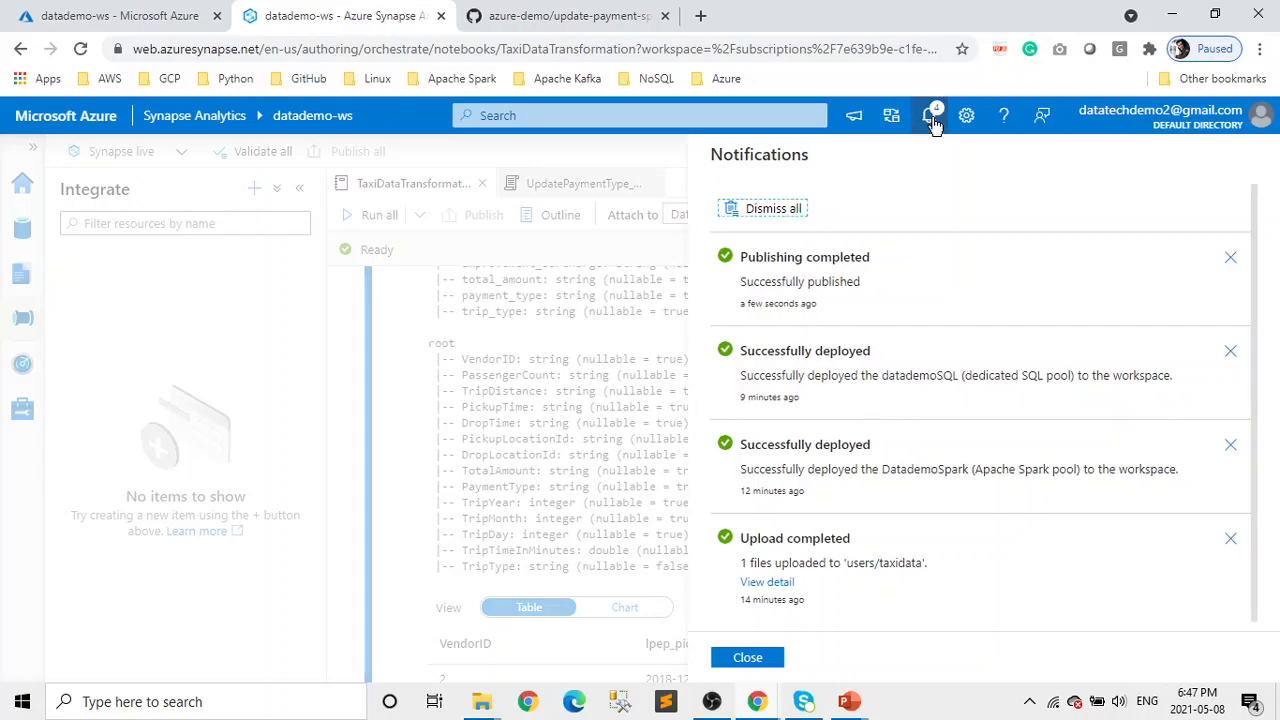
left_click(748, 659)
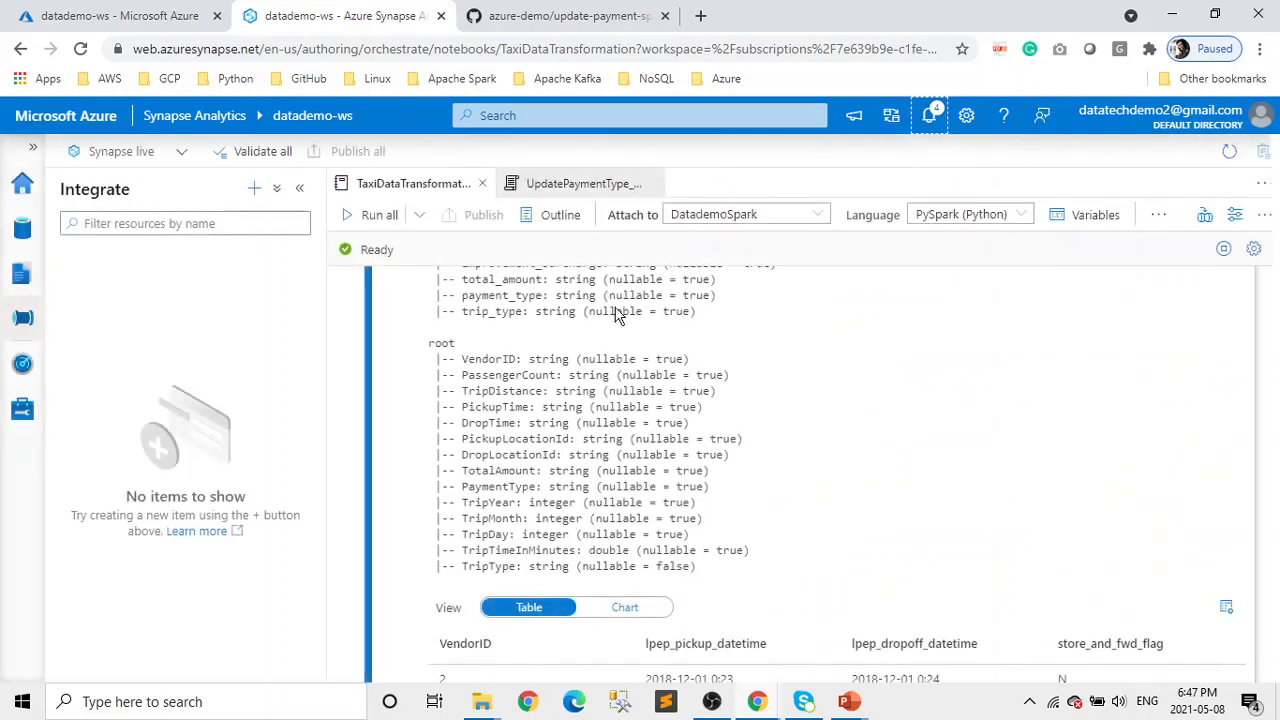
Step: Close the open script and notebook and view the saved items in the Develop hub
left_click(657, 184)
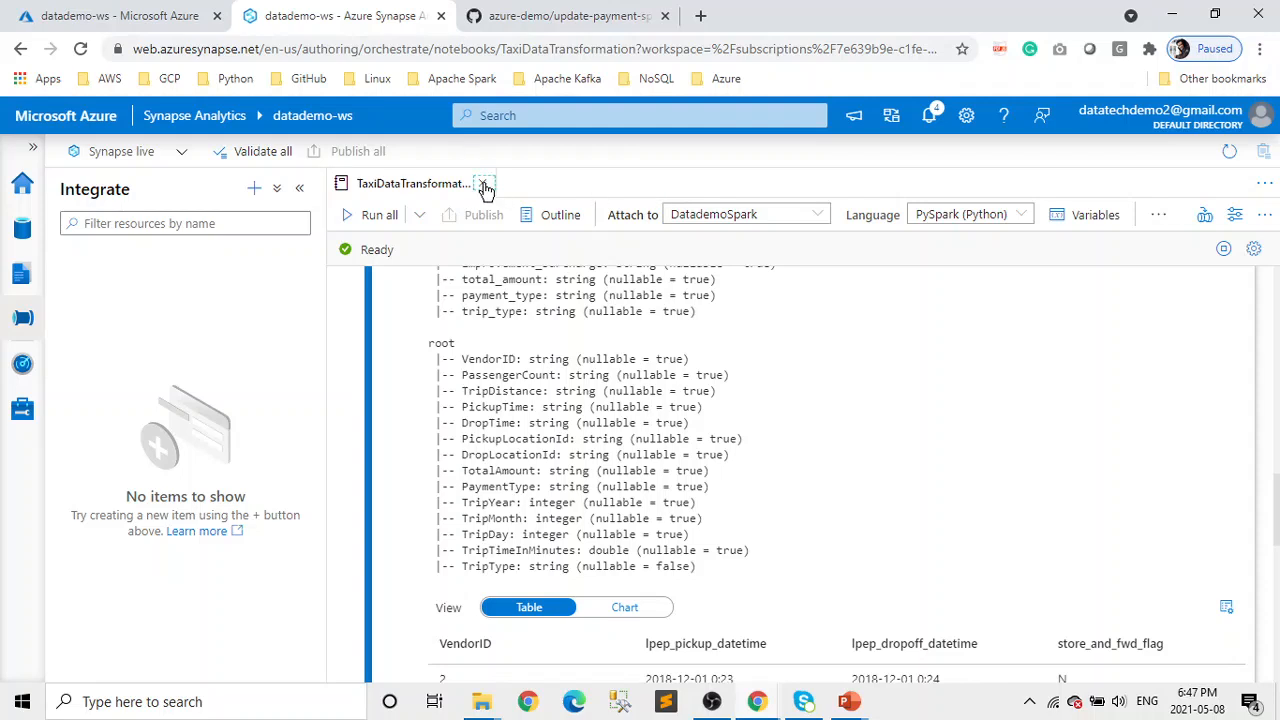
left_click(484, 188)
left_click(22, 277)
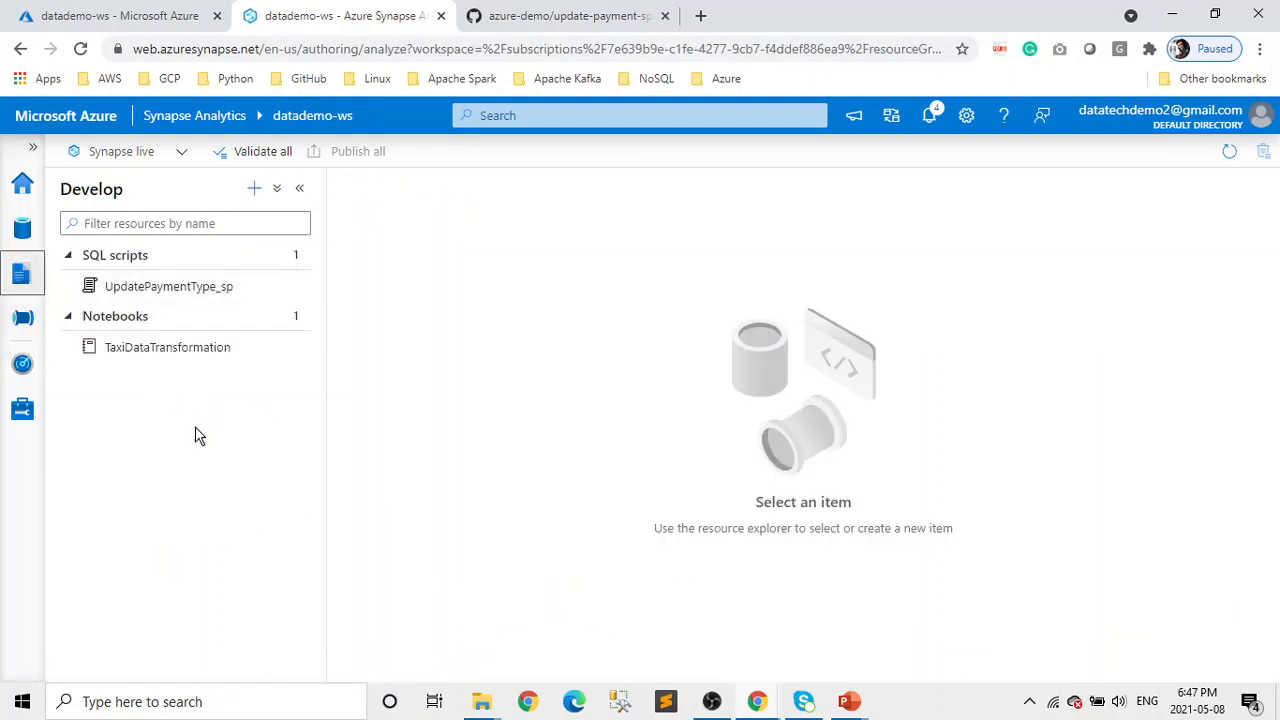
Step: Create a Copy Data tool task in the Integrate hub named CopySpark_SQL with the Schedule cadence, keeping the default start date and recurrence
left_click(22, 317)
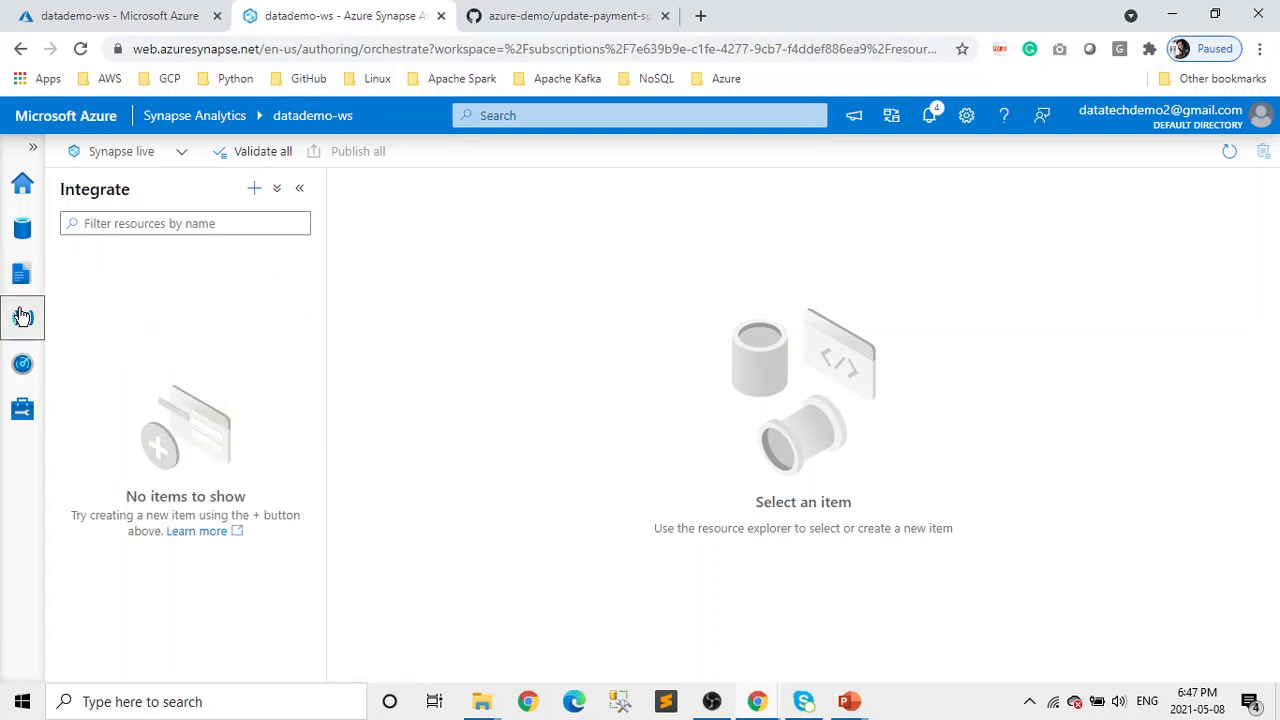
left_click(255, 189)
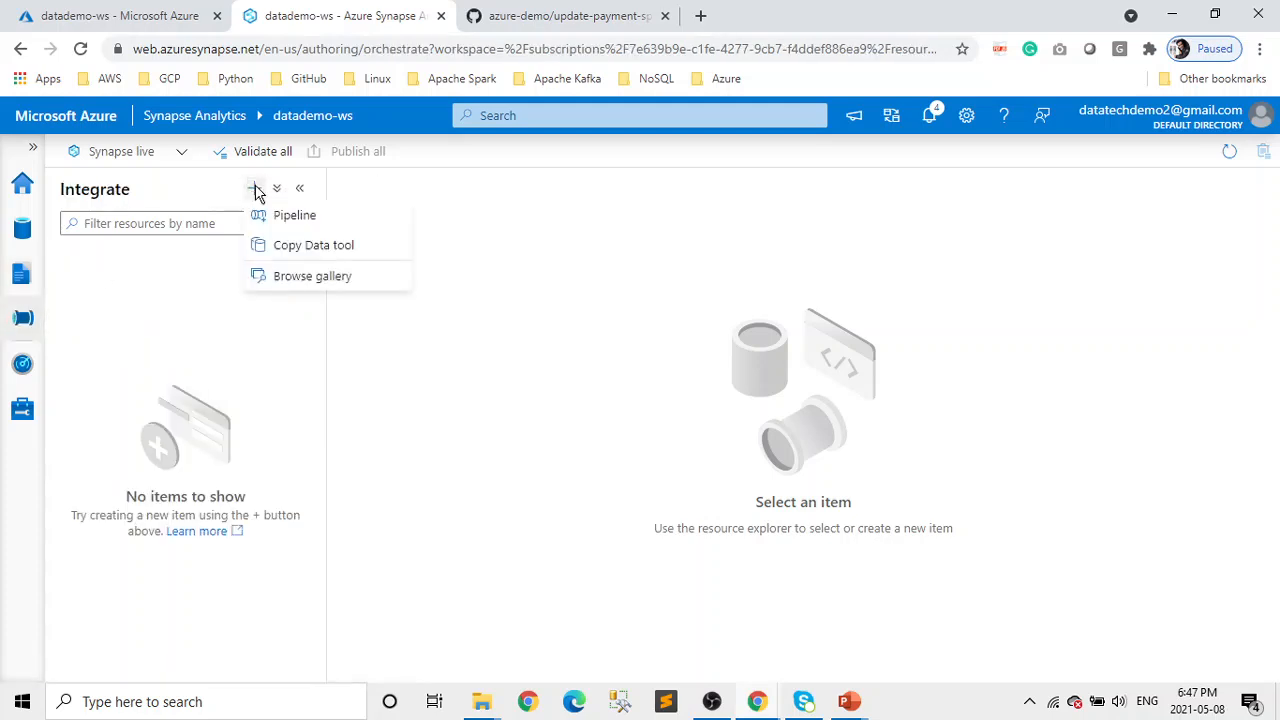
left_click(313, 248)
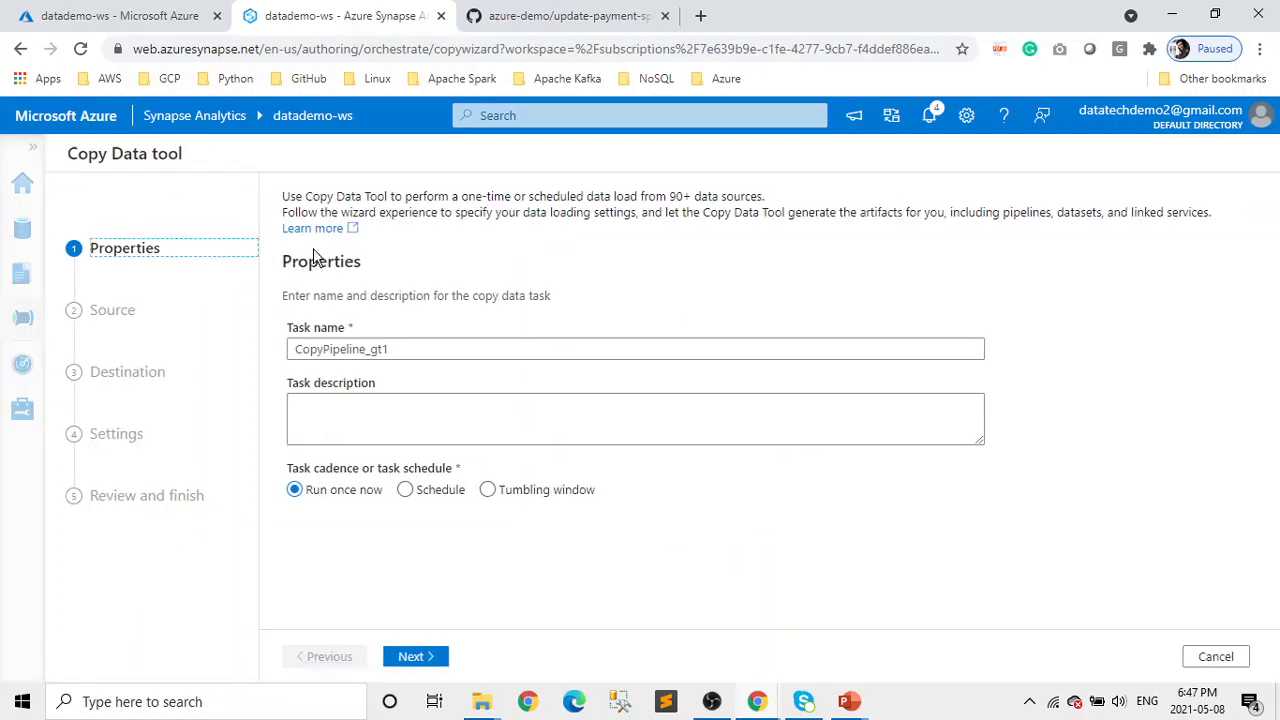
double_click(398, 349)
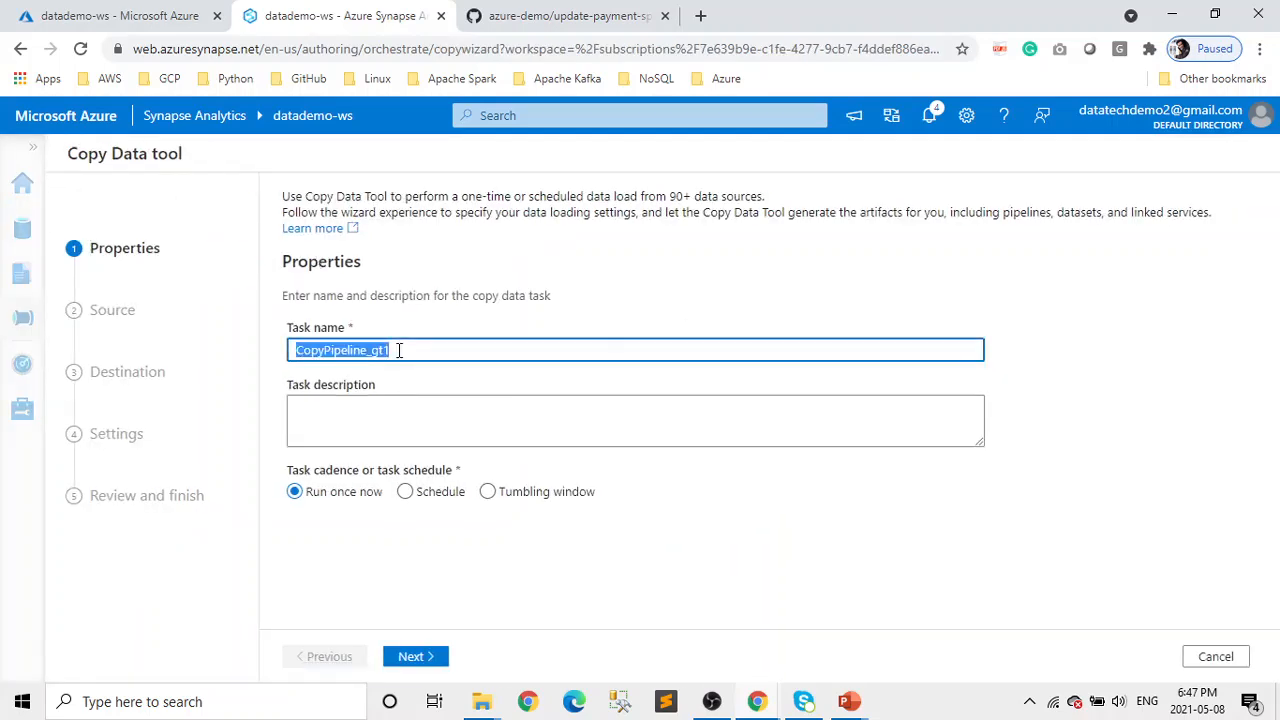
type("Copy")
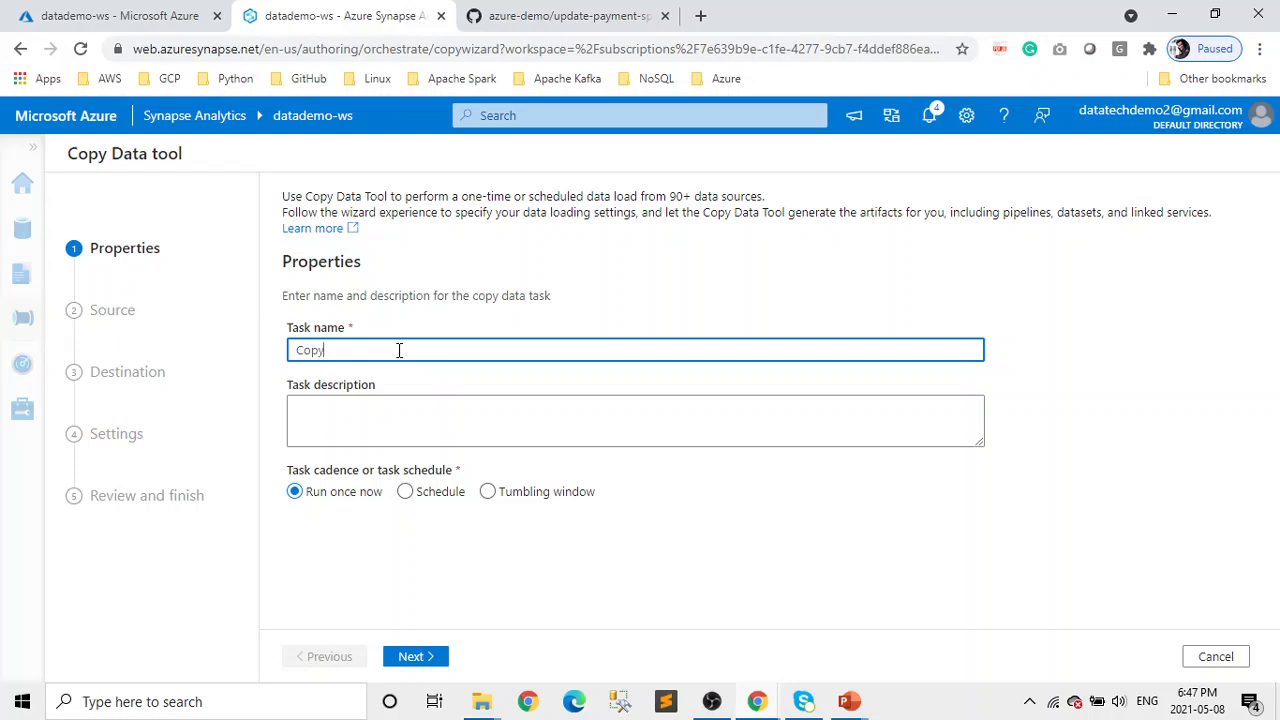
type("Spark_SQL")
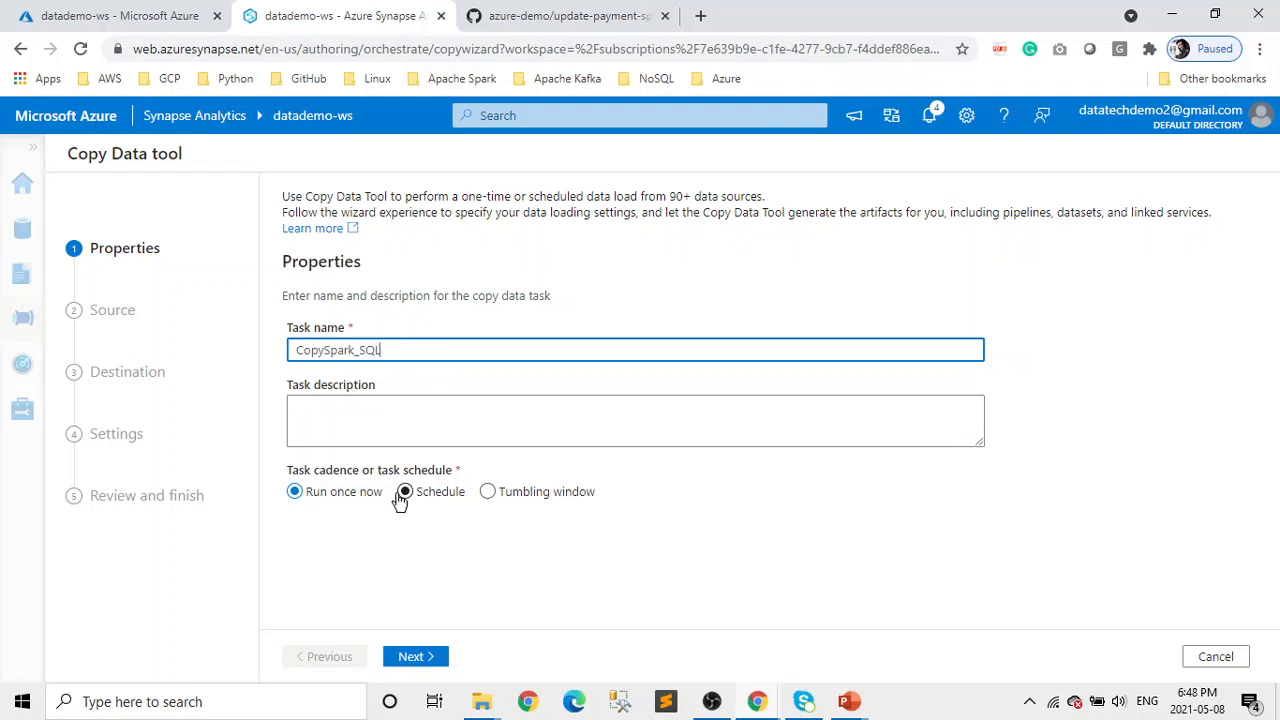
left_click(403, 494)
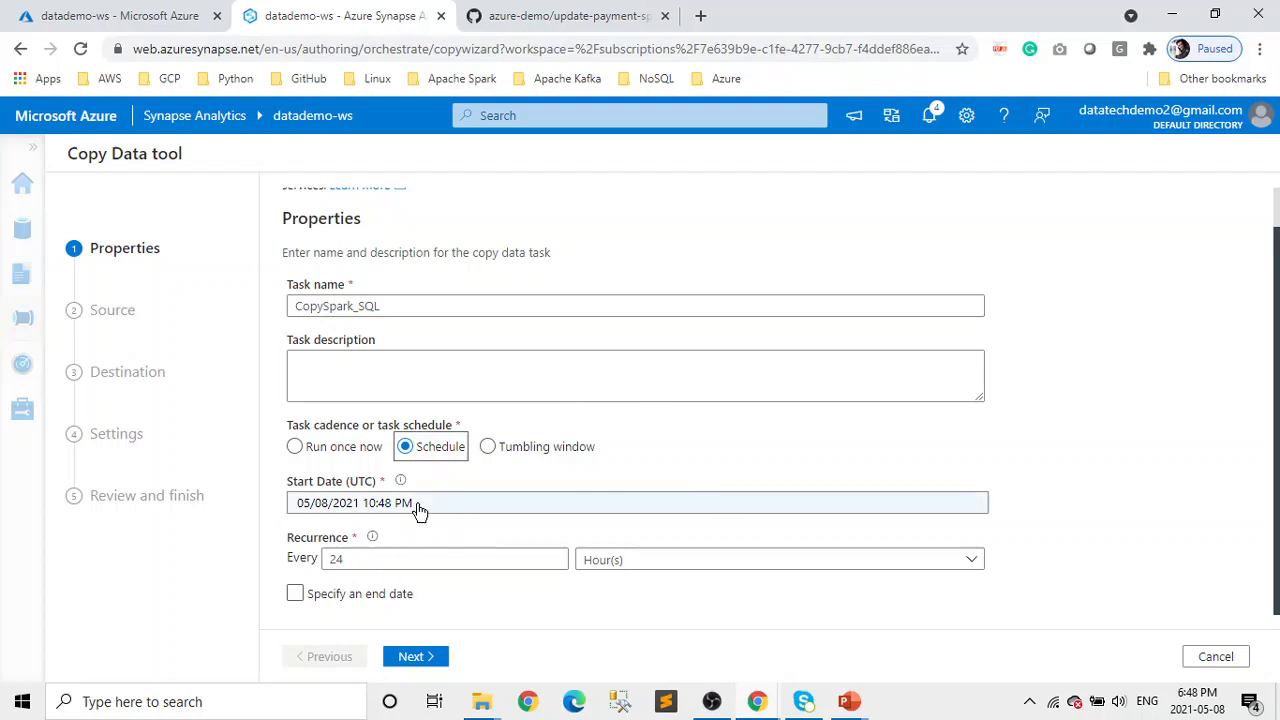
left_click(437, 662)
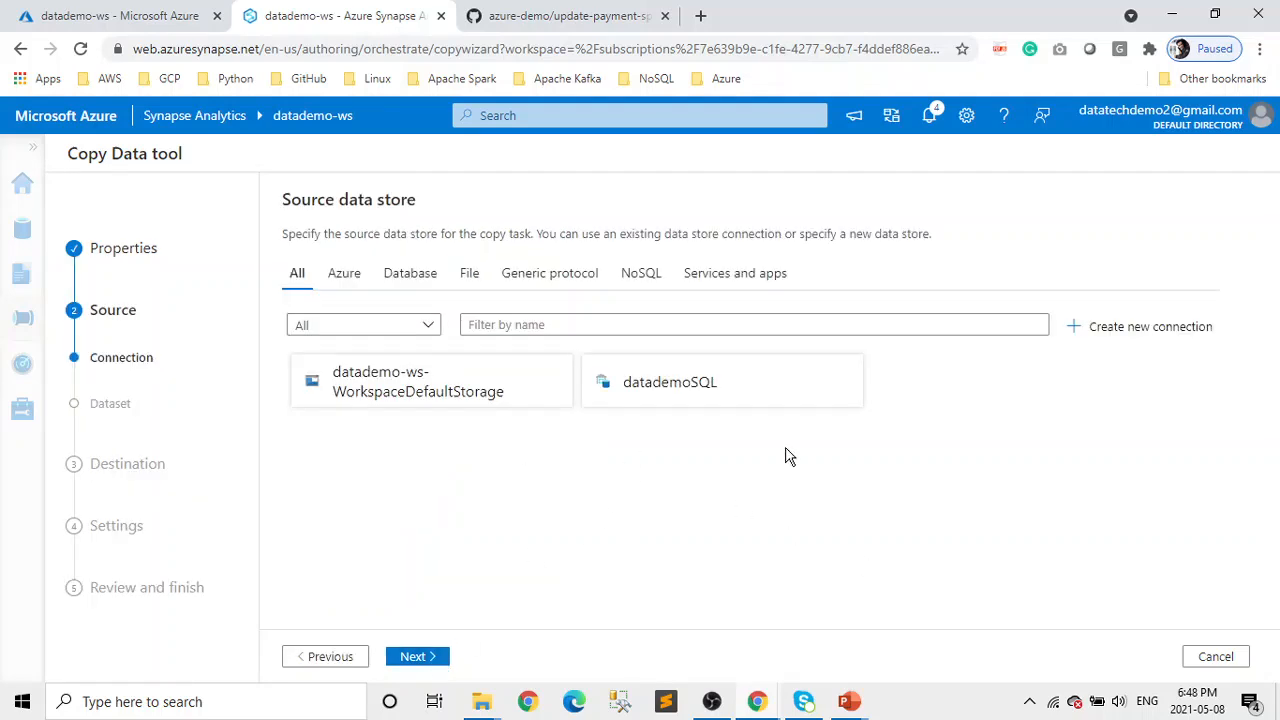
Step: Select datademo-ws-WorkspaceDefaultStorage as the source and browse to the users/synapse/workspaces/datademo-ws/warehouse folder
left_click(375, 392)
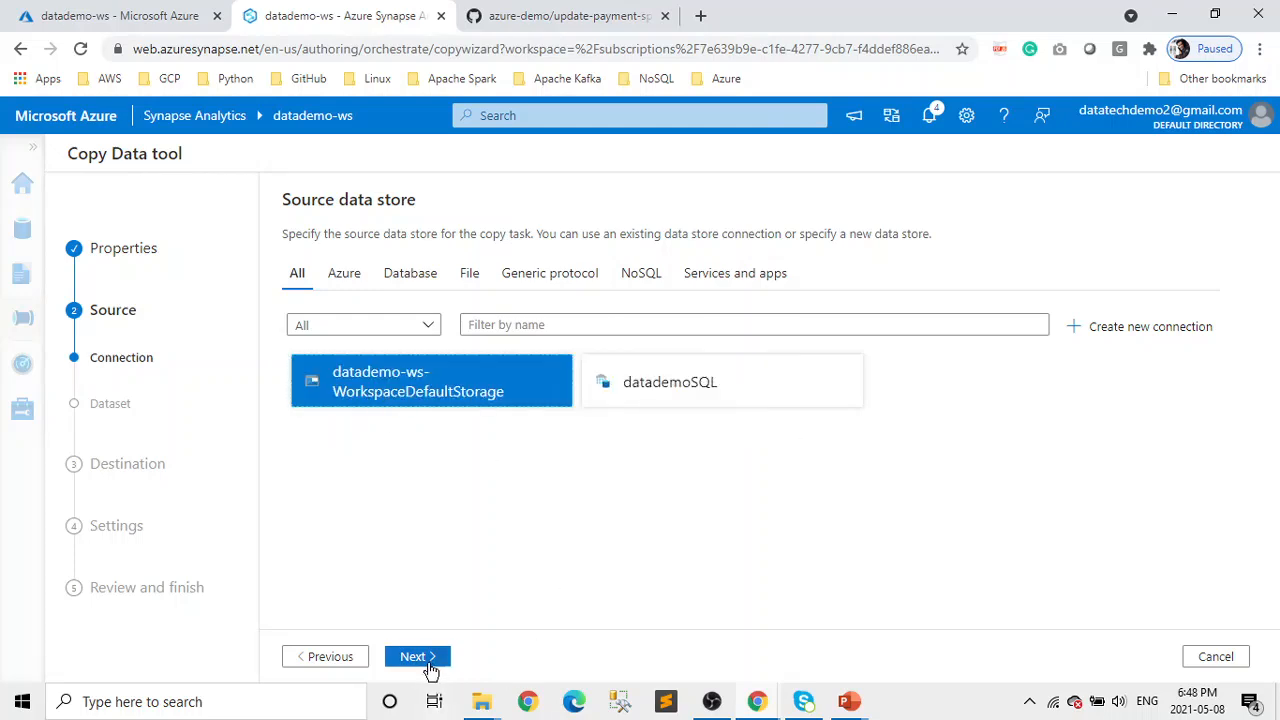
left_click(428, 660)
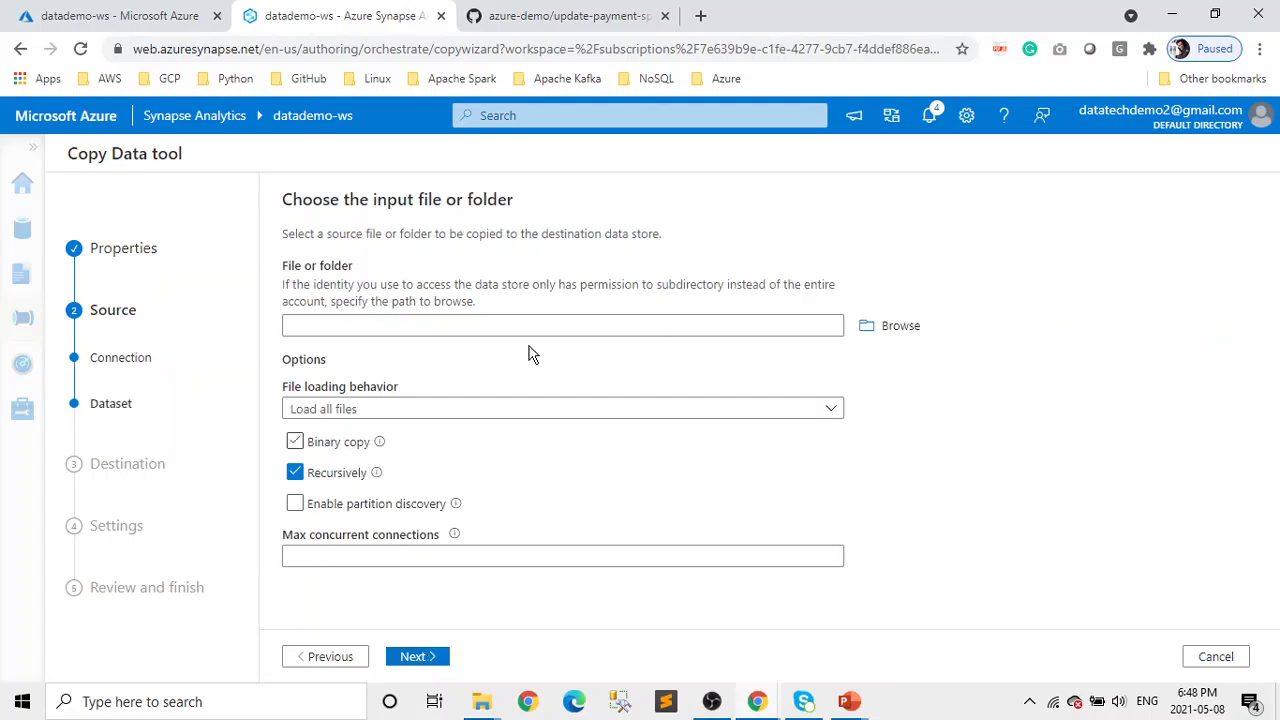
left_click(899, 333)
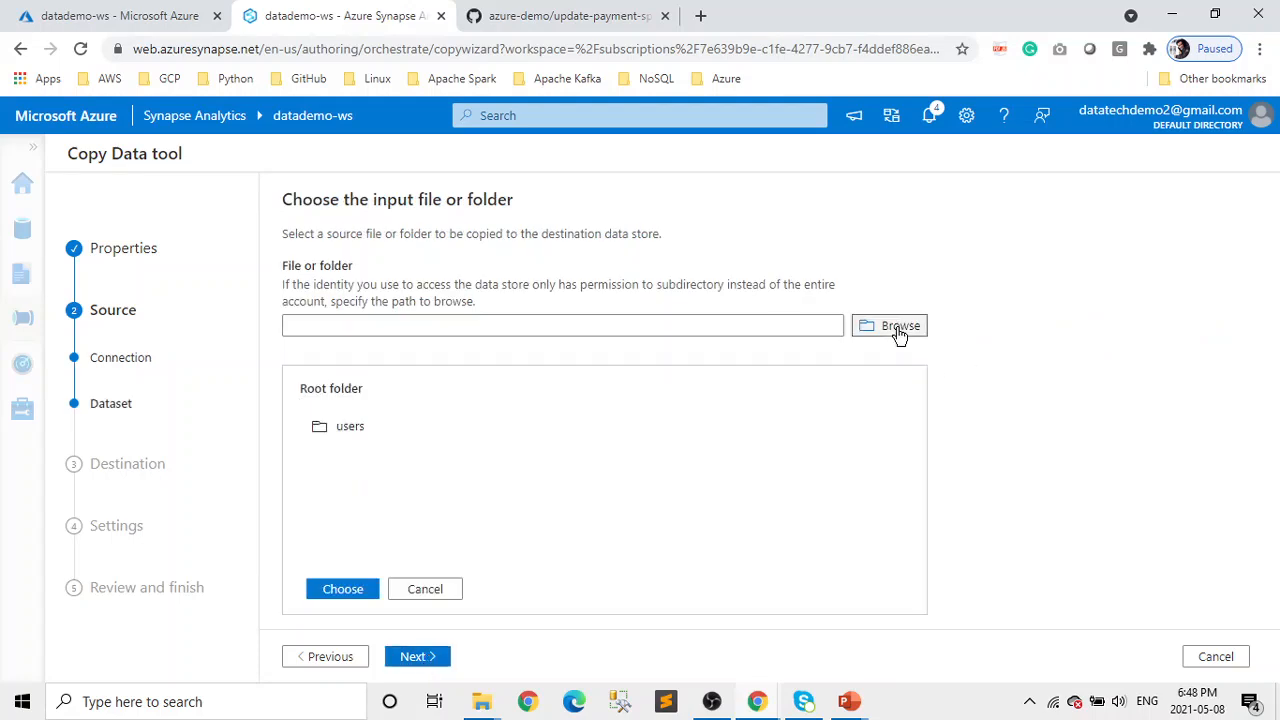
left_click(329, 432)
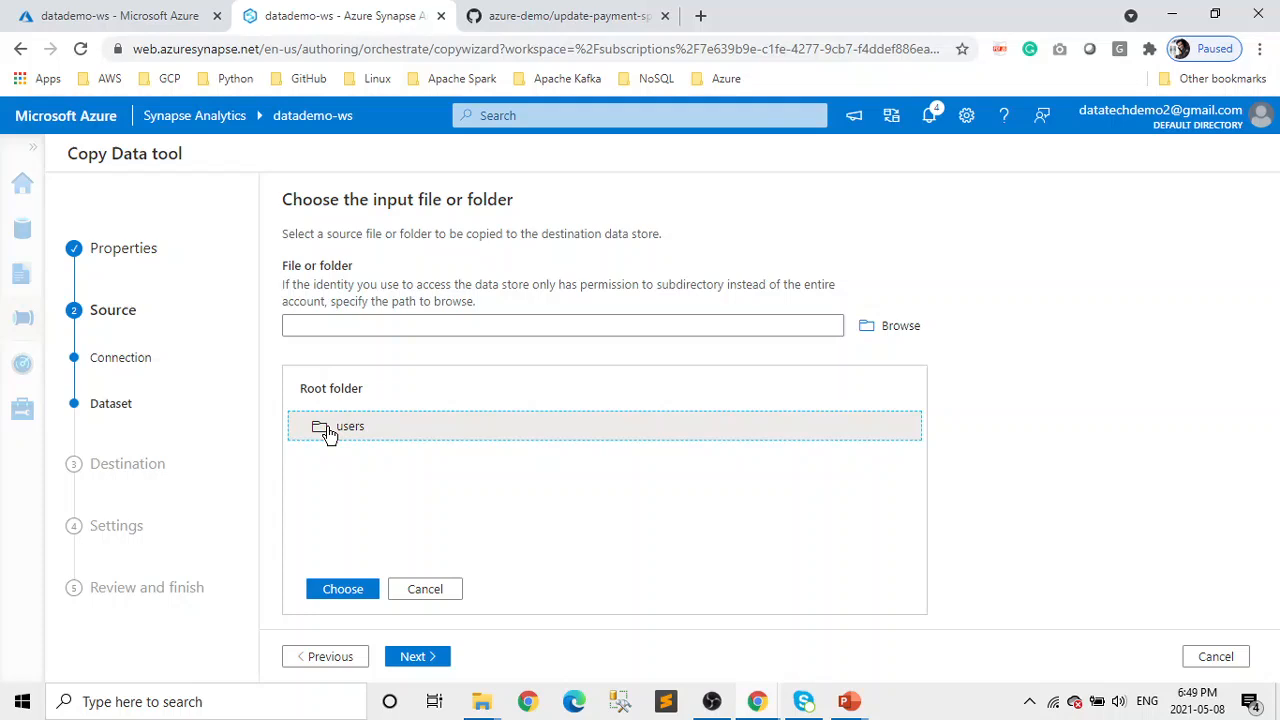
double_click(346, 430)
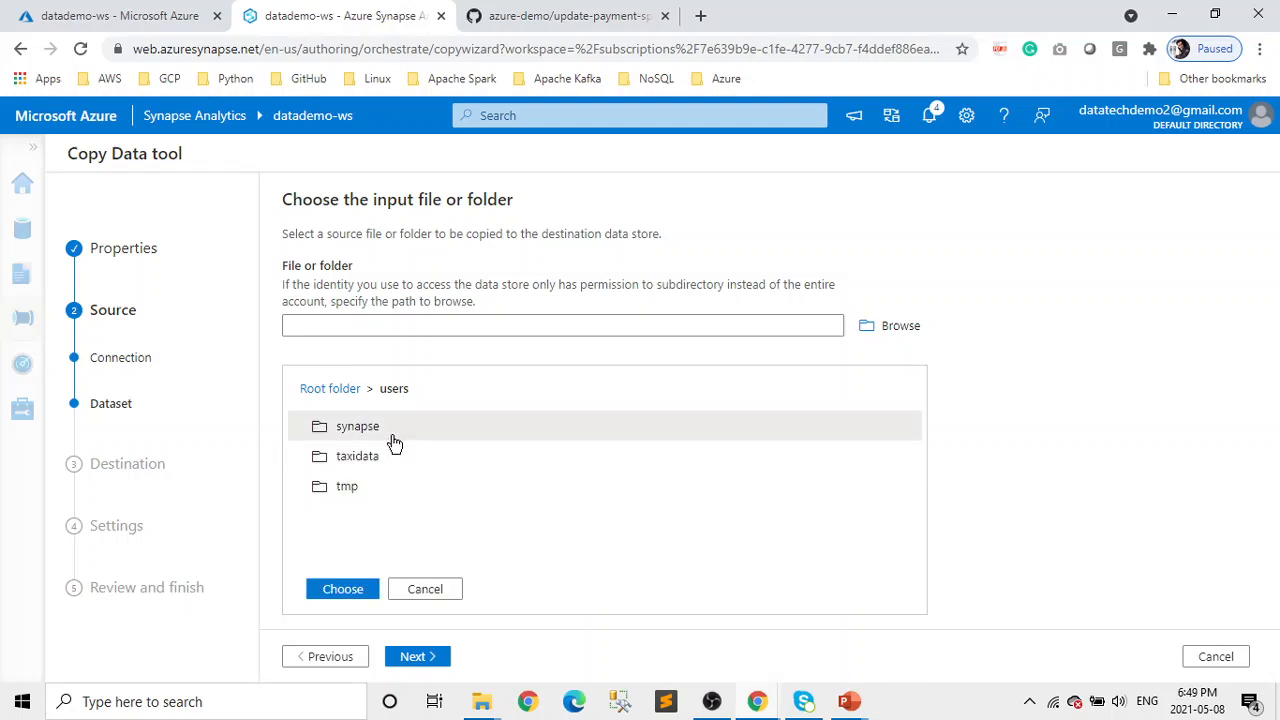
double_click(381, 436)
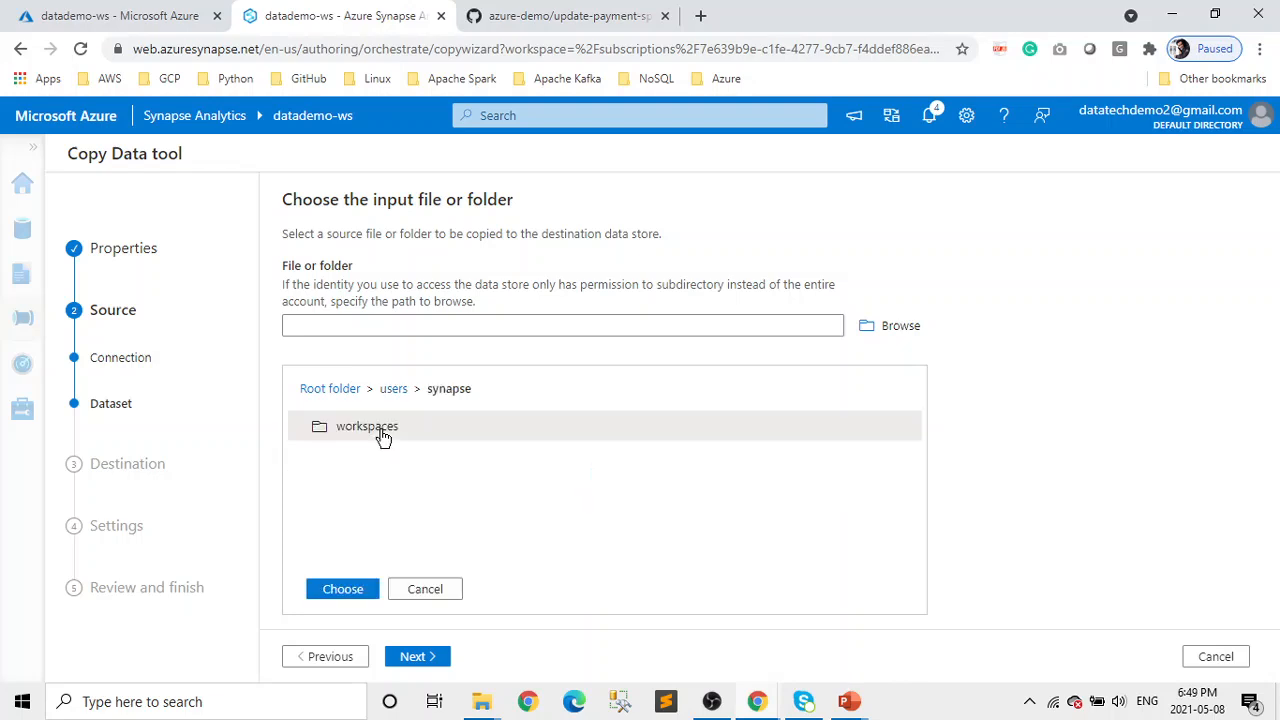
double_click(380, 437)
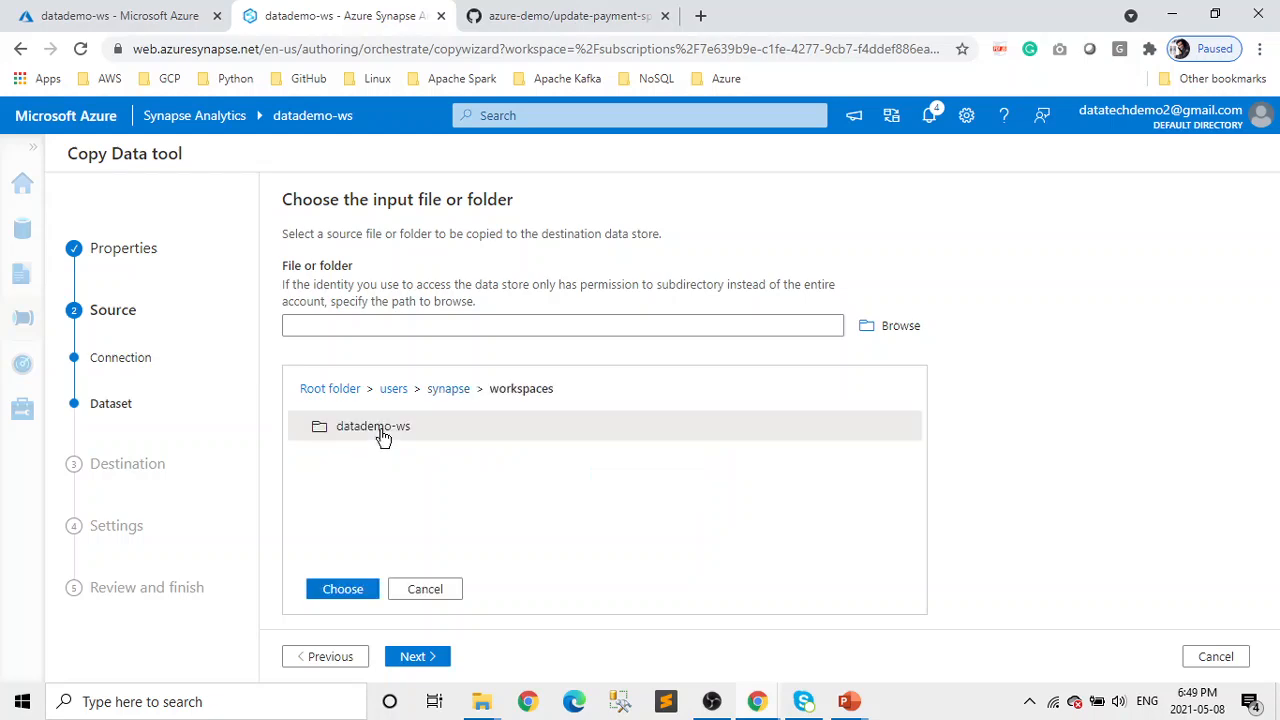
double_click(381, 436)
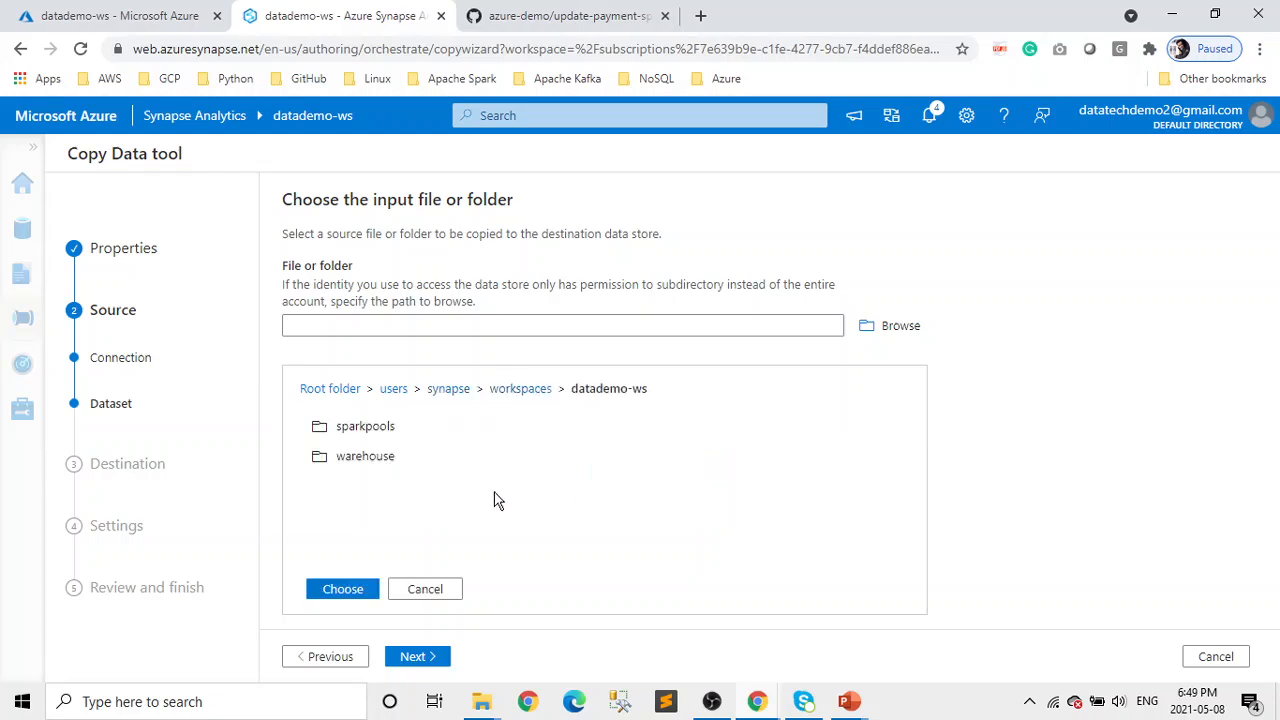
double_click(377, 458)
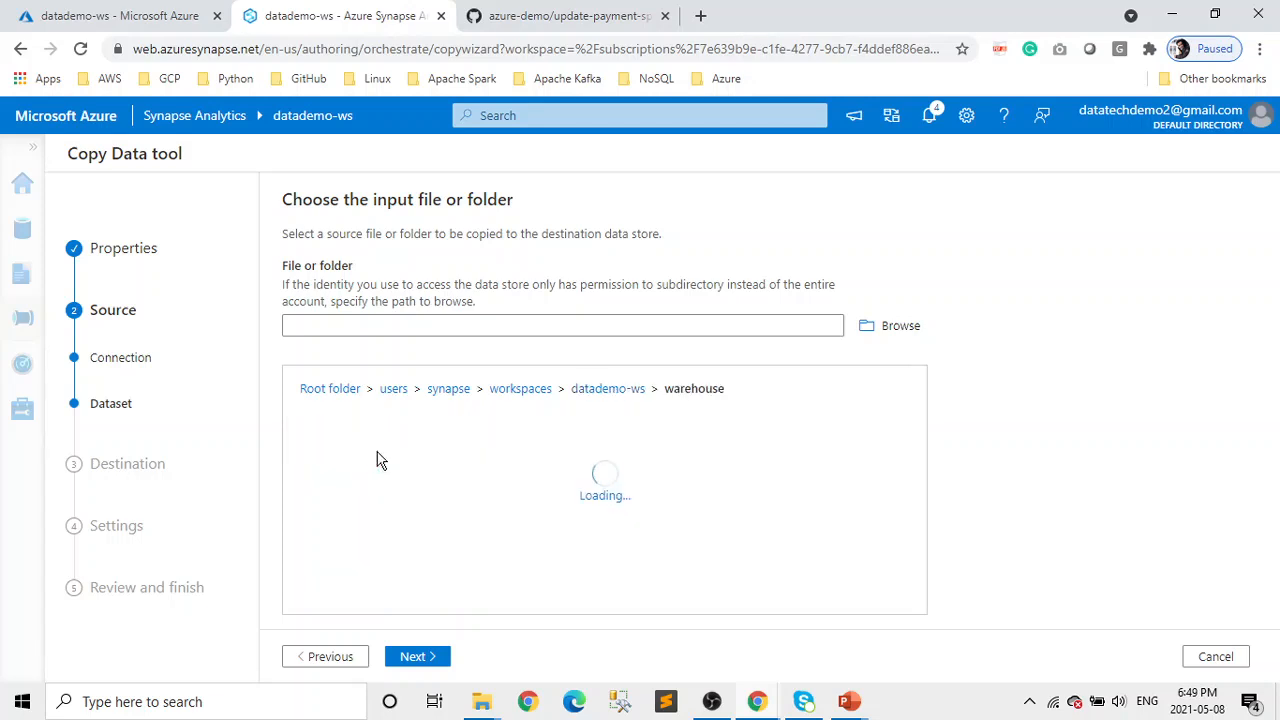
Step: Choose the part-00000 snappy parquet file in nyctaxi.db/greentrip as the input, keeping the Parquet format and snappy compression
left_click(378, 428)
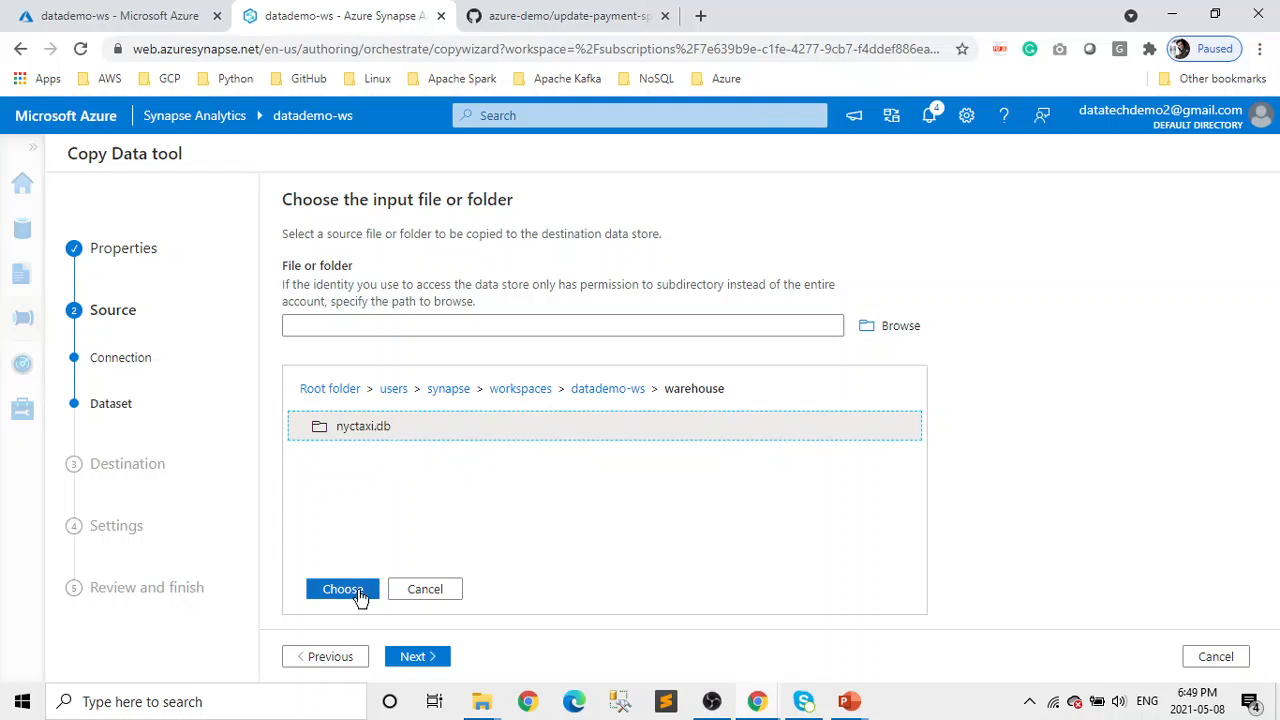
double_click(410, 430)
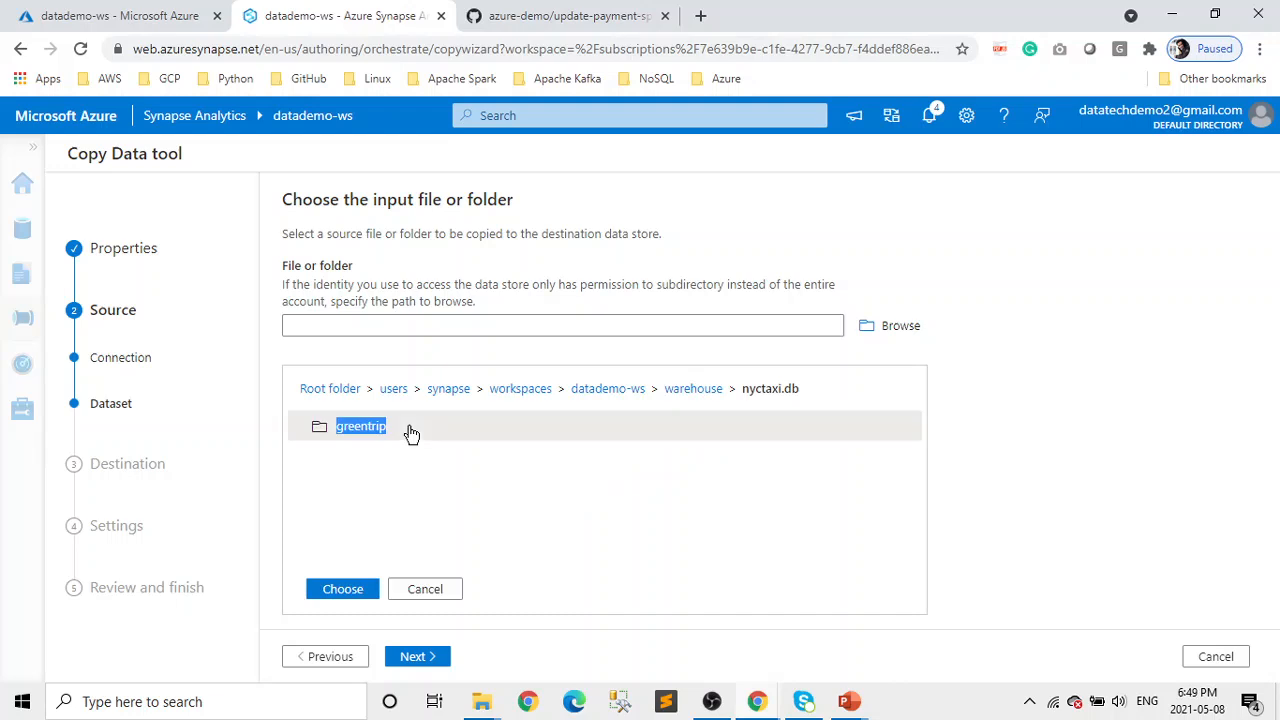
double_click(365, 430)
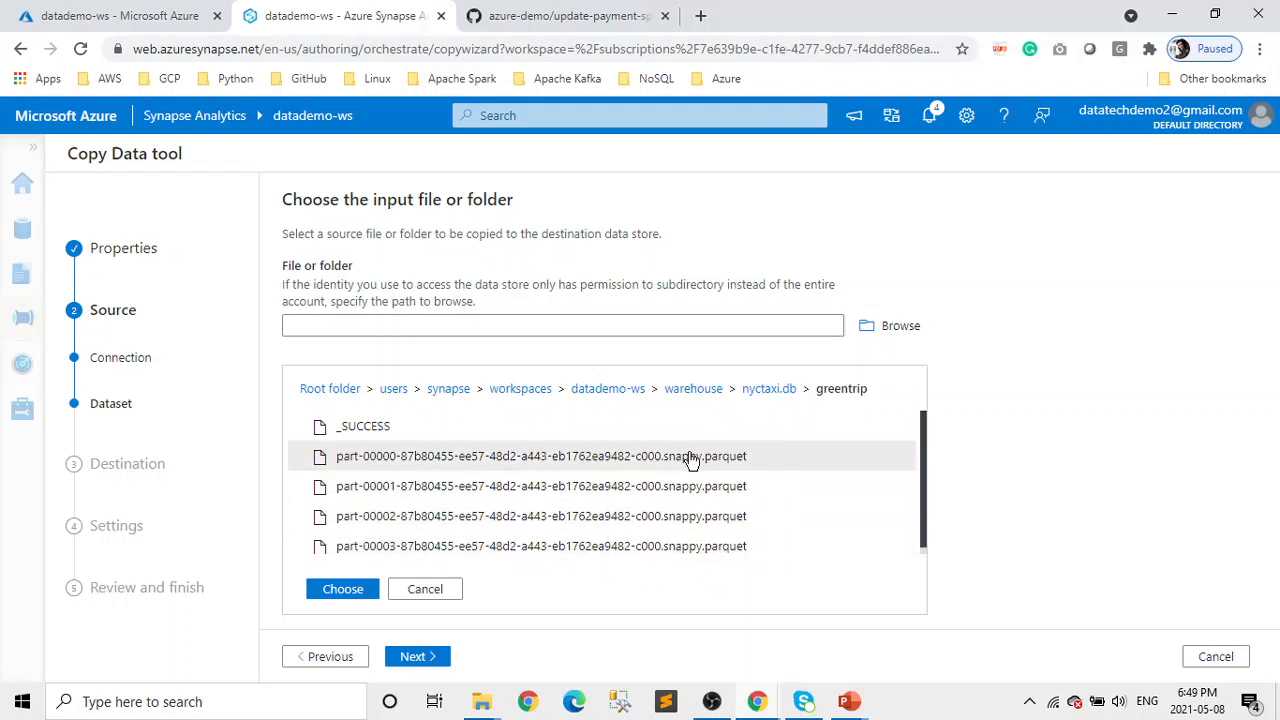
left_click(641, 466)
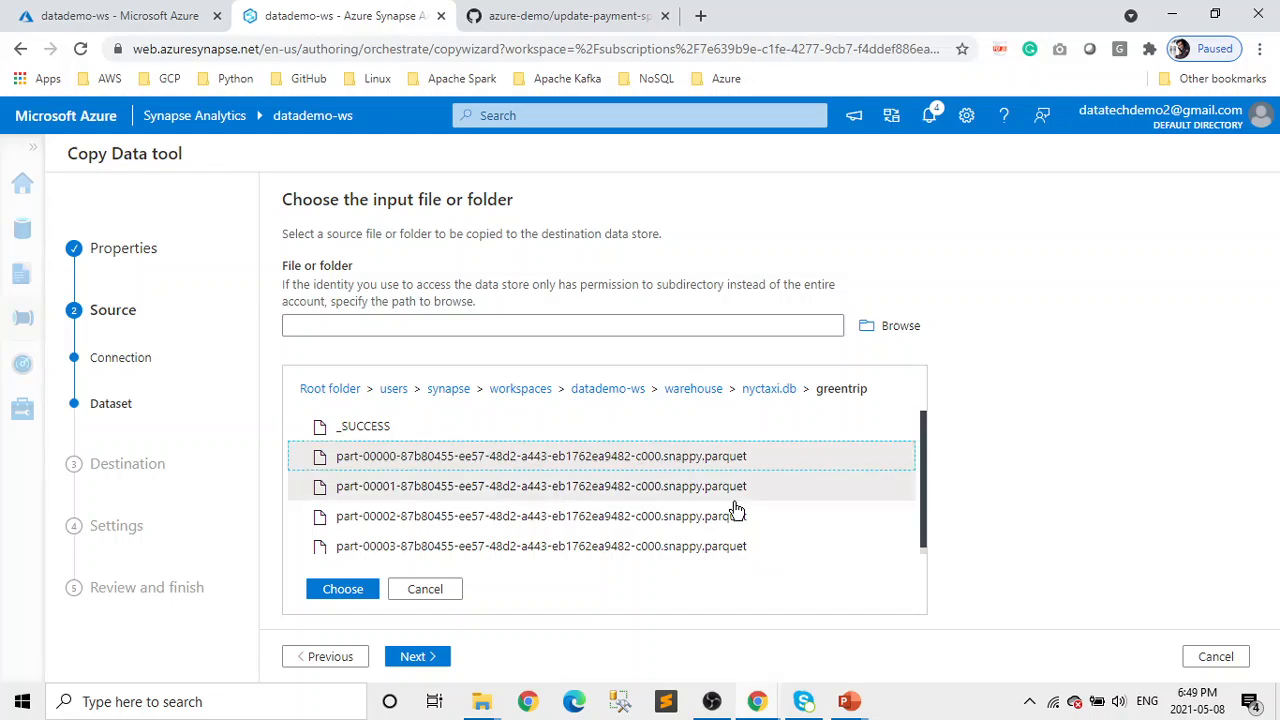
left_click(362, 595)
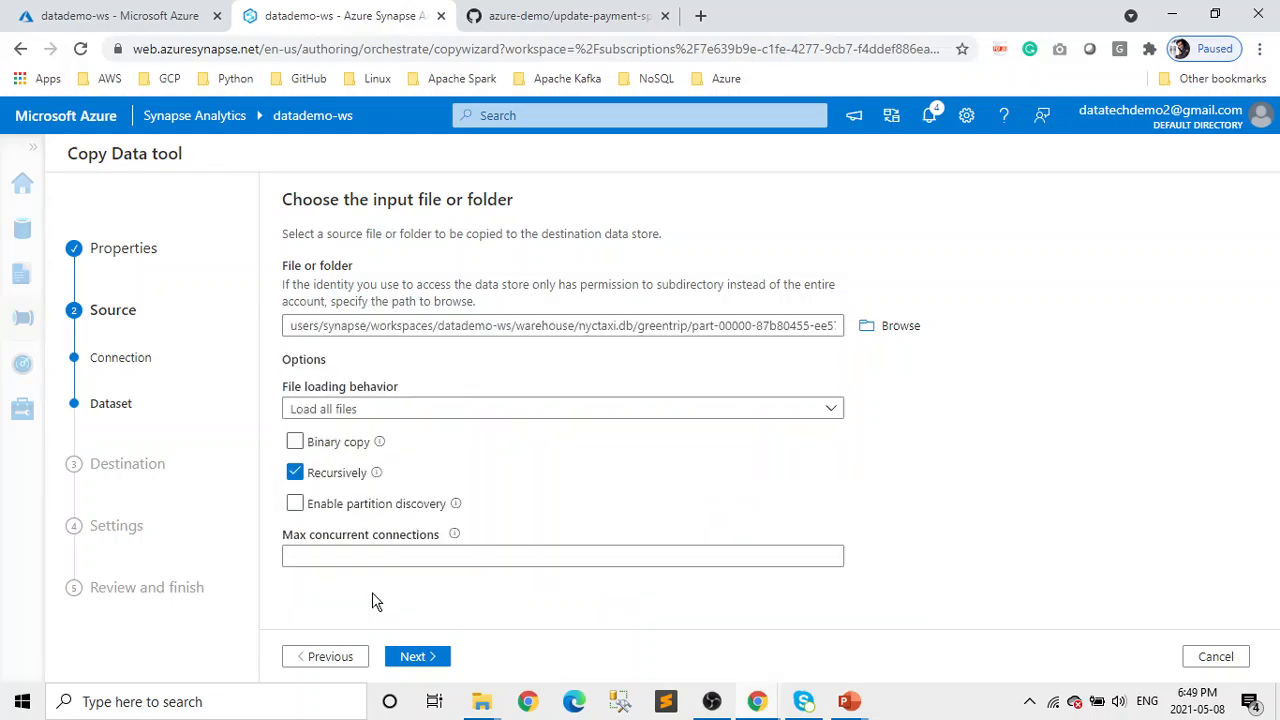
left_click(421, 664)
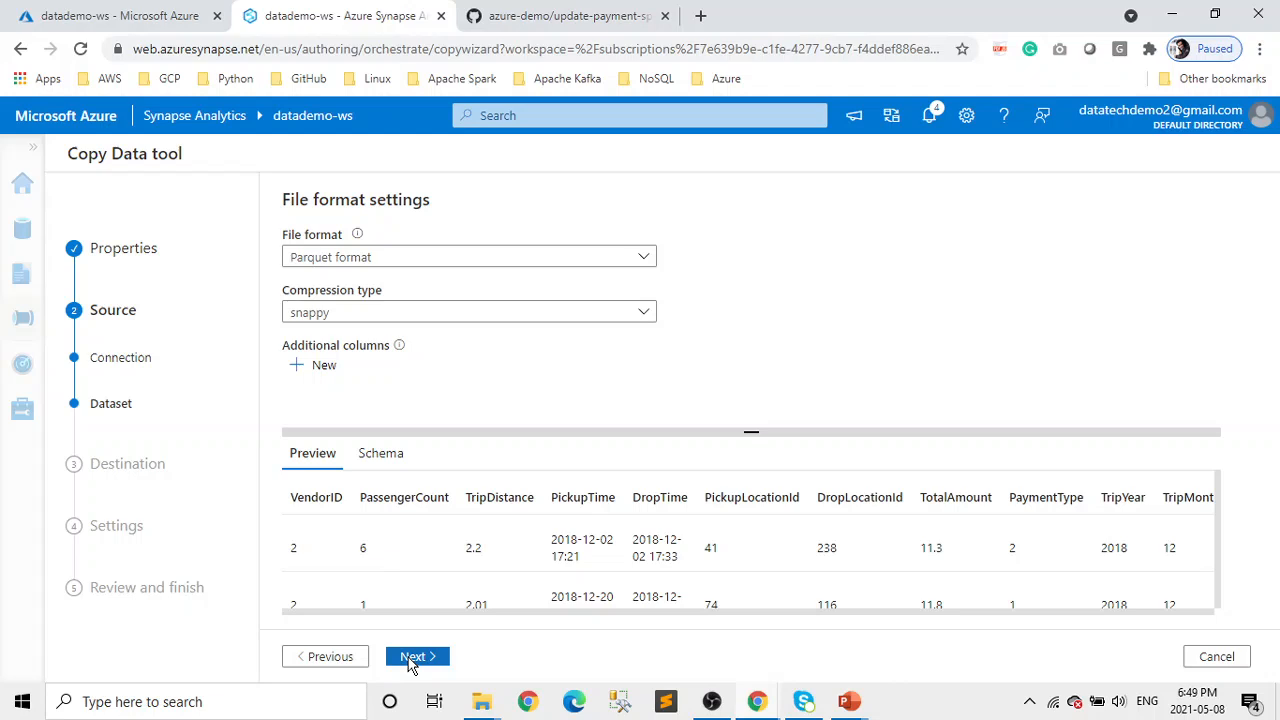
left_click(411, 658)
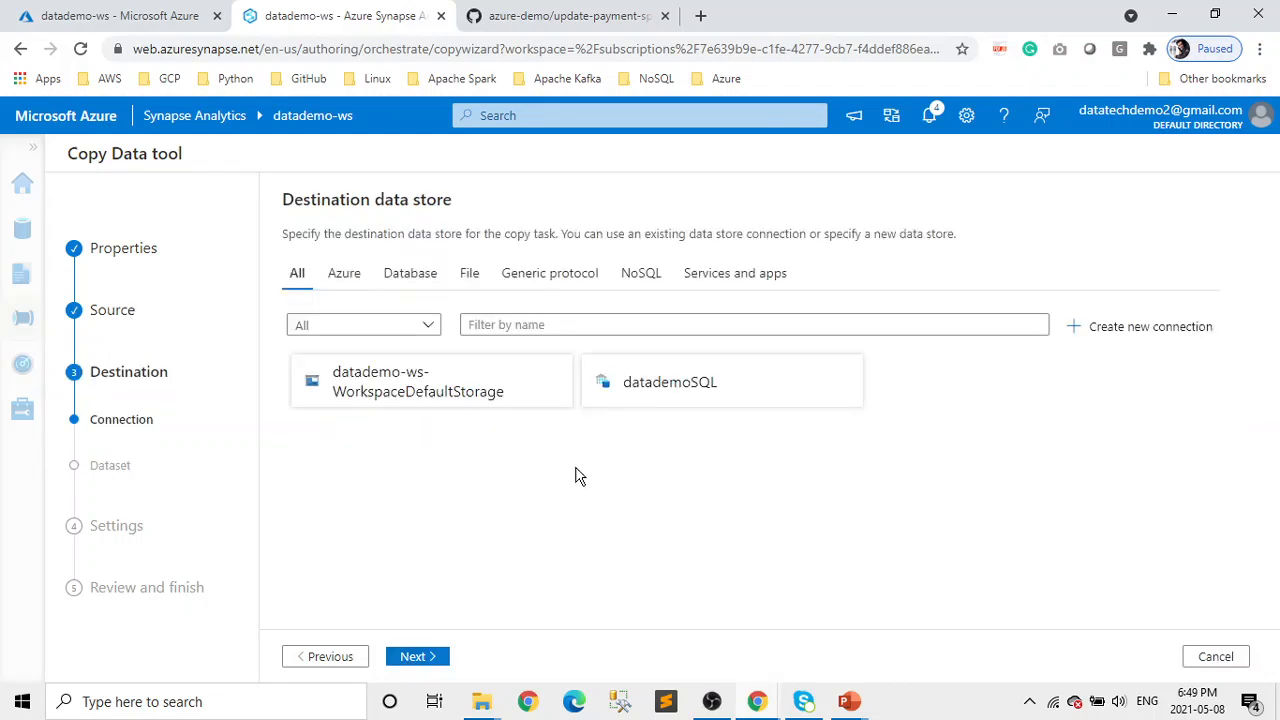
Step: Select datademoSQL as the destination and map the source file to an auto-created table named dbo.greentaxi
left_click(677, 393)
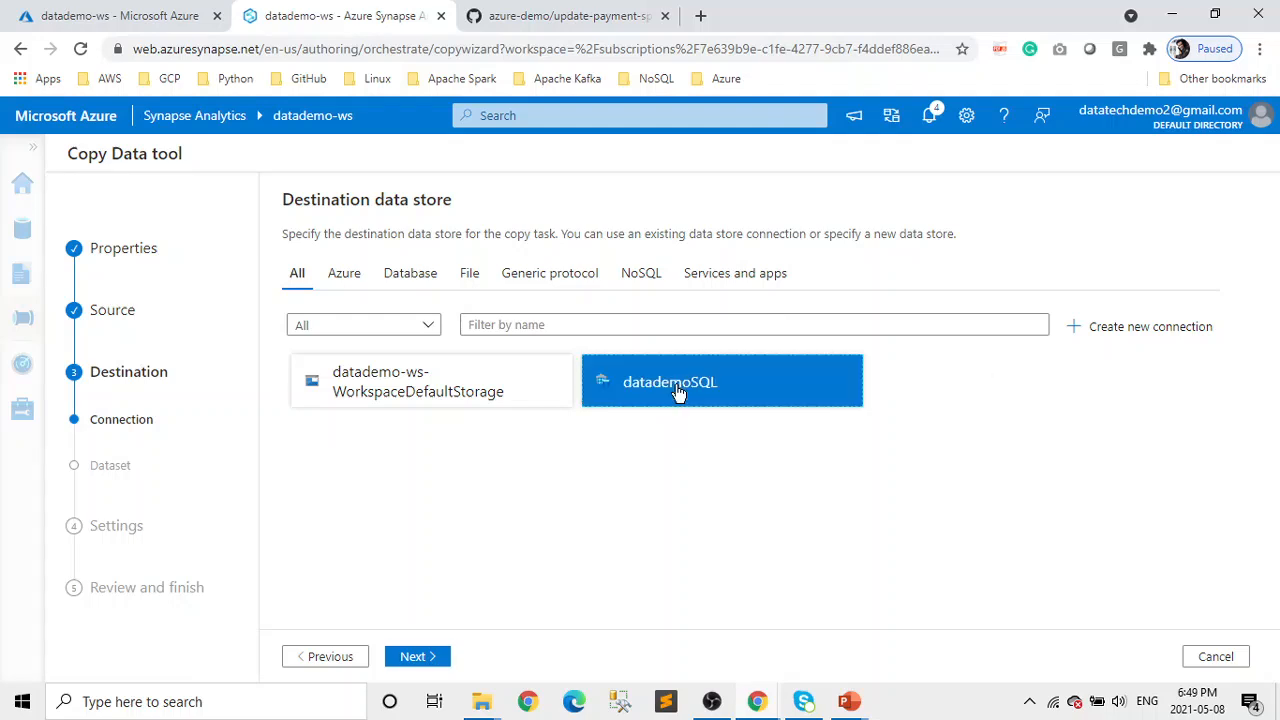
left_click(429, 664)
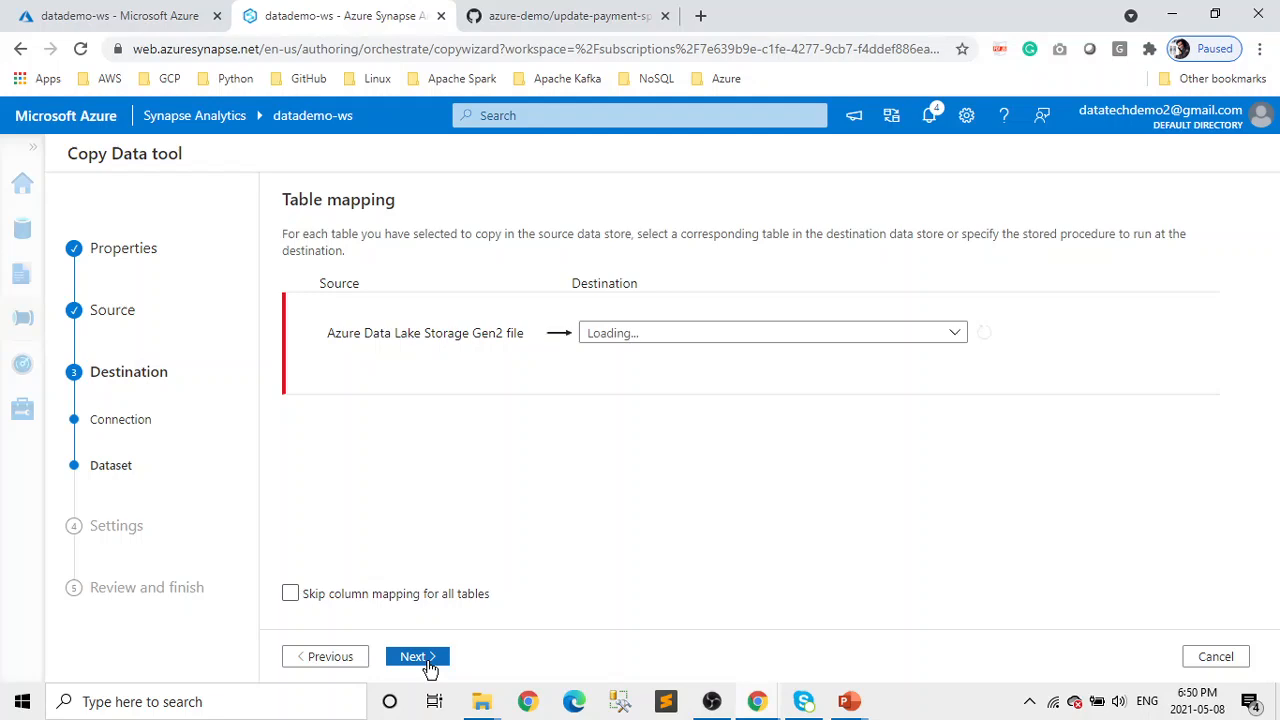
left_click(707, 333)
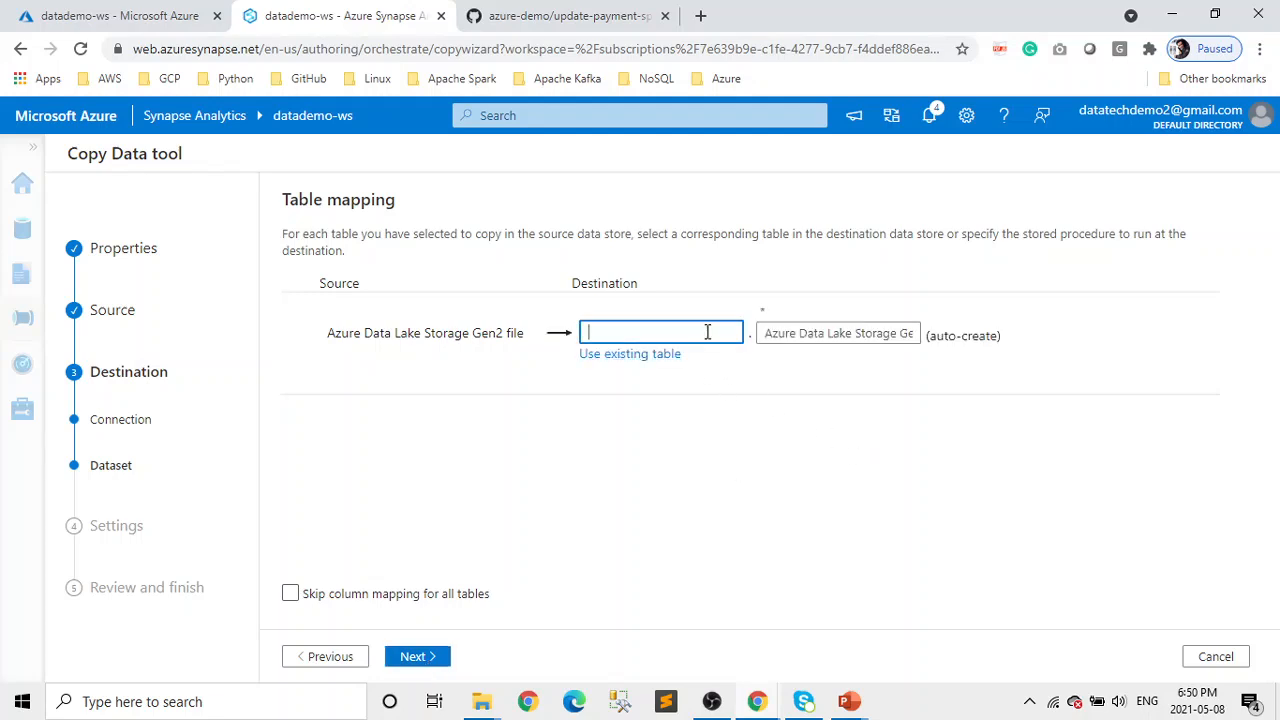
type("dbo")
left_click(785, 333)
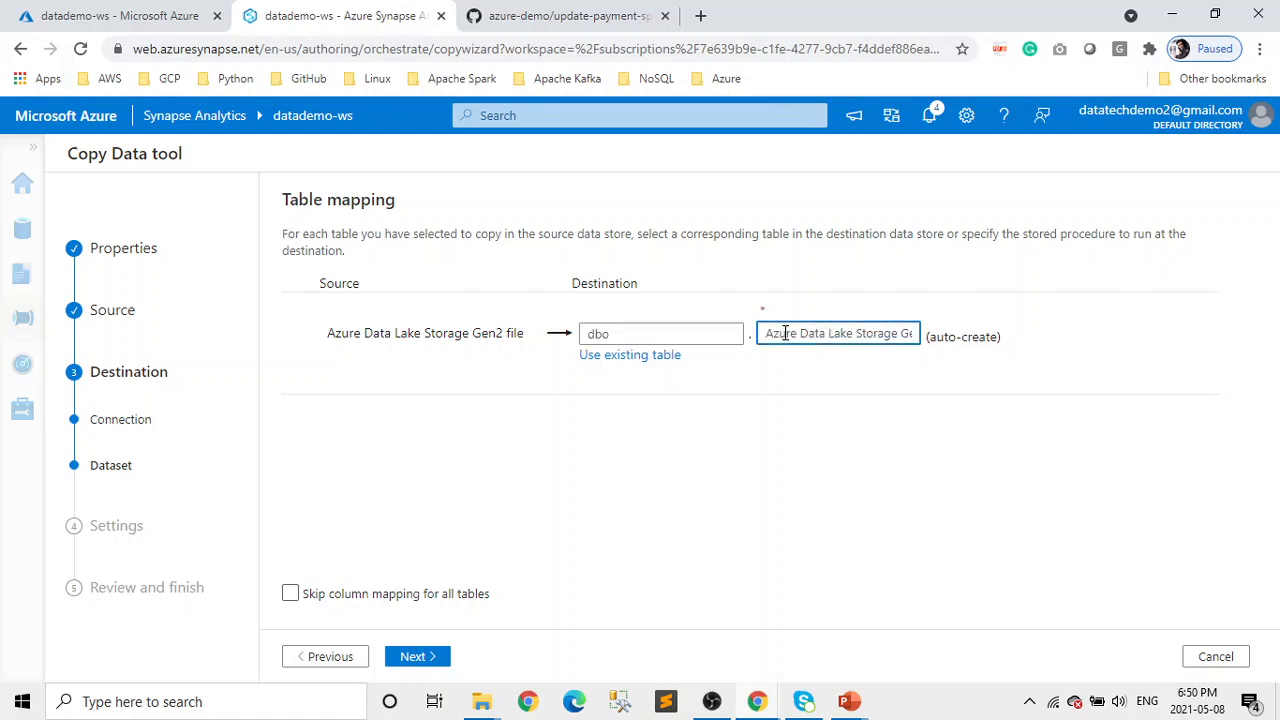
key("ctrl+a")
key("BackSpace")
type("gr")
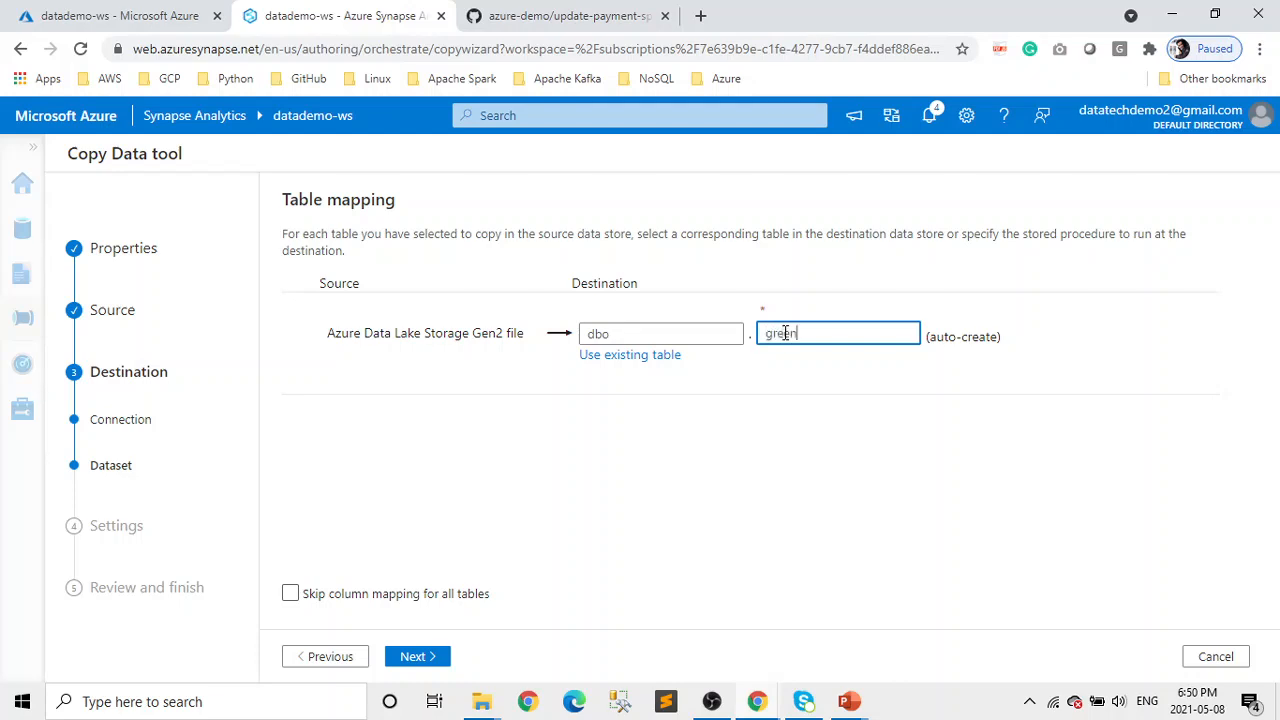
type("eentaxi")
Step: Compare the destination table name with update-payment-sp.sql on GitHub, and accept the table mapping and default column mappings
left_click(609, 18)
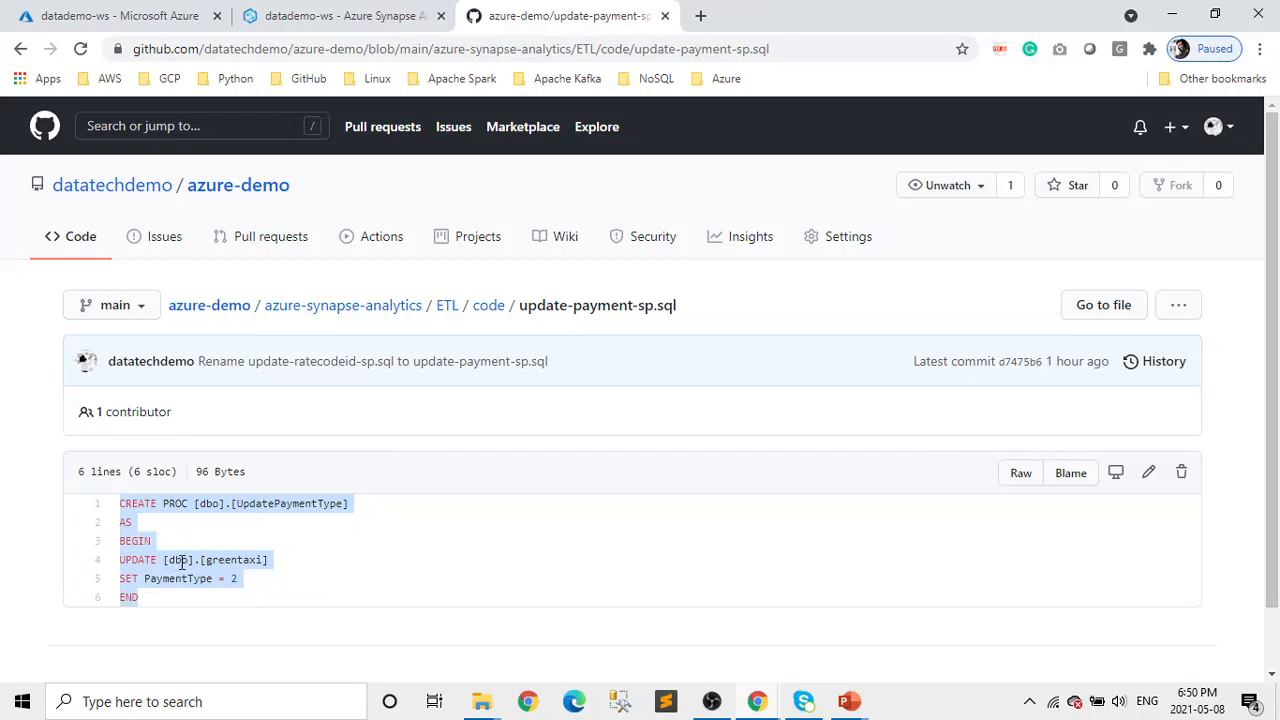
left_click(325, 16)
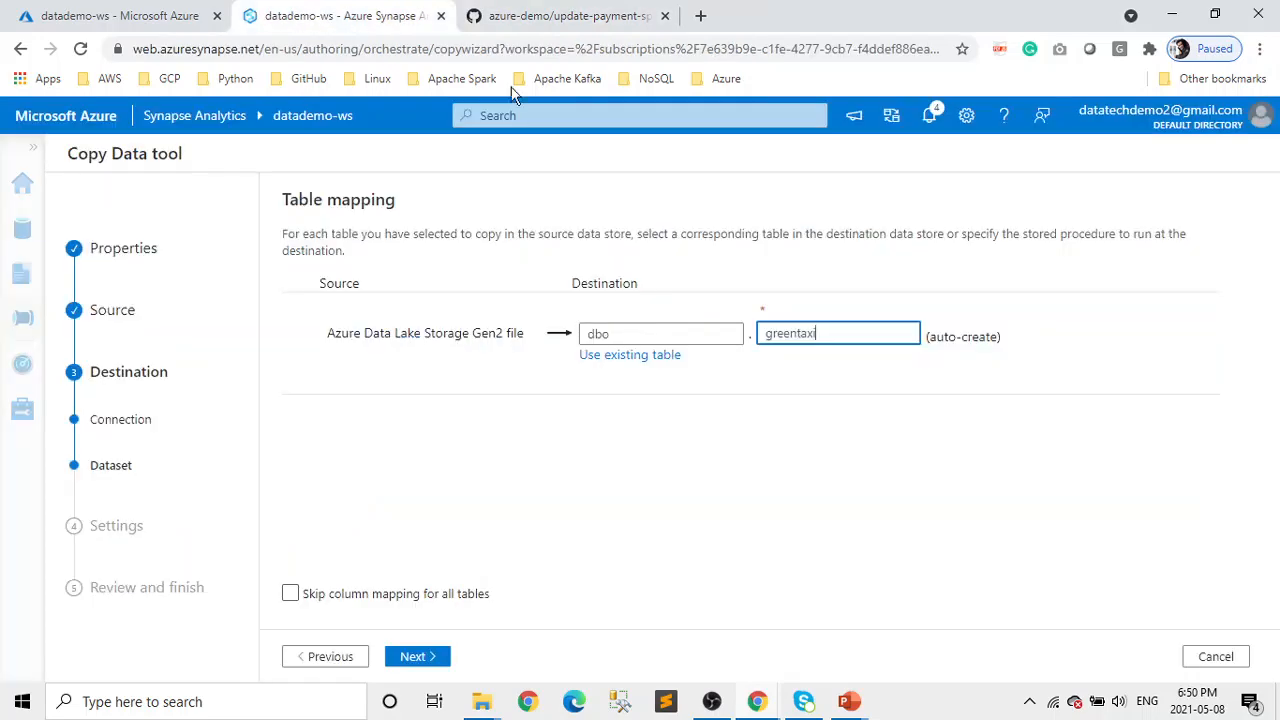
left_click(558, 10)
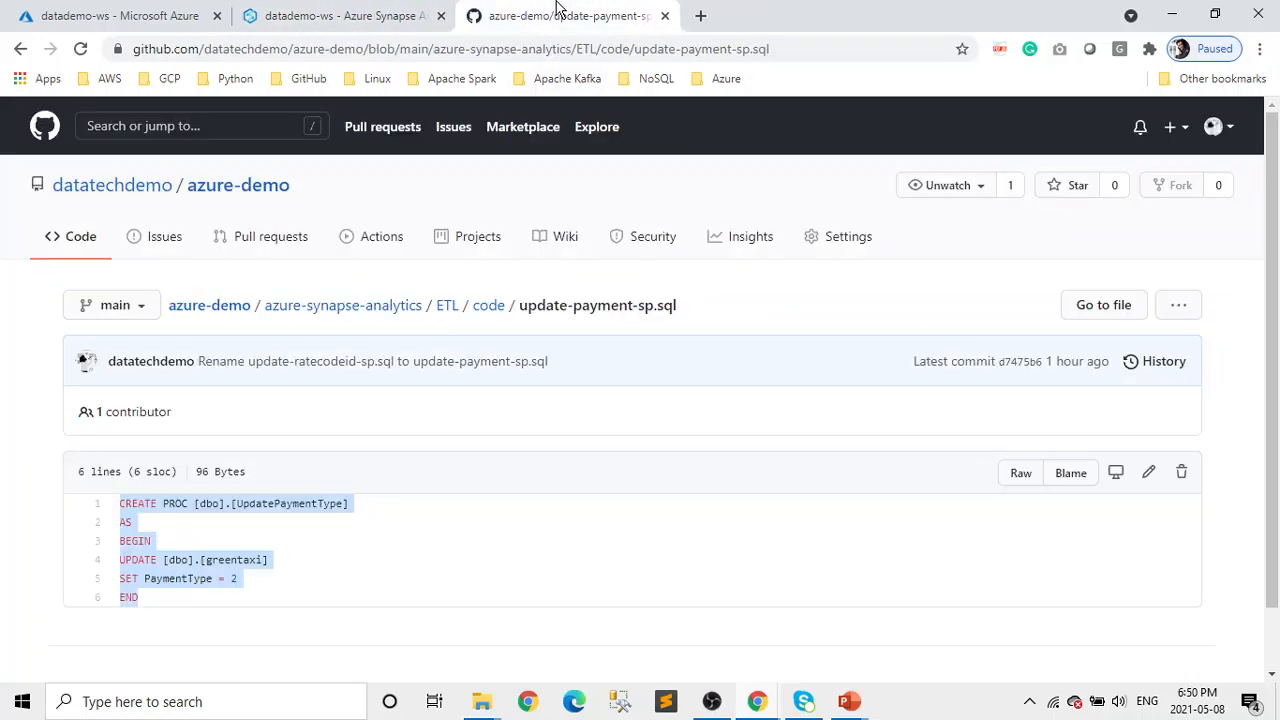
left_click(306, 16)
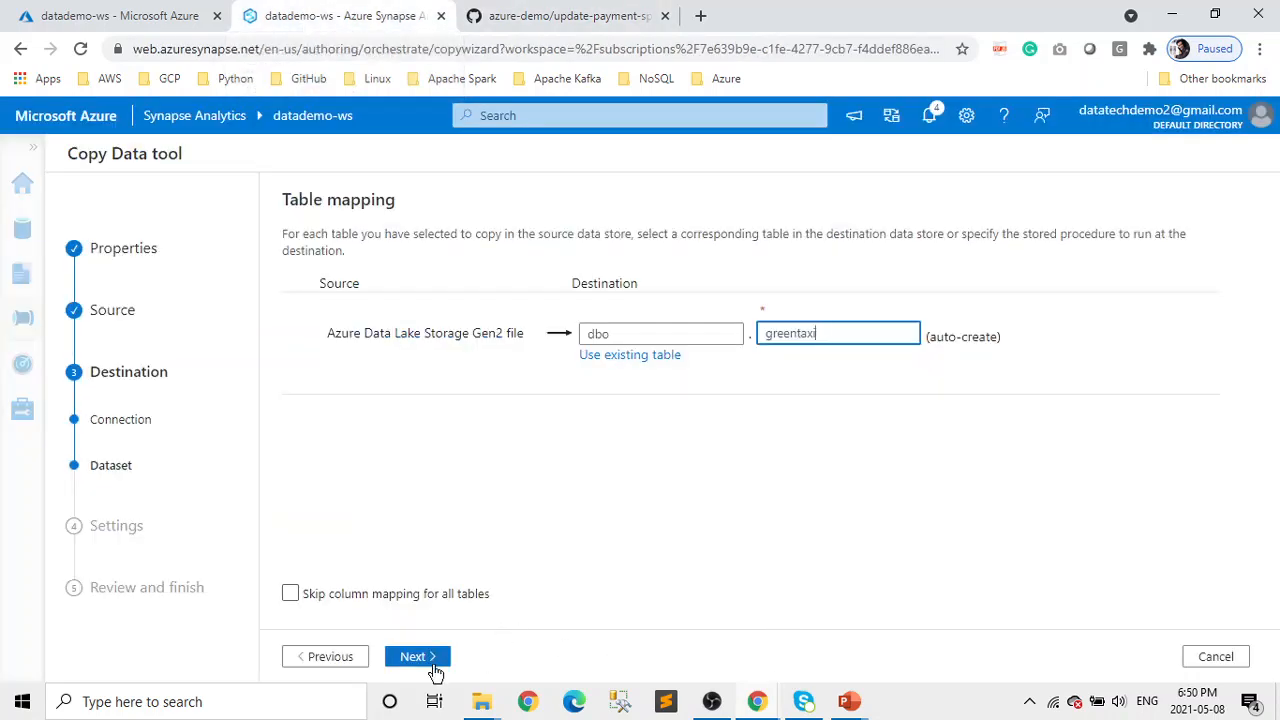
left_click(425, 664)
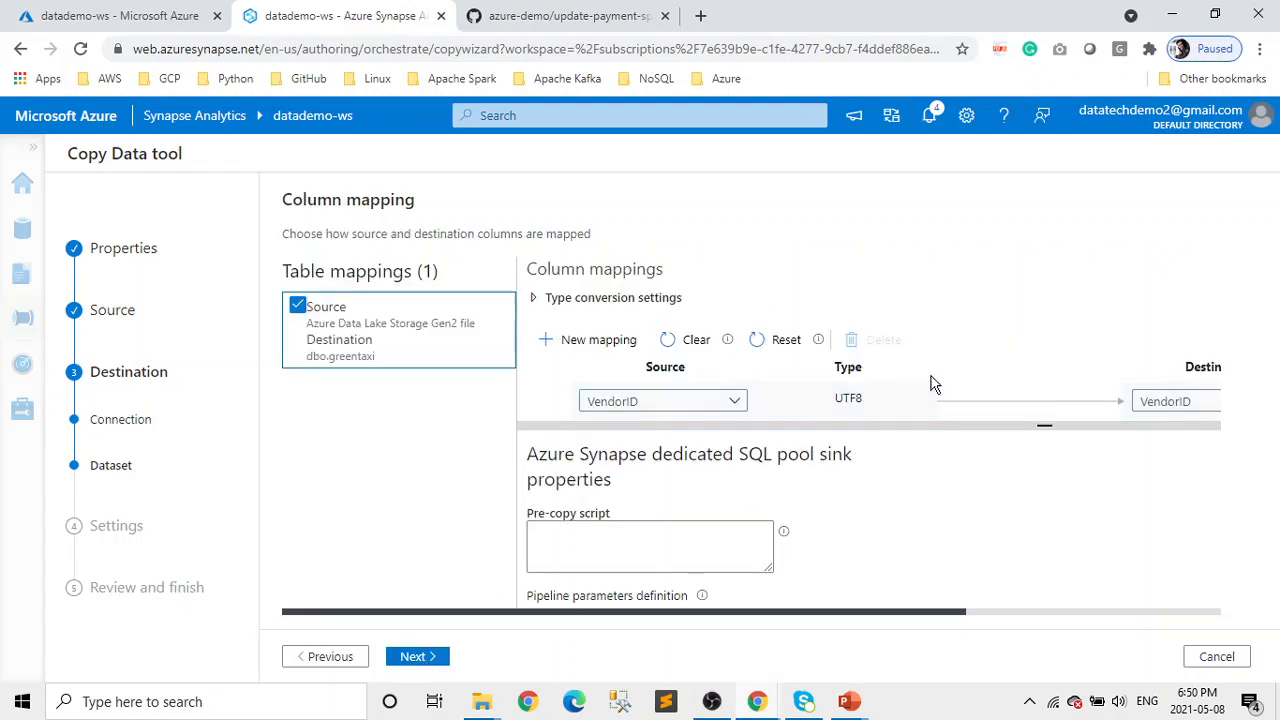
scroll(930, 383, "down", 2)
scroll(930, 383, "down", 5)
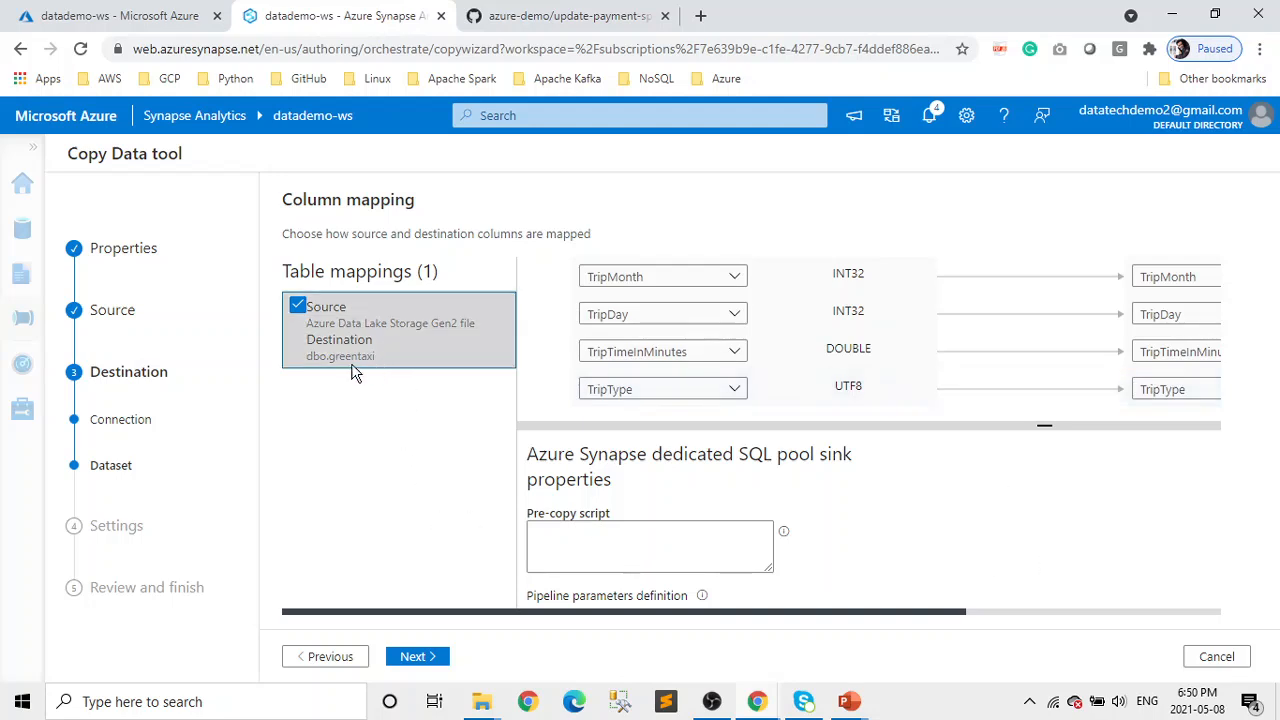
left_click(590, 14)
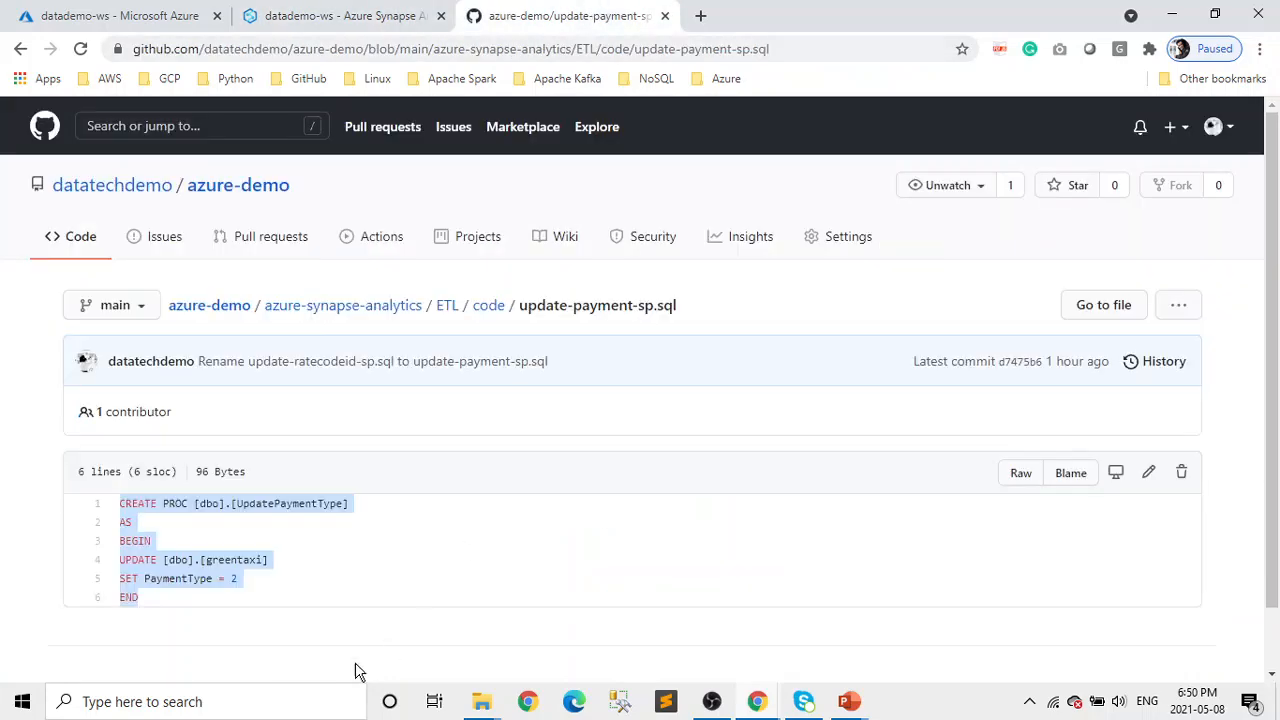
left_click(340, 15)
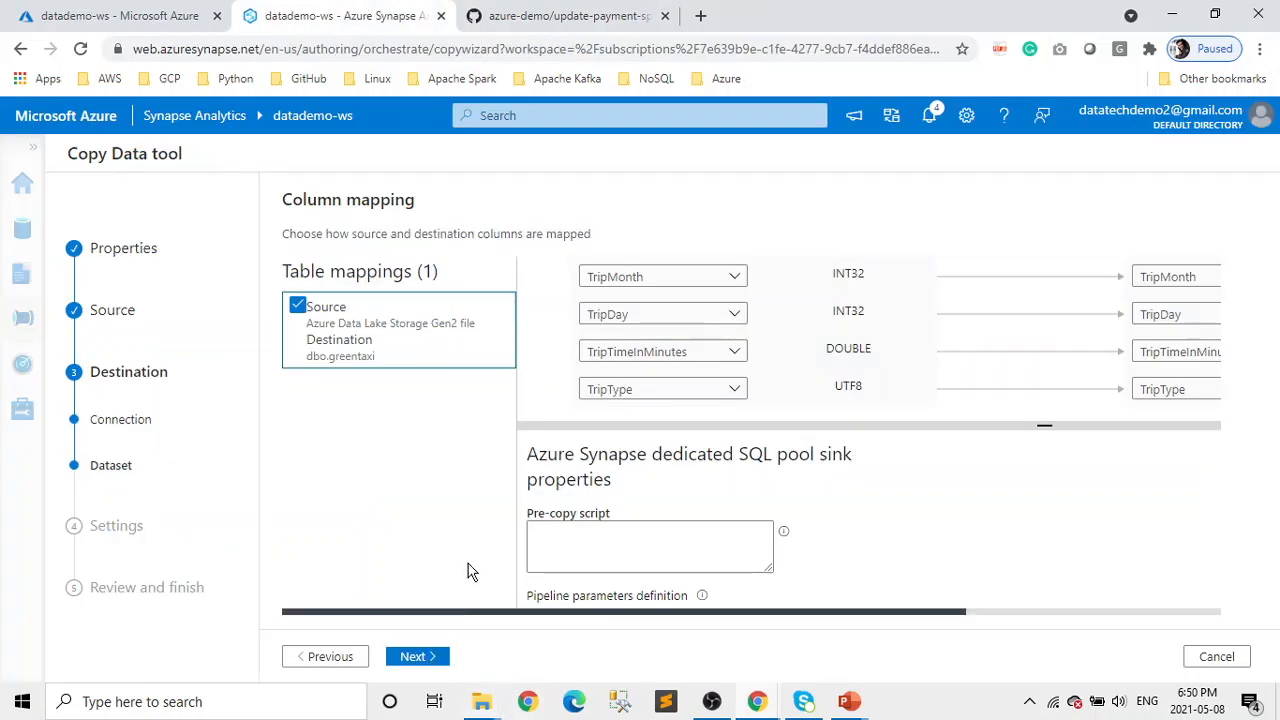
left_click(422, 658)
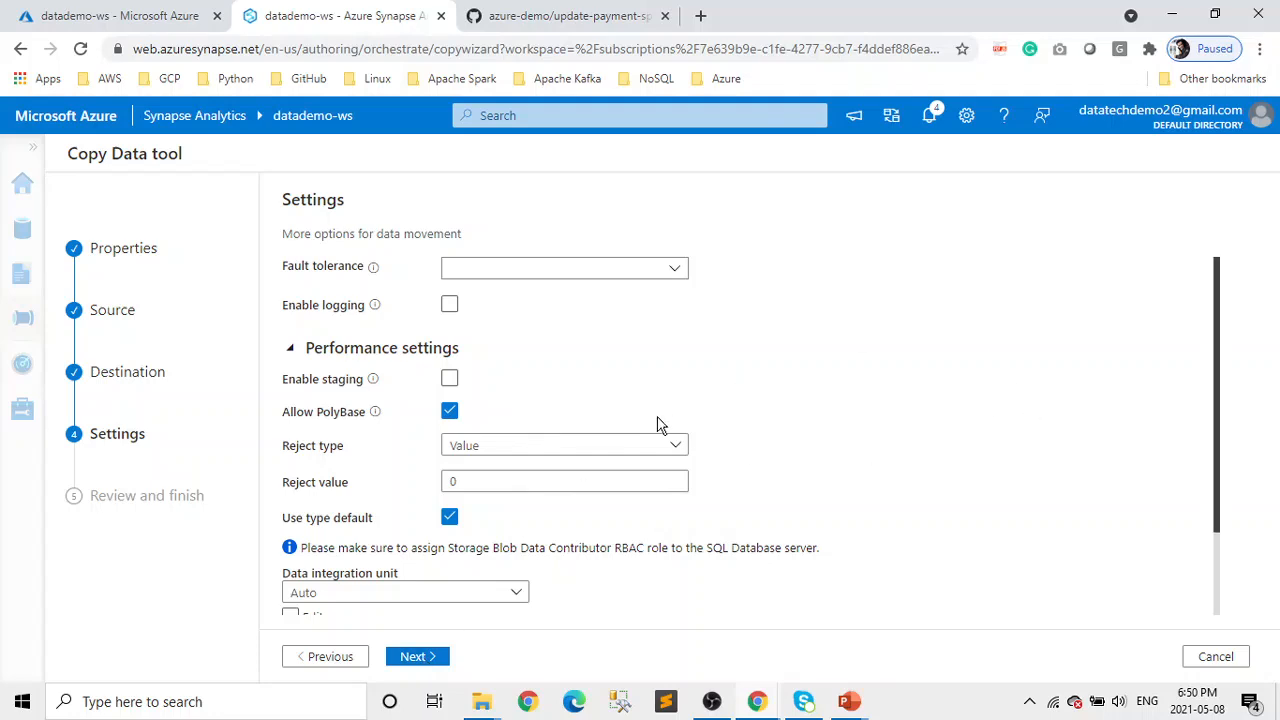
Step: Enable staging through datademo-ws-WorkspaceDefaultStorage with users/tmp as the storage path, and accept the remaining copy settings
left_click(450, 380)
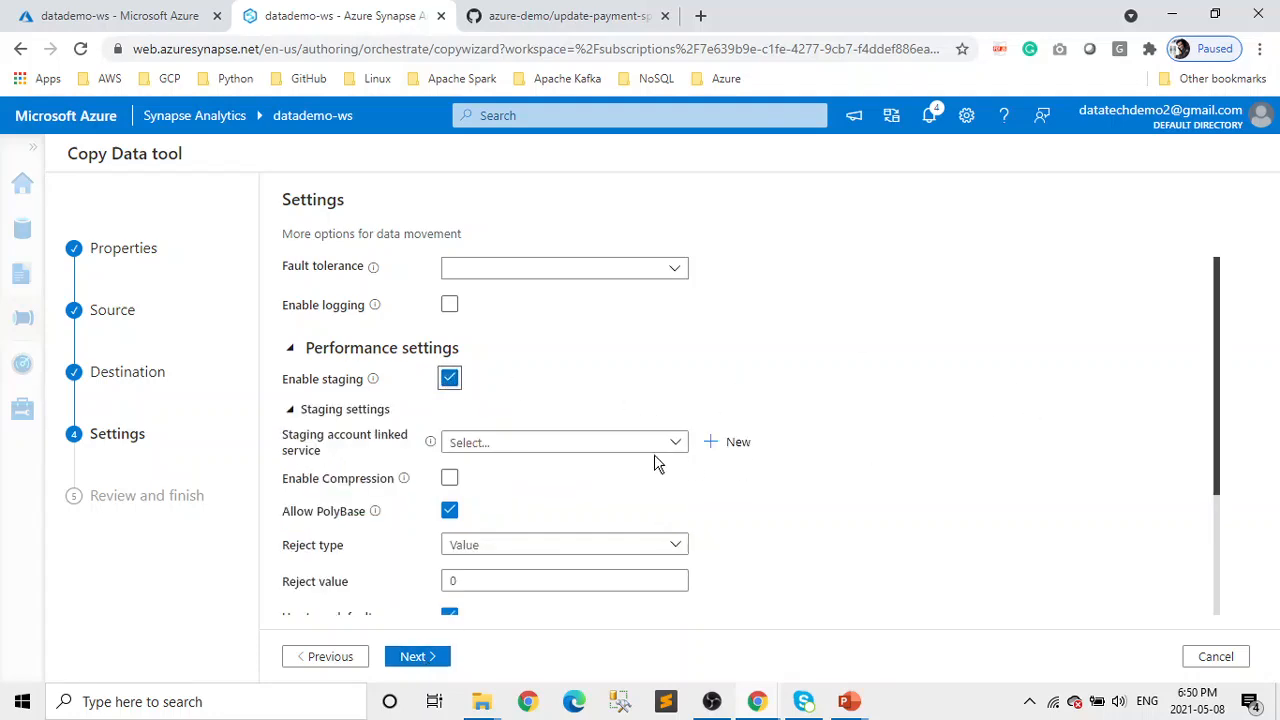
left_click(678, 443)
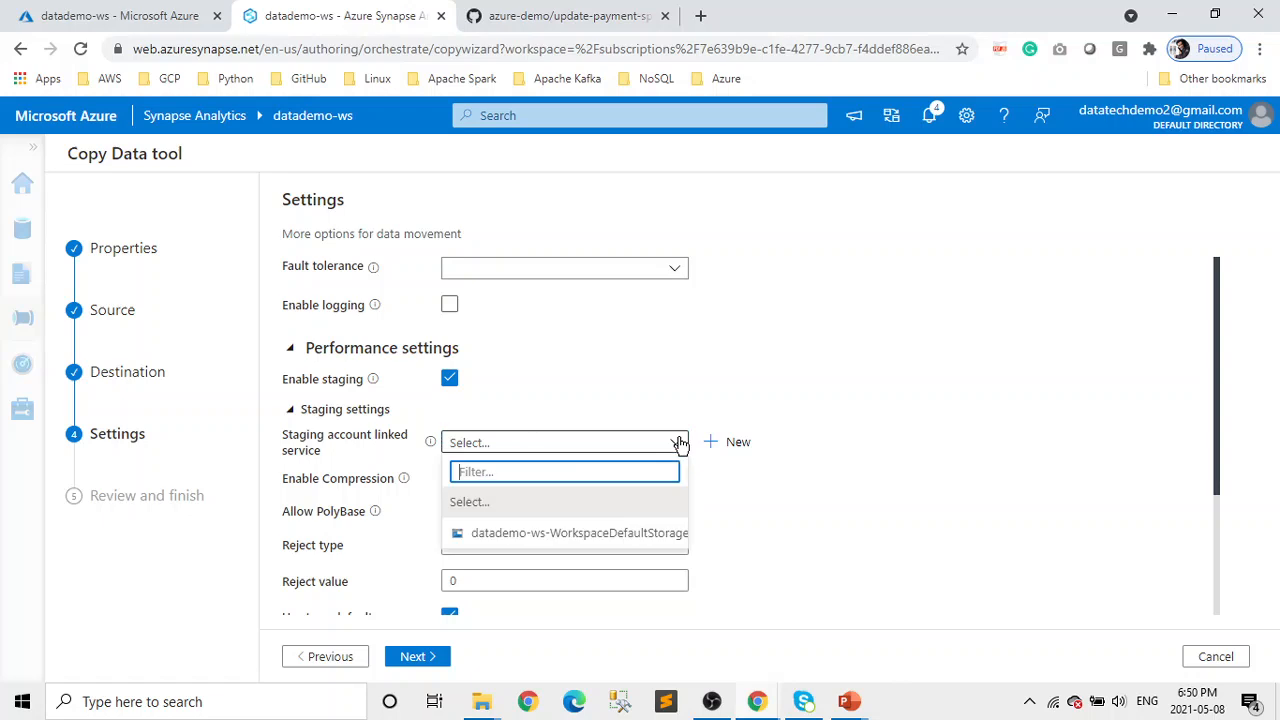
left_click(626, 532)
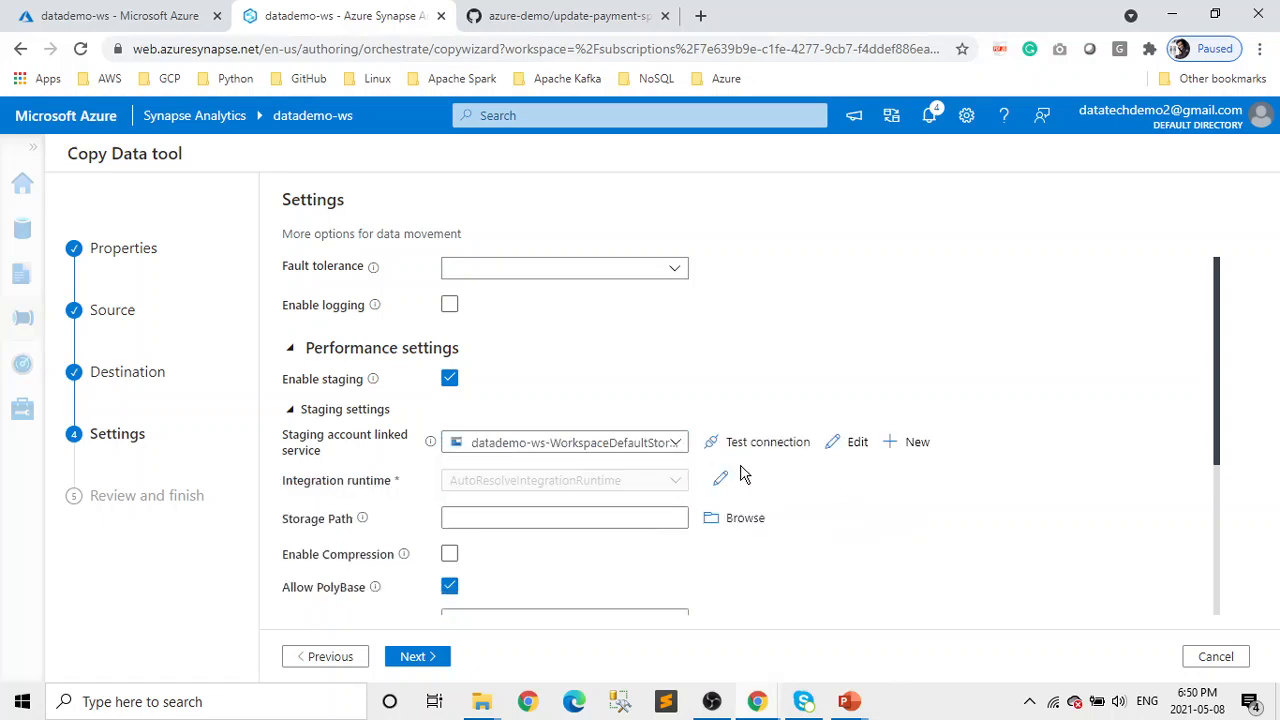
left_click(745, 519)
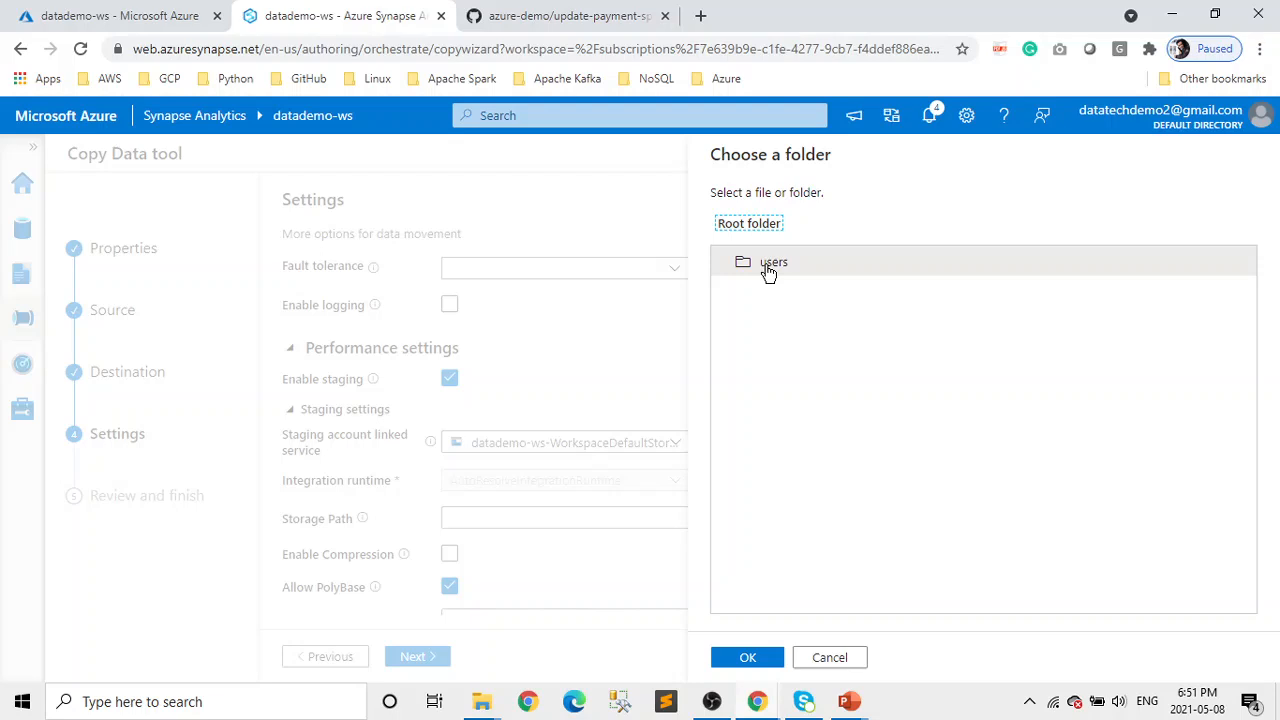
left_click(768, 272)
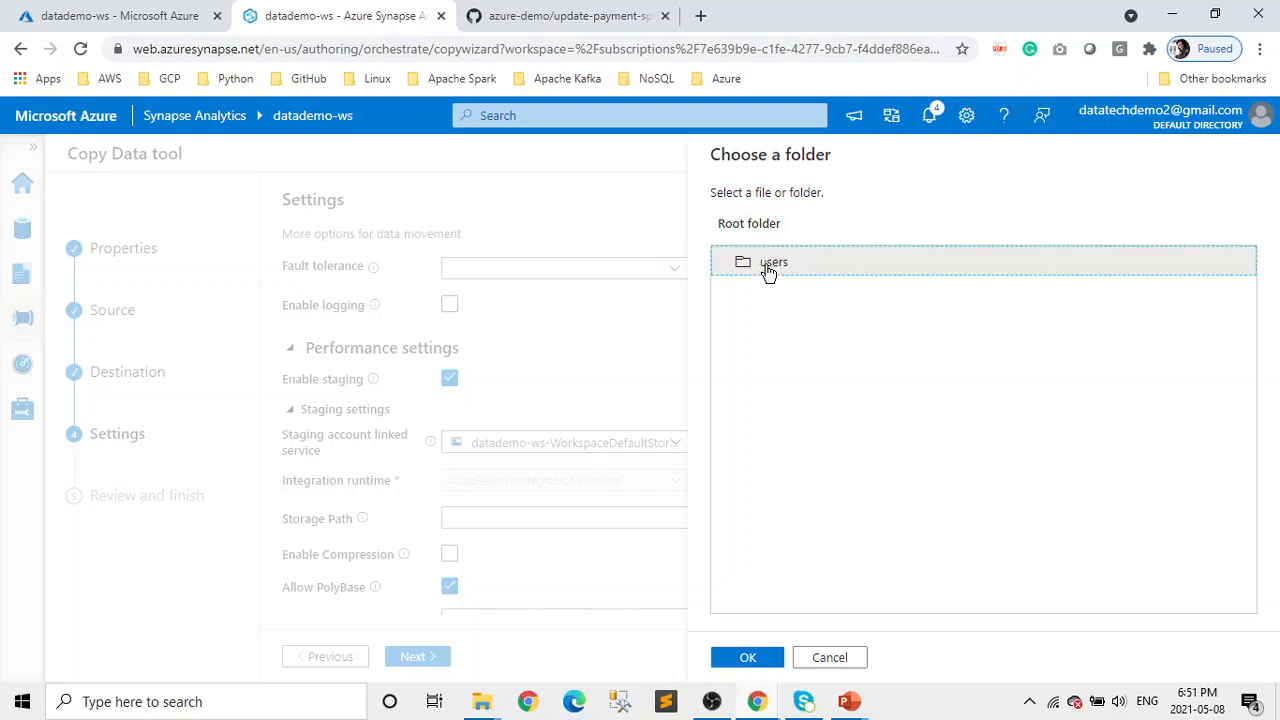
double_click(768, 265)
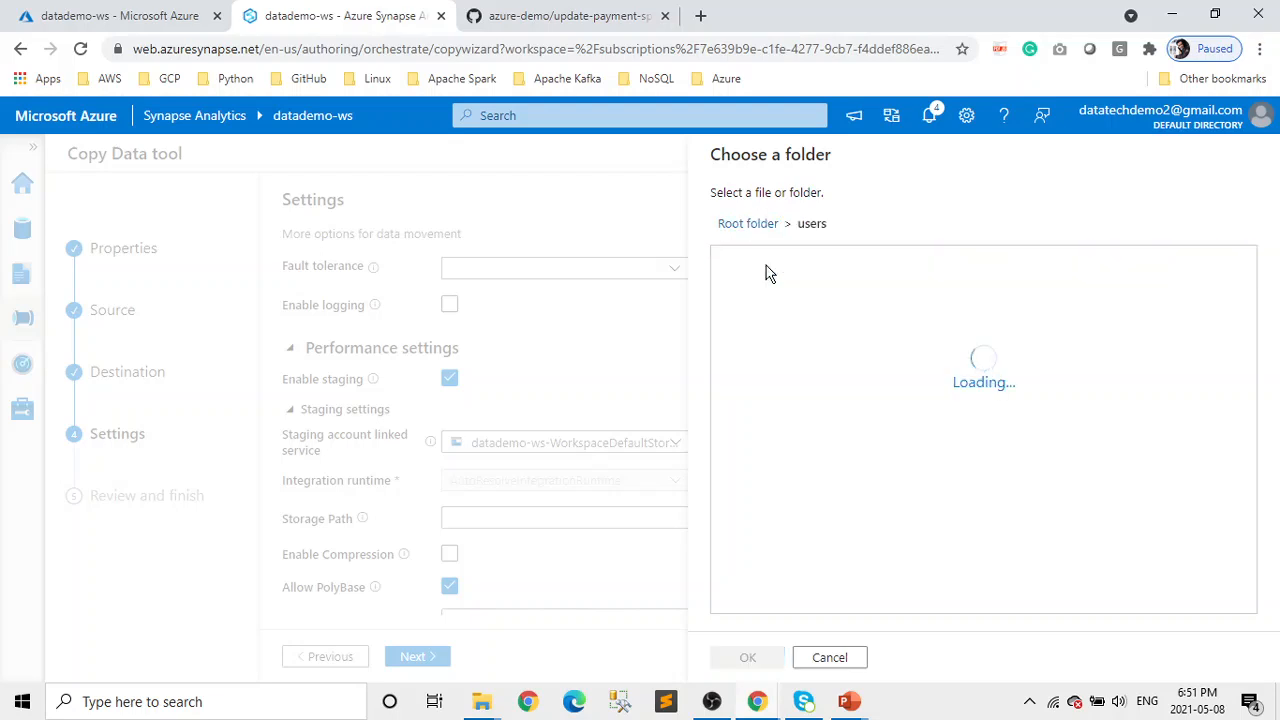
left_click(770, 324)
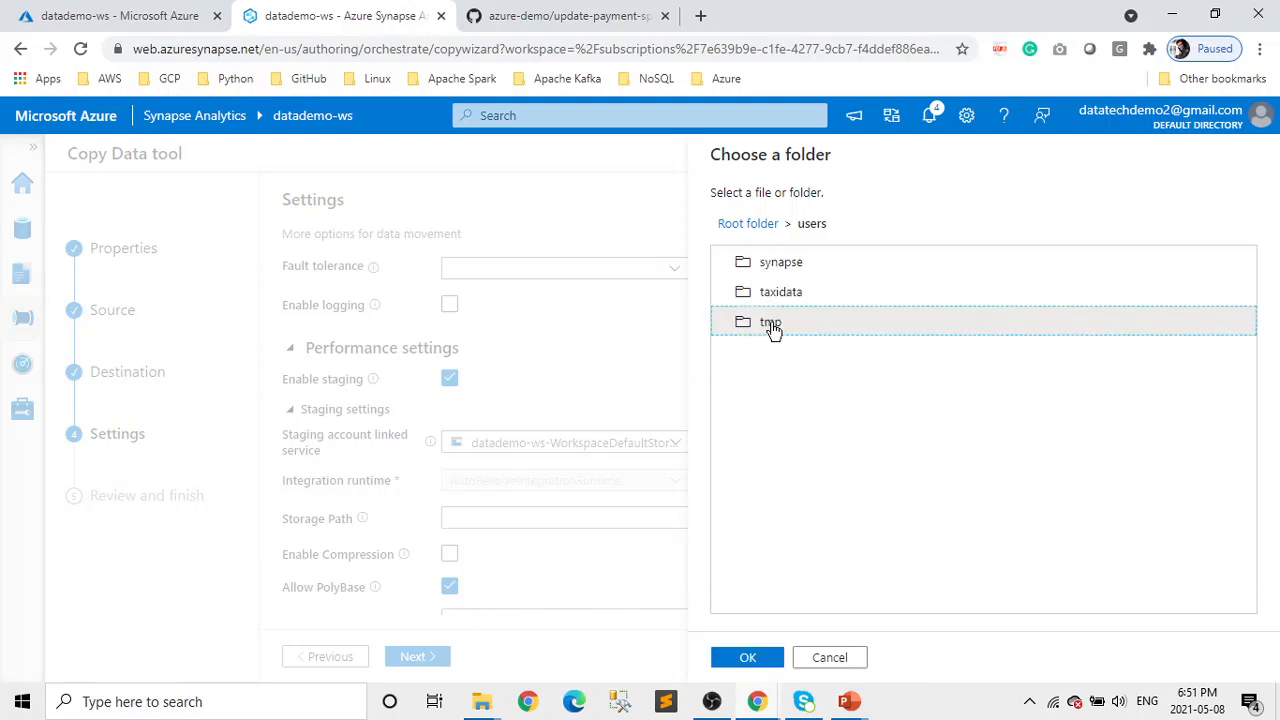
left_click(747, 659)
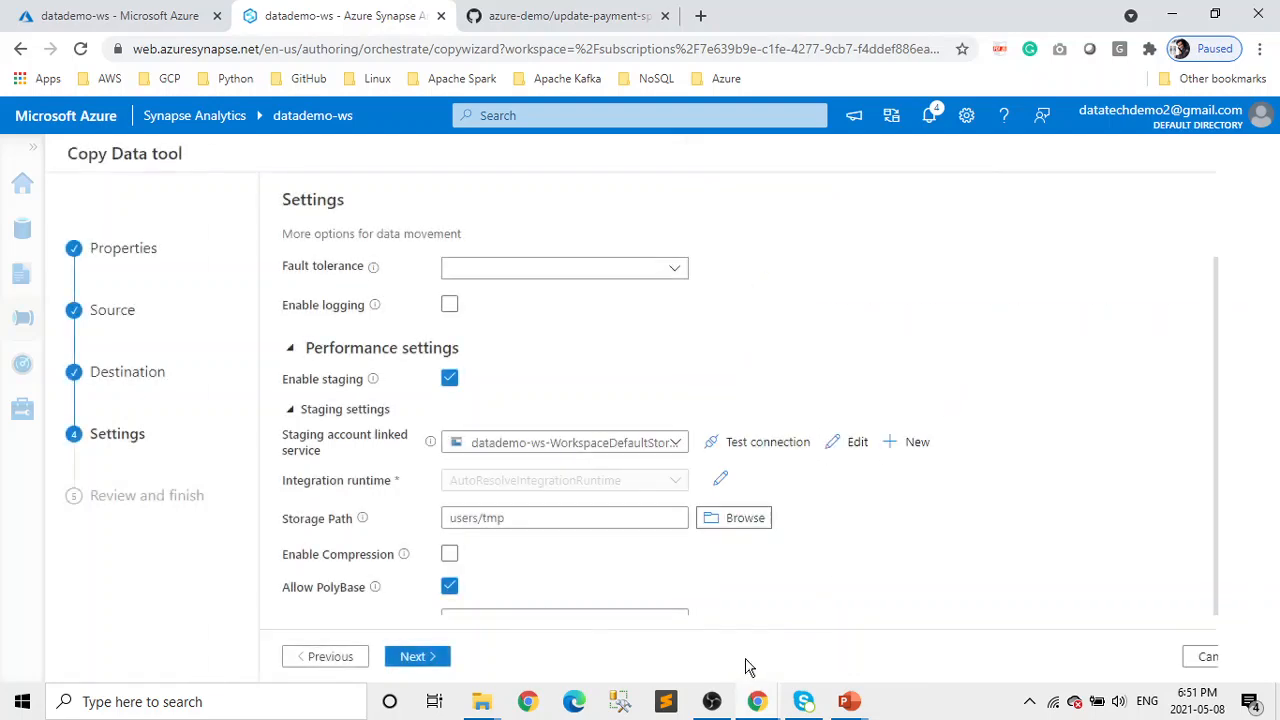
scroll(910, 552, "down", 3)
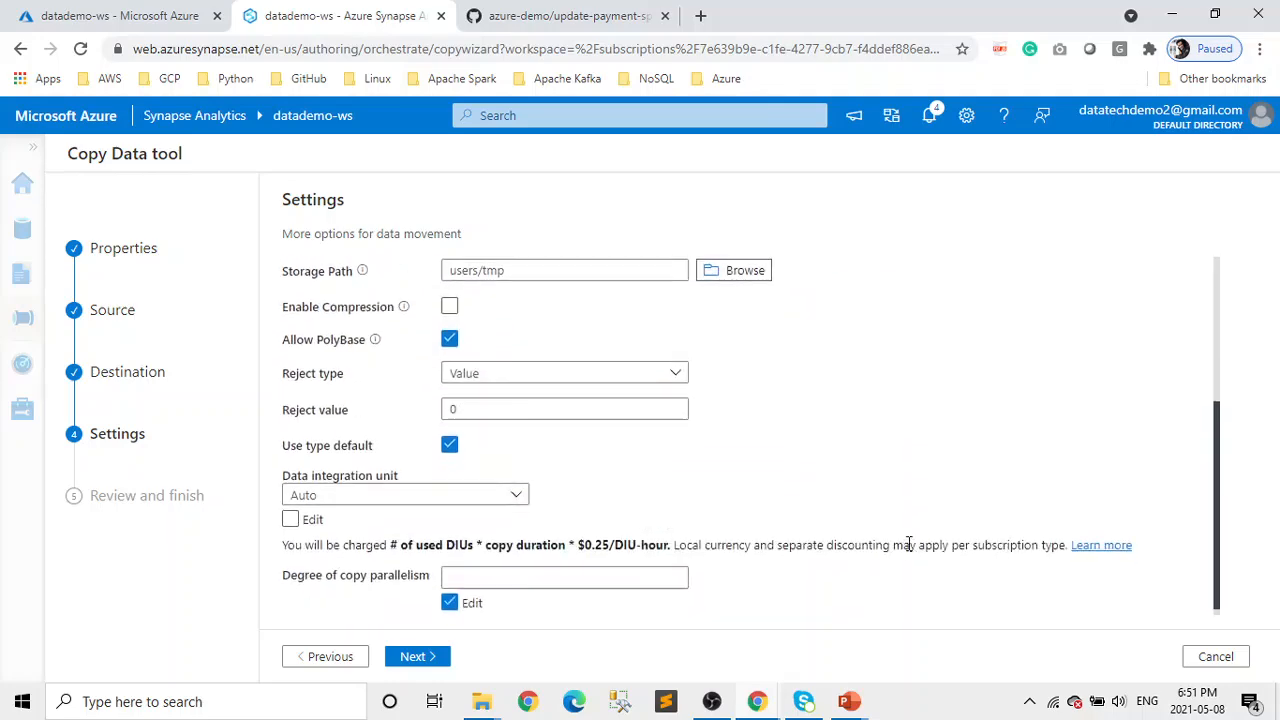
scroll(908, 544, "up", 1)
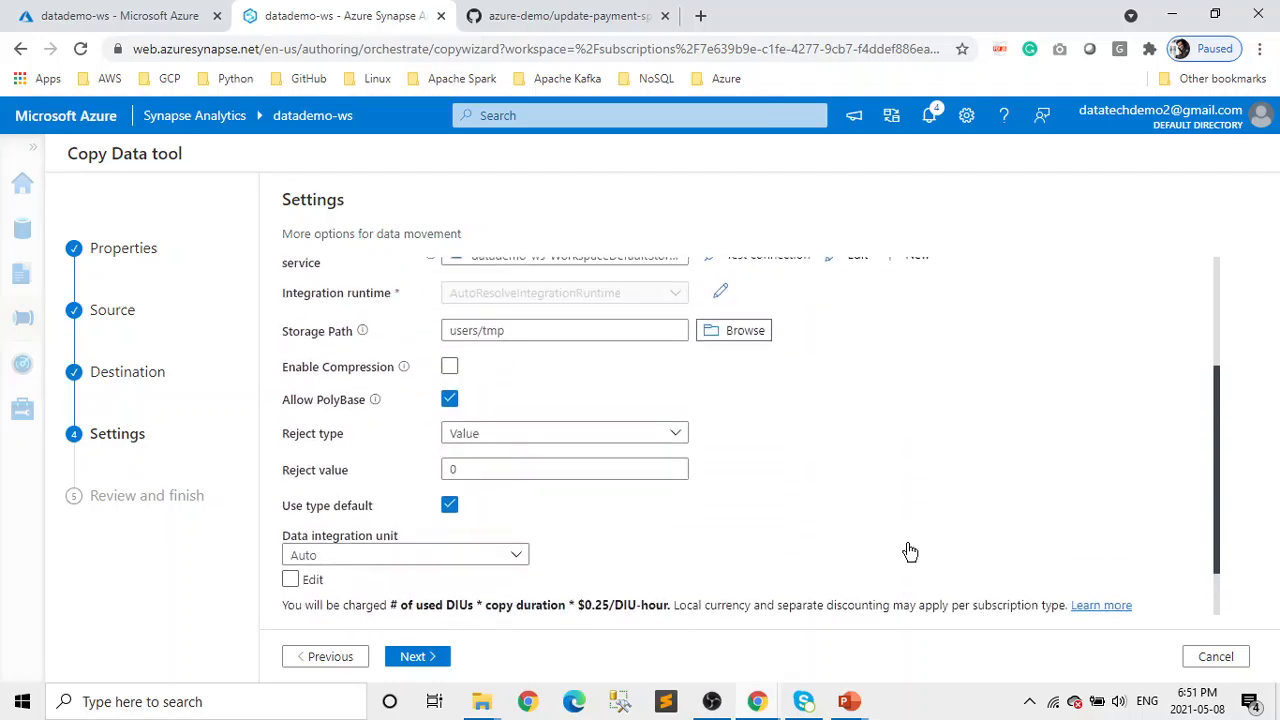
scroll(908, 551, "down", 1)
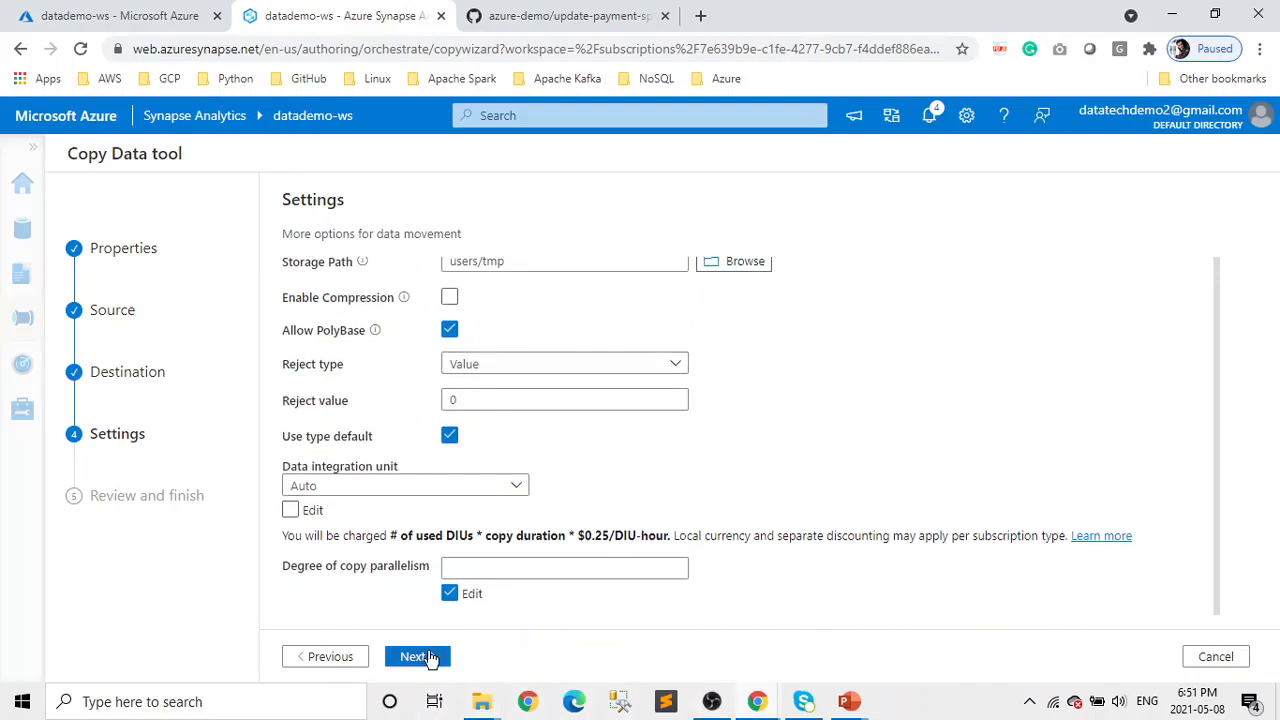
left_click(430, 657)
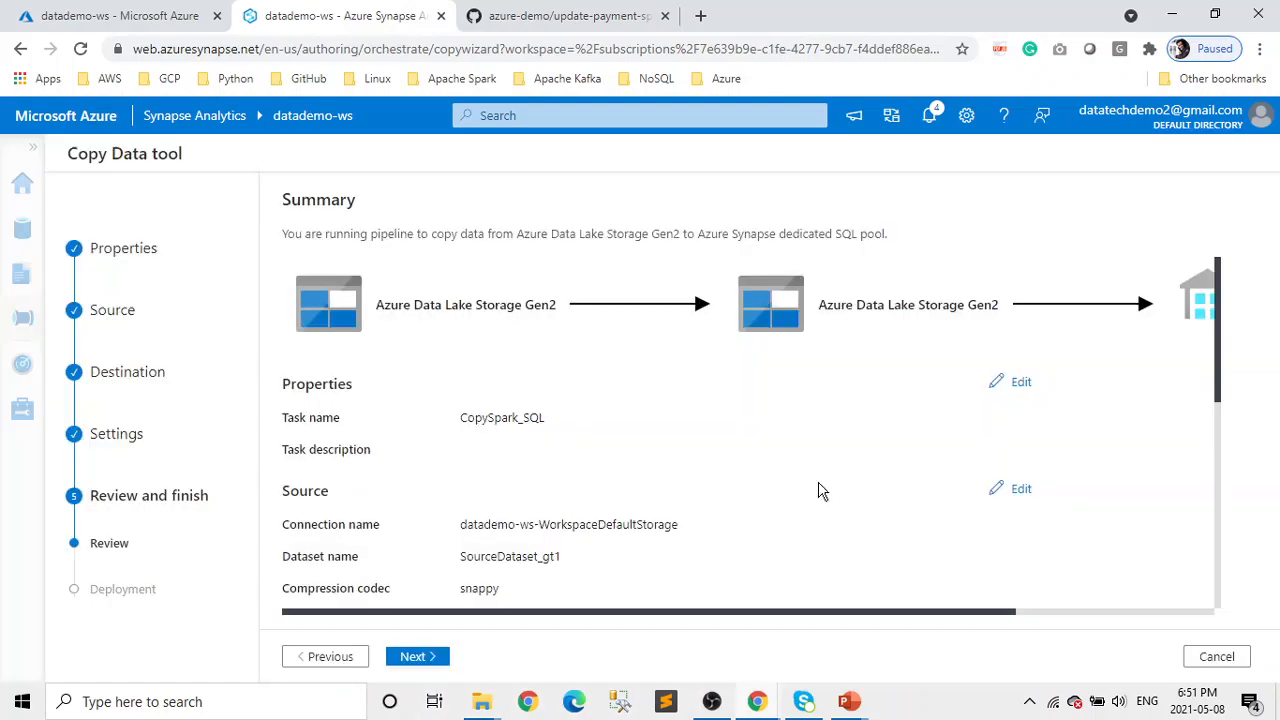
Step: Review the source, destination and trigger summary of the copy task, deploy it and finish the Copy Data tool
scroll(820, 490, "down", 5)
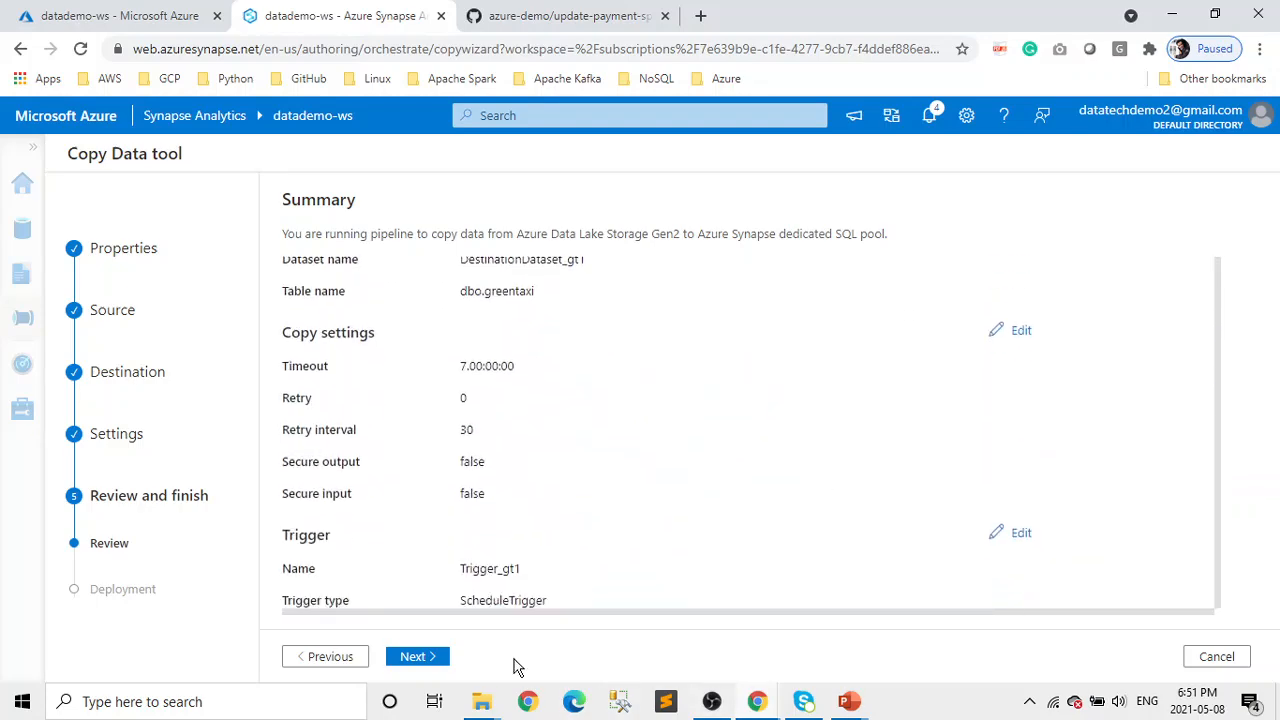
scroll(749, 486, "up", 2)
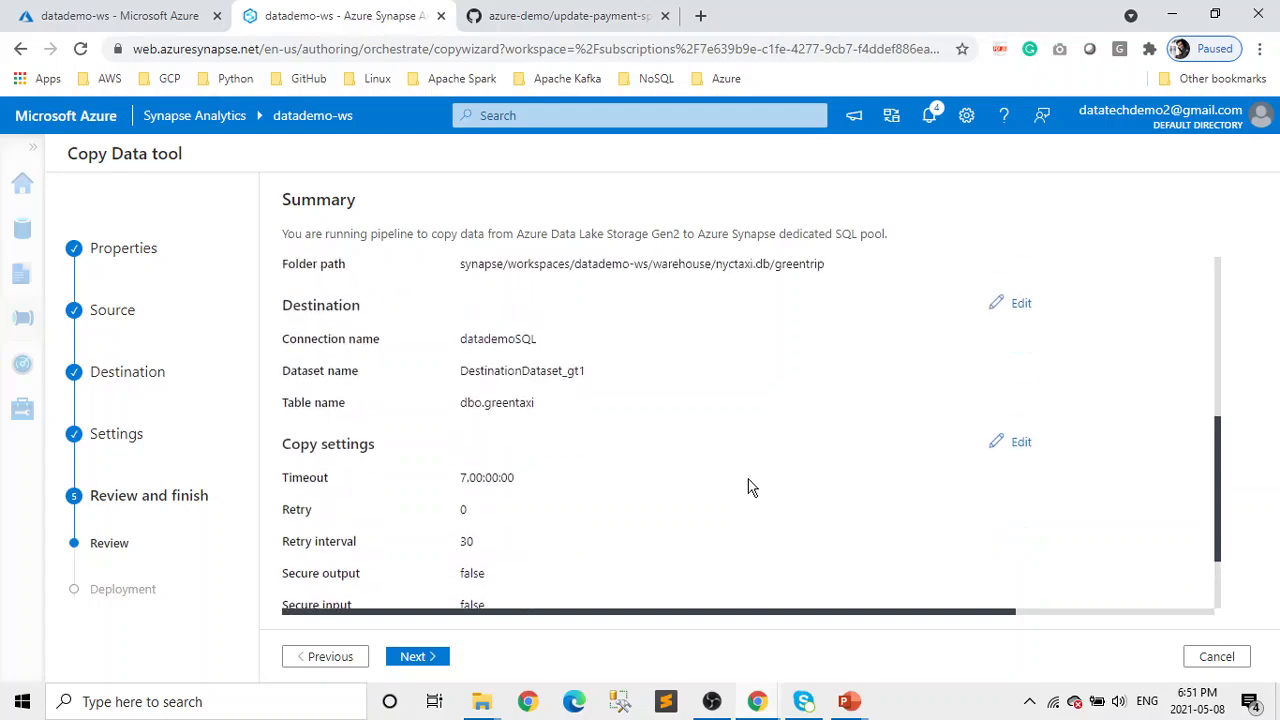
scroll(700, 396, "up", 1)
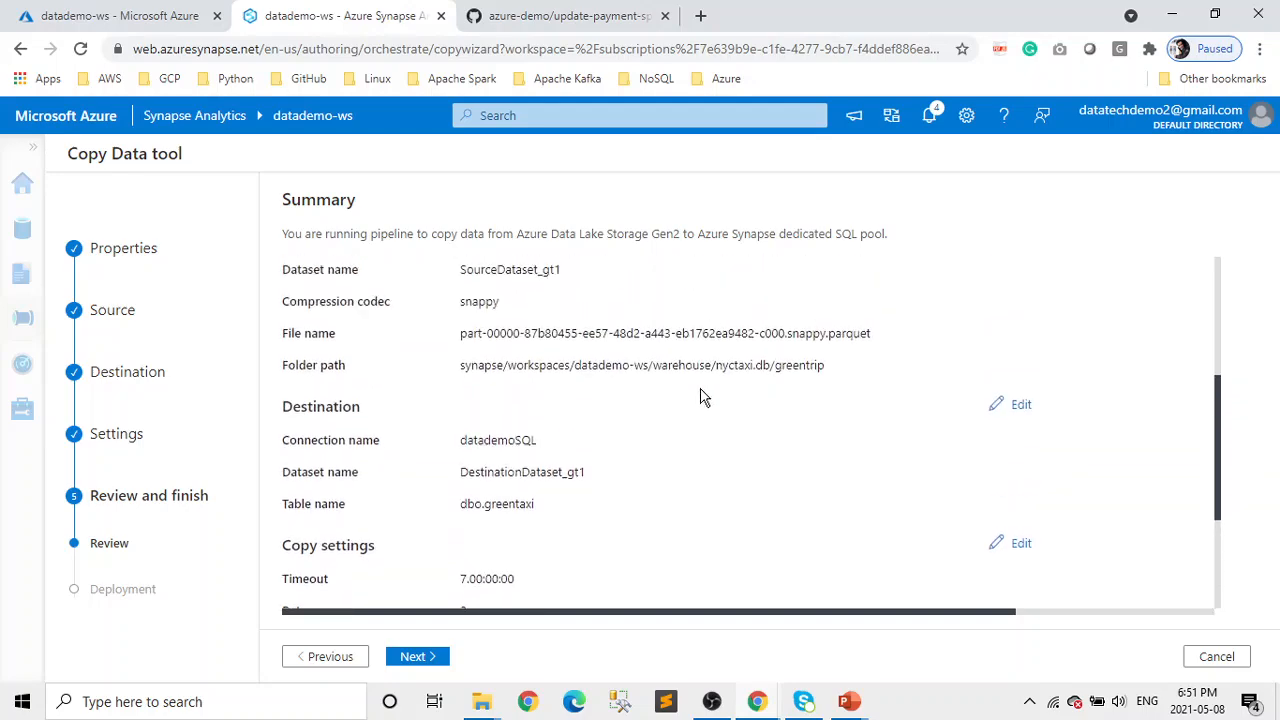
scroll(700, 396, "up", 1)
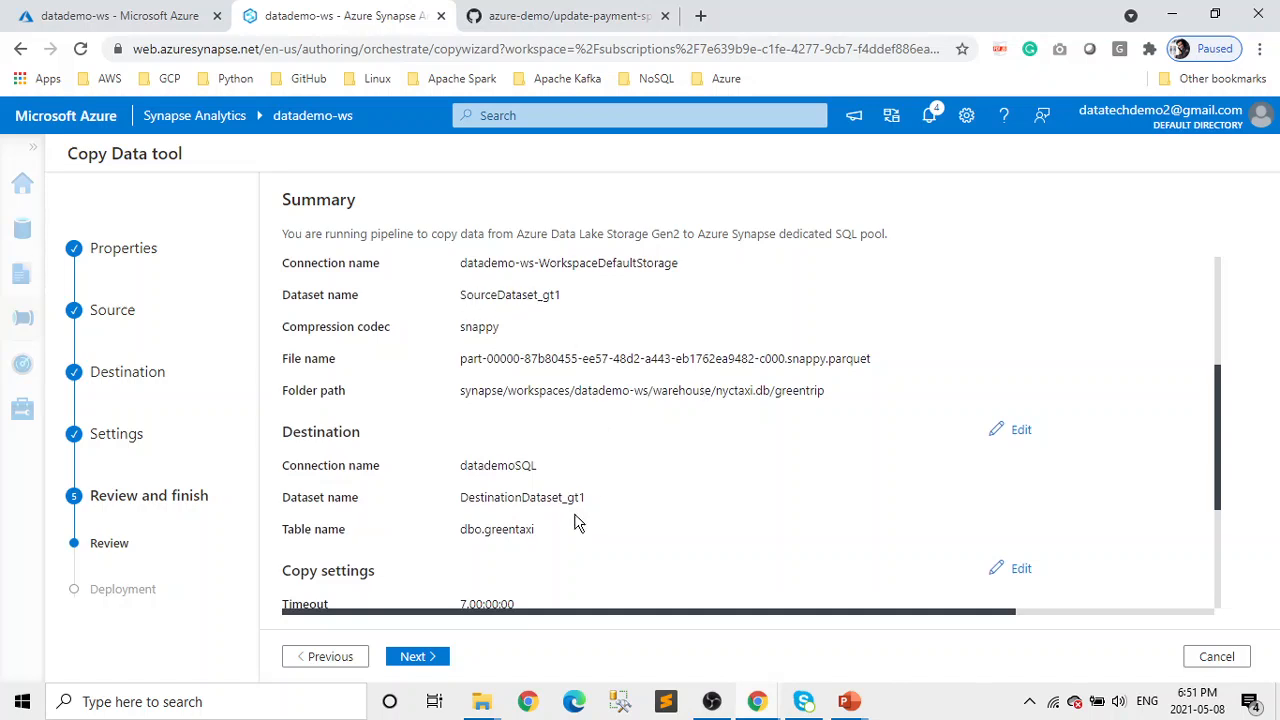
left_click(443, 660)
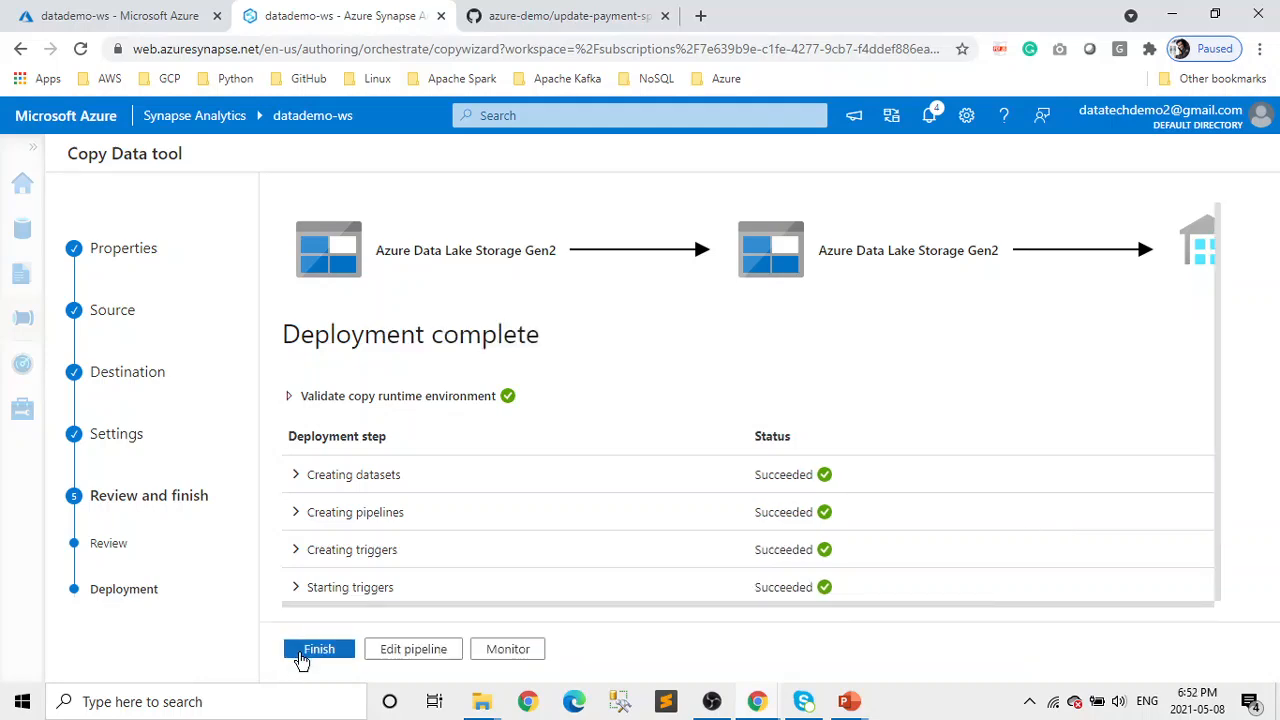
left_click(302, 658)
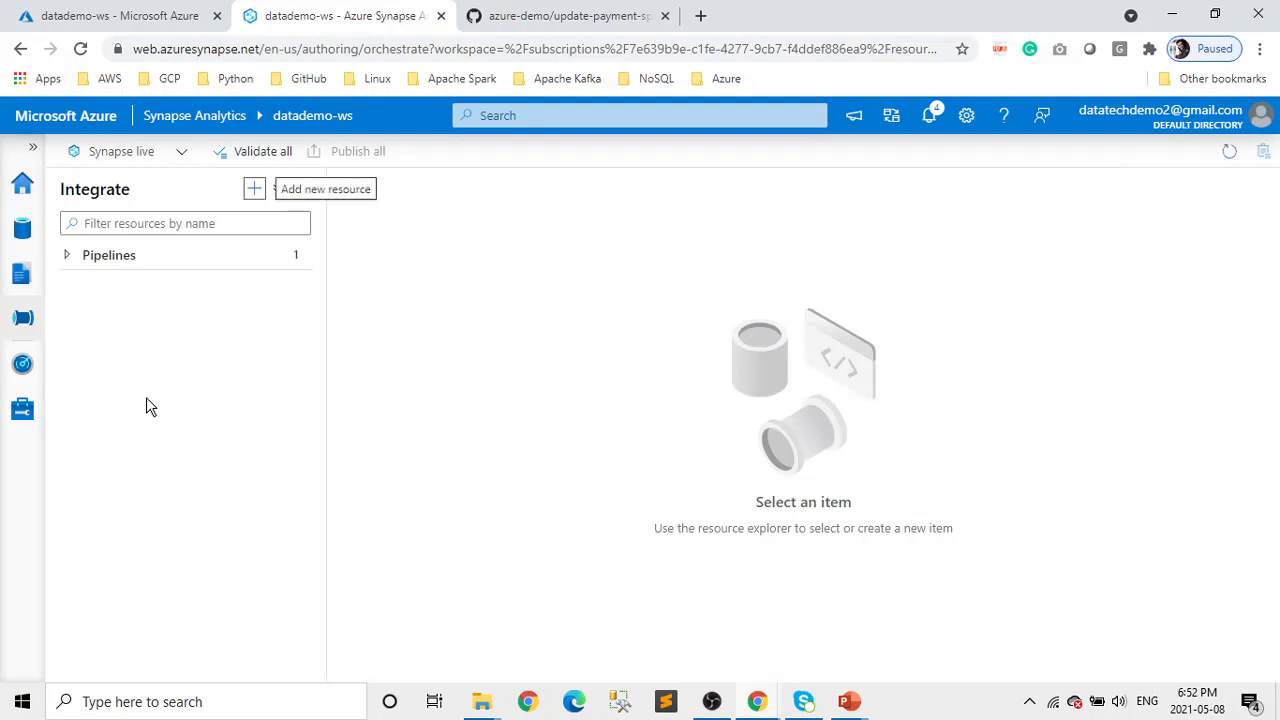
Step: Open the CopySpark_SQL pipeline to examine its copy activity, and collapse the pipeline list
left_click(64, 257)
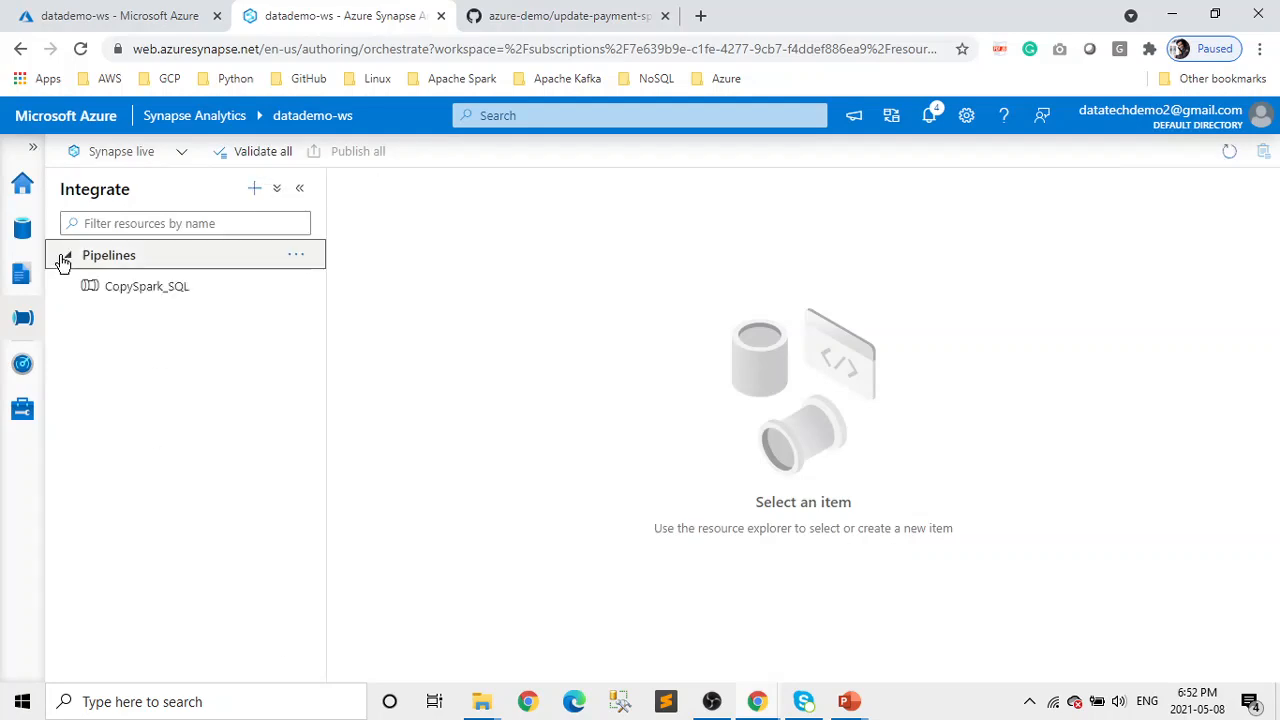
left_click(216, 281)
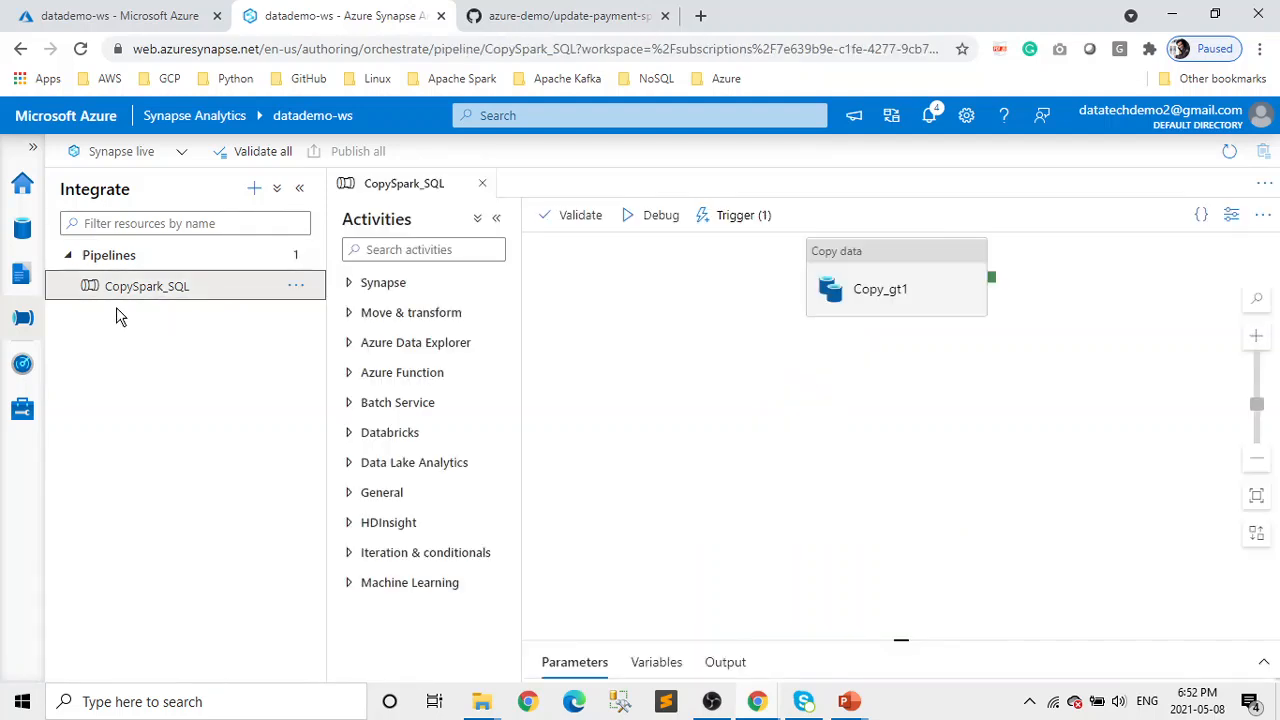
left_click(69, 257)
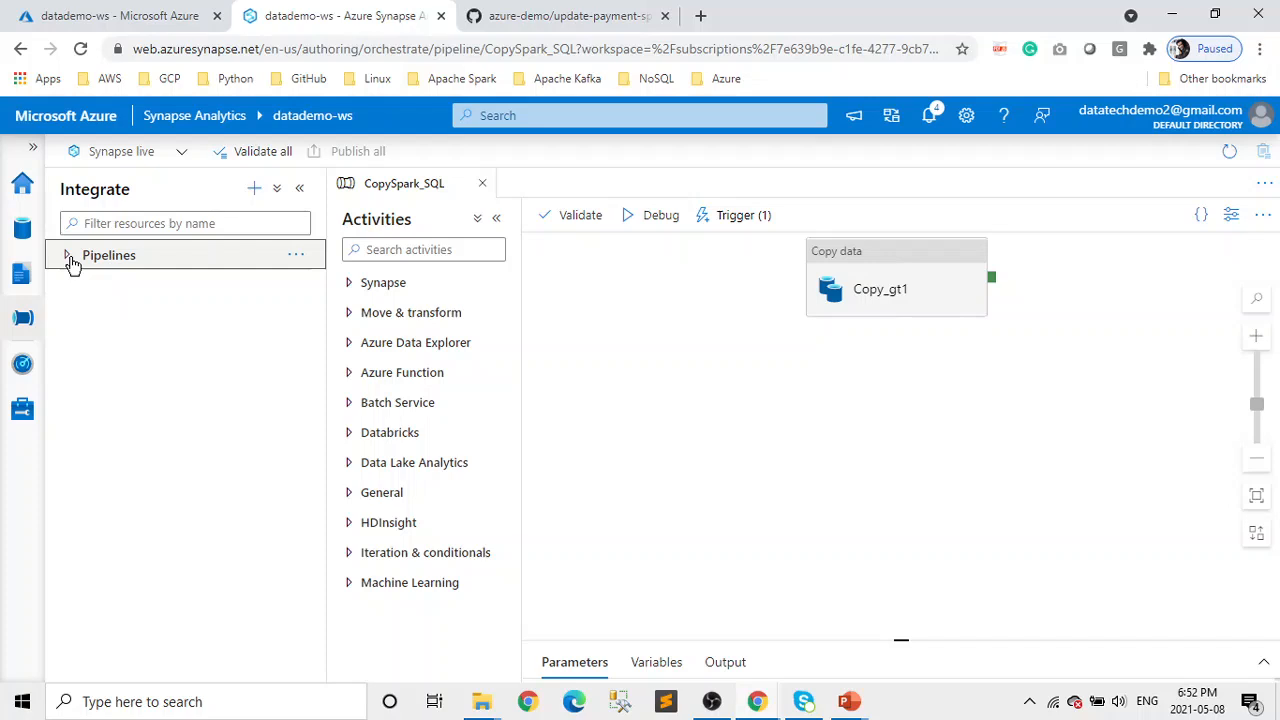
Step: Create a new pipeline and name it ETLPipeline
left_click(254, 194)
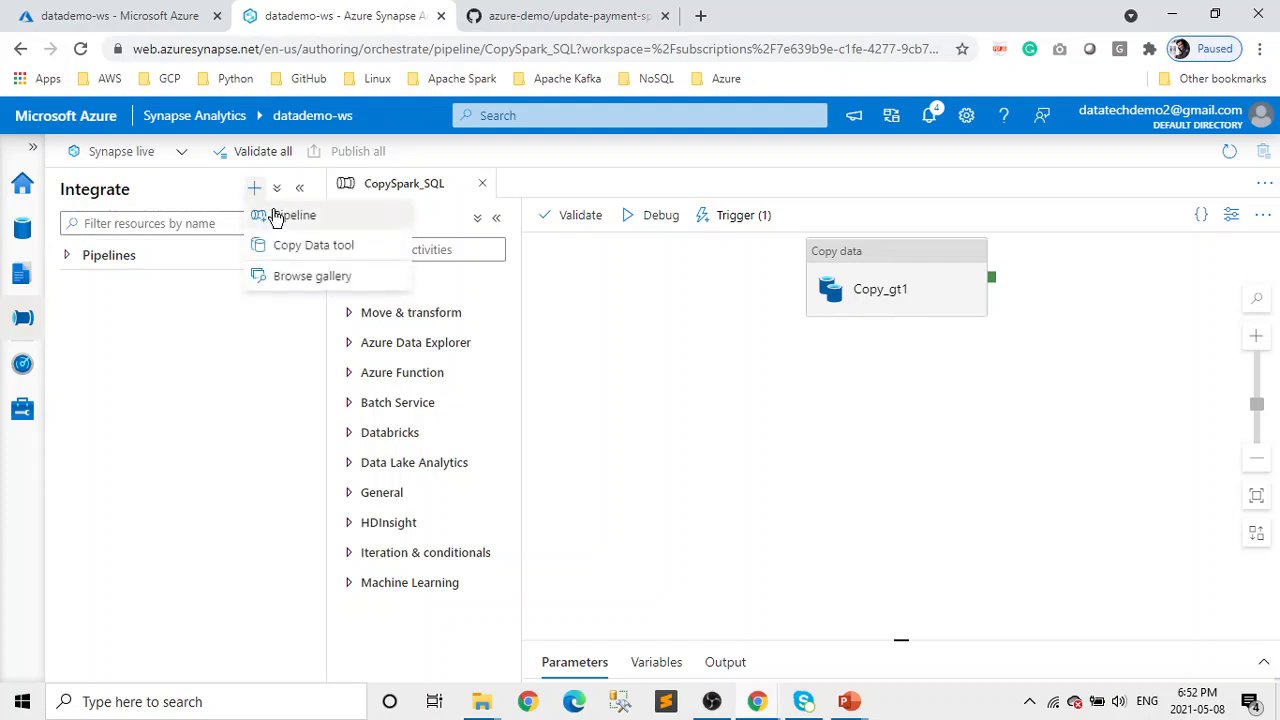
left_click(276, 217)
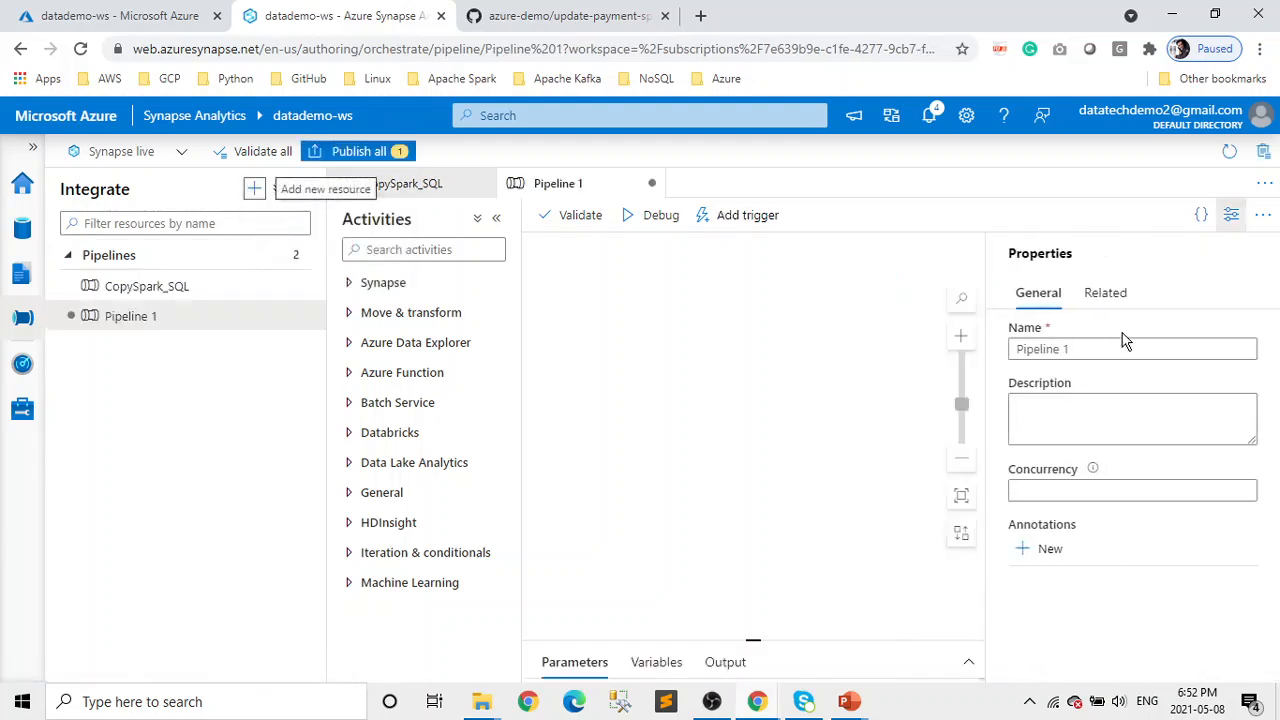
left_click(1092, 348)
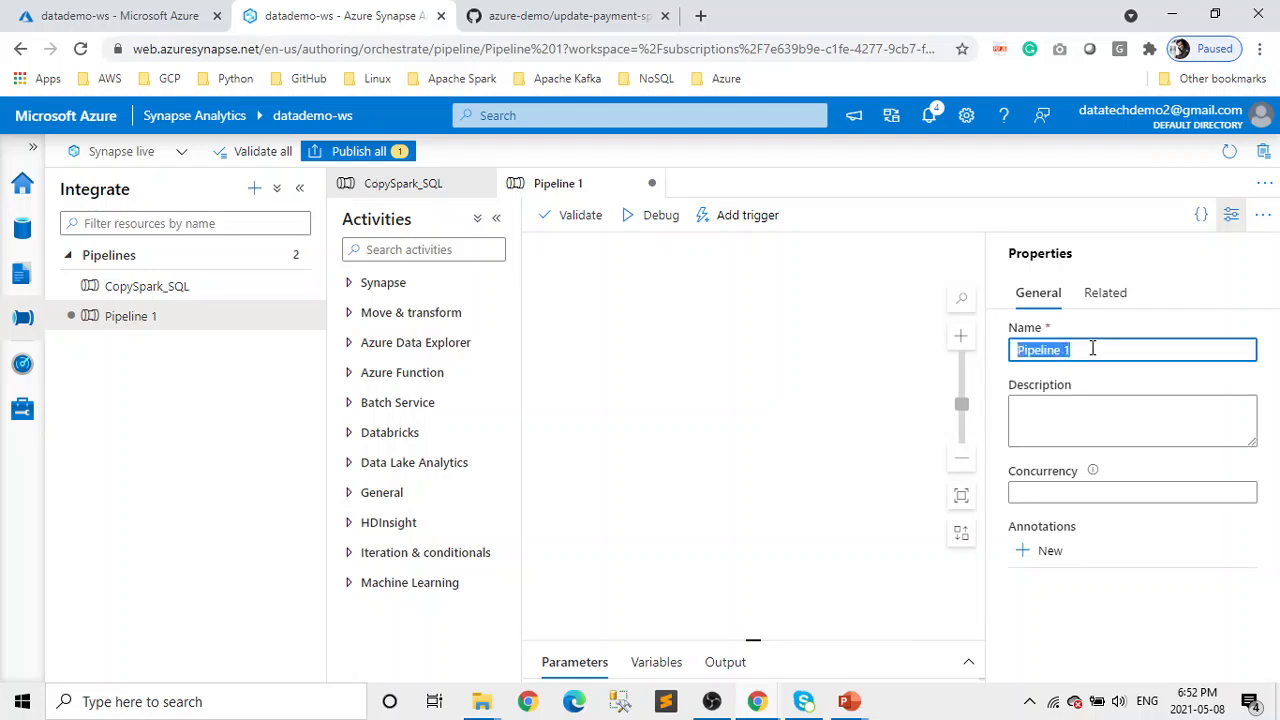
key("BackSpace")
type("F")
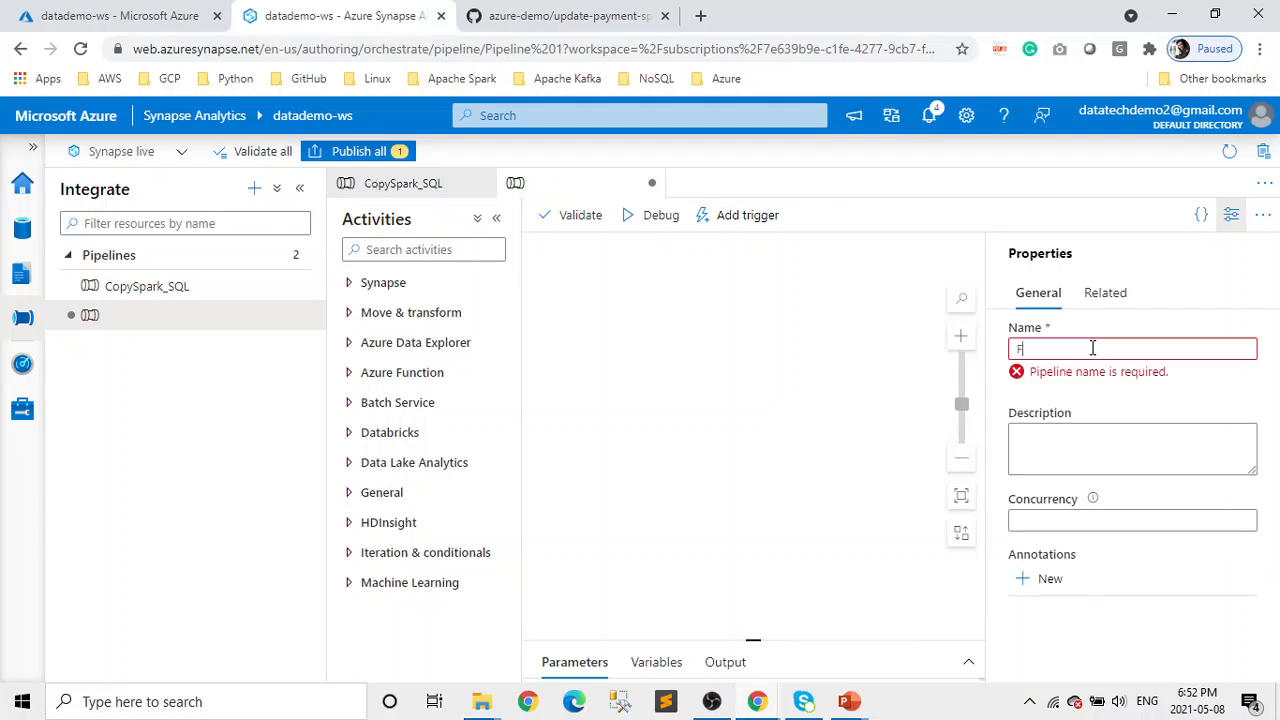
type("l")
type("L")
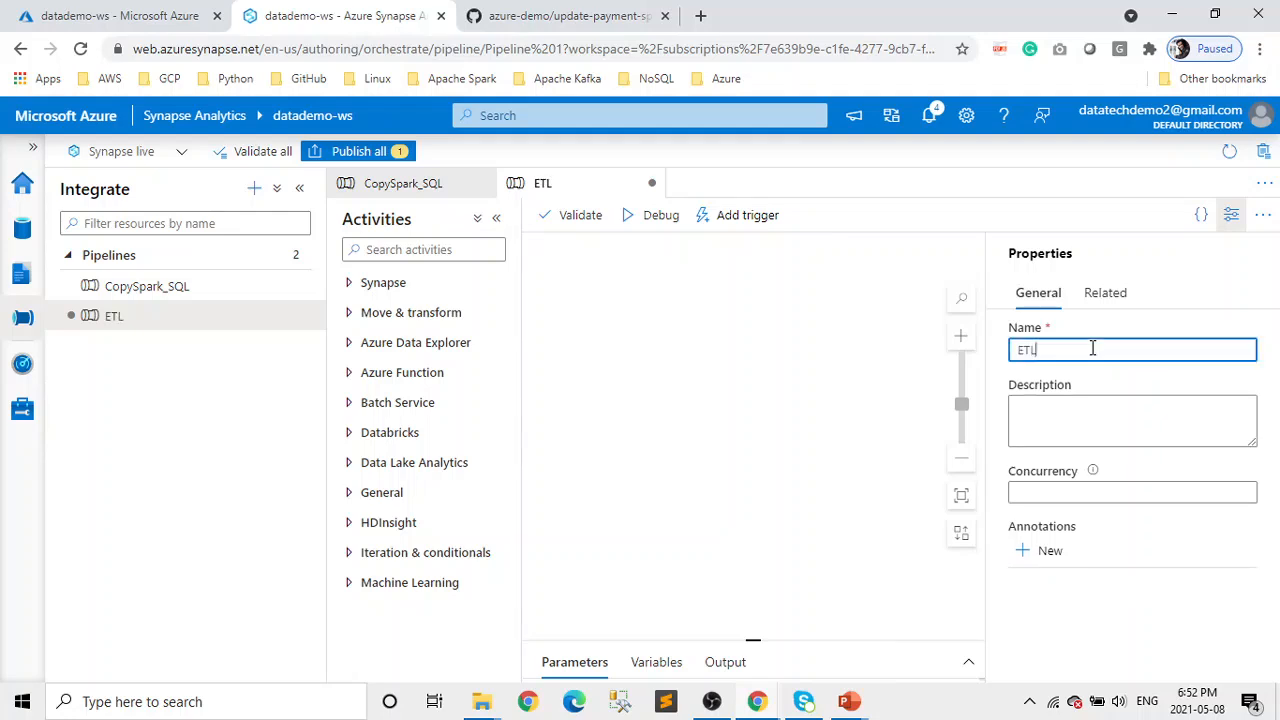
type("Pipeline")
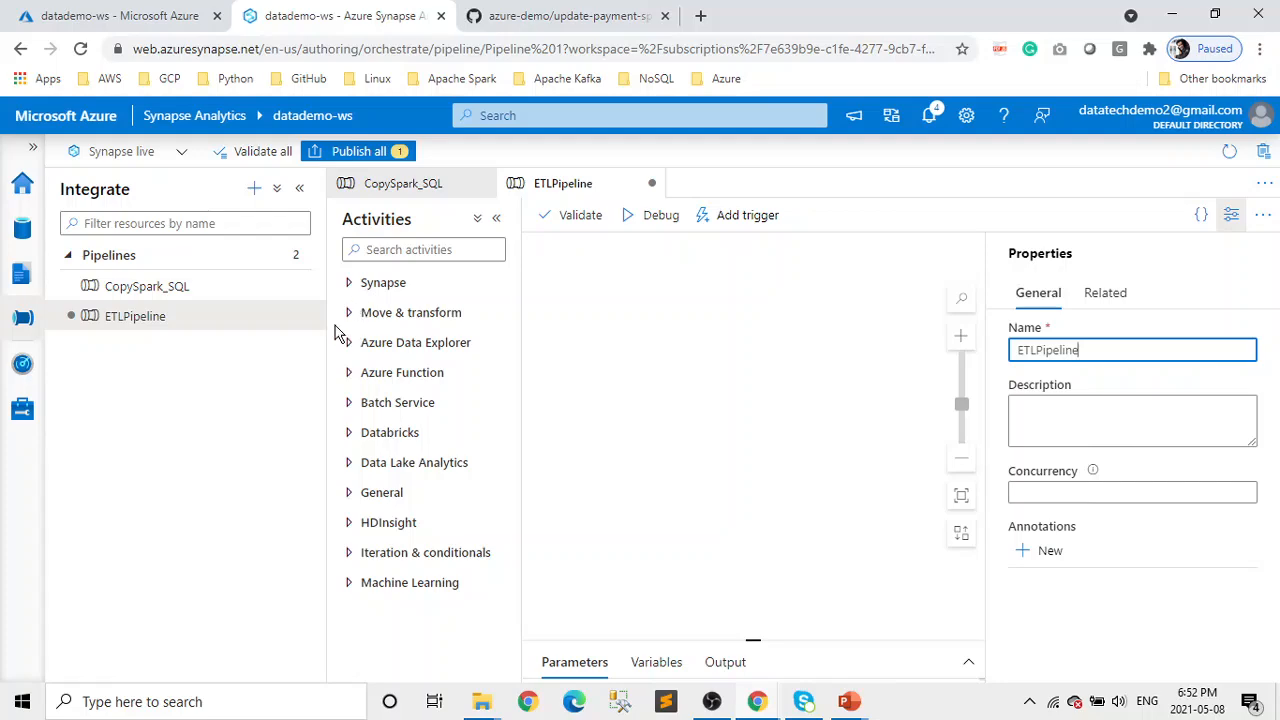
left_click(850, 702)
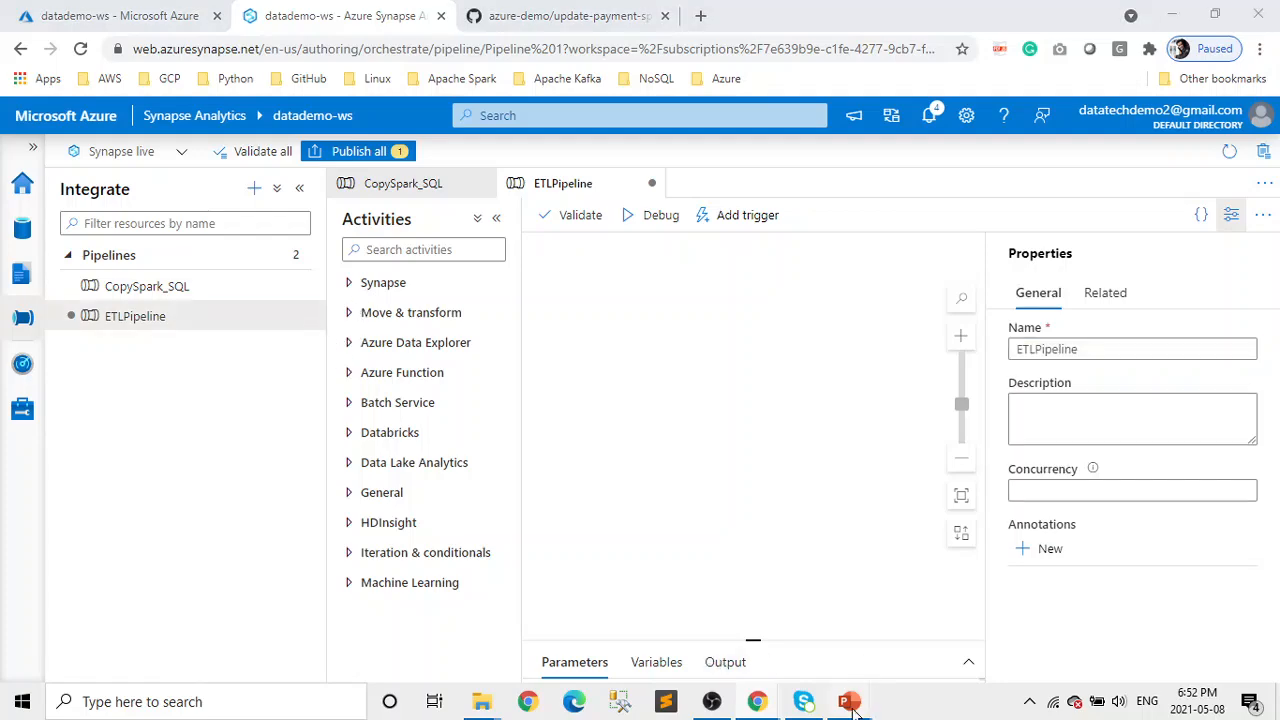
left_click(889, 663)
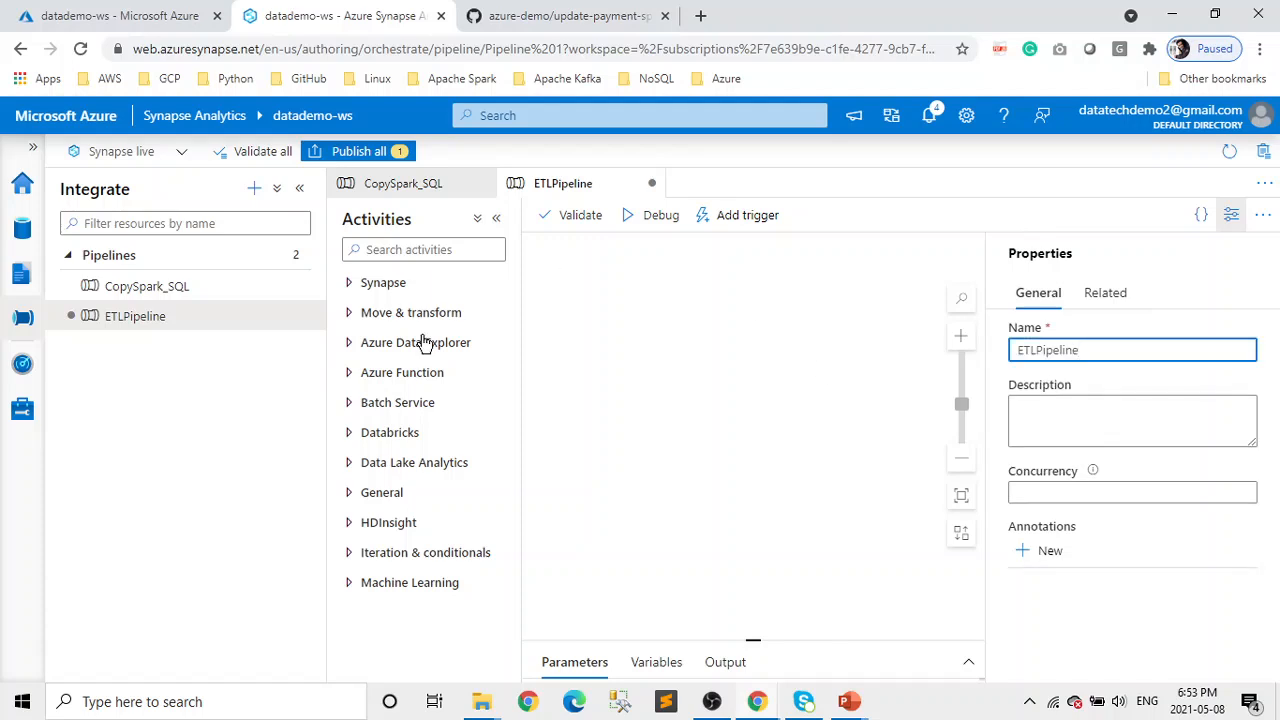
Step: Add a Synapse Notebook activity to the ETLPipeline canvas and name it Pyspark ETL
left_click(349, 284)
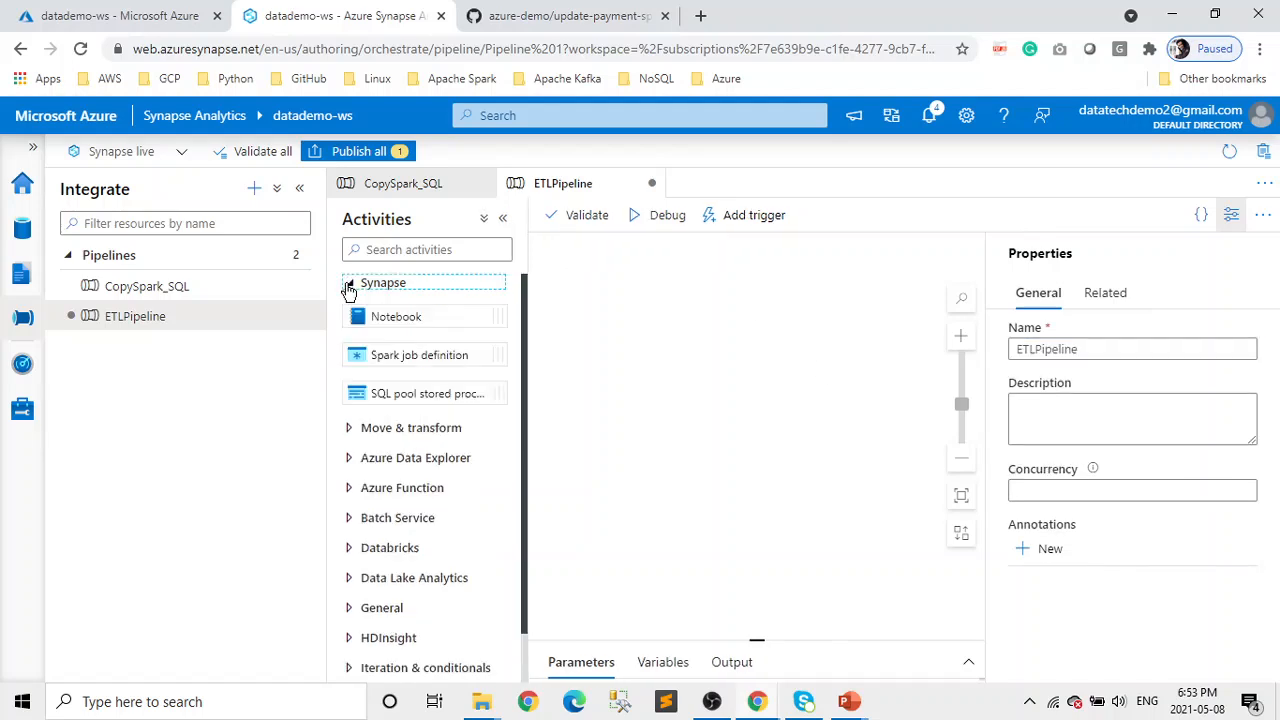
left_click_drag(423, 317, 631, 309)
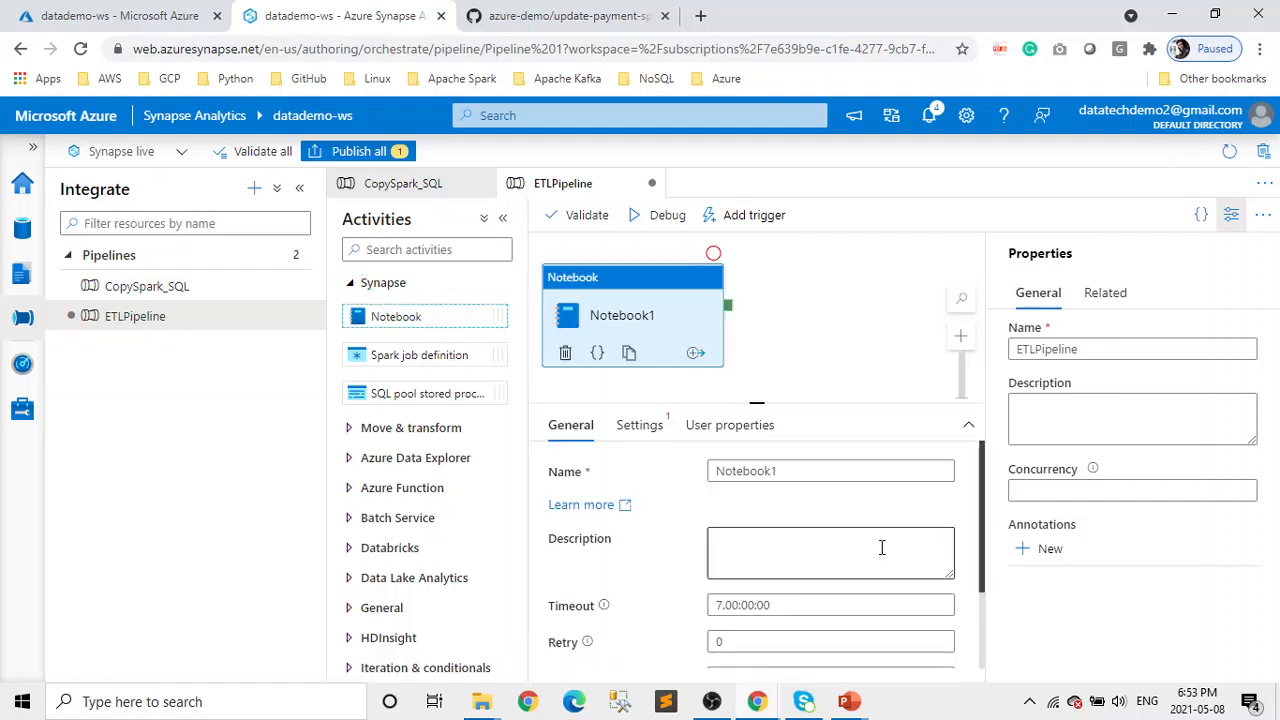
left_click(785, 469)
double_click(785, 469)
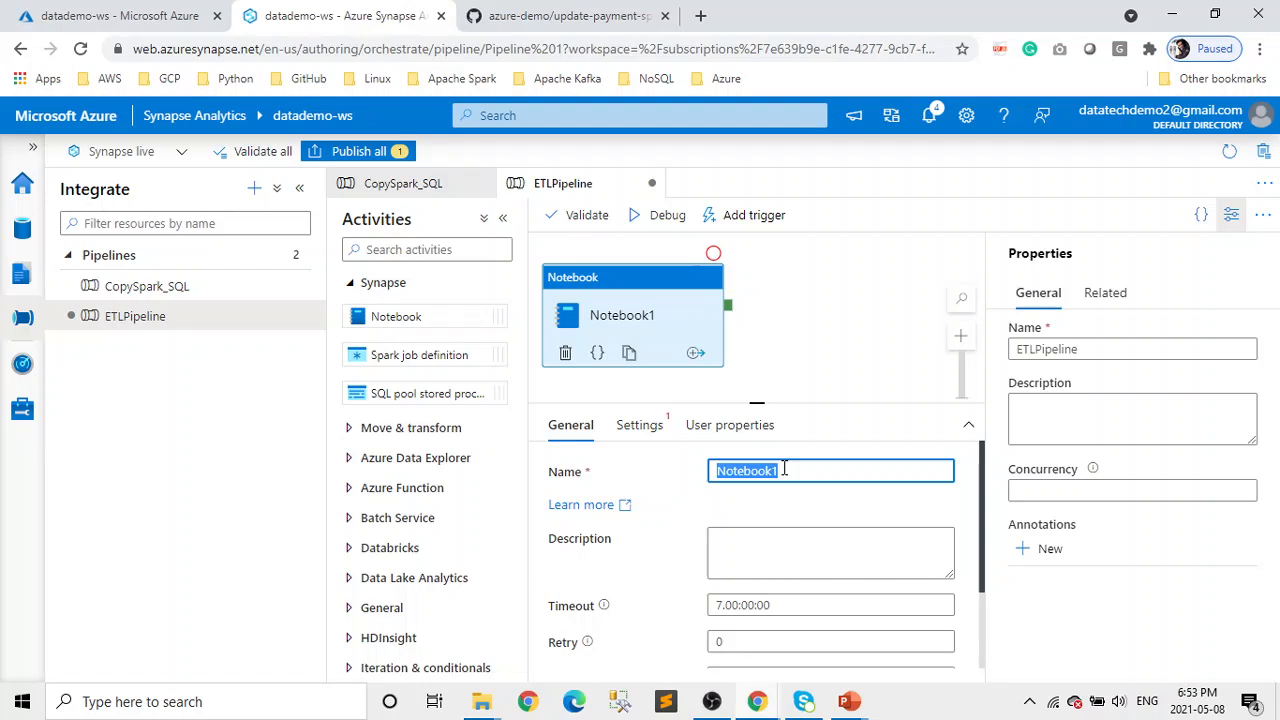
key("BackSpace")
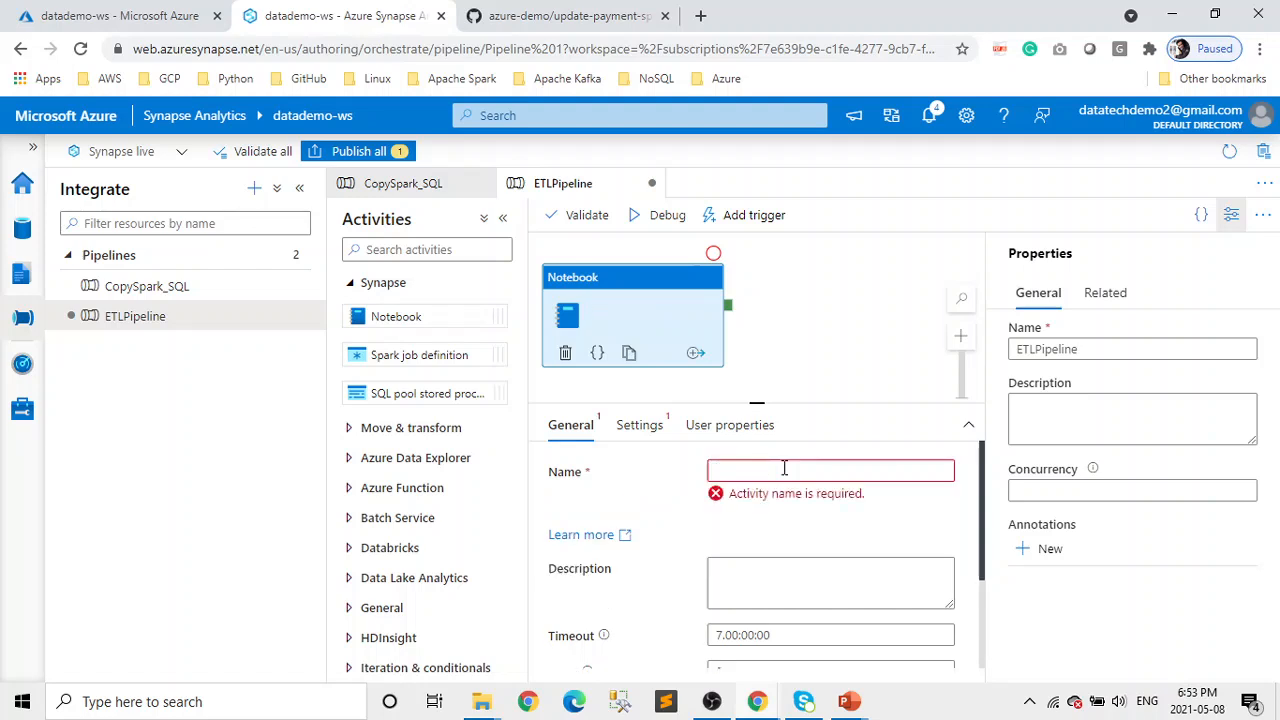
type("Pyspark")
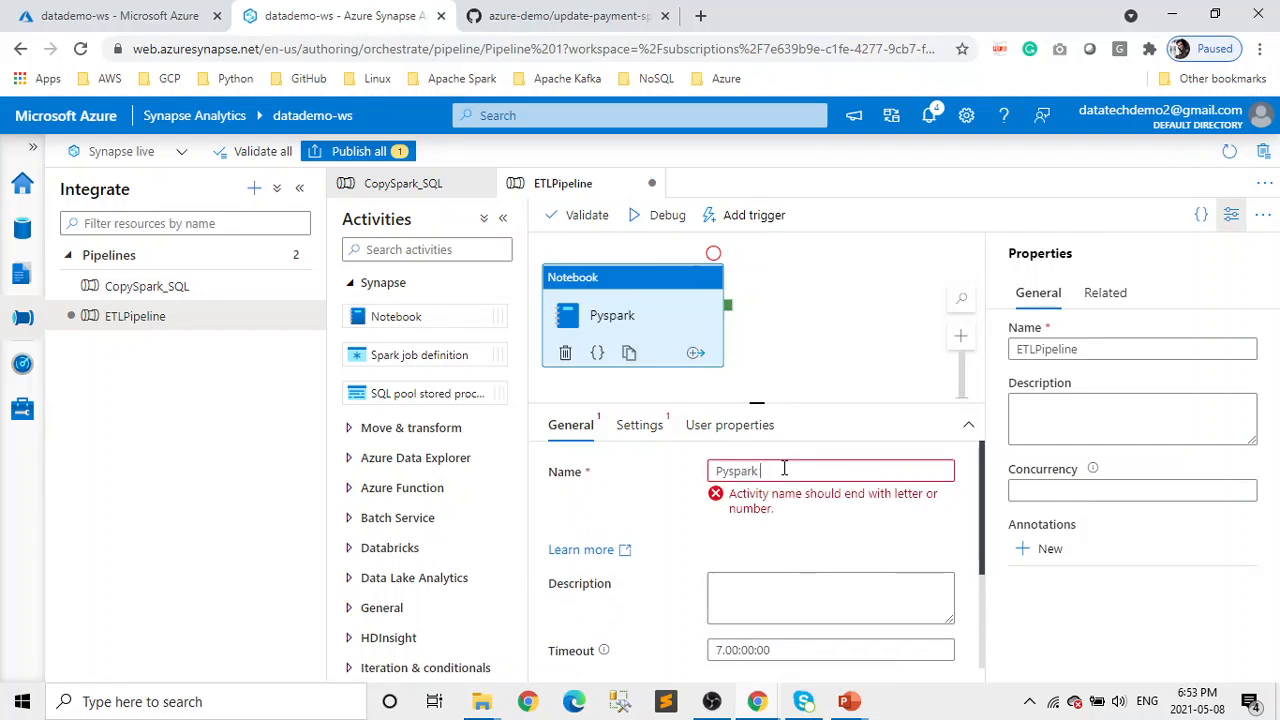
type(" ETL")
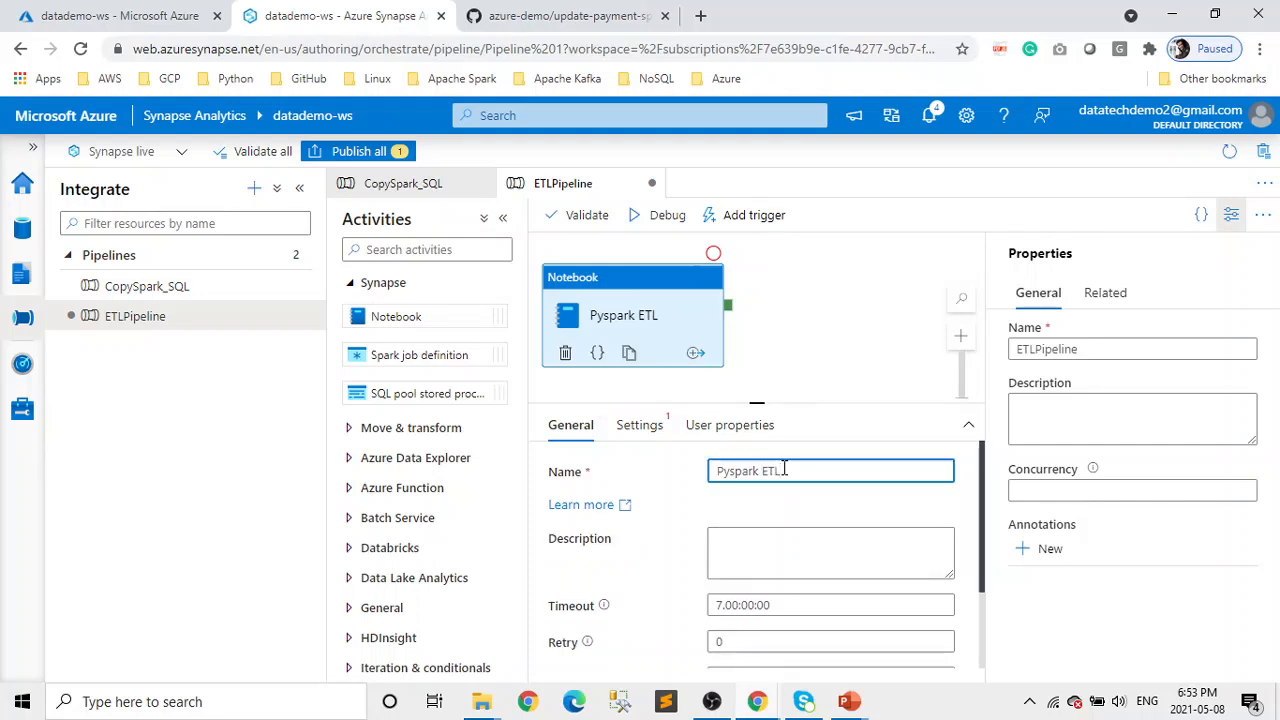
Step: Assign the TaxiDataTransformation notebook to the Pyspark ETL activity
left_click(639, 438)
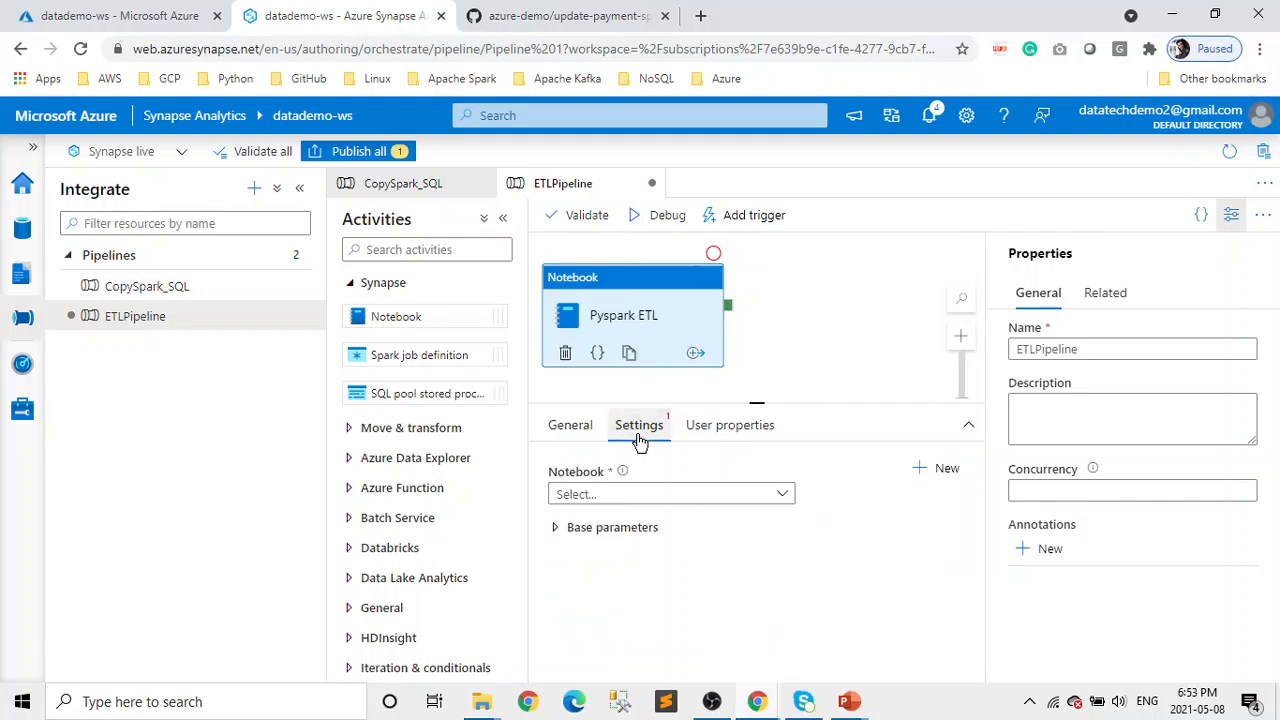
left_click(777, 492)
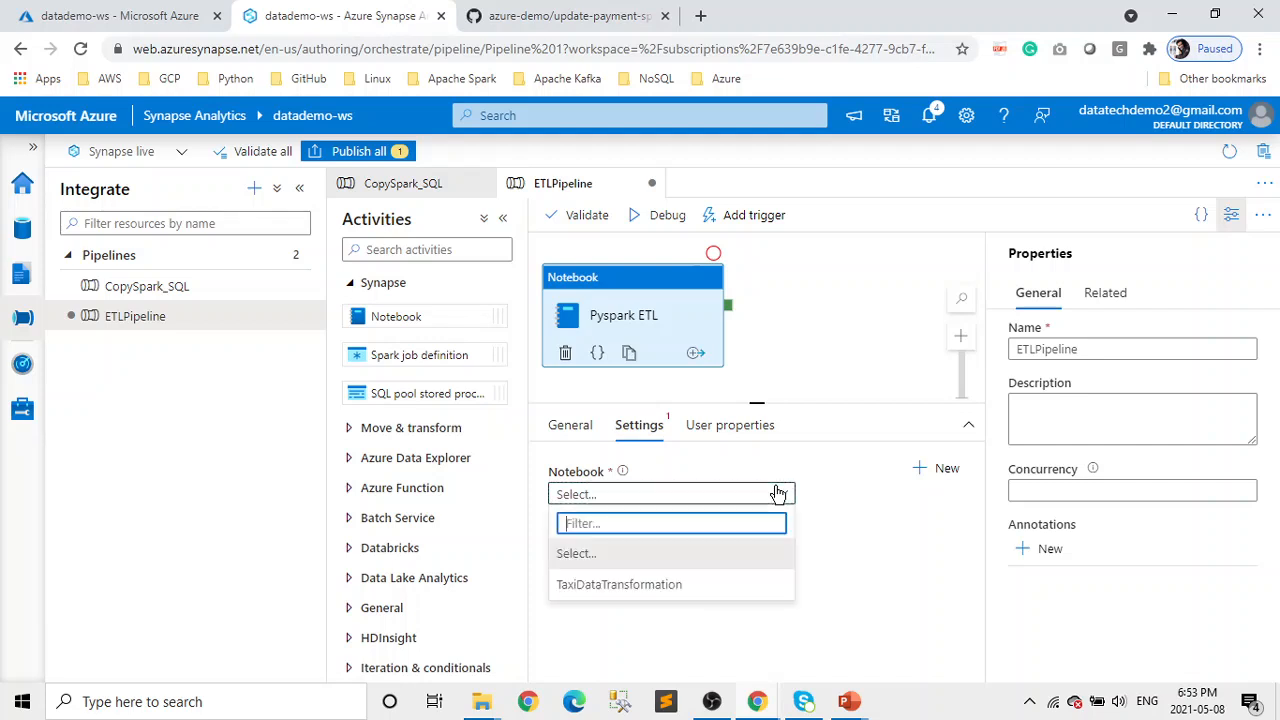
left_click(627, 586)
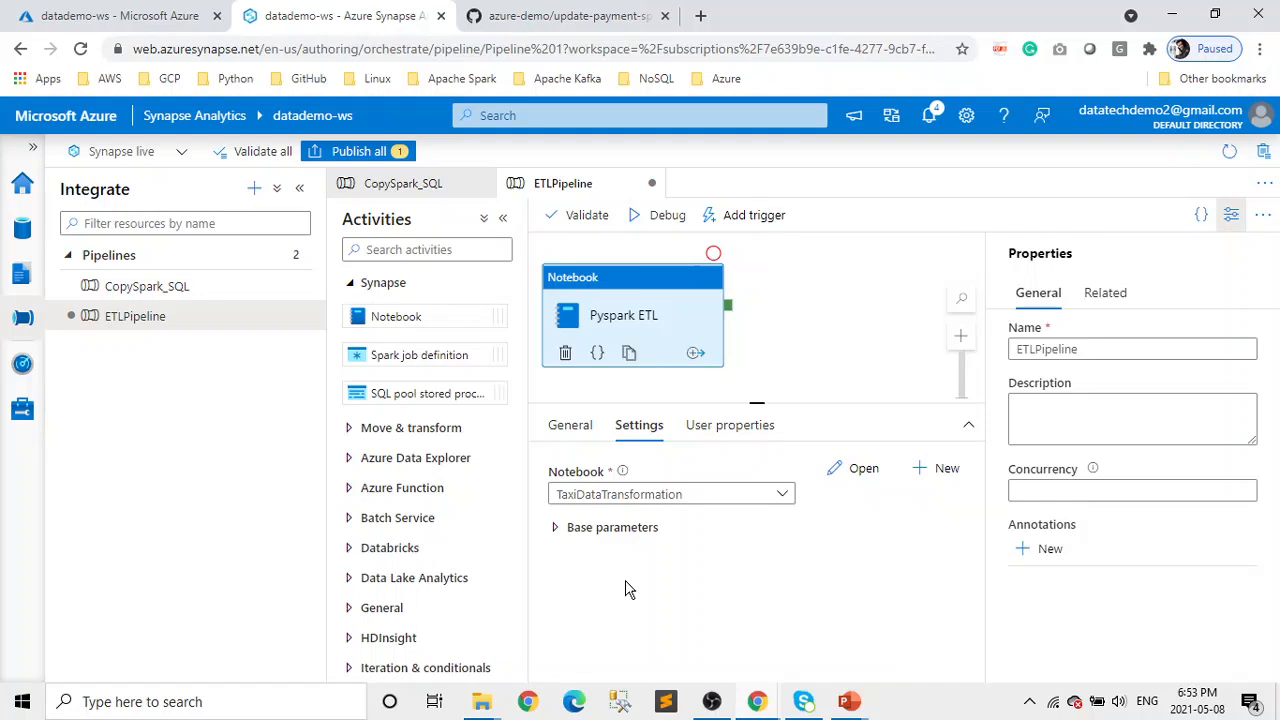
Step: Find the Wait activity, add it beside Pyspark ETL on the canvas and name it Waitfor10Secs
left_click(352, 284)
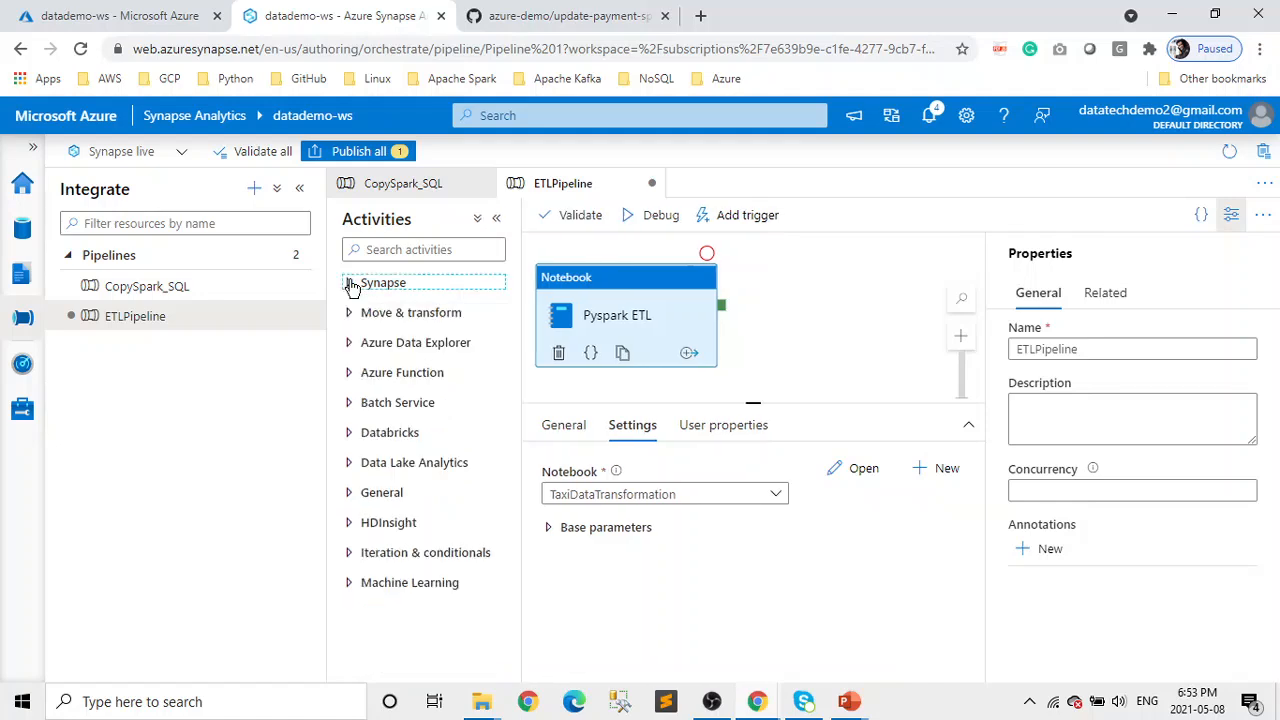
left_click(428, 249)
type("wait")
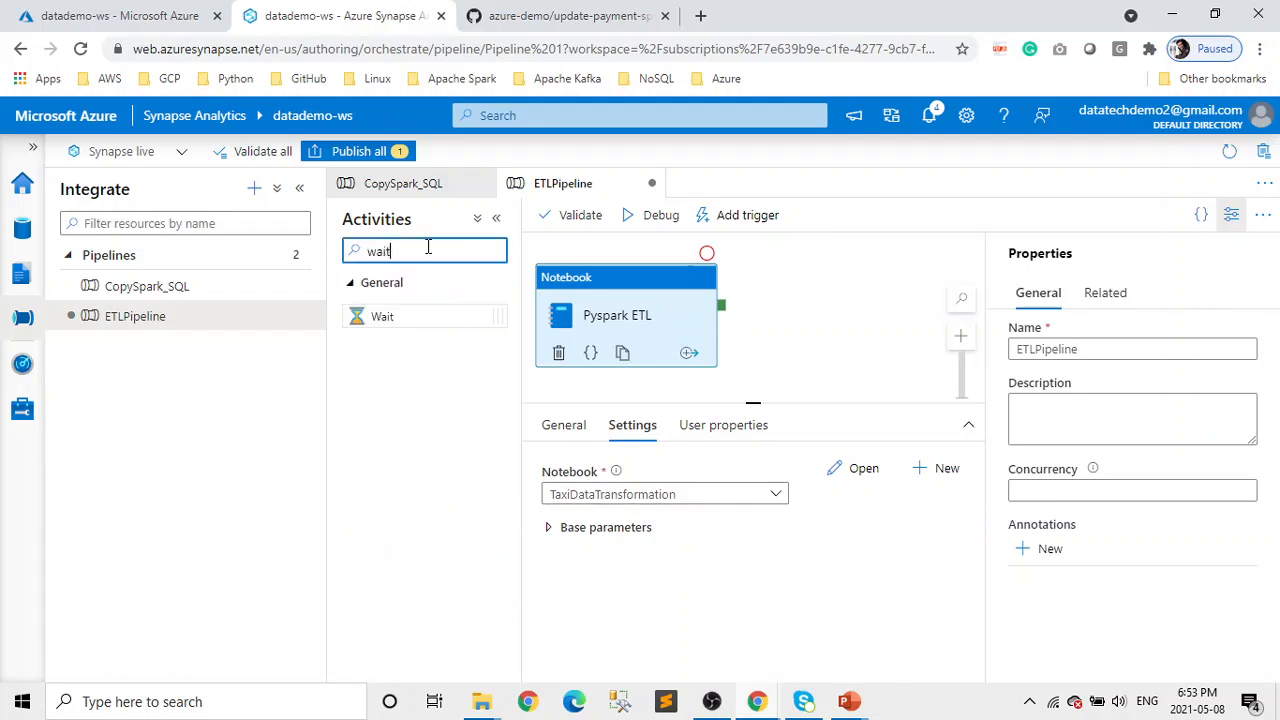
left_click_drag(397, 316, 823, 314)
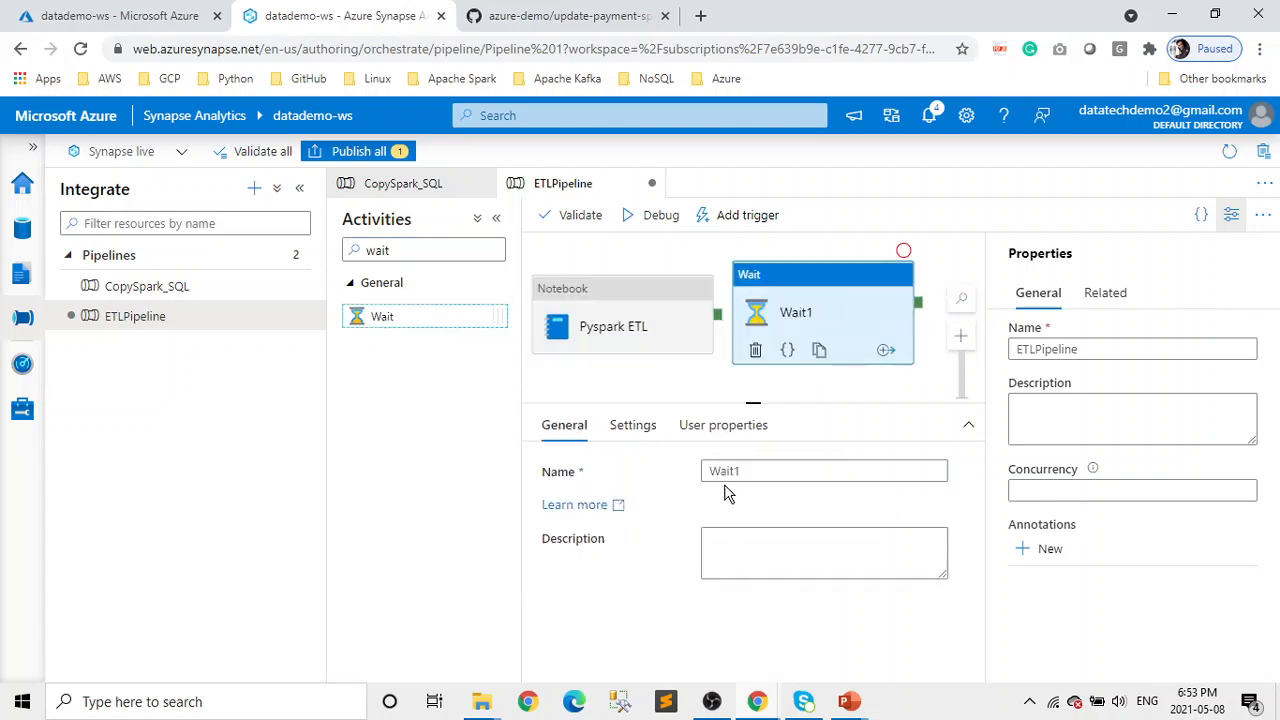
left_click(770, 477)
double_click(770, 477)
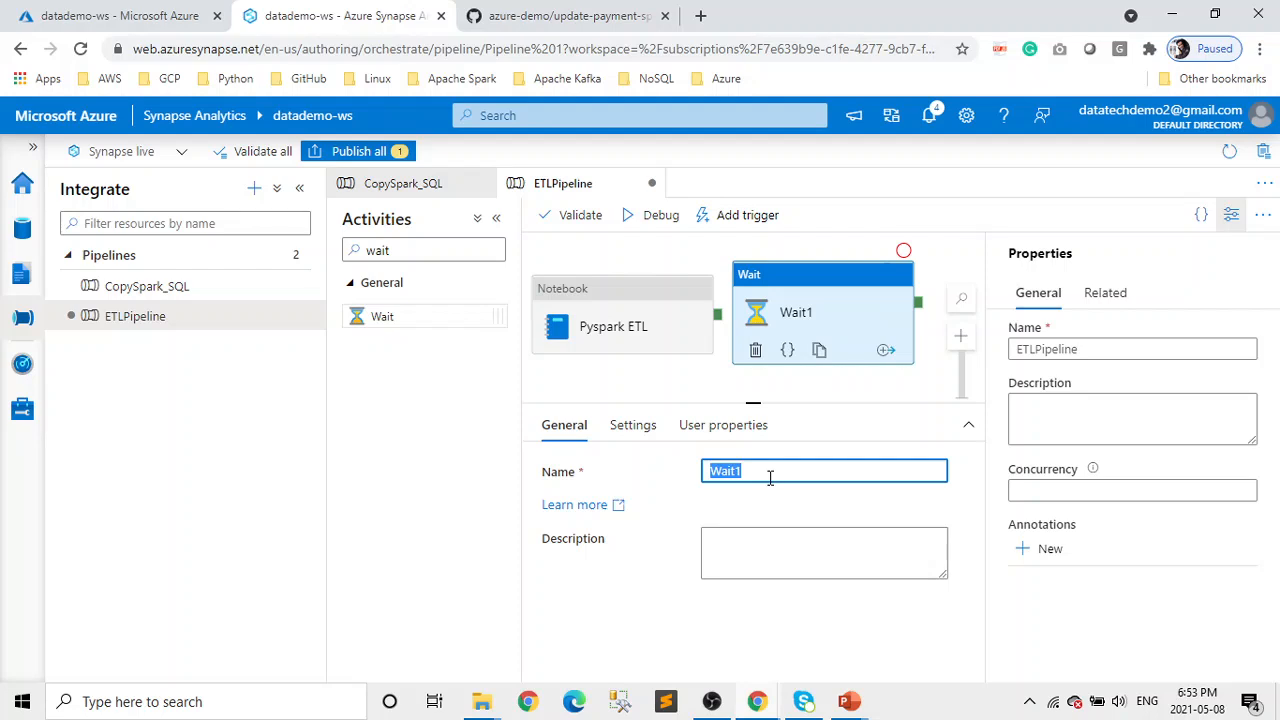
type("Waitfor10Secs")
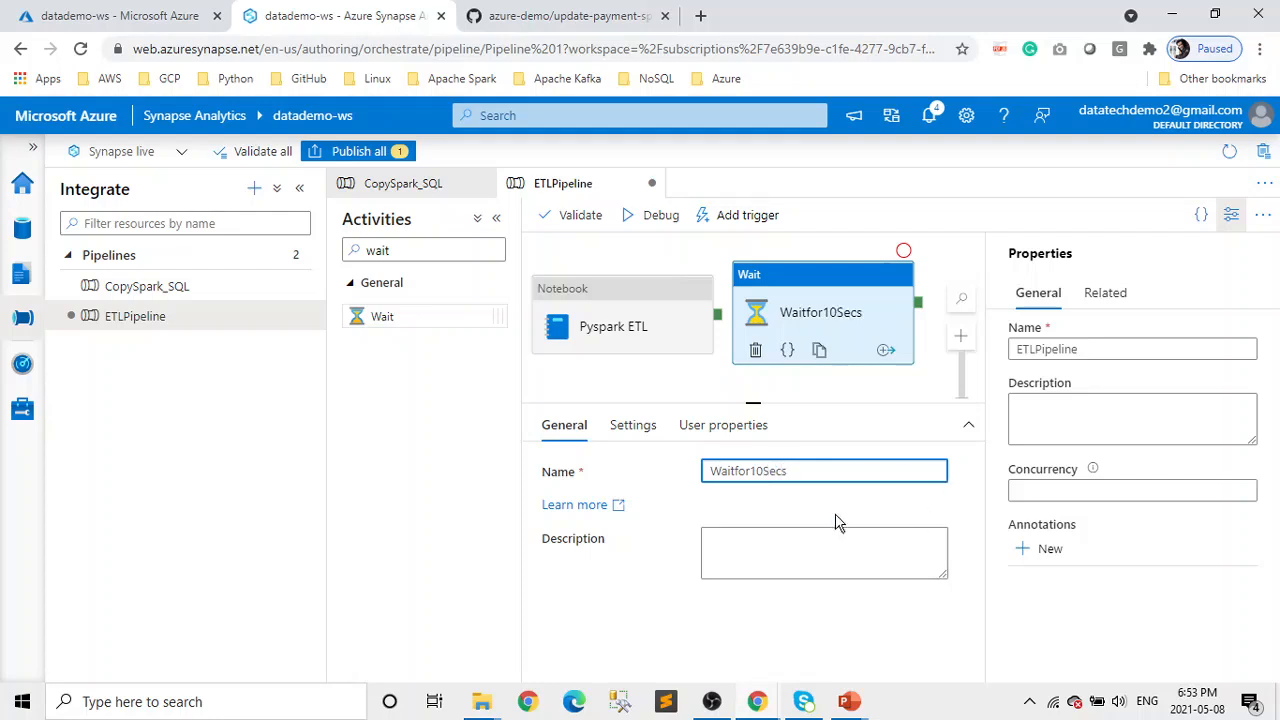
Step: Set the Waitfor10Secs activity's wait time to 10 seconds and hide the pipeline properties
left_click(640, 432)
left_click(712, 468)
type("10")
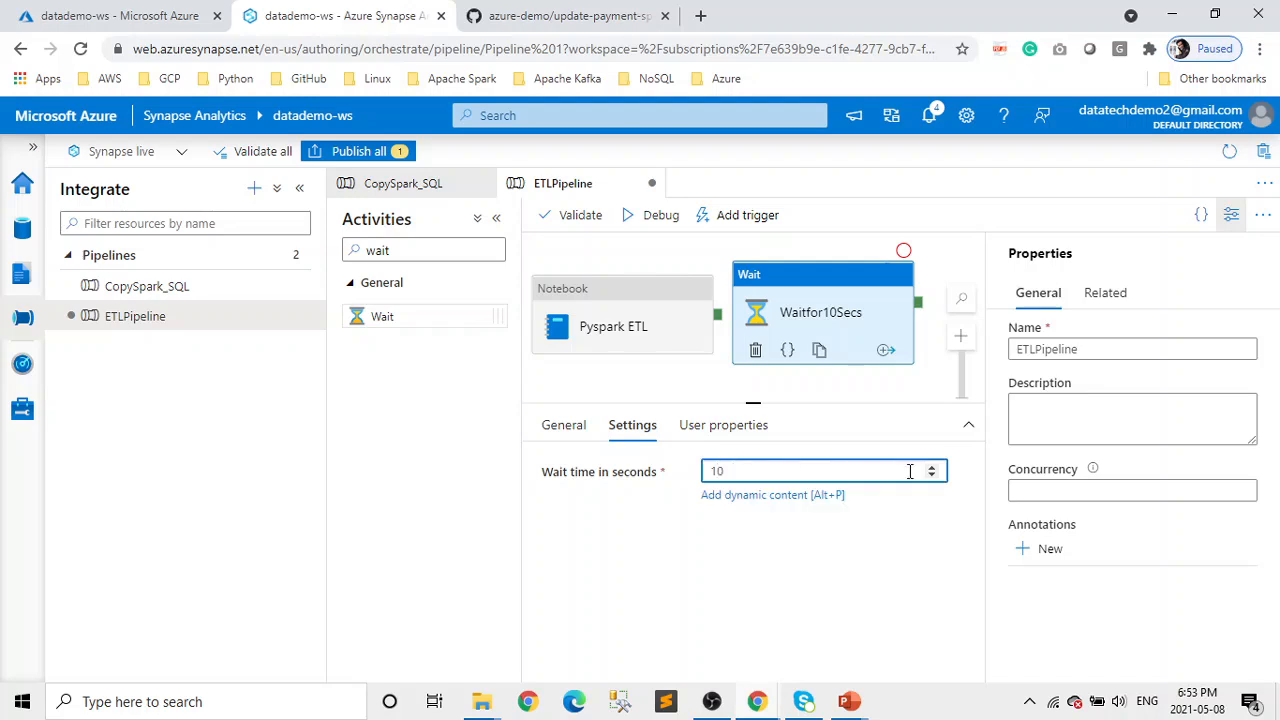
left_click(1231, 214)
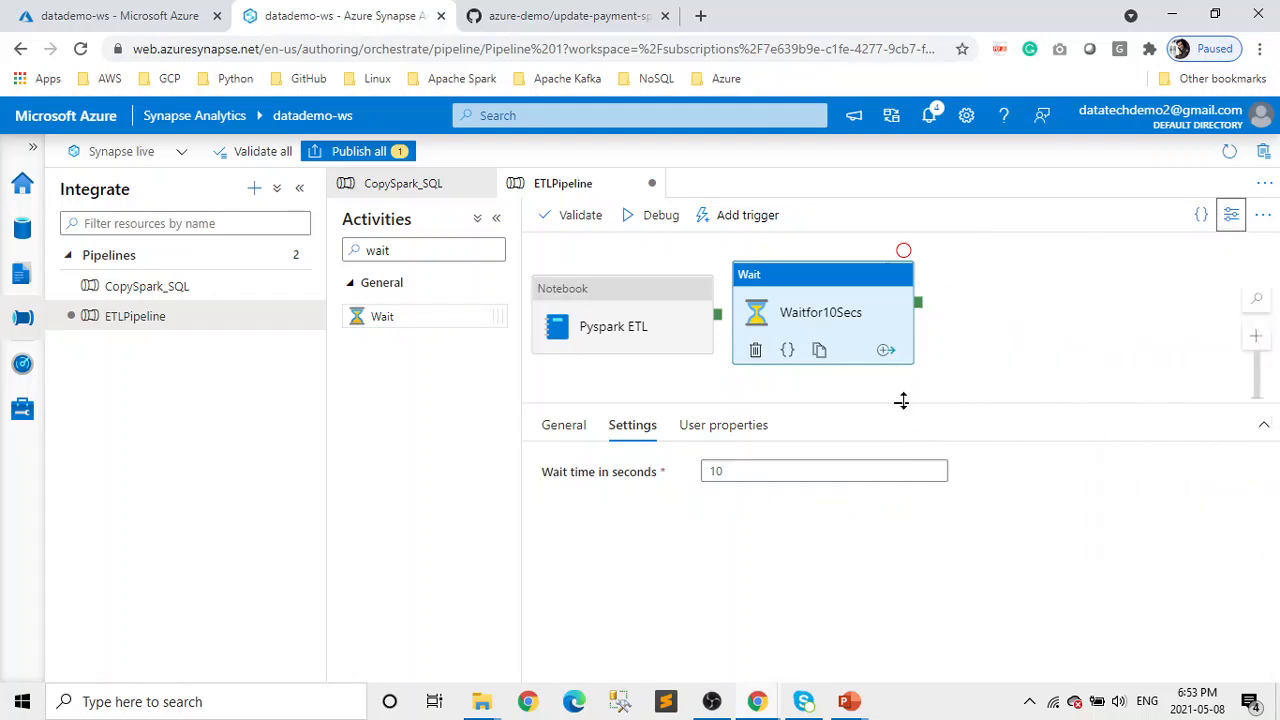
Step: Clear the activity search, add the CopySpark_SQL pipeline to the canvas after the wait activity and check its invoked pipeline settings
left_click(442, 249)
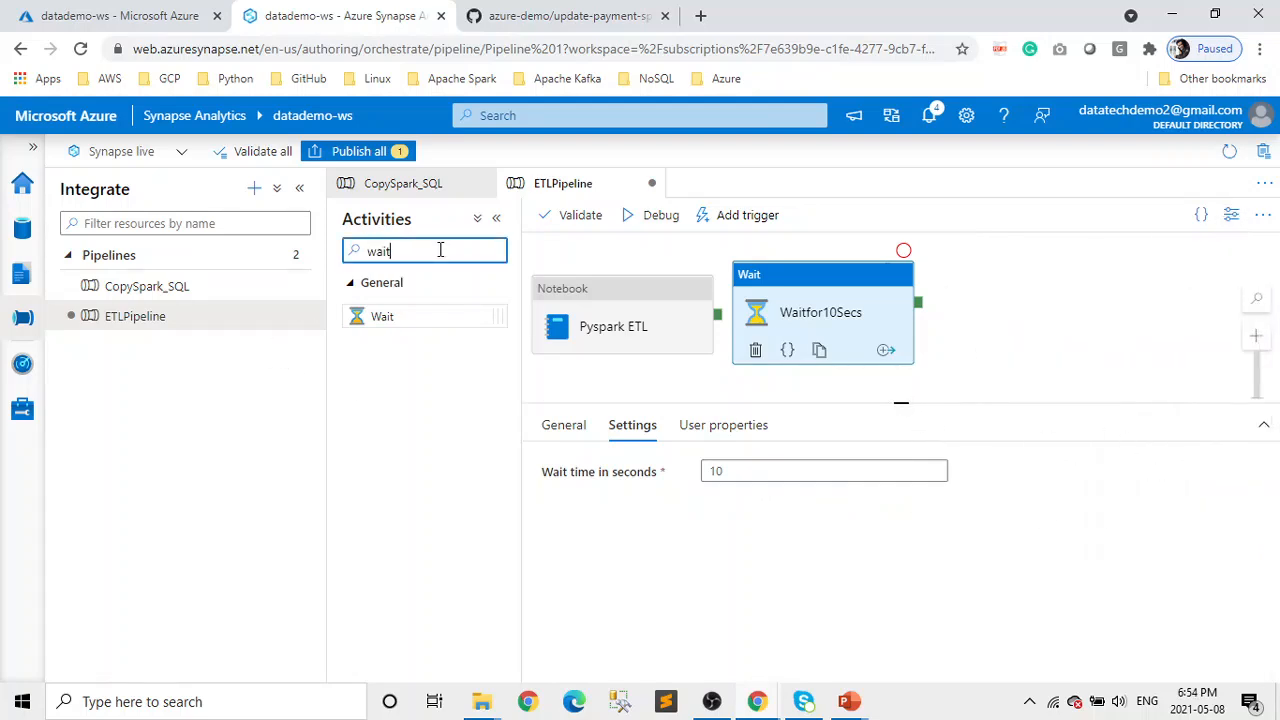
key("BackSpace")
key("BackSpace")
key("BackSpace")
key("BackSpace")
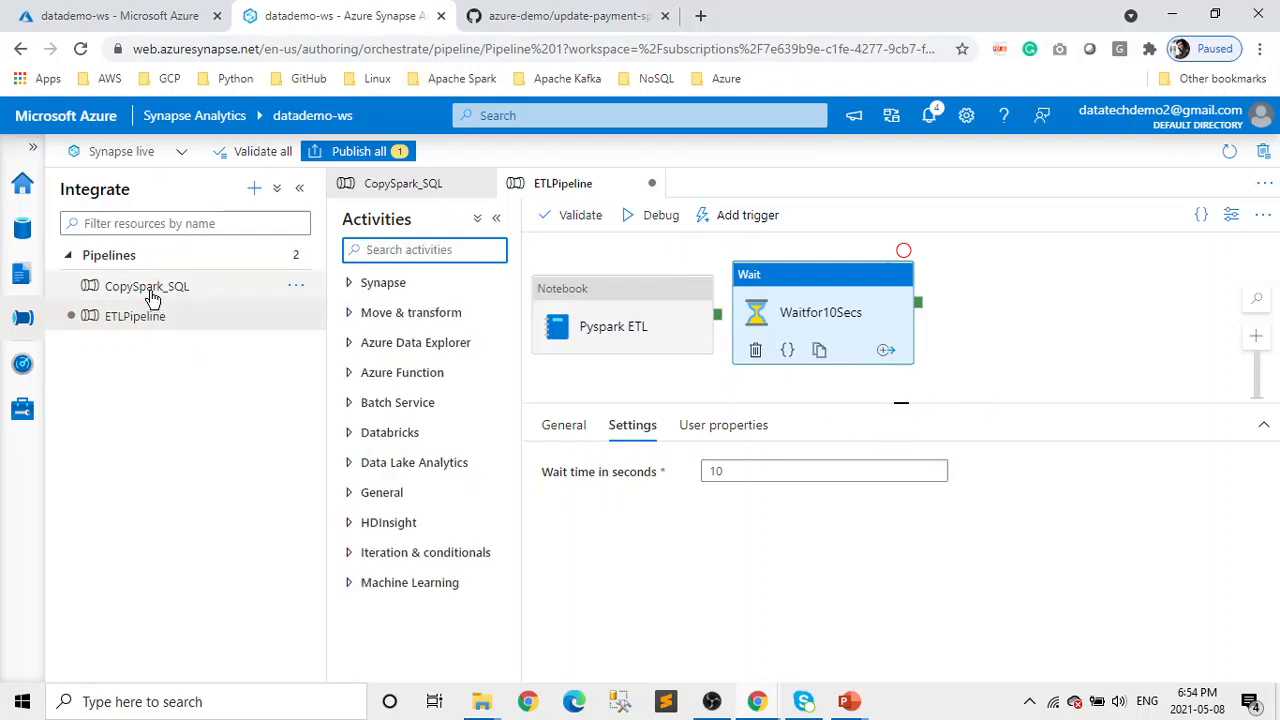
left_click_drag(150, 295, 1055, 313)
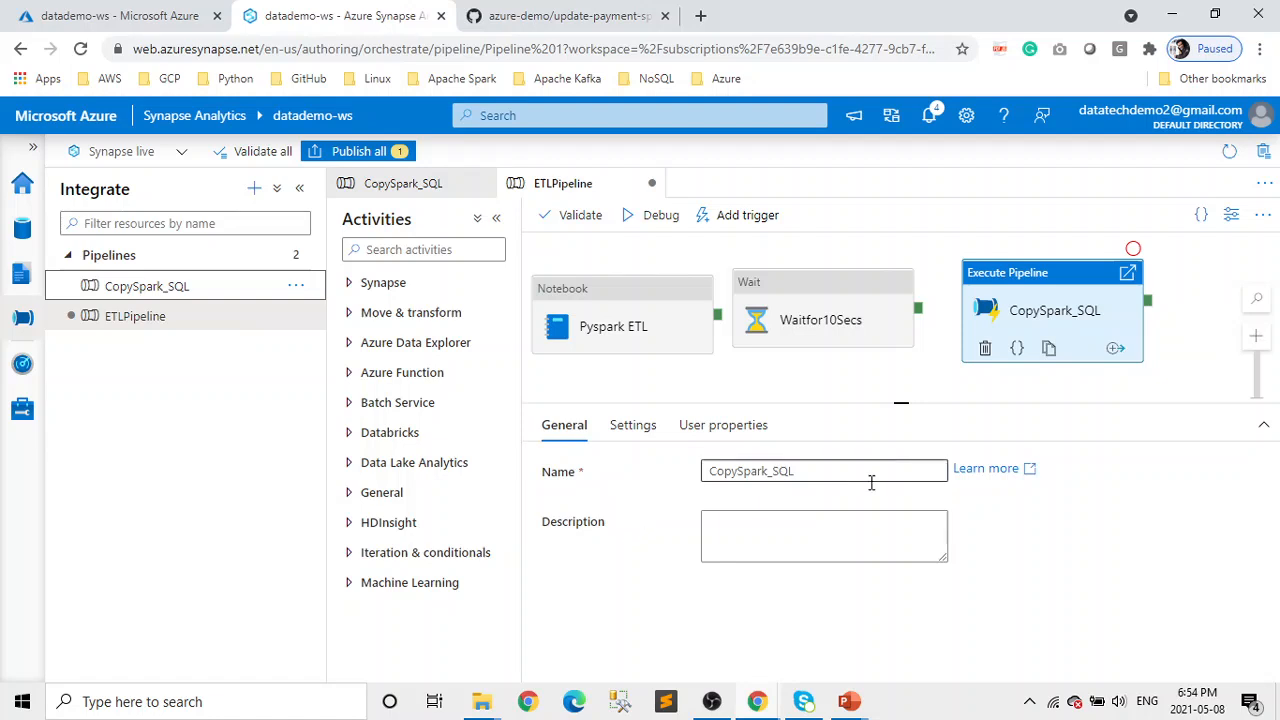
left_click(625, 428)
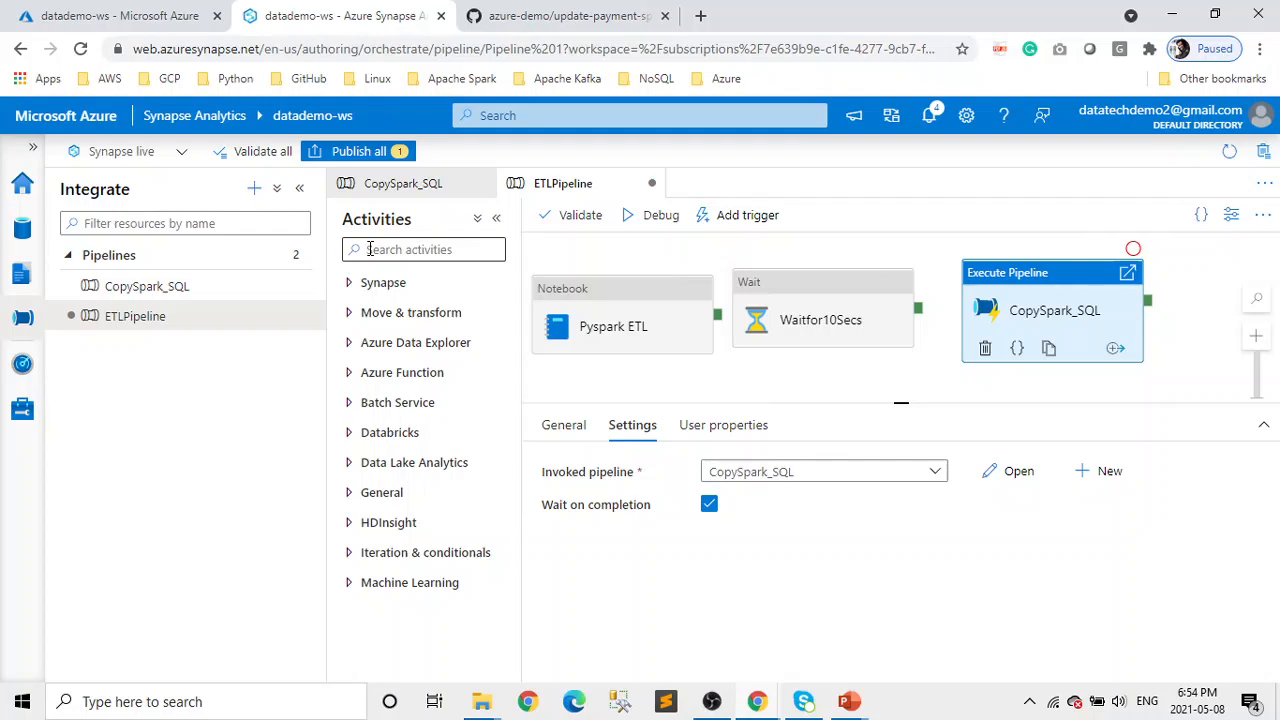
Step: Add a SQL pool stored procedure activity after CopySpark_SQL and name it Update Payment SP
left_click(350, 284)
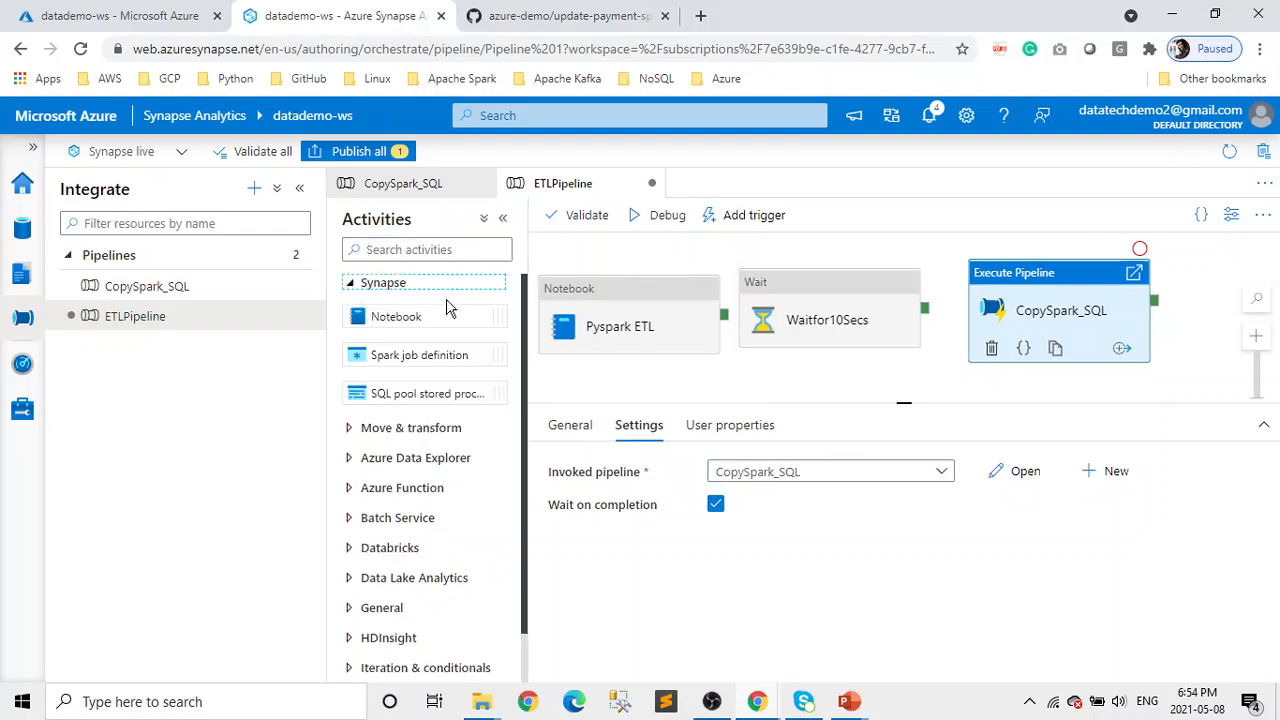
left_click_drag(428, 393, 1238, 318)
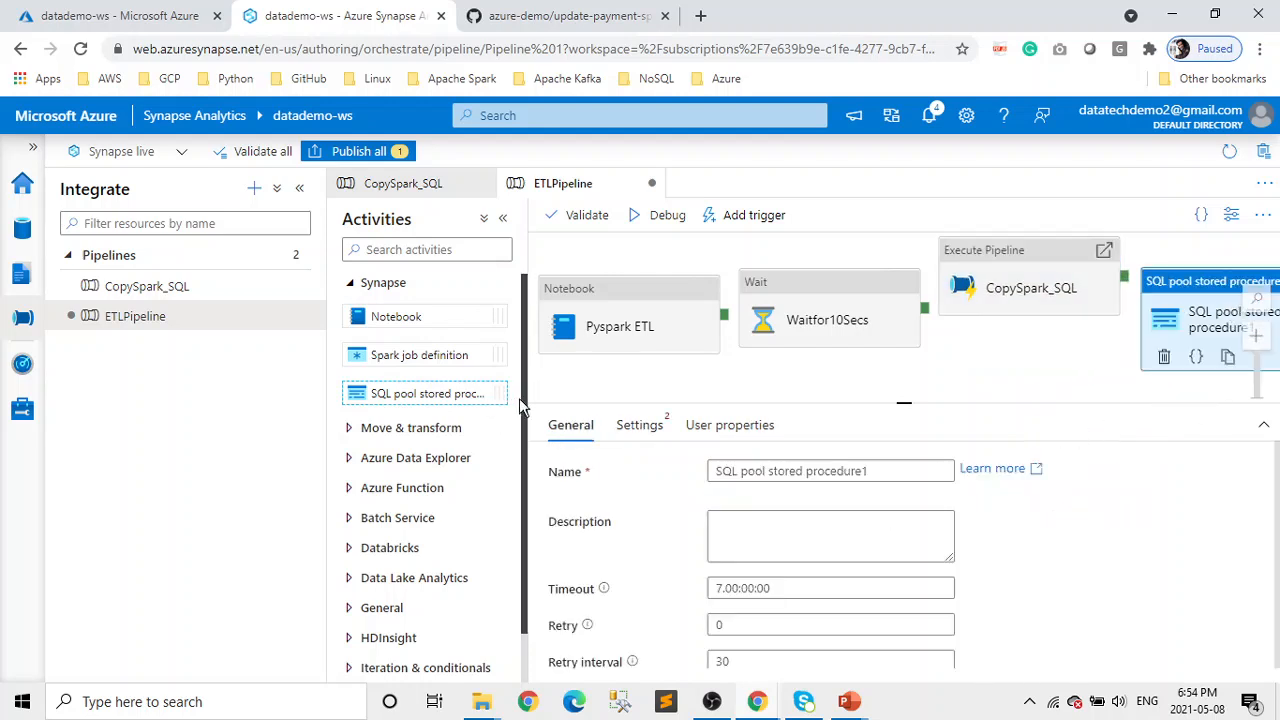
left_click_drag(323, 397, 171, 386)
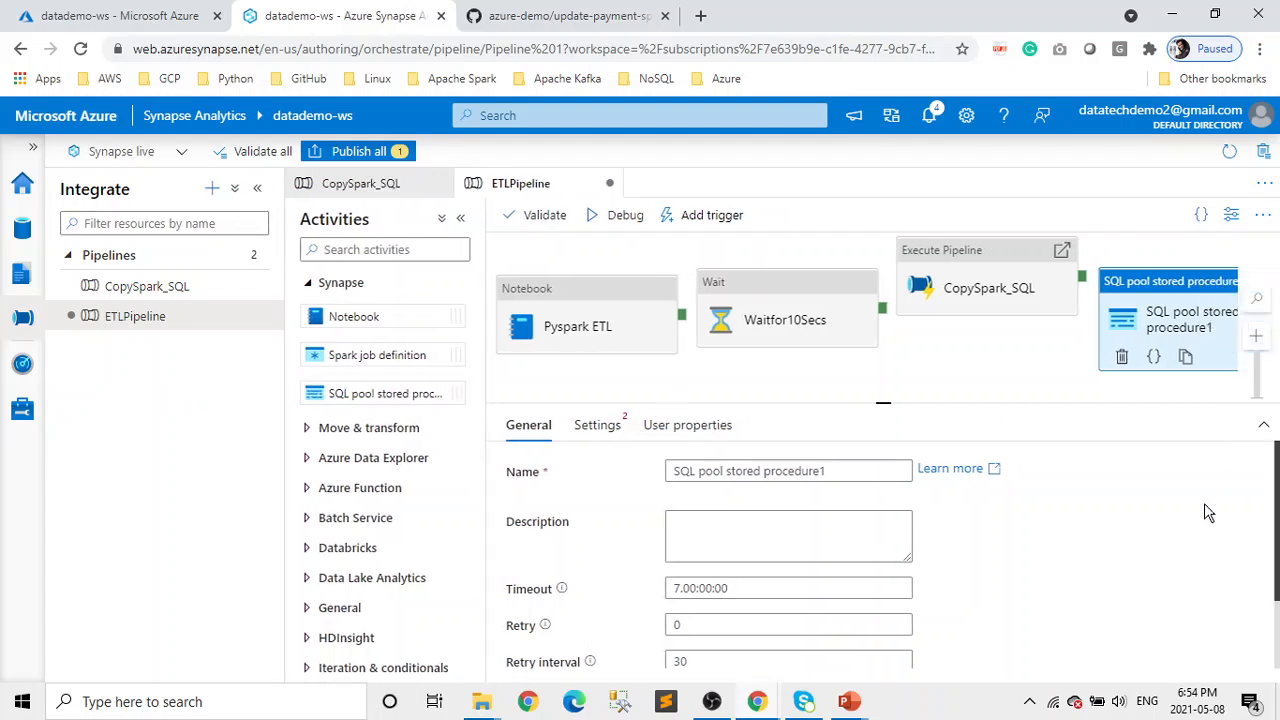
left_click(832, 471)
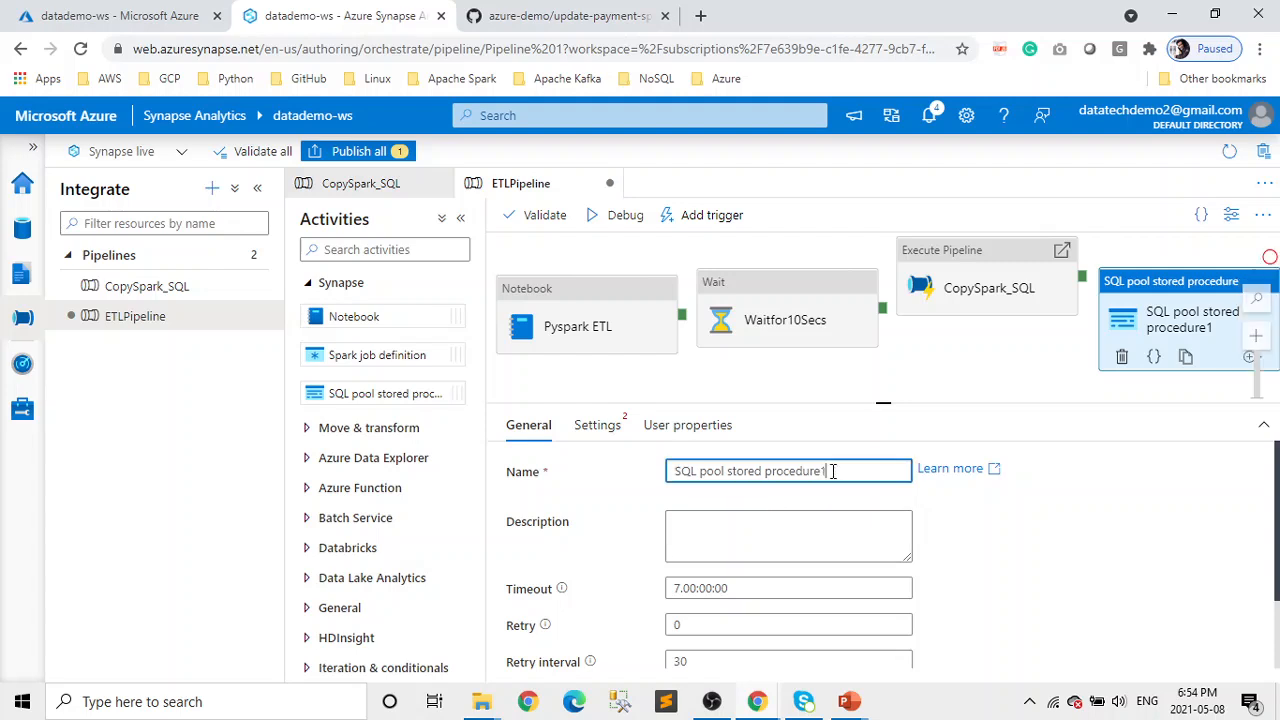
key("ctrl+a")
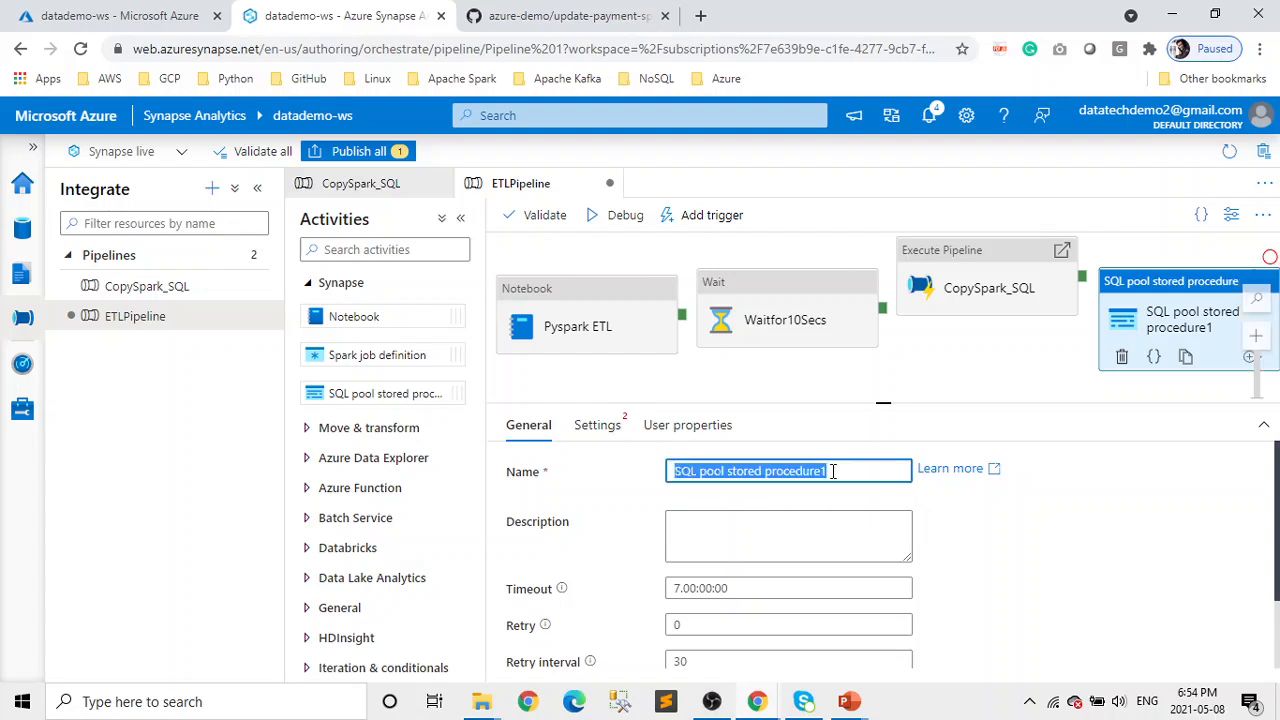
type("Update")
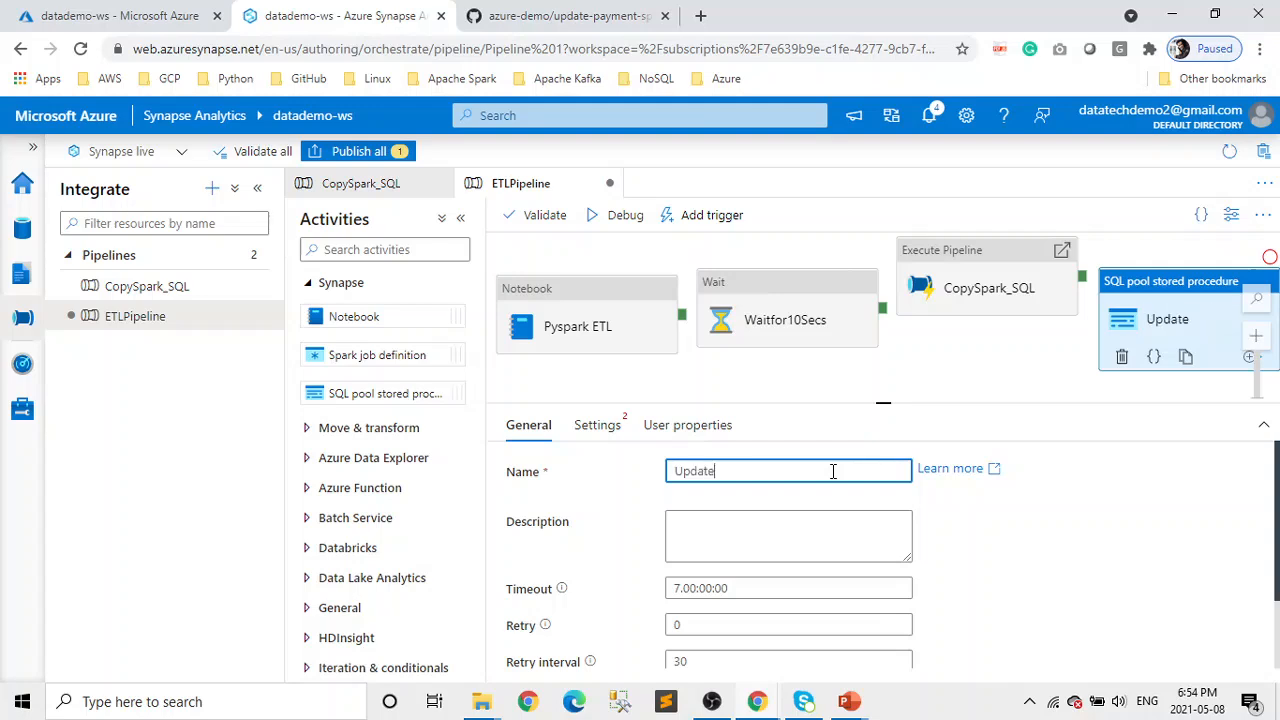
type(" Payment SP")
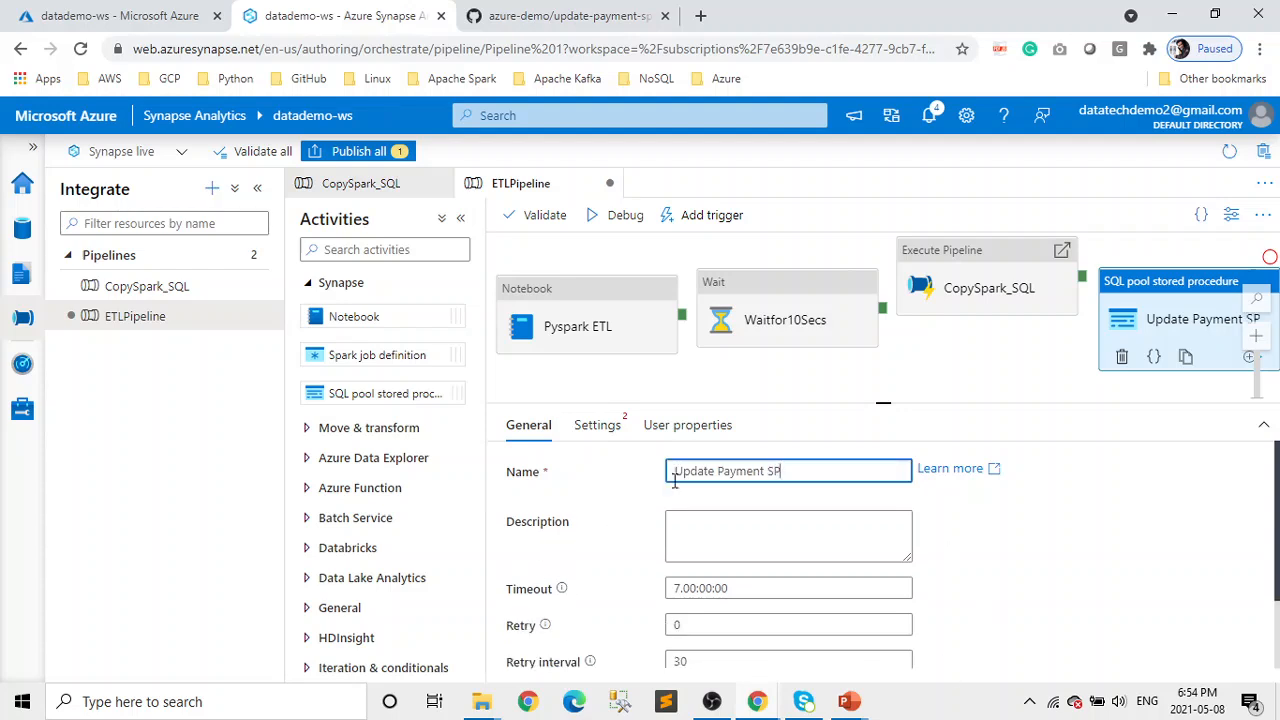
Step: Configure Update Payment SP to use the datademoSQL dedicated pool and the [dbo].[UpdatePaymentType] stored procedure
left_click(600, 437)
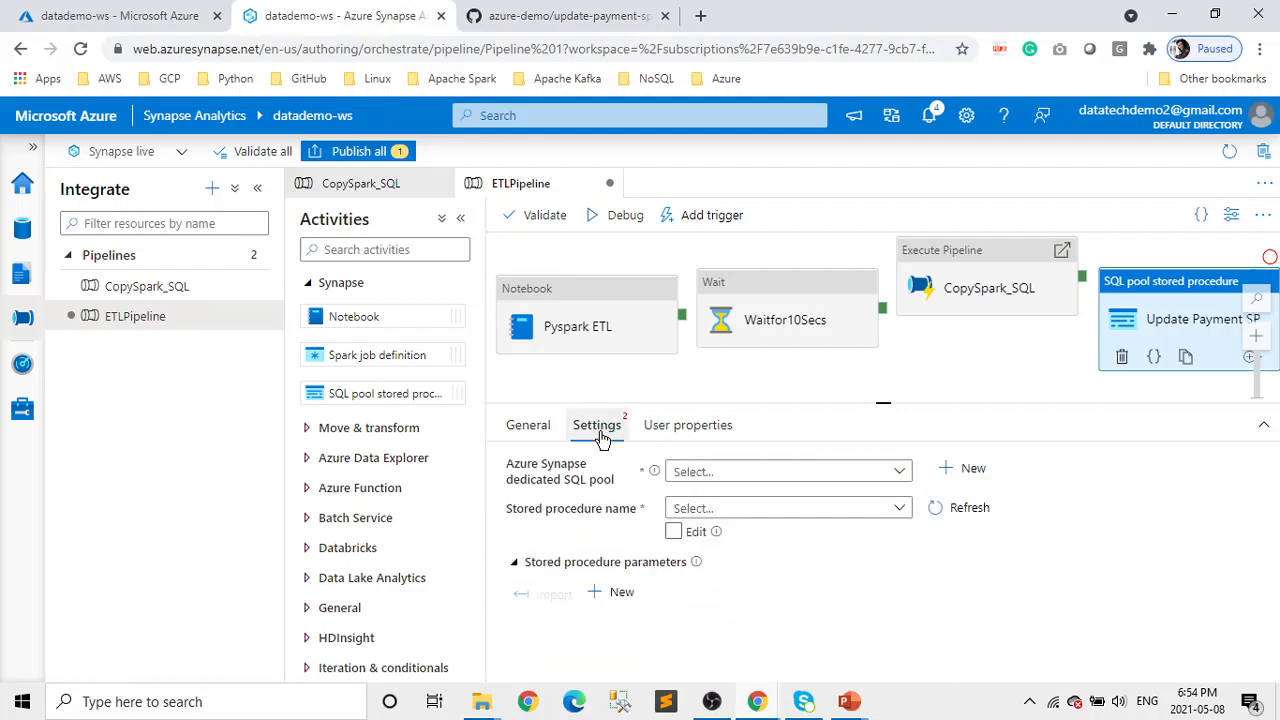
left_click(899, 472)
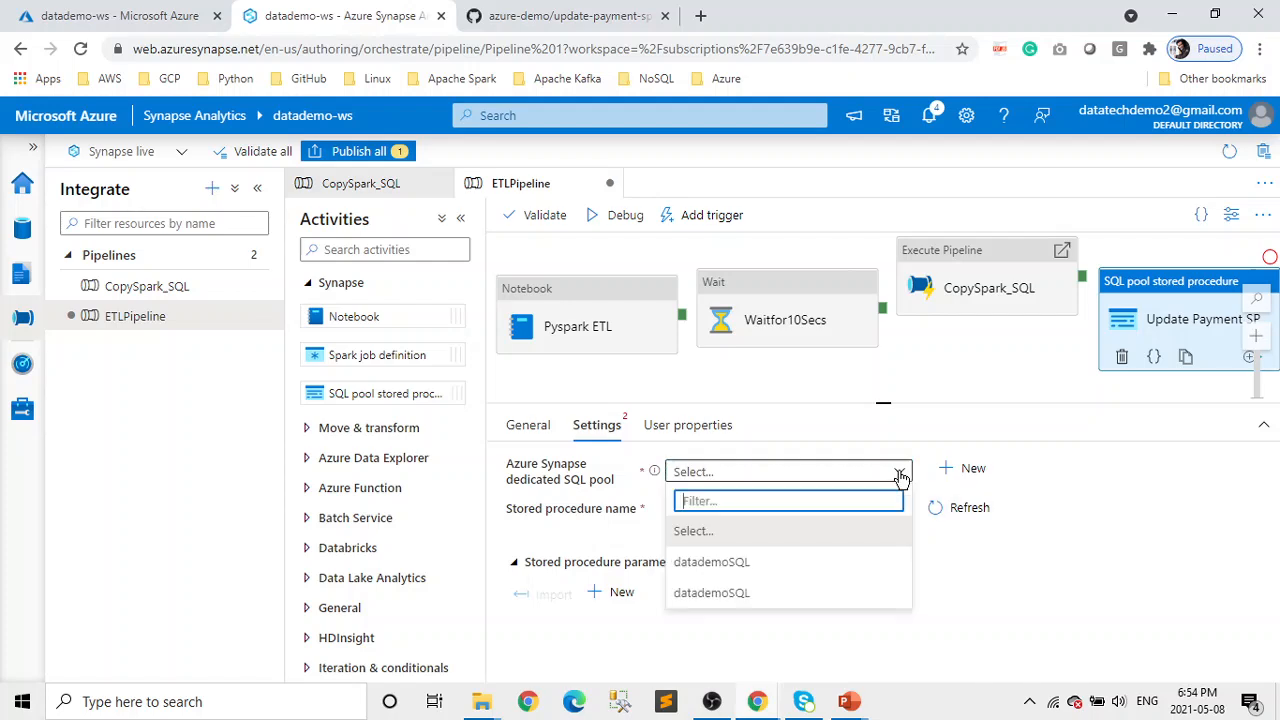
left_click(738, 565)
left_click(902, 509)
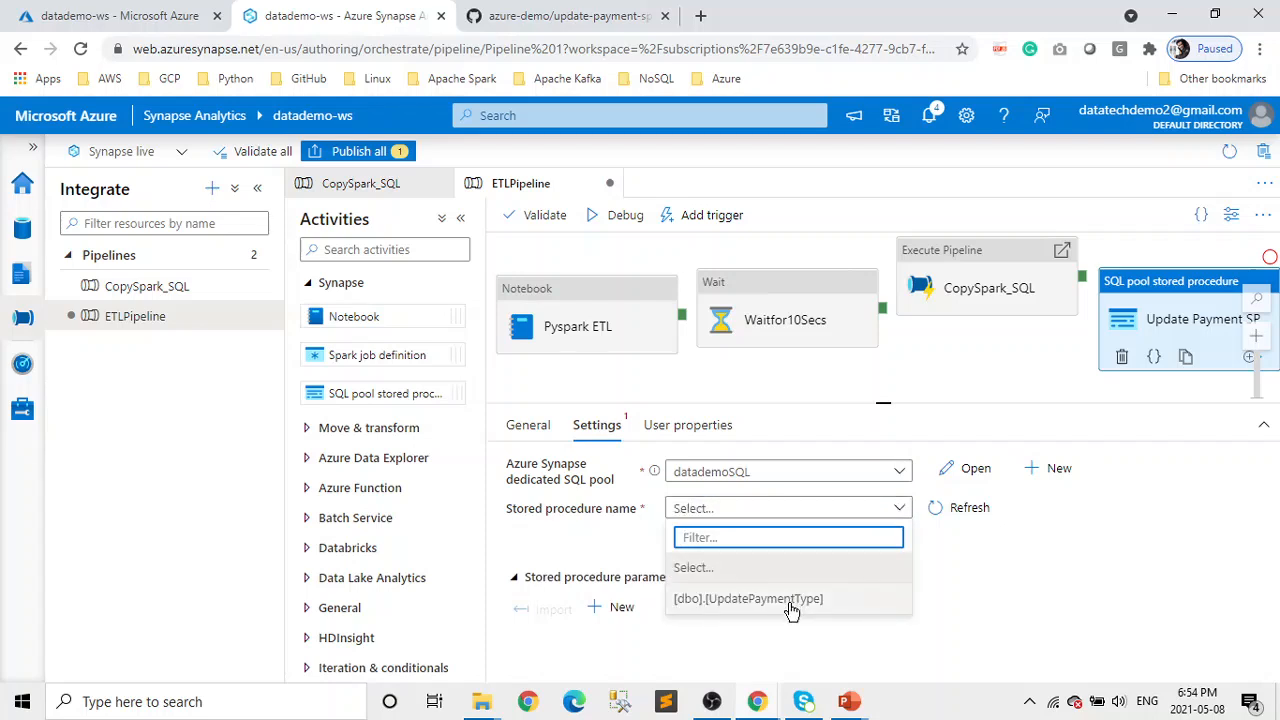
left_click(794, 601)
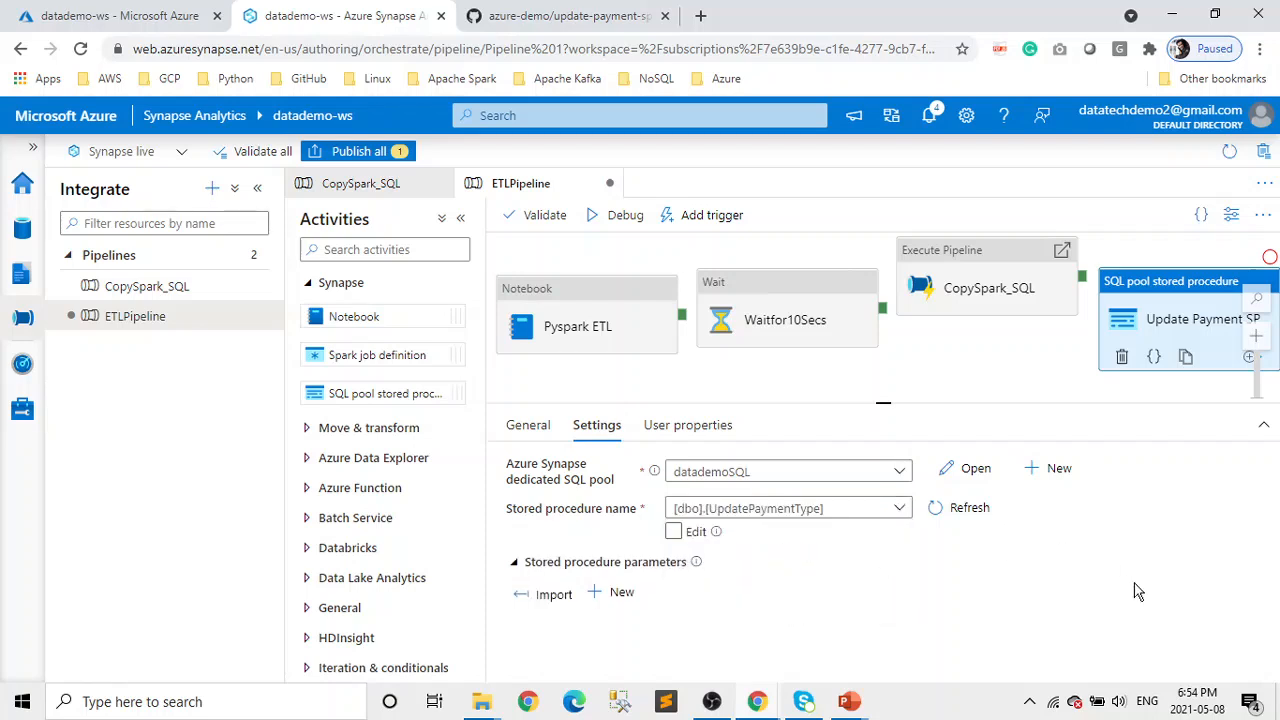
Step: Line up the four activities and connect them in order: Pyspark ETL, Waitfor10Secs, CopySpark_SQL, Update Payment SP
left_click_drag(884, 402, 883, 617)
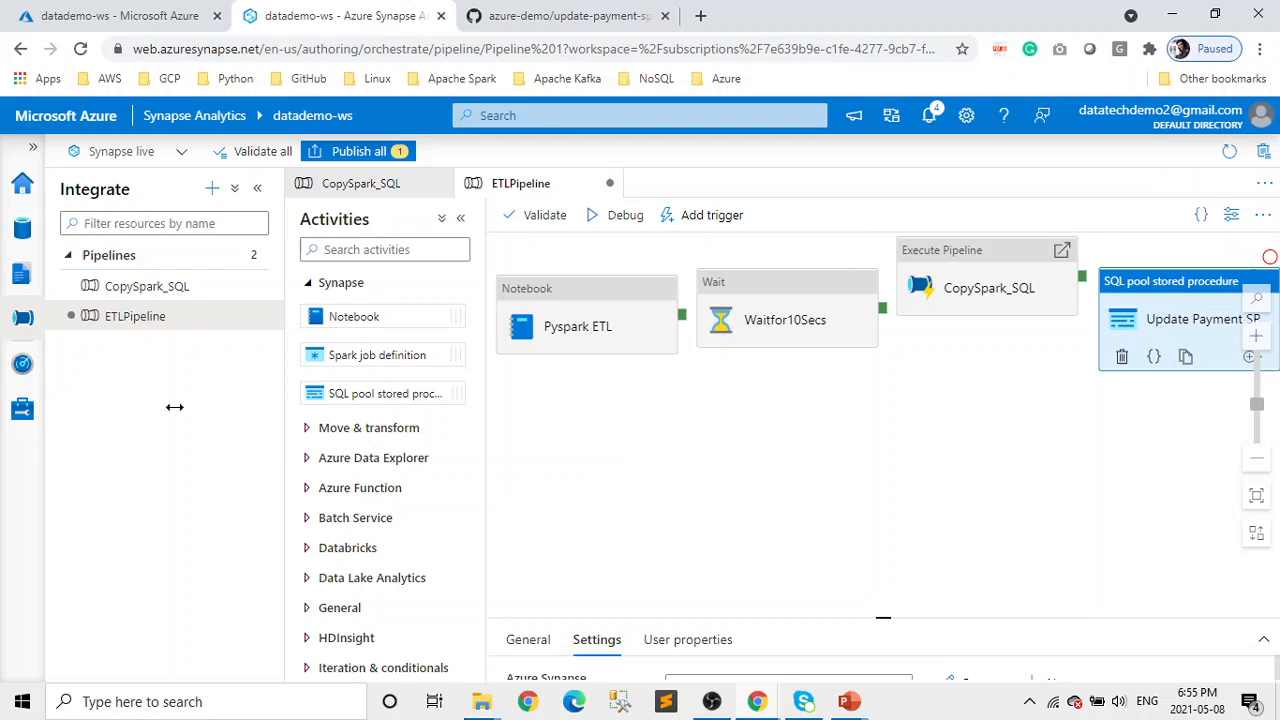
left_click_drag(585, 299, 566, 383)
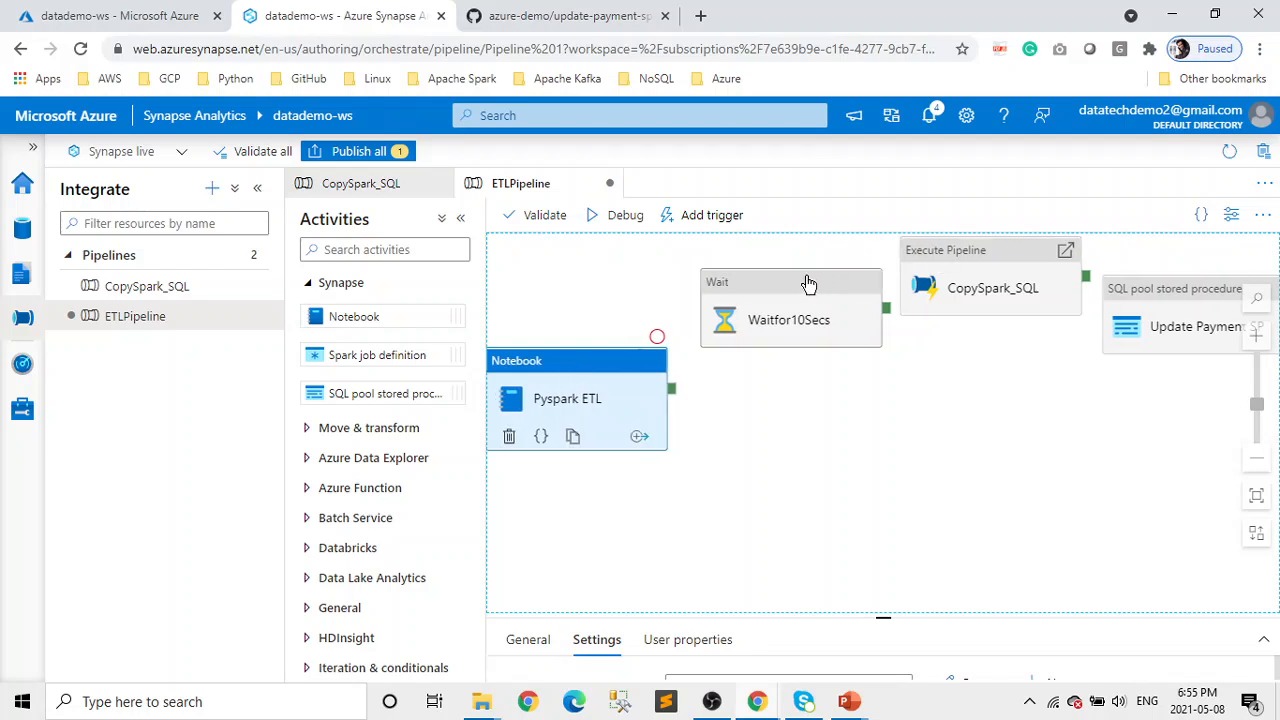
left_click_drag(808, 285, 802, 360)
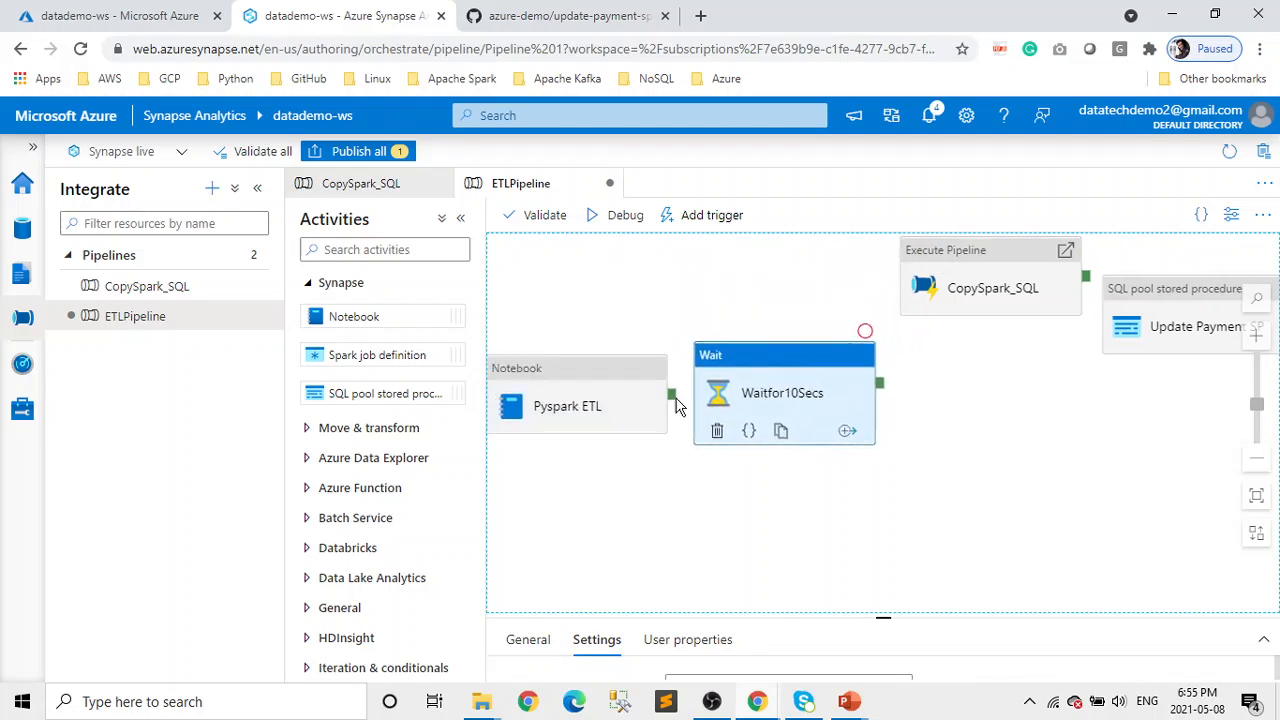
left_click_drag(671, 394, 697, 400)
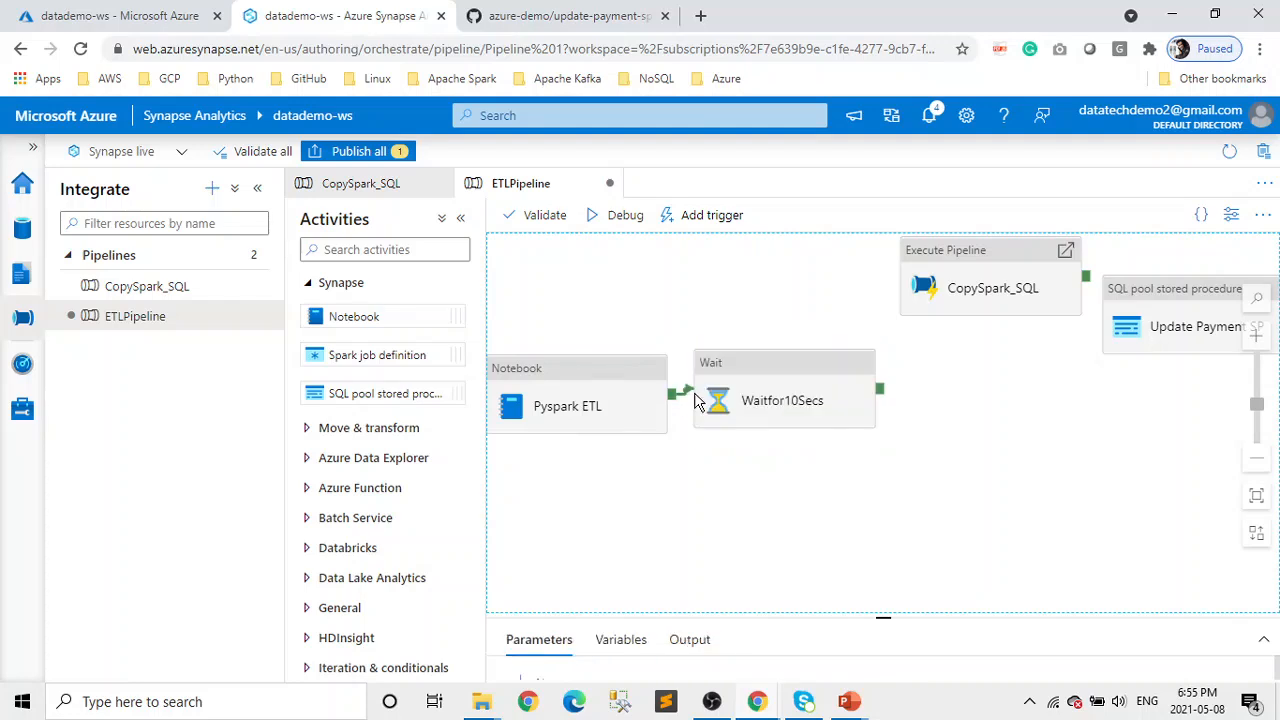
left_click_drag(975, 252, 984, 343)
left_click_drag(880, 400, 918, 399)
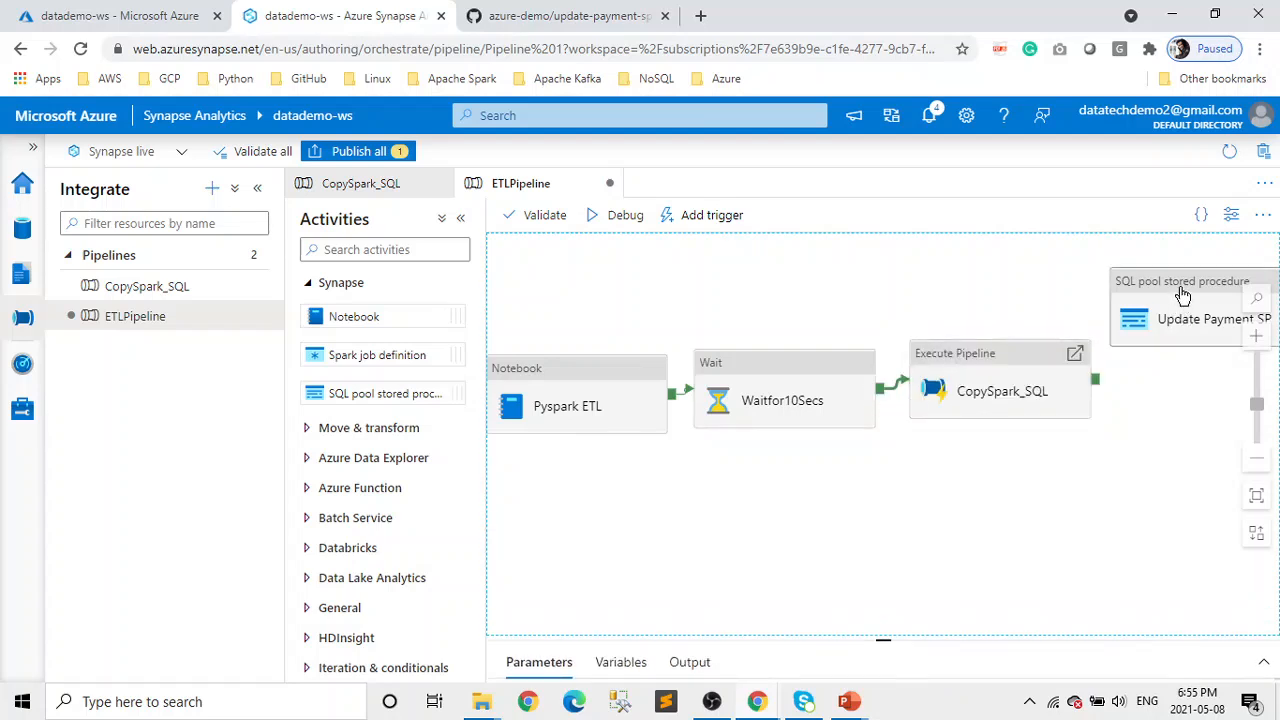
left_click_drag(1183, 291, 1205, 370)
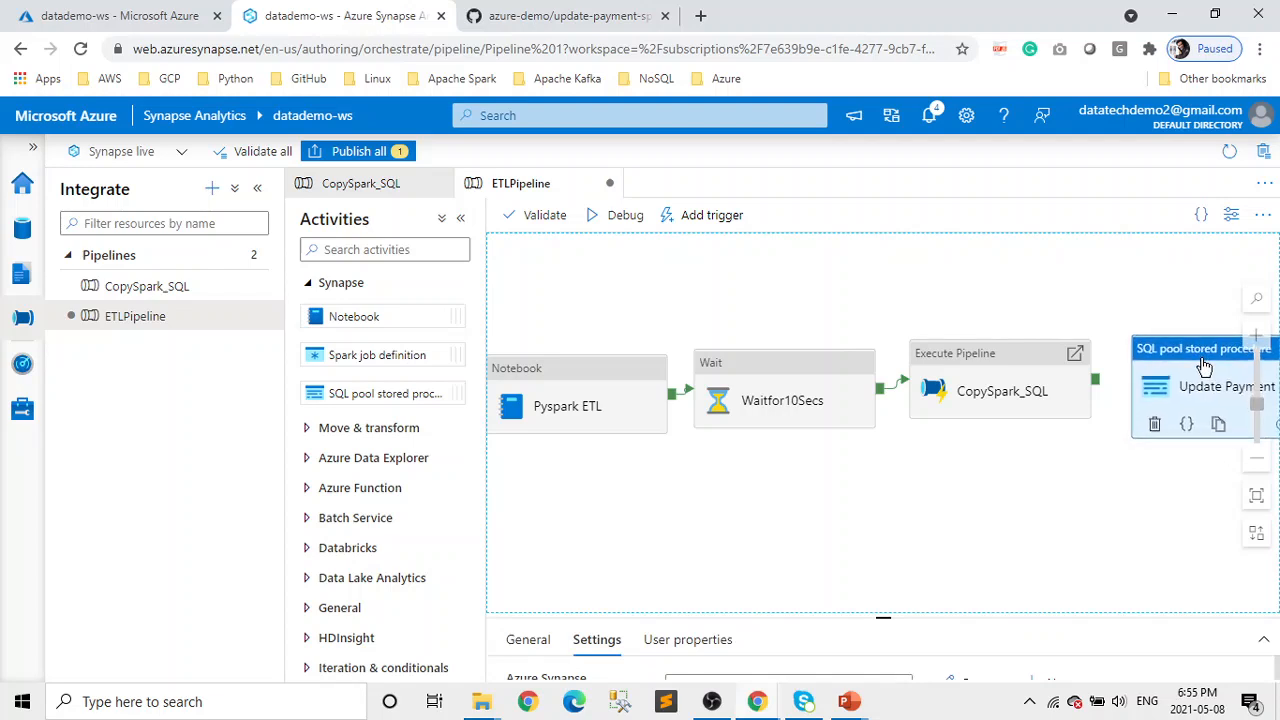
left_click_drag(1058, 387, 1094, 391)
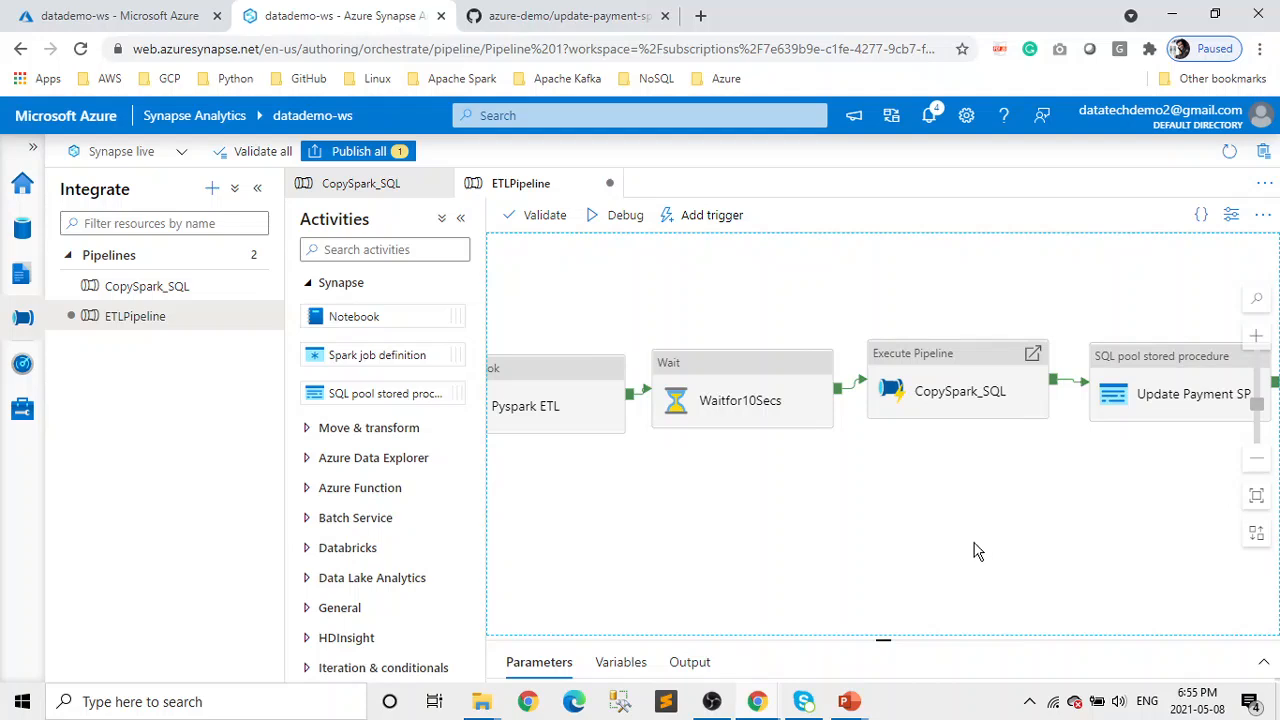
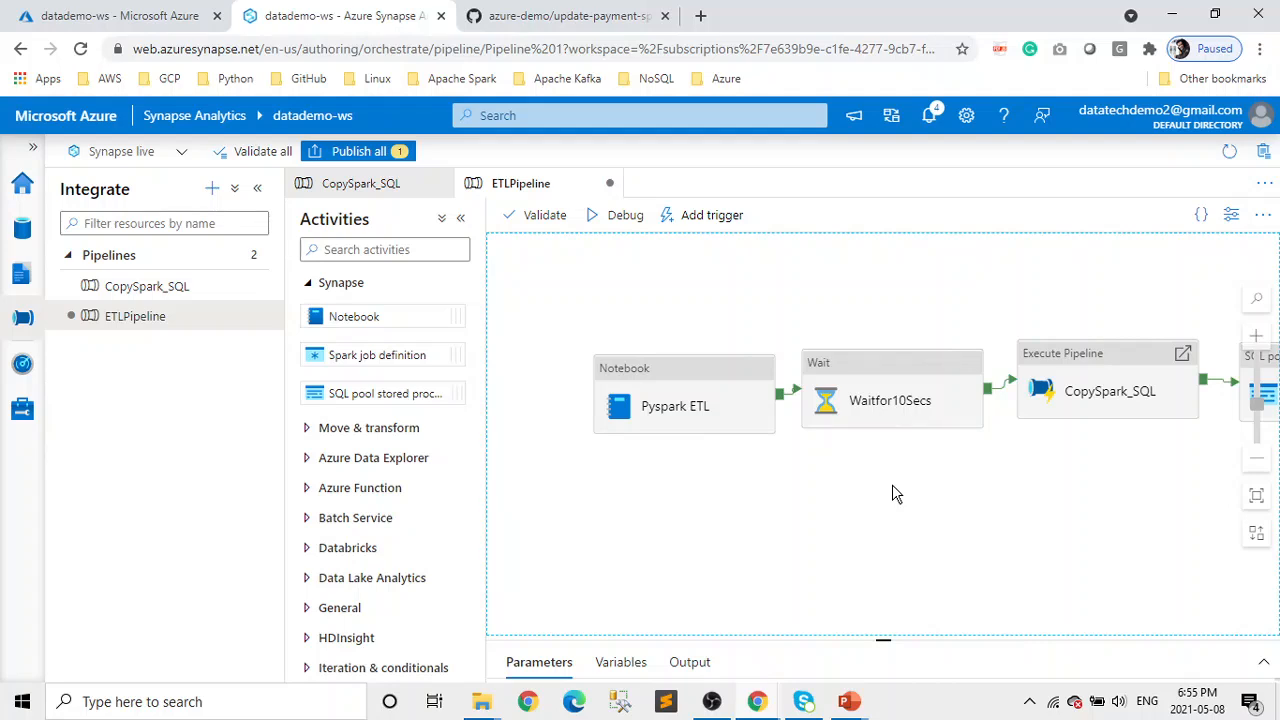
Step: Open the CopySpark_SQL pipeline from ETLPipeline and display the source settings of its Copy_gt1 activity
double_click(1122, 398)
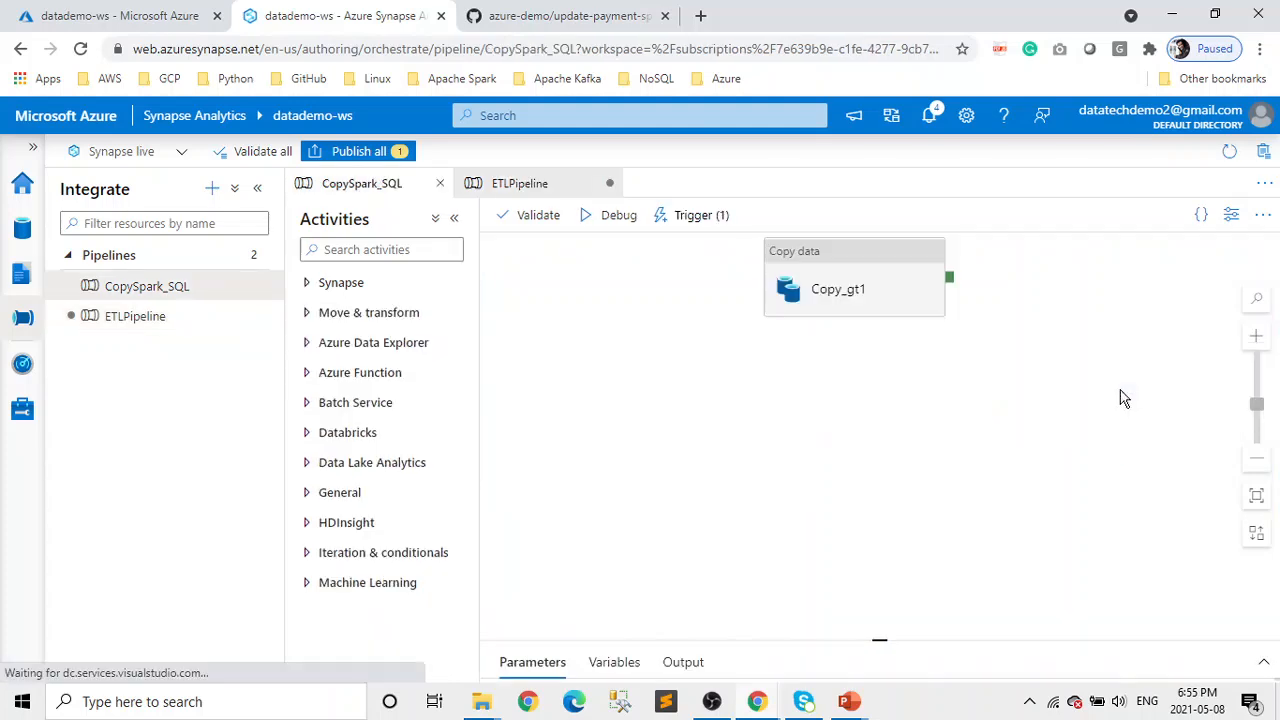
left_click(848, 311)
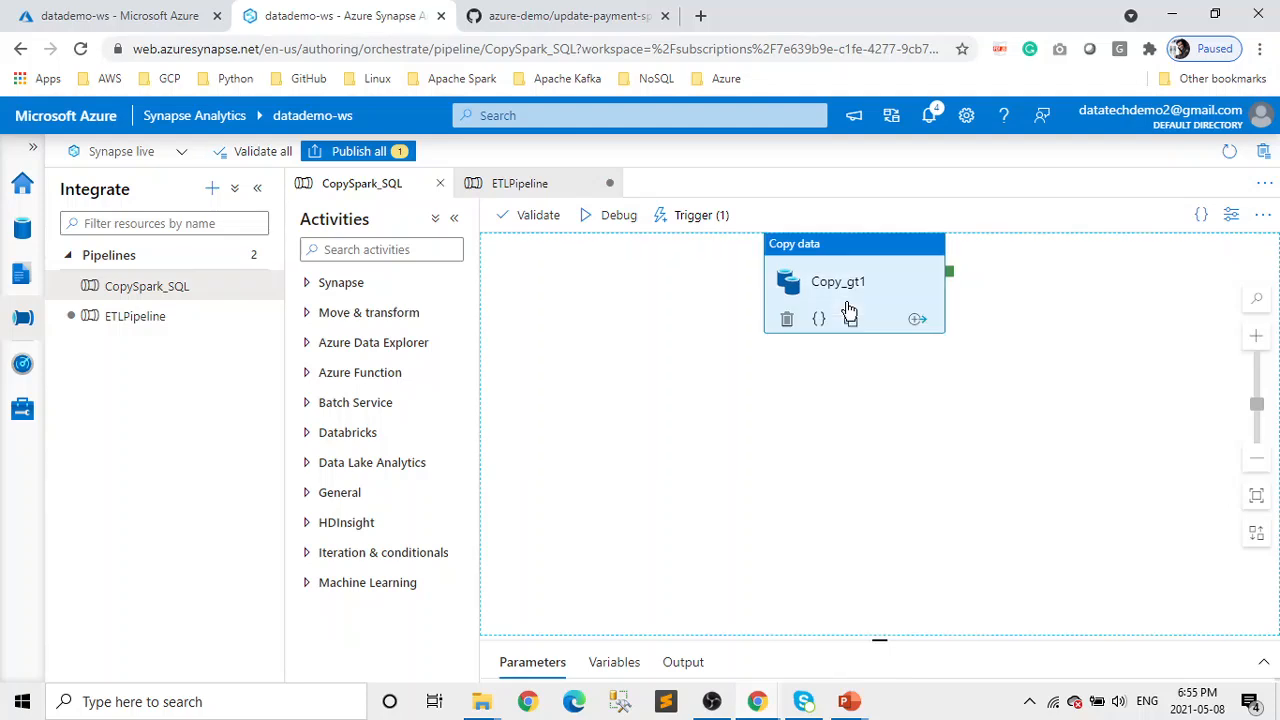
scroll(1041, 521, "down", 2)
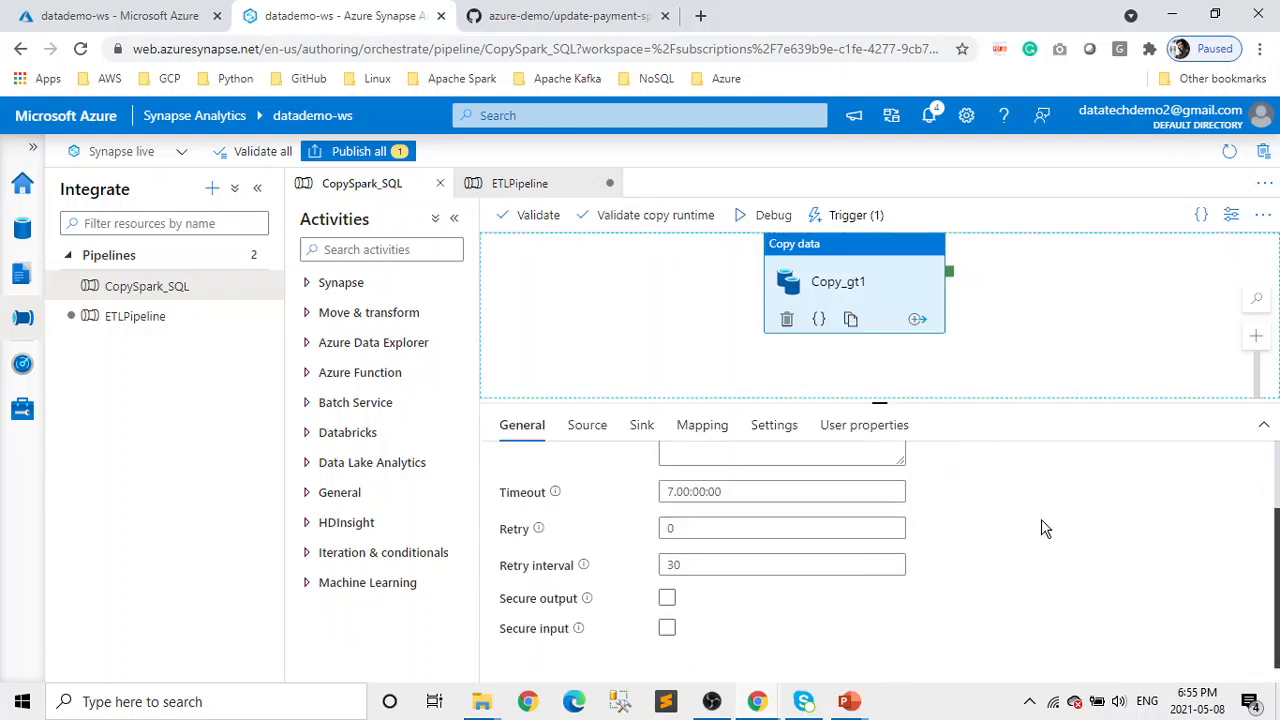
scroll(1041, 521, "up", 2)
left_click(587, 430)
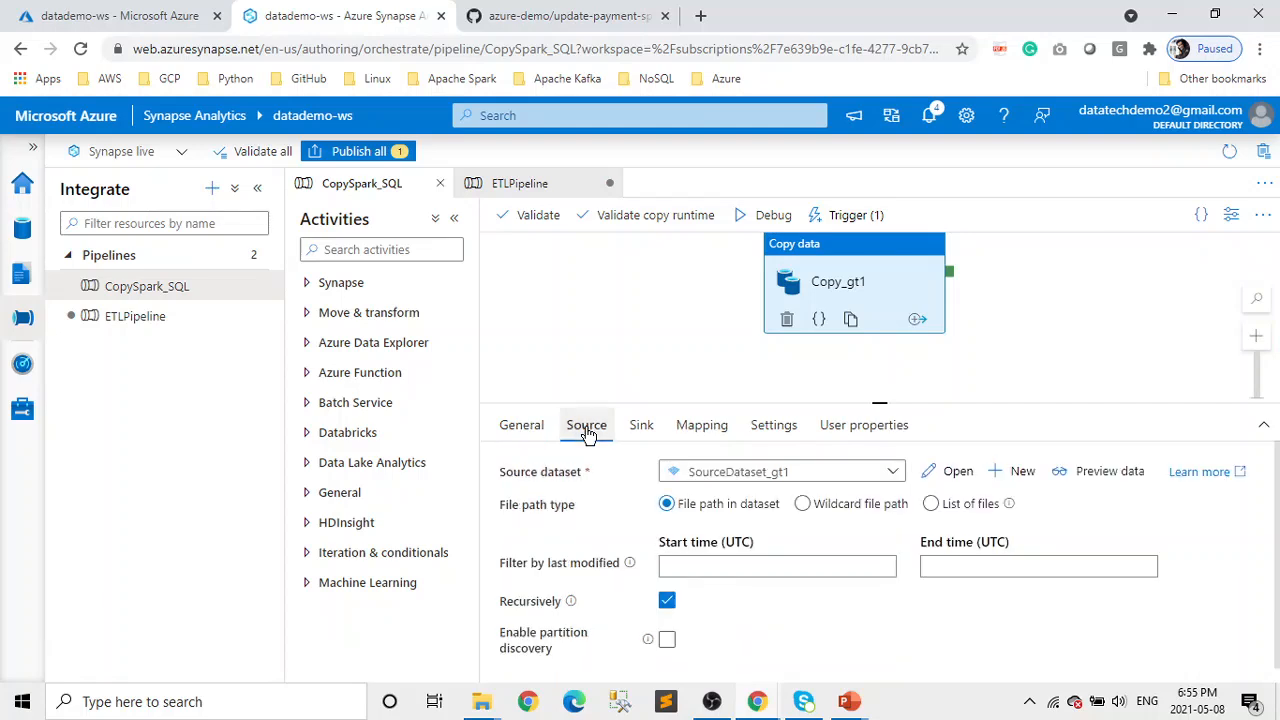
Step: Switch the Copy_gt1 source to a wildcard file path and set the wildcard file name to *parquet
left_click(802, 506)
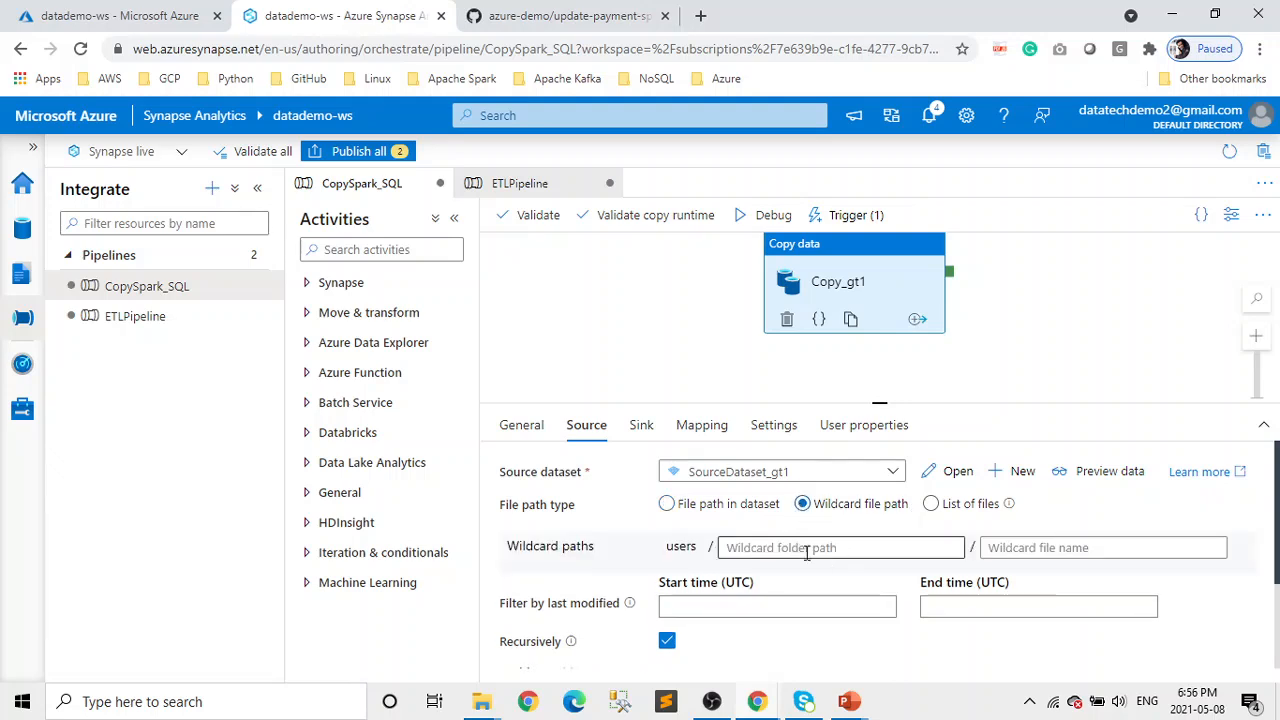
left_click(996, 556)
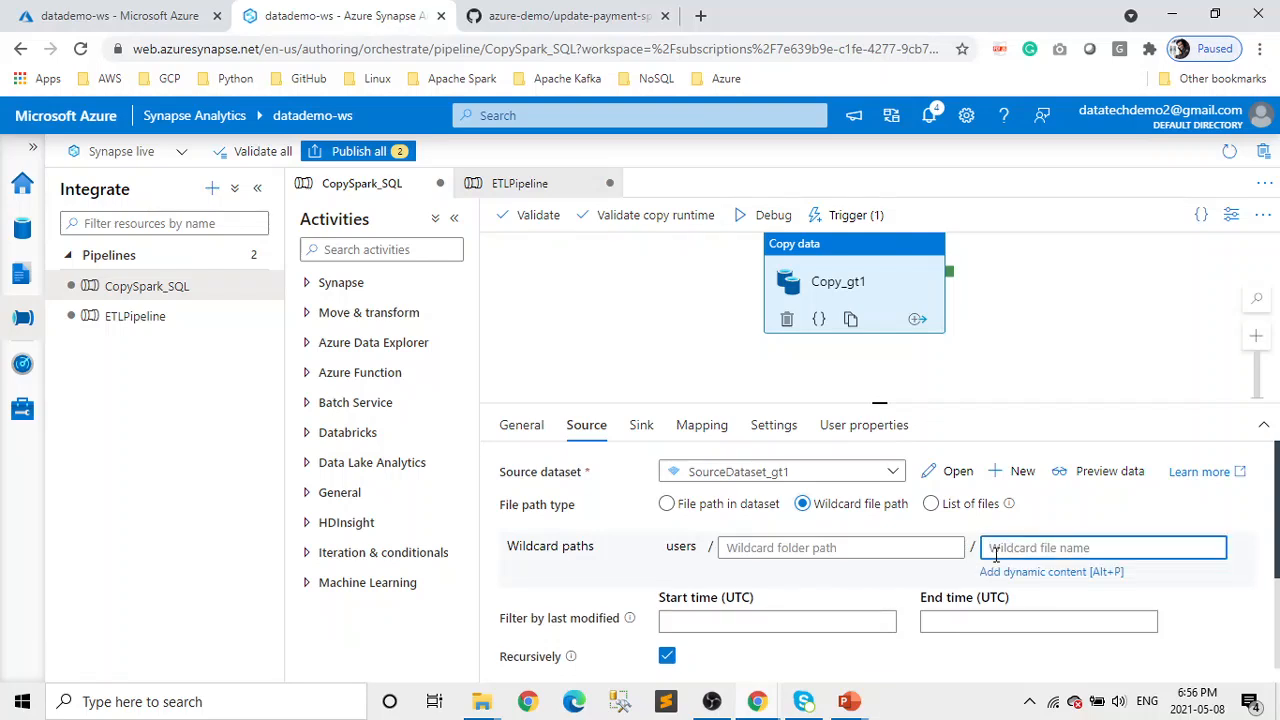
type("*")
type("ear")
type("quet")
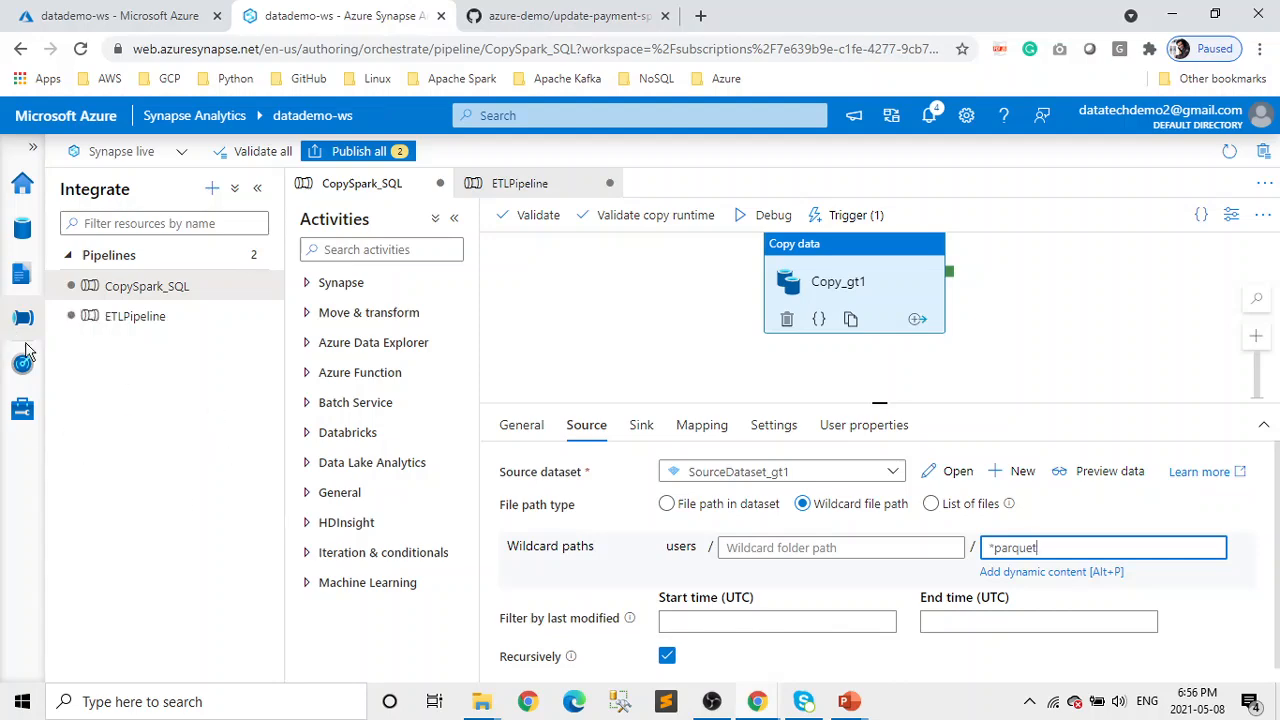
Step: Open the users container of the linked datademo-ws primary Data Lake Storage Gen2 account
left_click(28, 233)
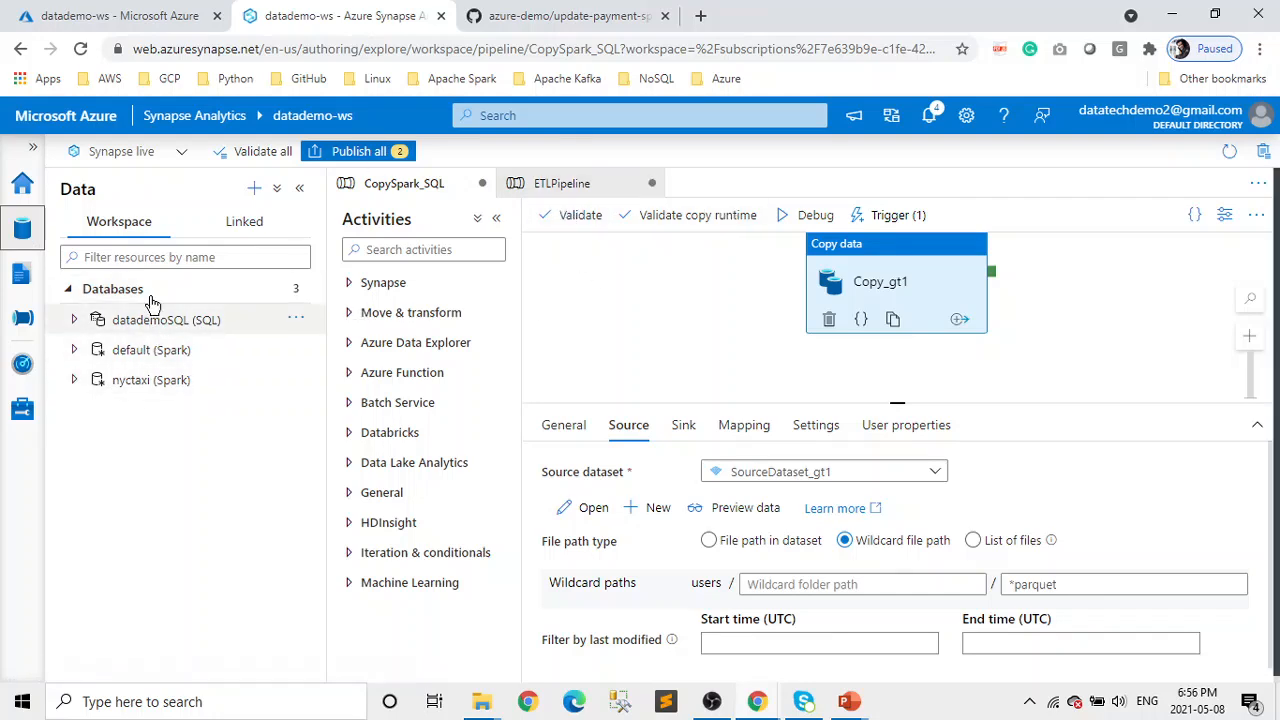
left_click(238, 234)
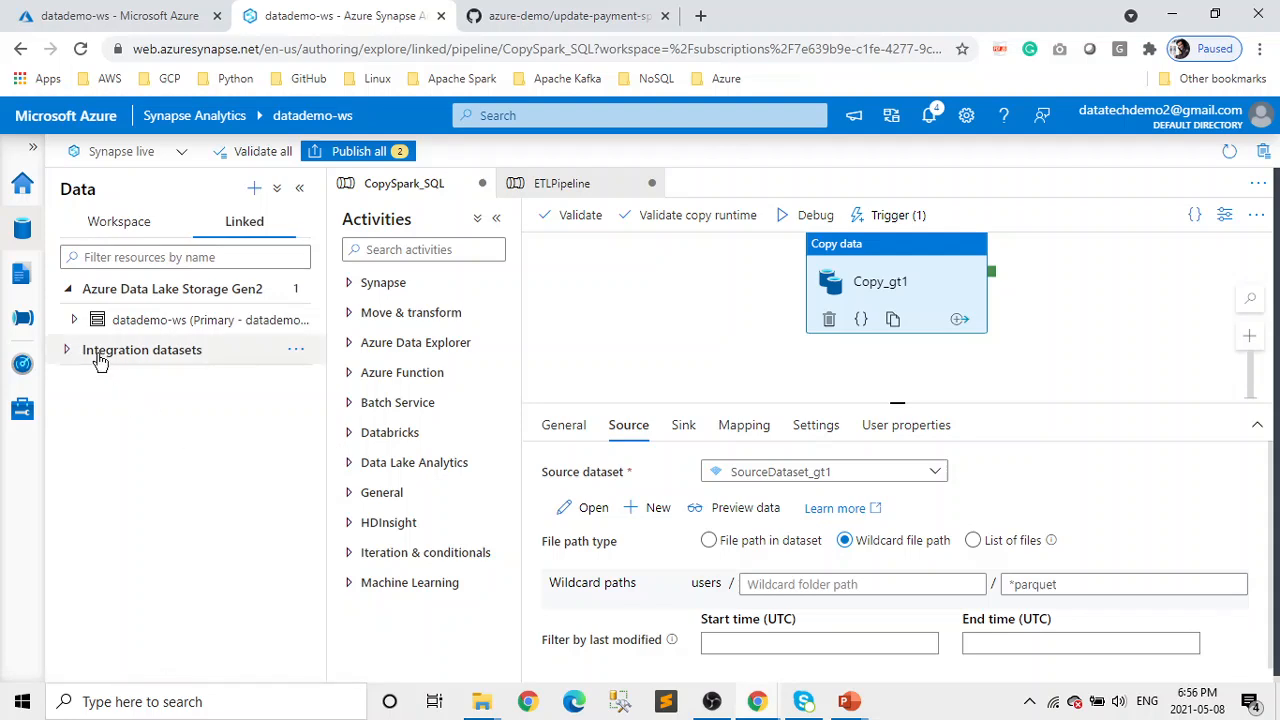
left_click(75, 320)
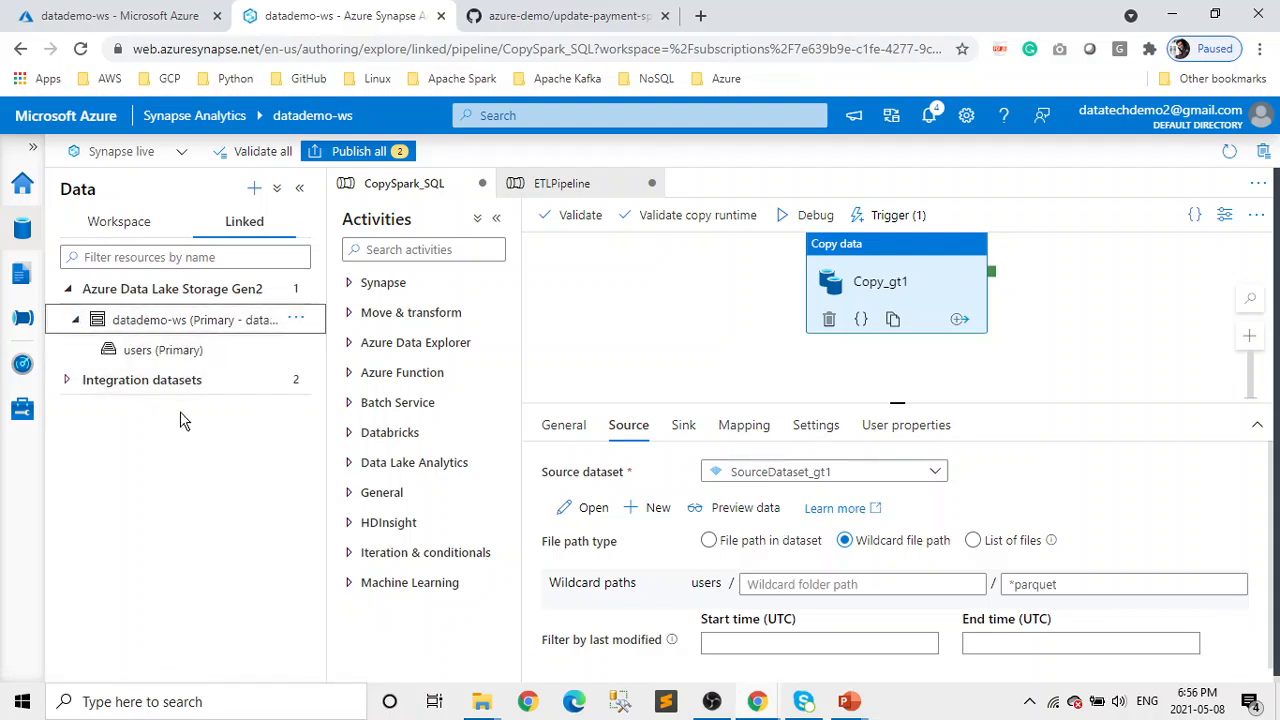
left_click(181, 357)
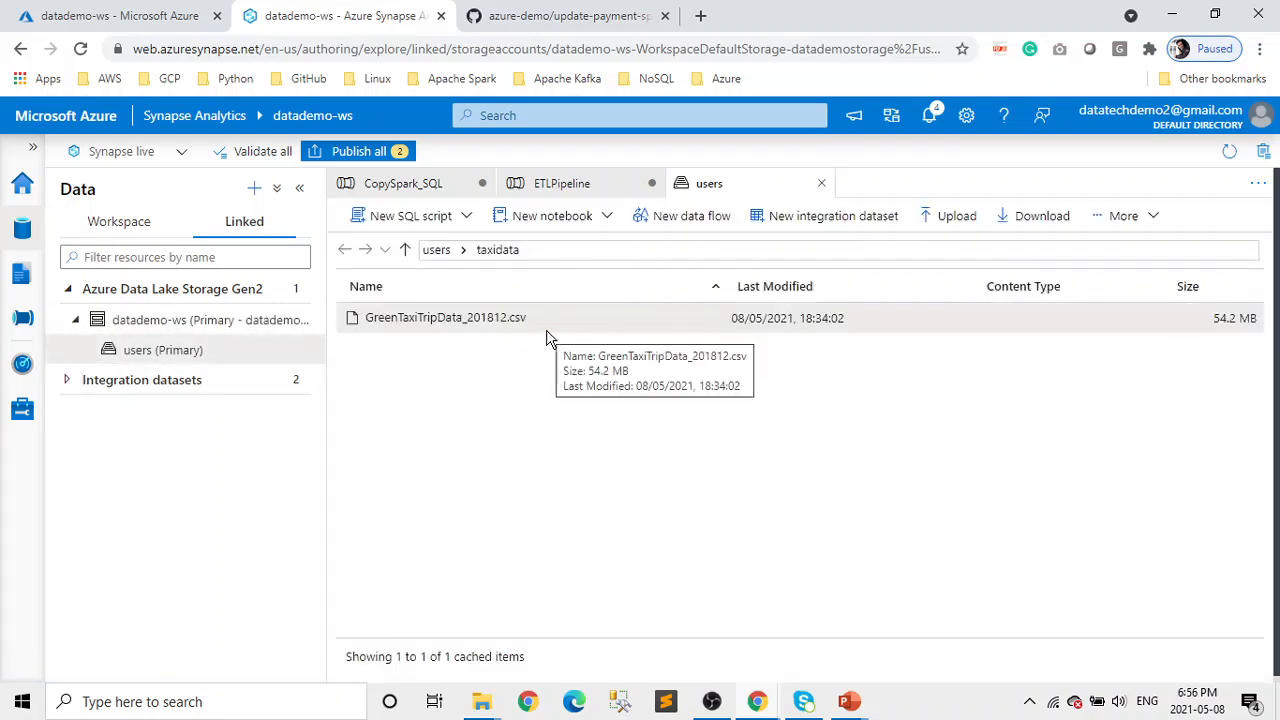
Step: Copy the URL of GreenTaxiTripData_201812.csv from the file's properties
left_click(1152, 227)
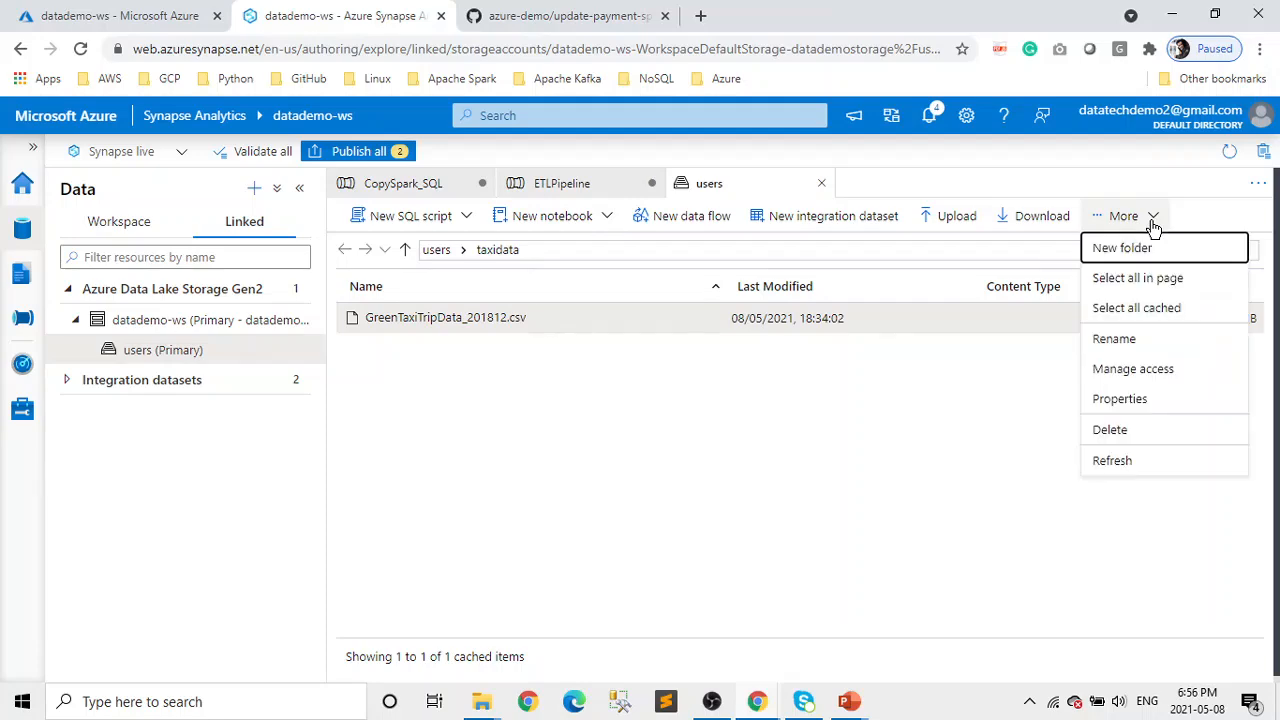
left_click(1160, 402)
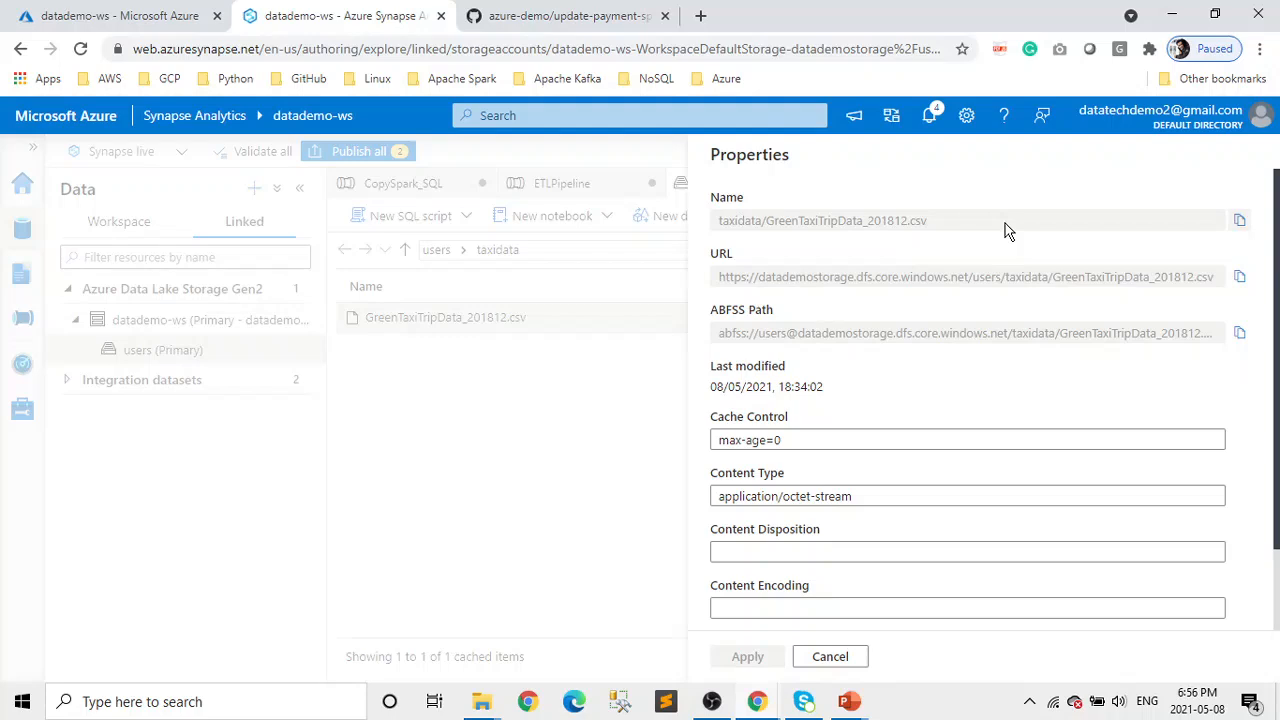
left_click(1241, 279)
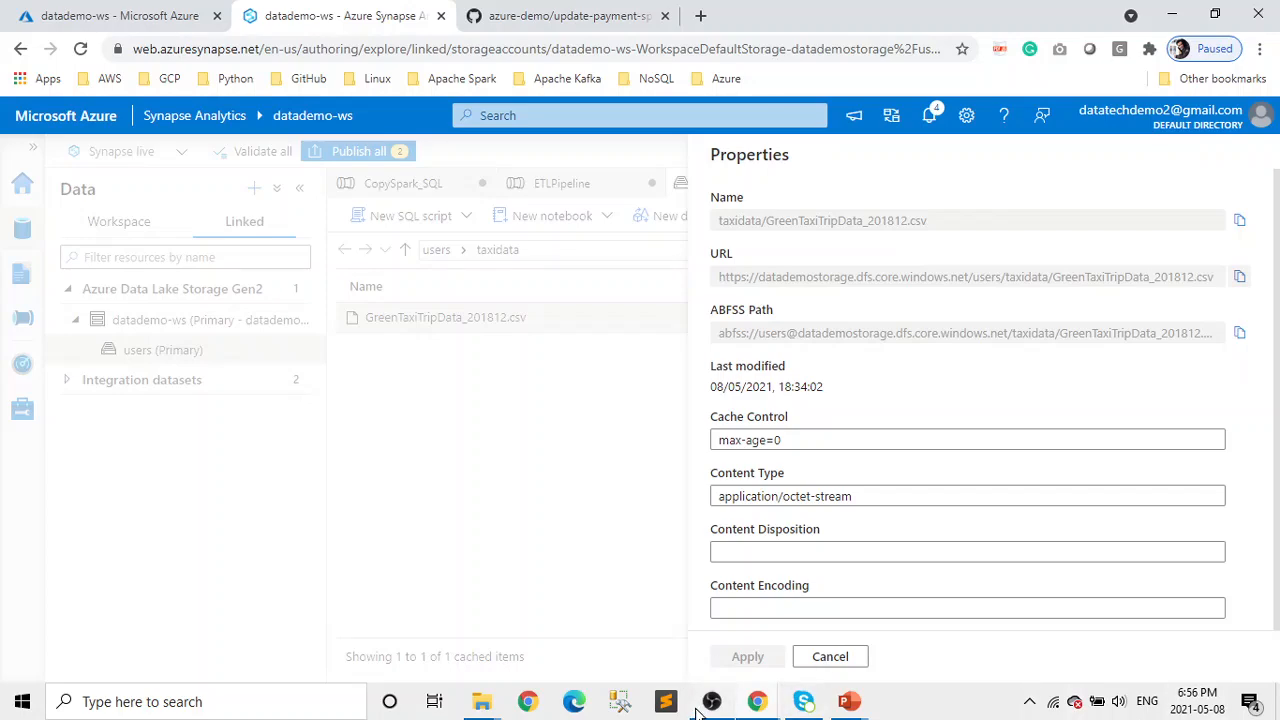
Step: Paste the copied URL into a new Sublime Text file, remove everything before taxidata/, and return to Synapse to close the file properties
left_click(664, 703)
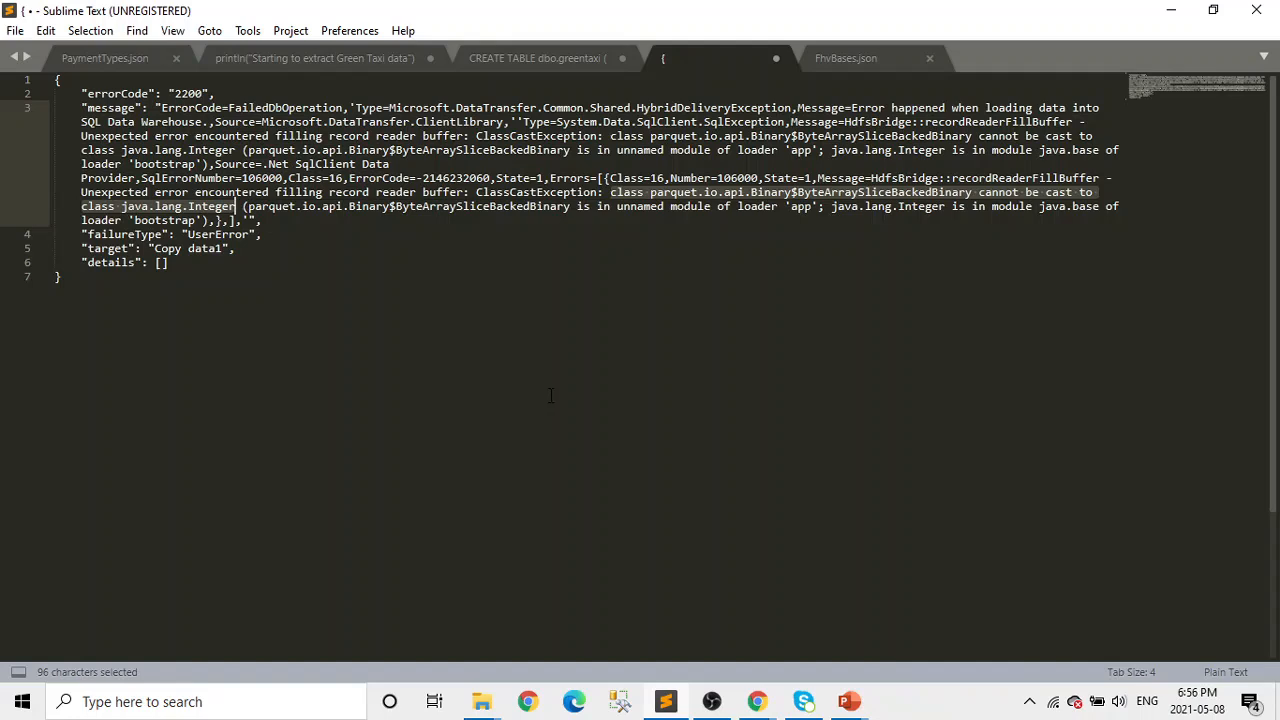
key("ctrl+n")
key("ctrl+v")
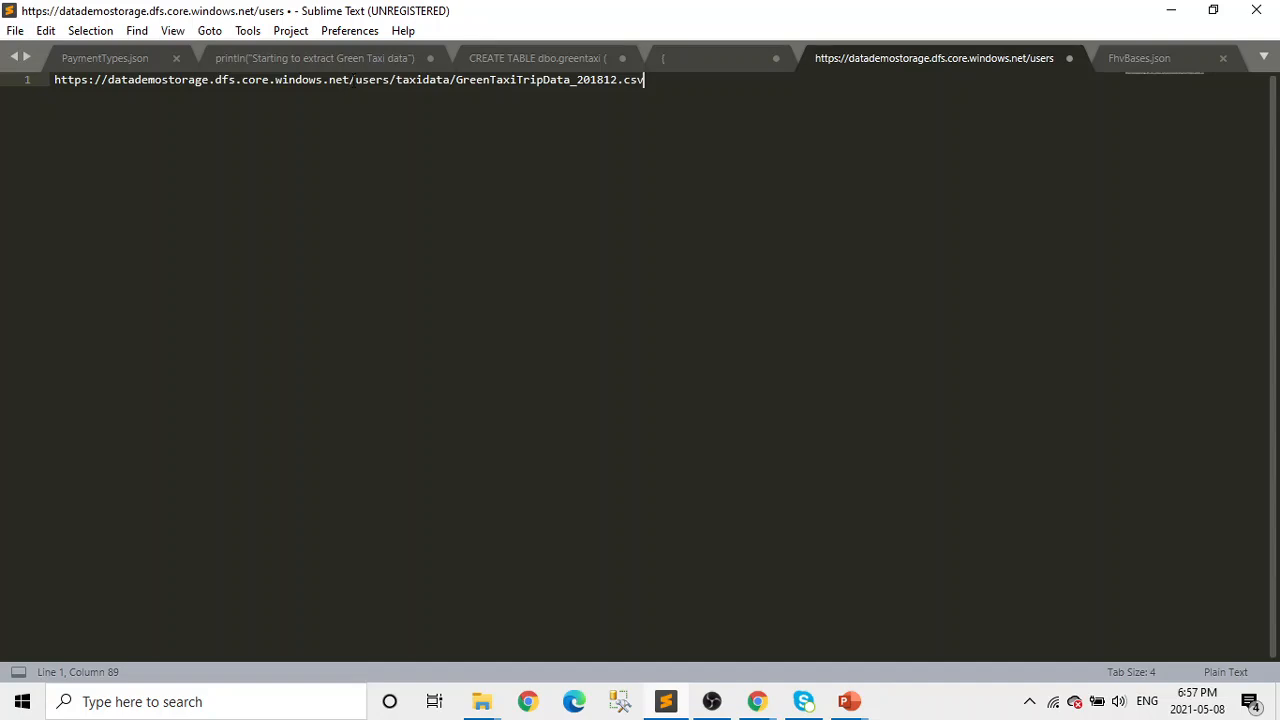
left_click_drag(397, 80, 24, 80)
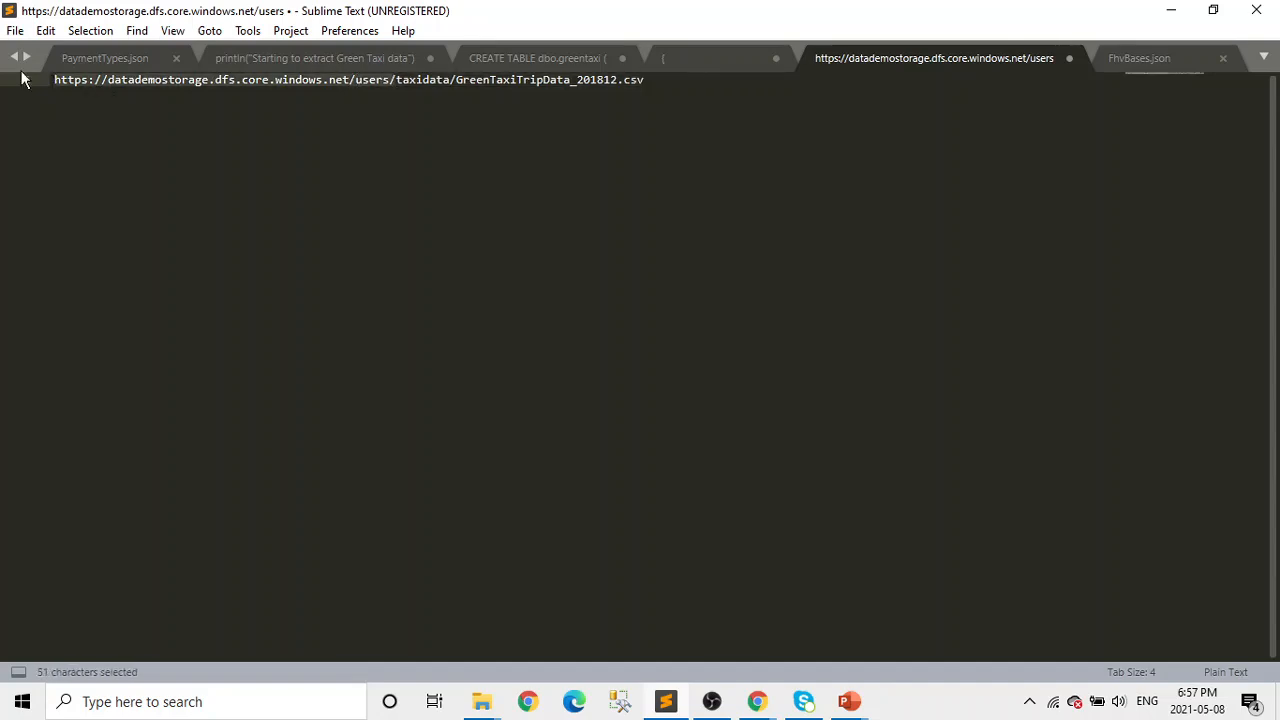
key("BackSpace")
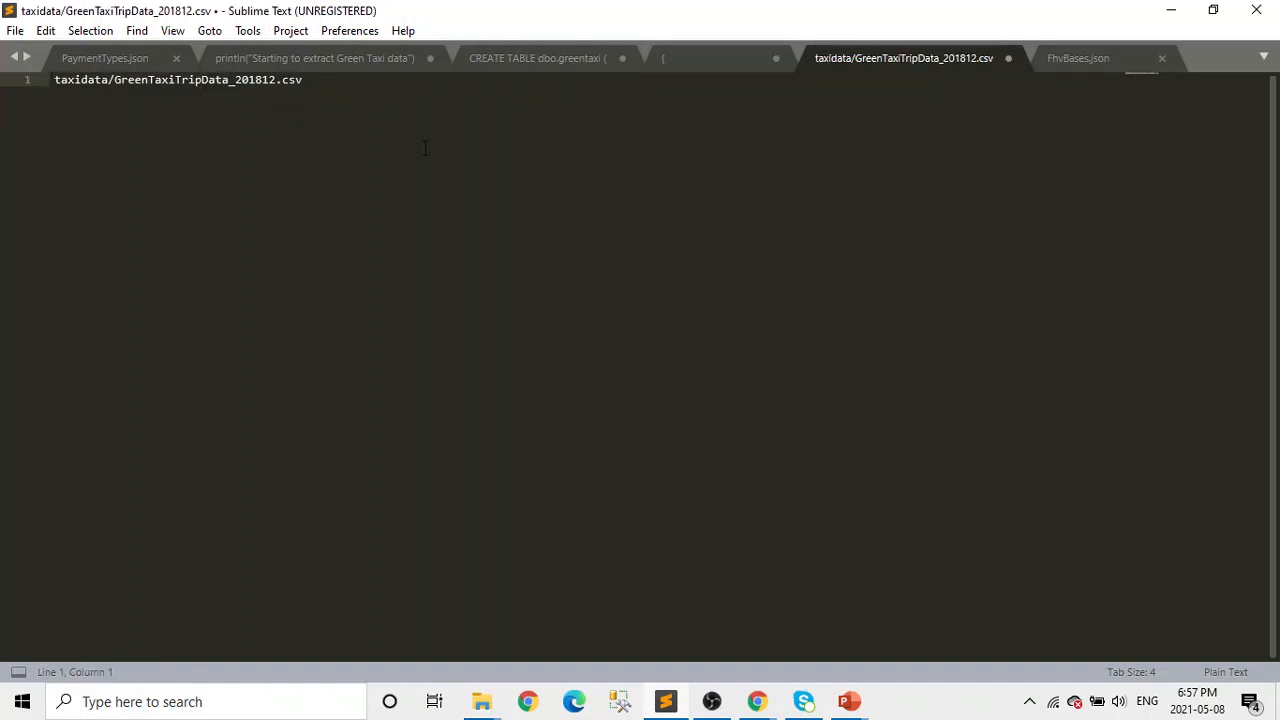
key("alt+Tab")
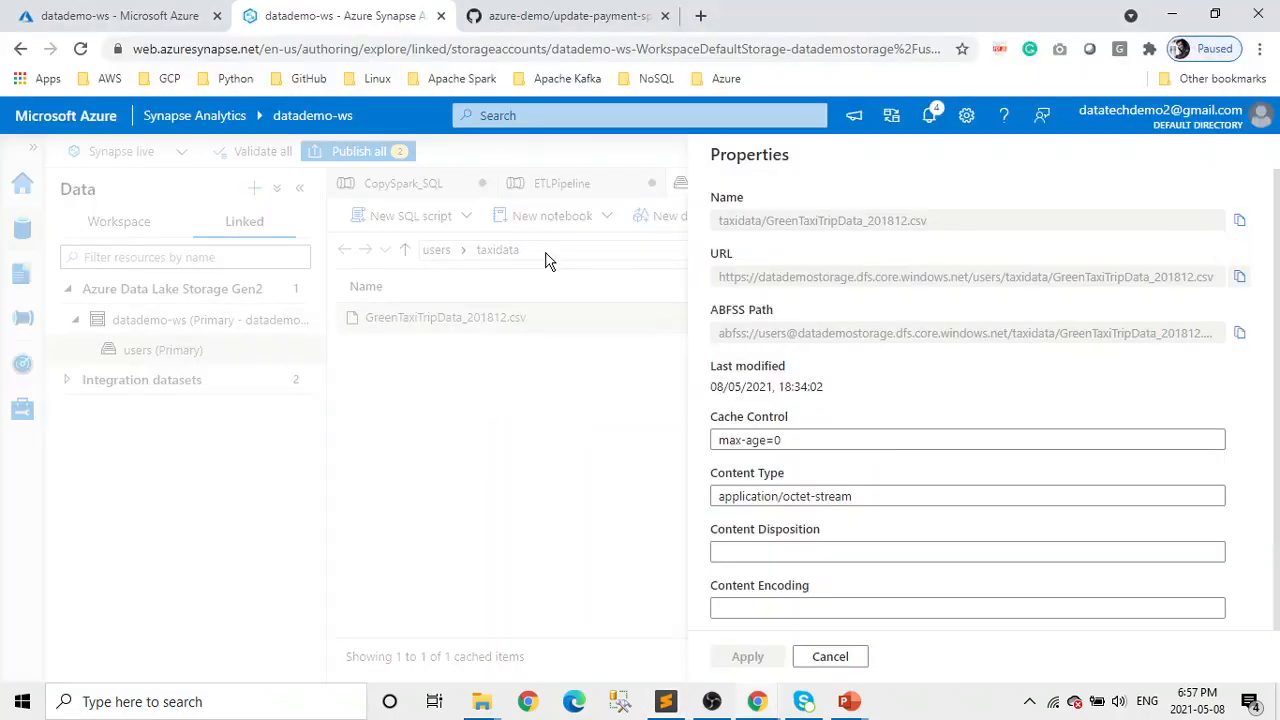
left_click(848, 658)
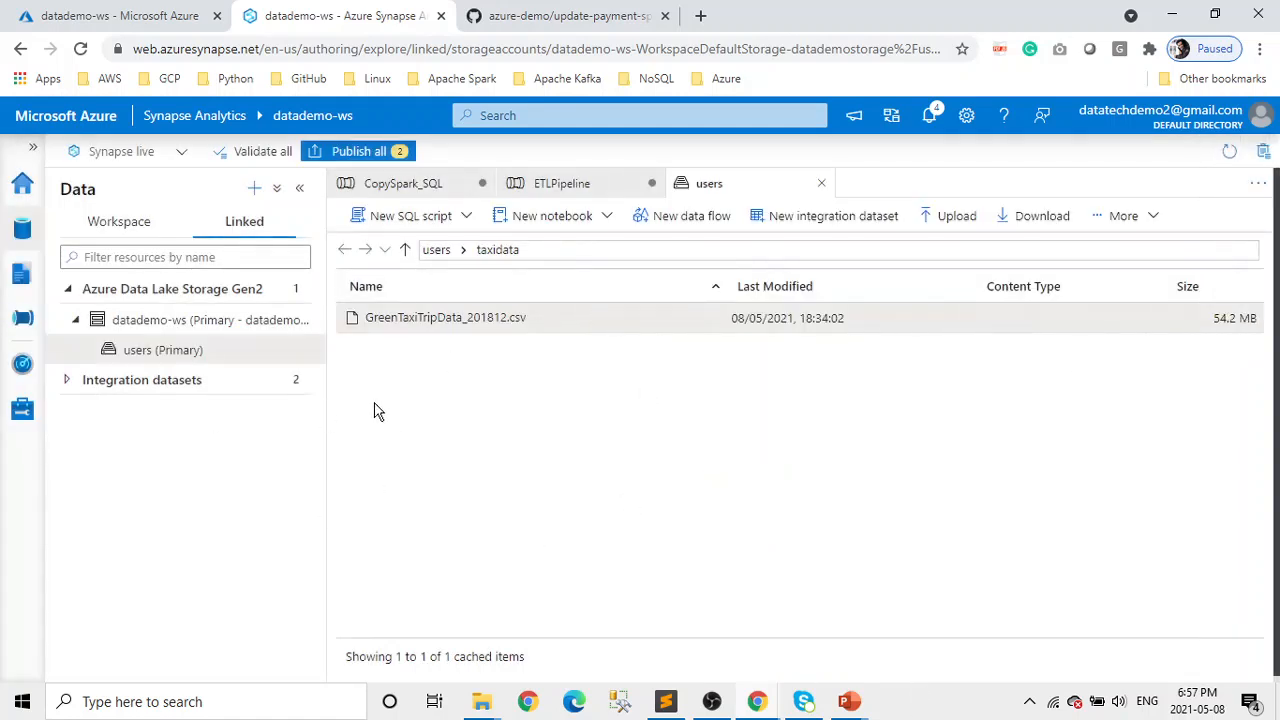
Step: Browse the users container to the folder synapse/workspaces/datademo-ws/warehouse/nyctaxi.db/greentrip
left_click(186, 356)
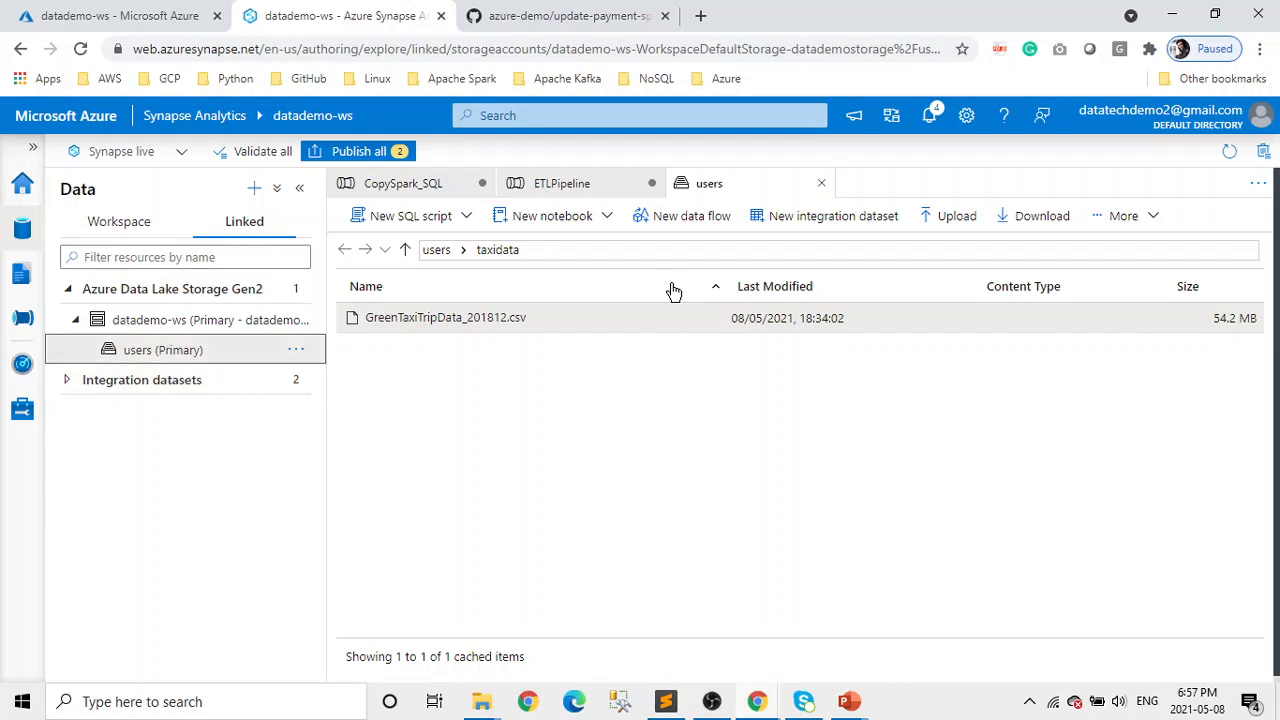
left_click(405, 249)
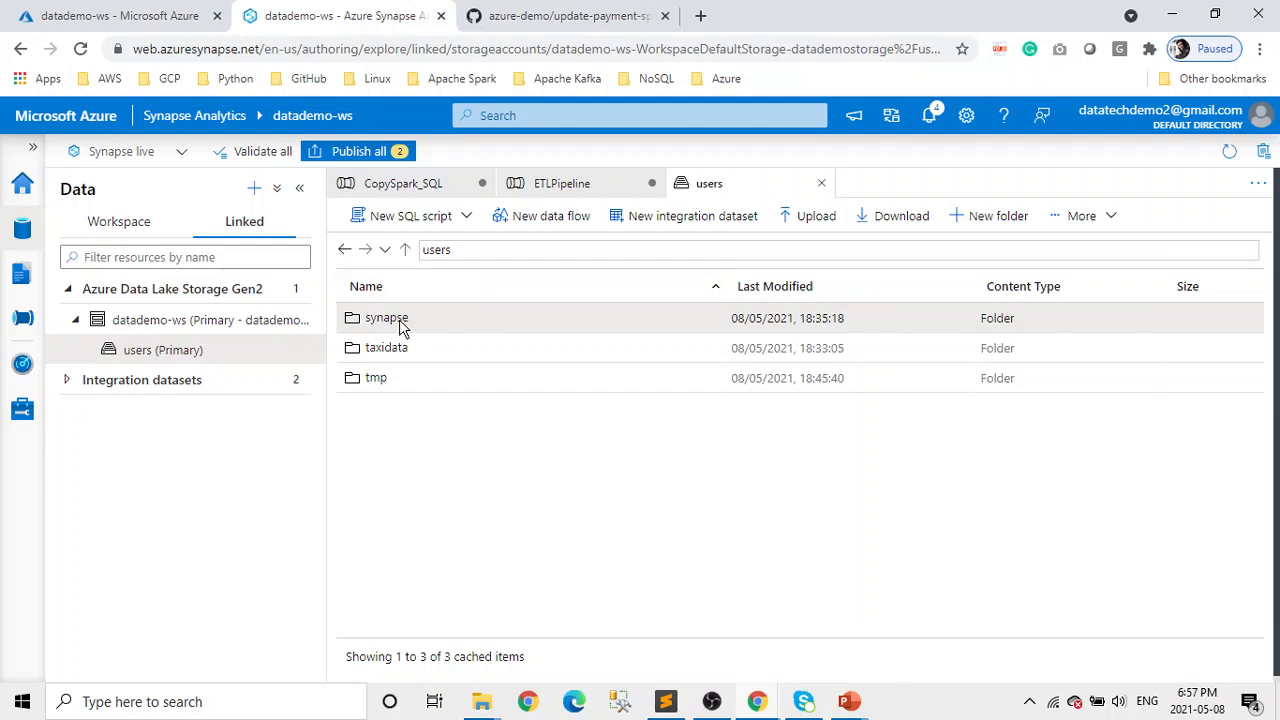
double_click(399, 323)
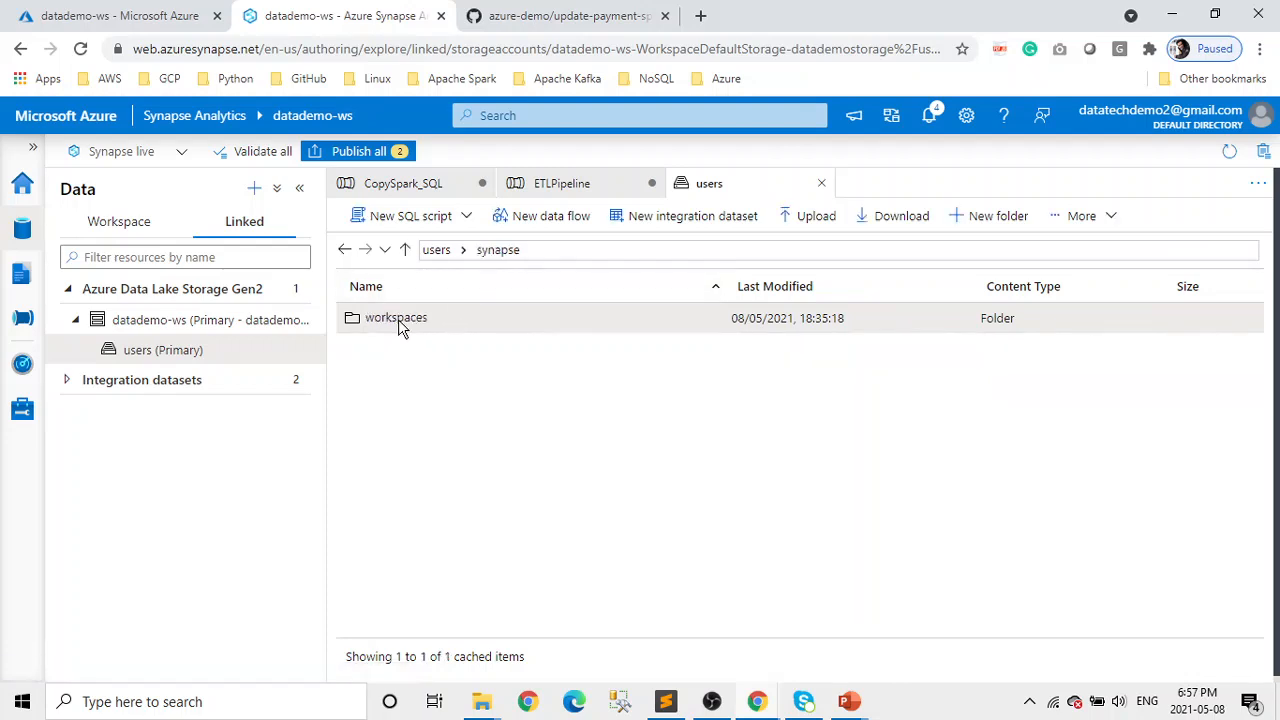
double_click(399, 324)
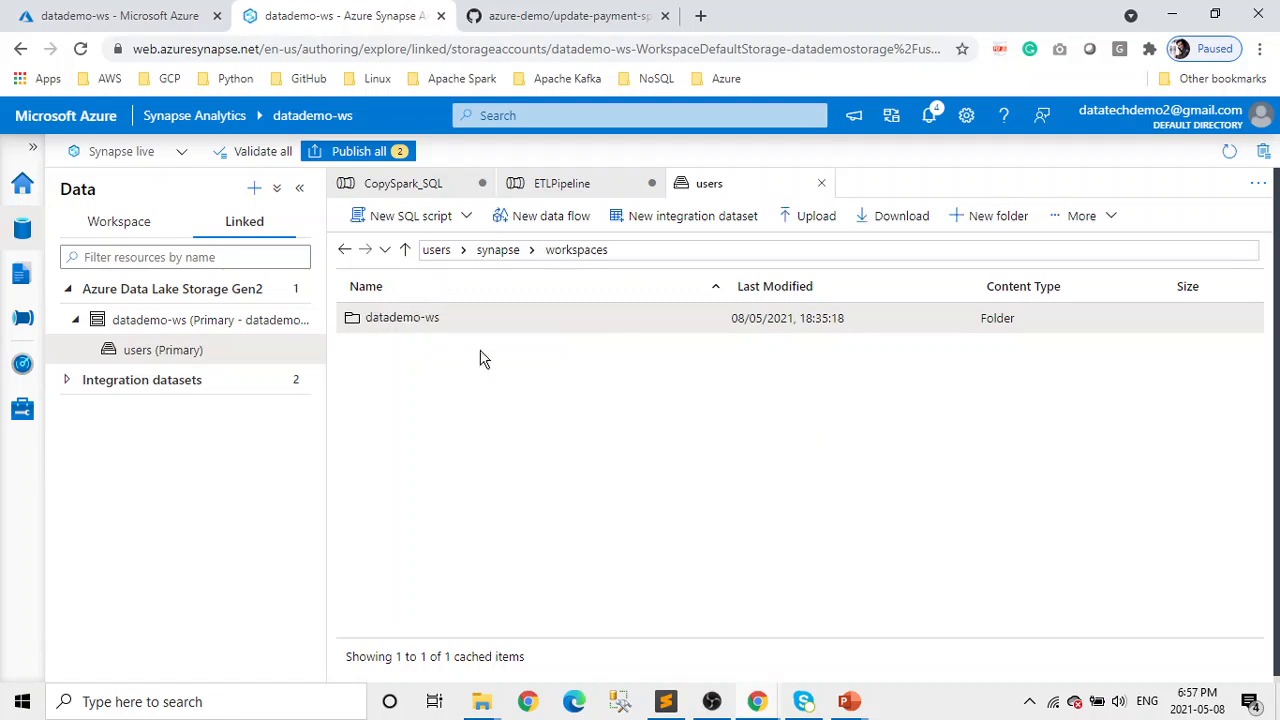
double_click(406, 328)
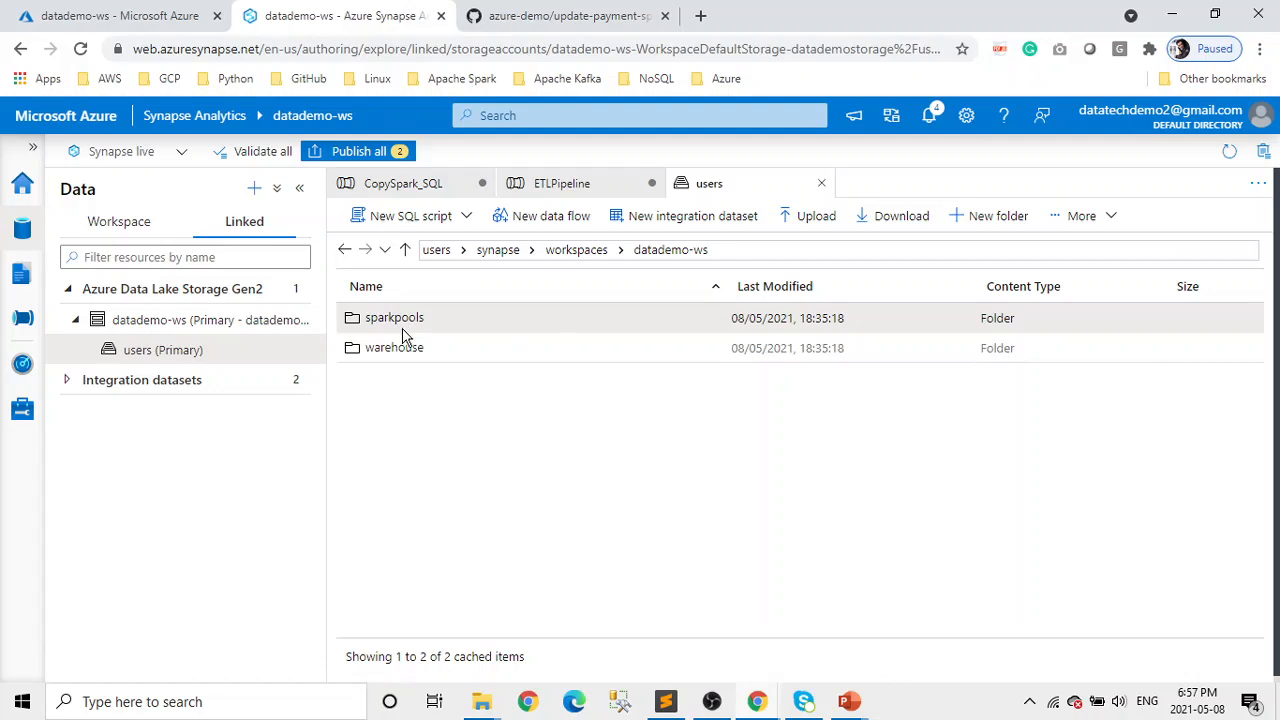
double_click(399, 350)
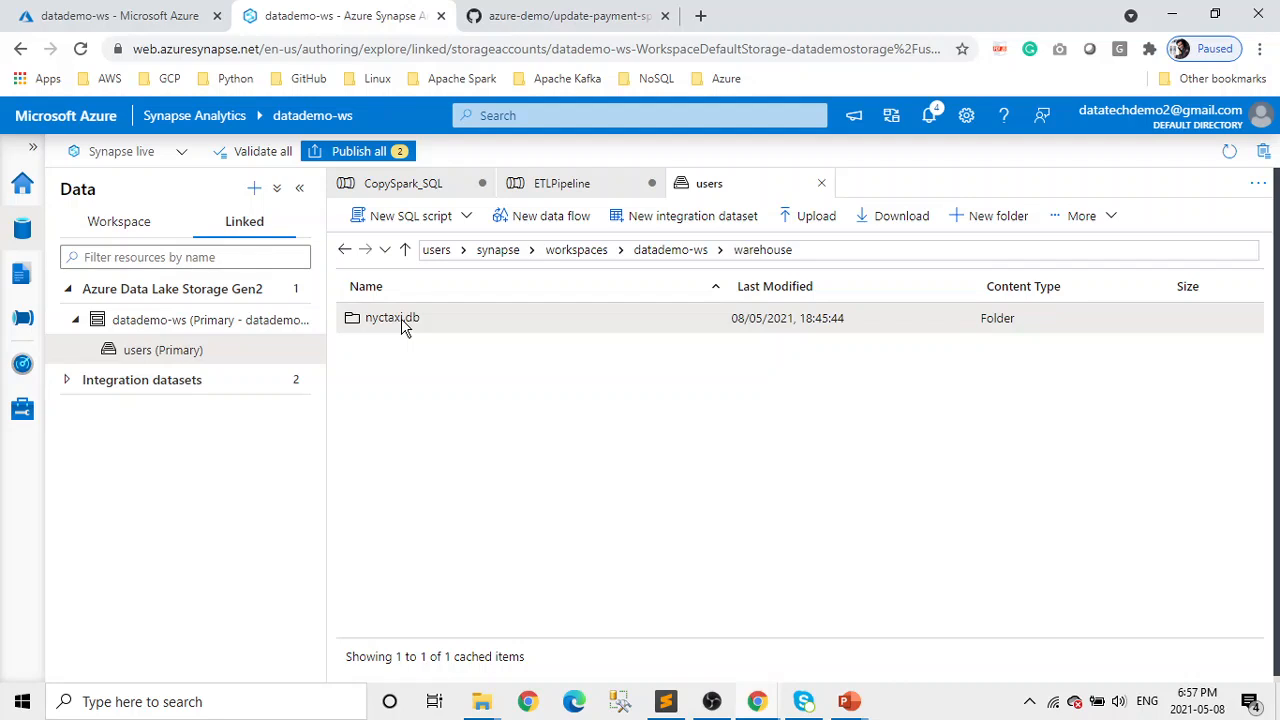
double_click(401, 318)
double_click(401, 318)
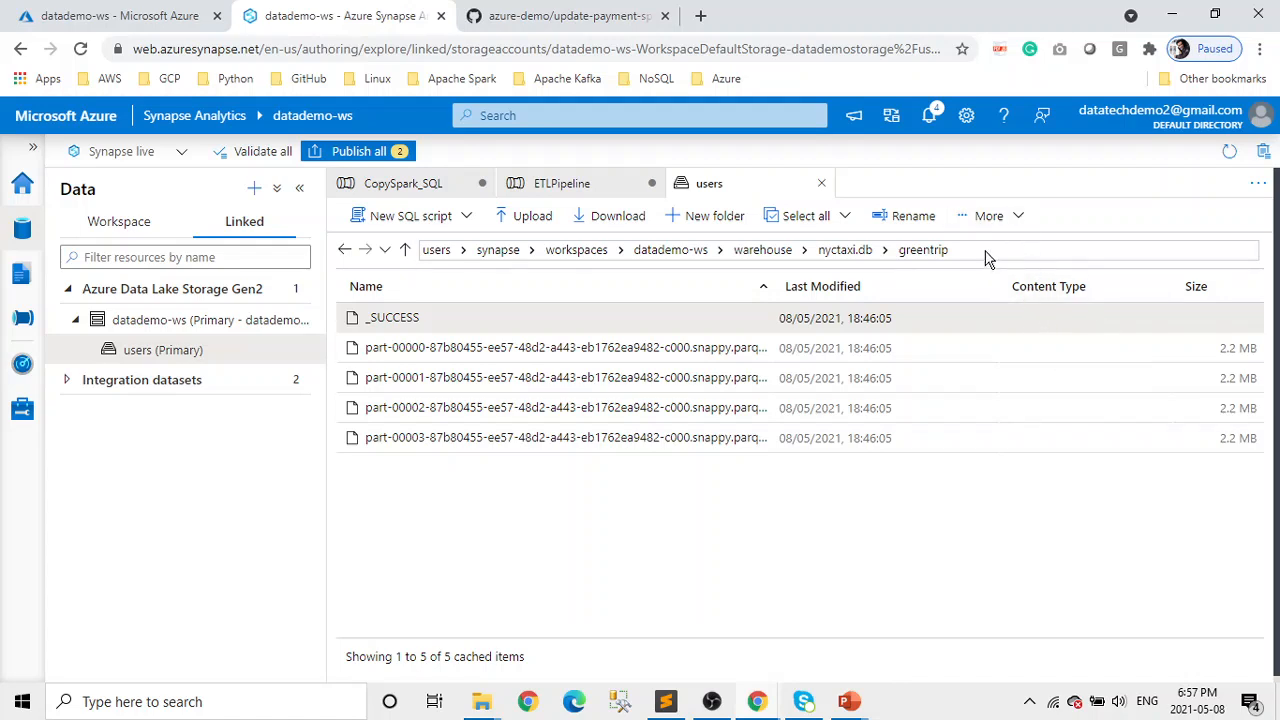
Step: Copy the full path name of the _SUCCESS file in the greentrip folder from its properties
left_click_drag(978, 251, 803, 252)
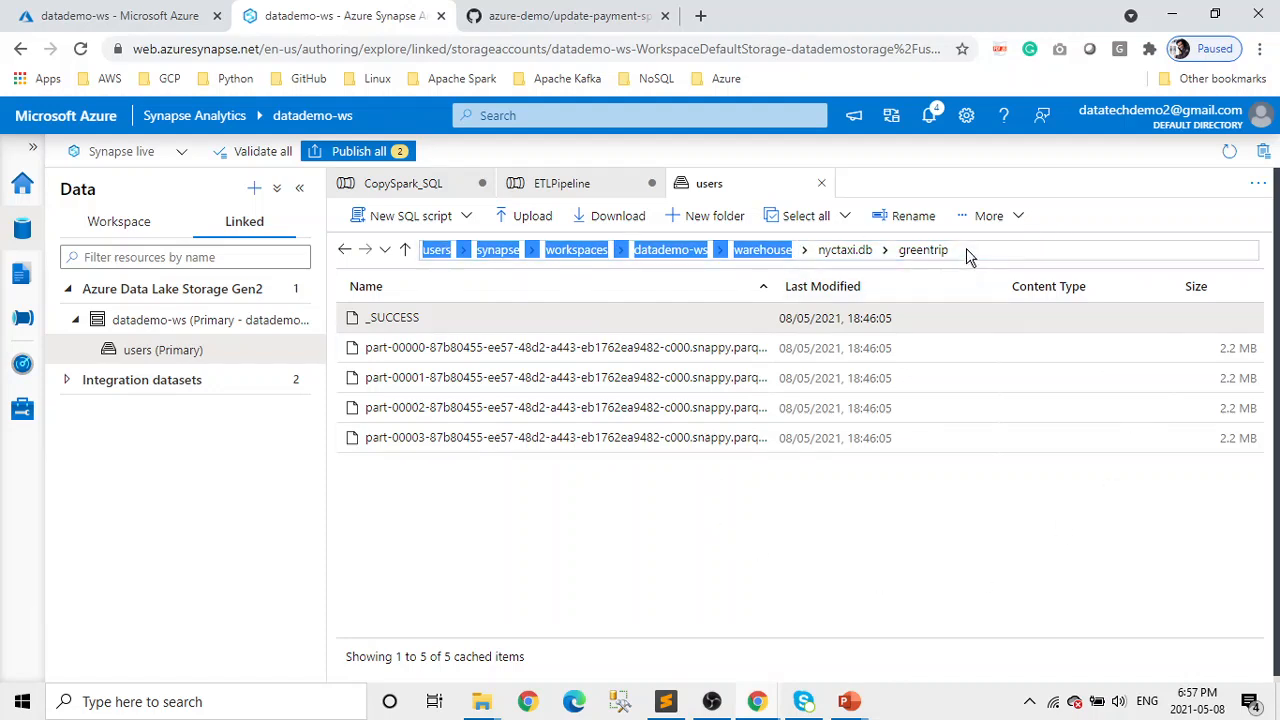
left_click_drag(965, 248, 1000, 249)
left_click(1018, 218)
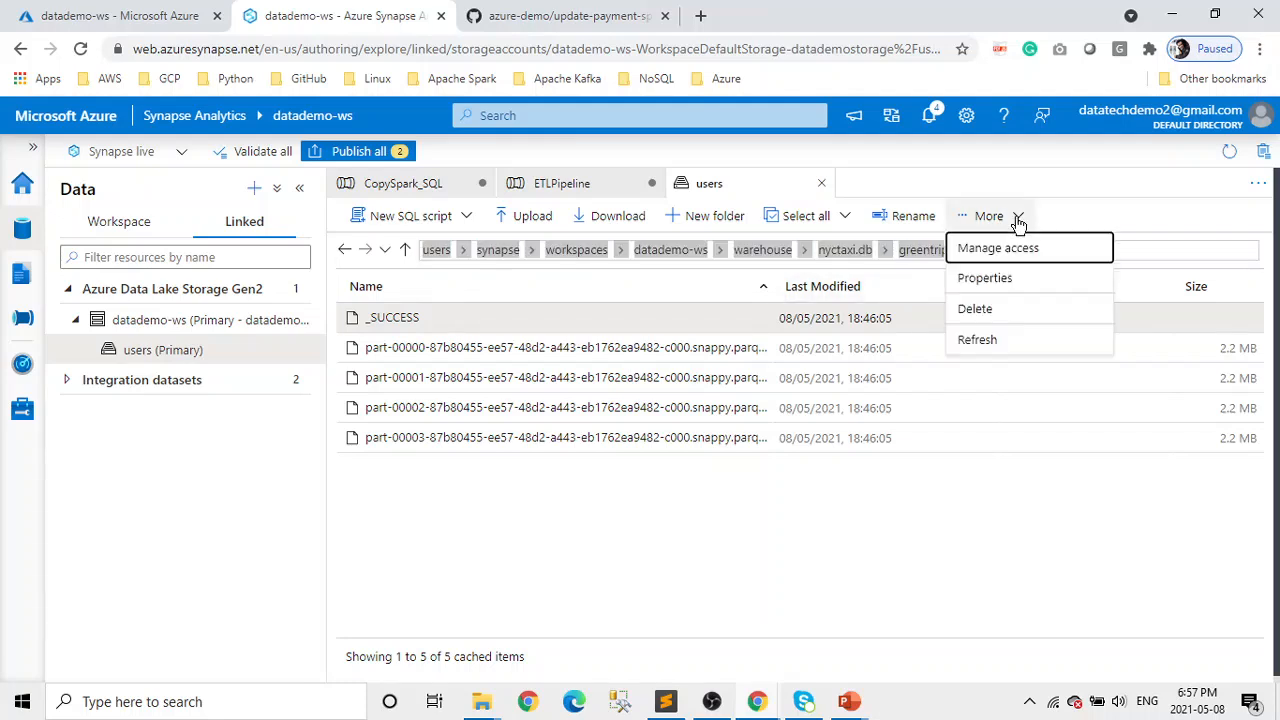
left_click(1010, 284)
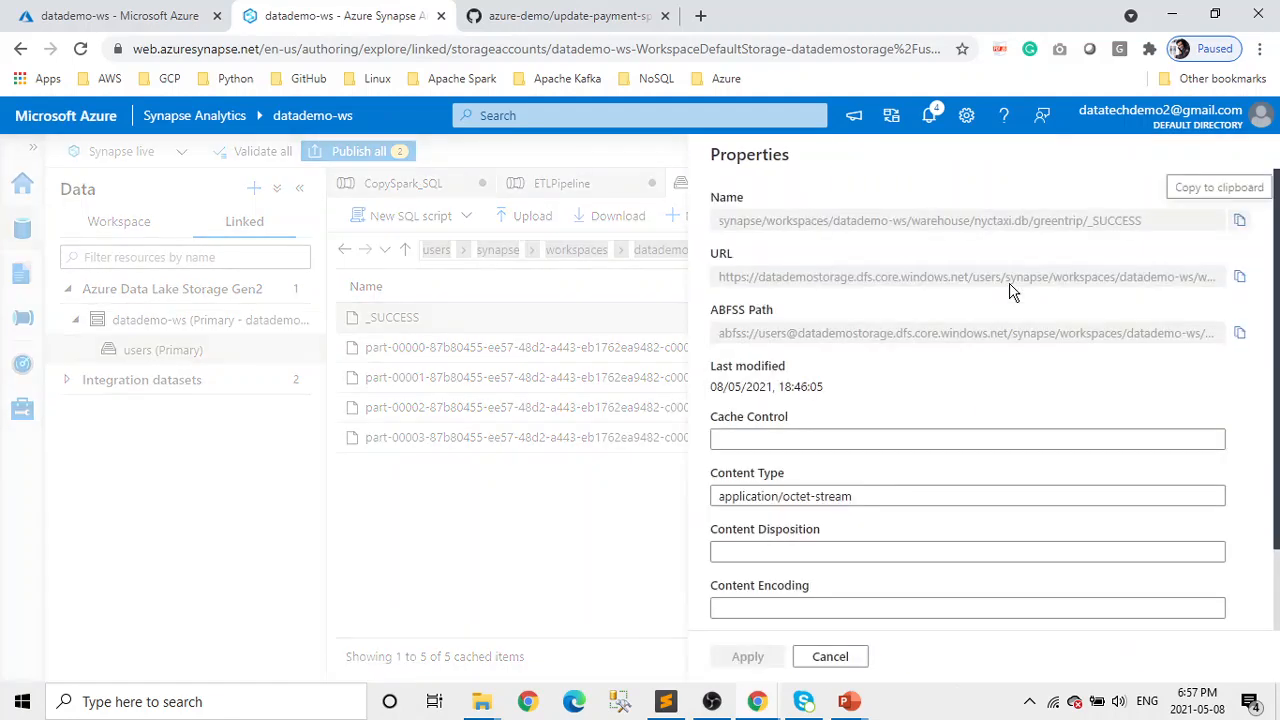
left_click(1240, 222)
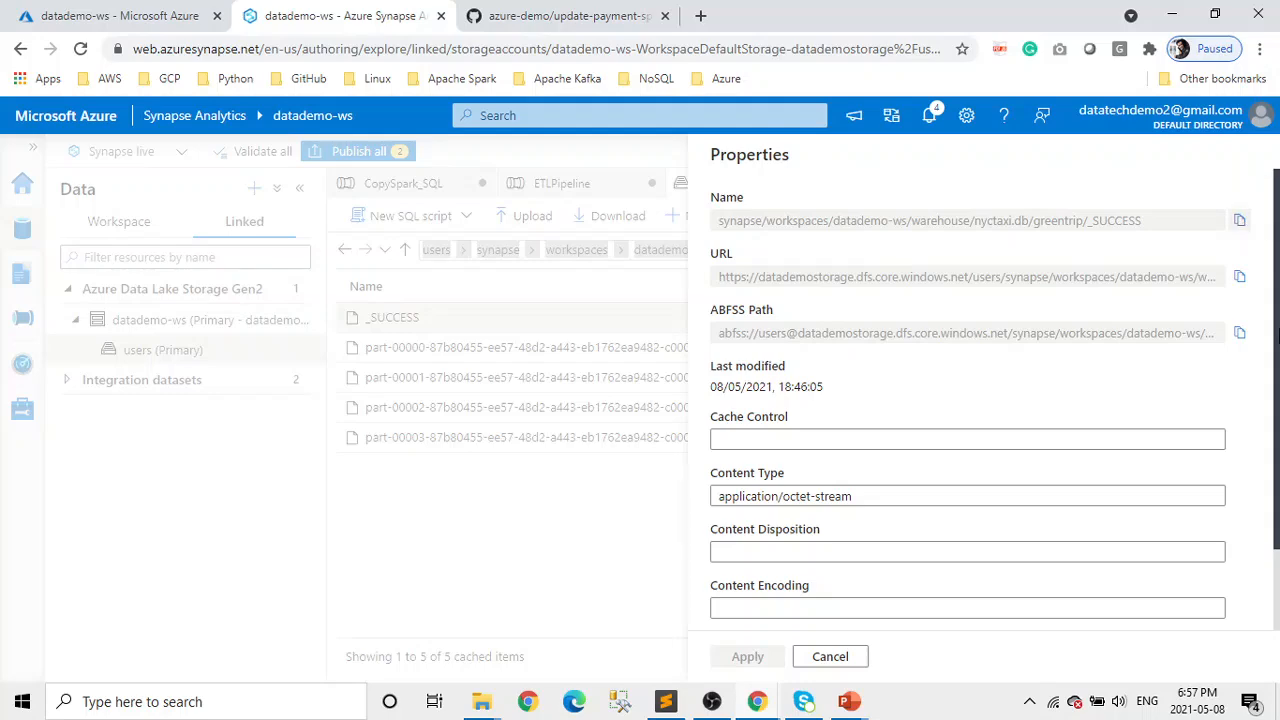
left_click(830, 657)
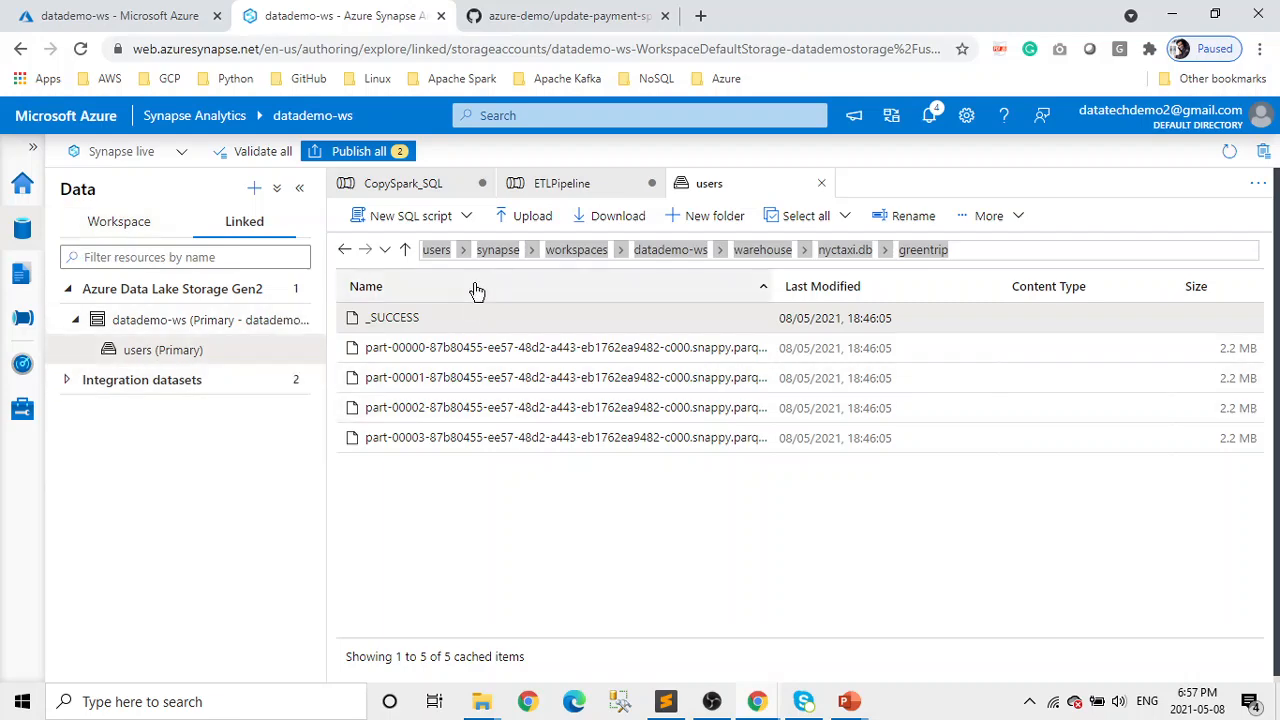
Step: Close the users container and set the source's wildcard folder path to synapse/workspaces/datademo-ws/warehouse/nyctaxi.db/greentrip, using the copied path without /_SUCCESS
left_click(822, 187)
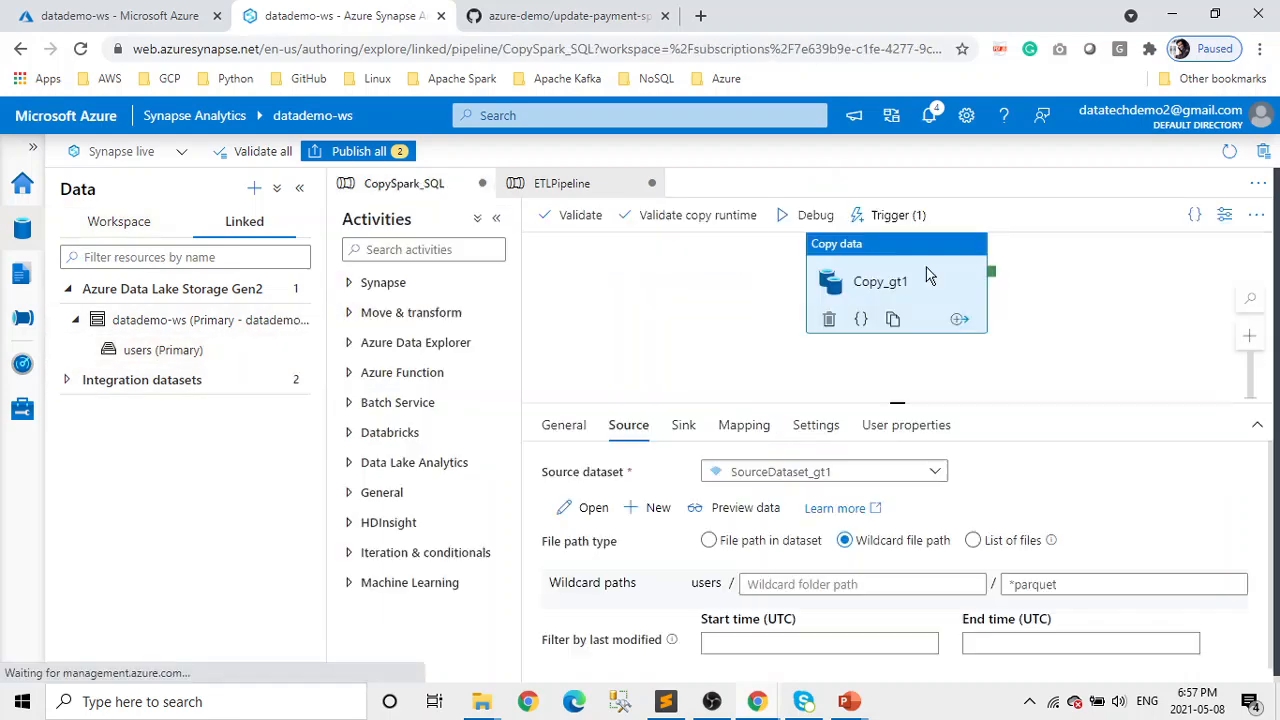
left_click(778, 584)
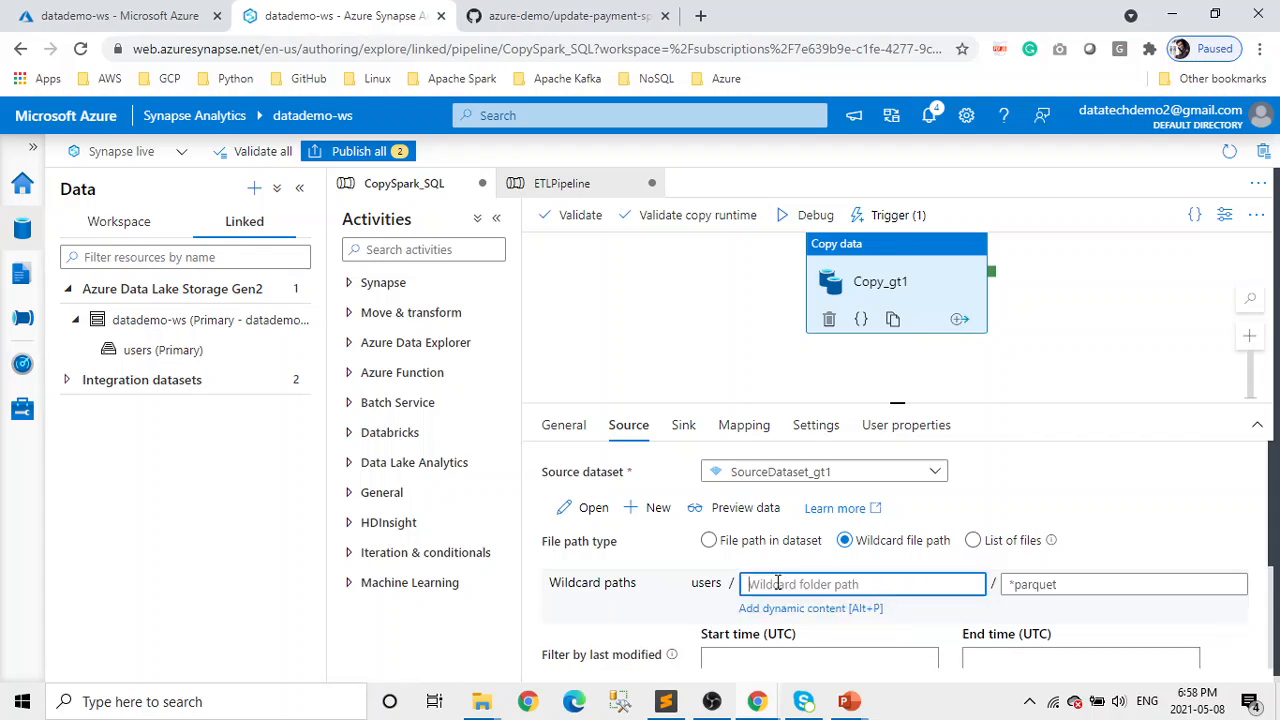
key("ctrl+v")
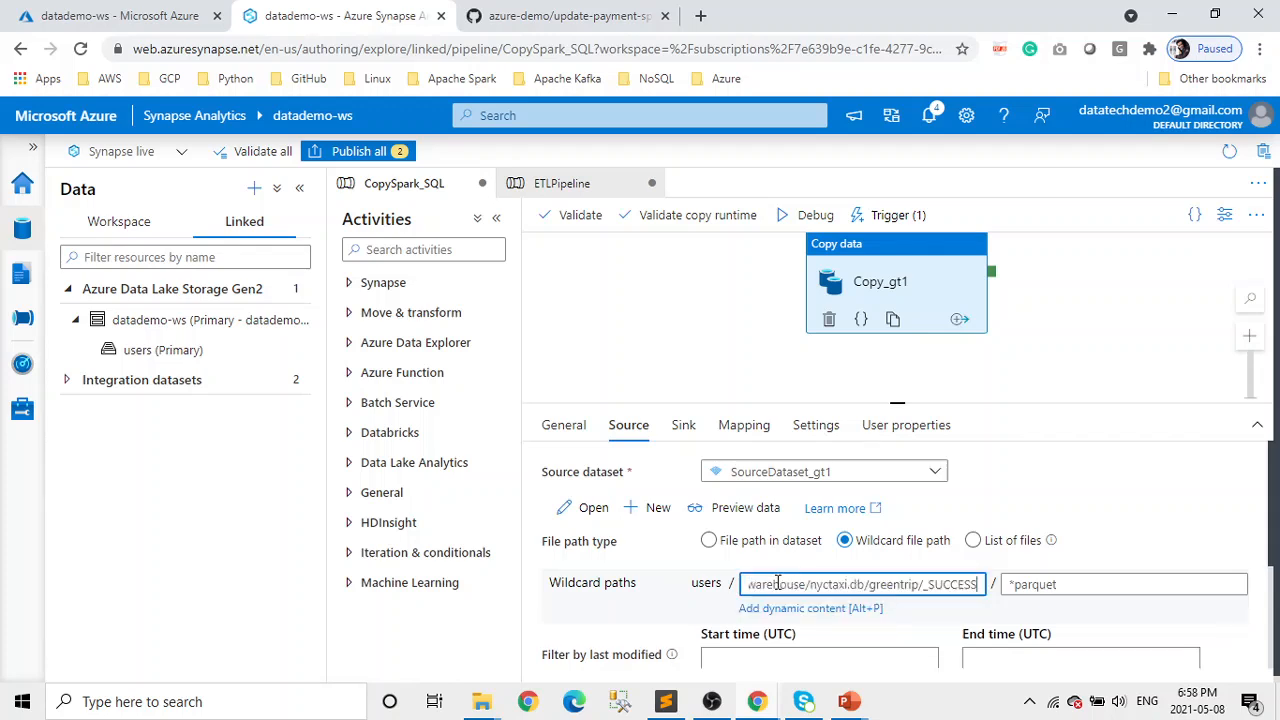
key("BackSpace")
key("BackSpace")
key("BackSpace")
key("BackSpace")
key("BackSpace")
key("BackSpace")
key("BackSpace")
key("BackSpace")
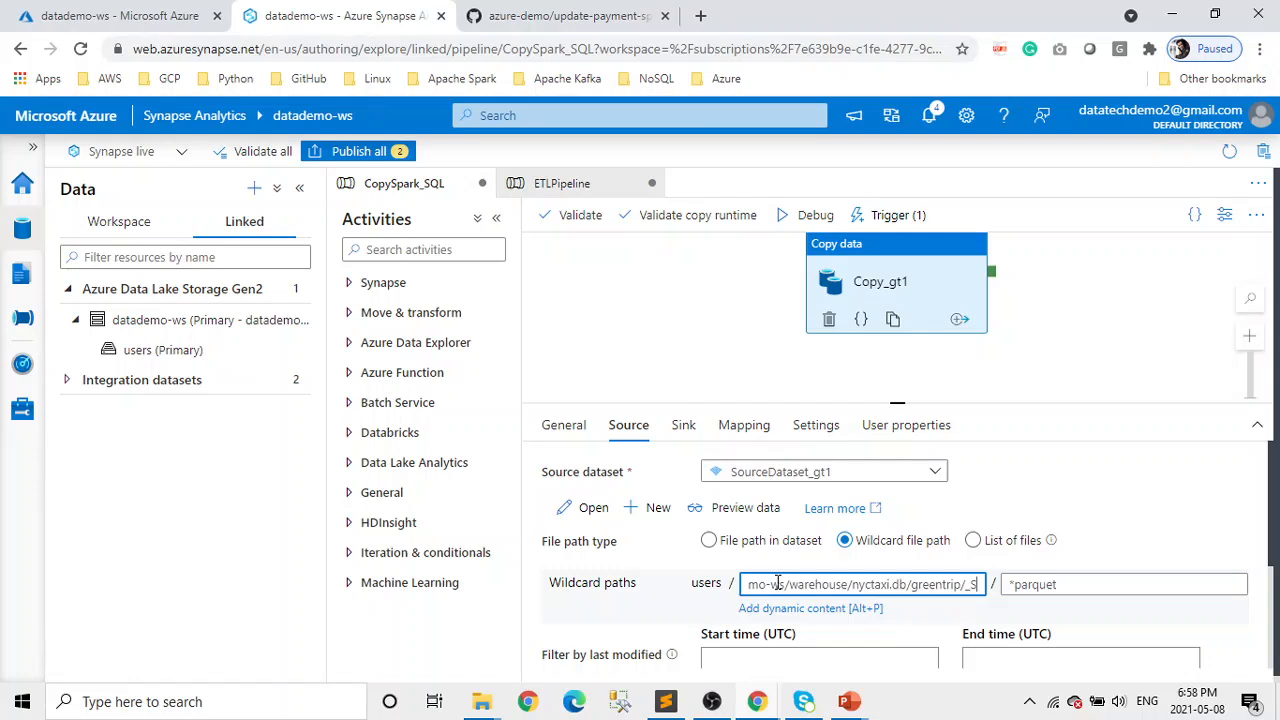
key("BackSpace")
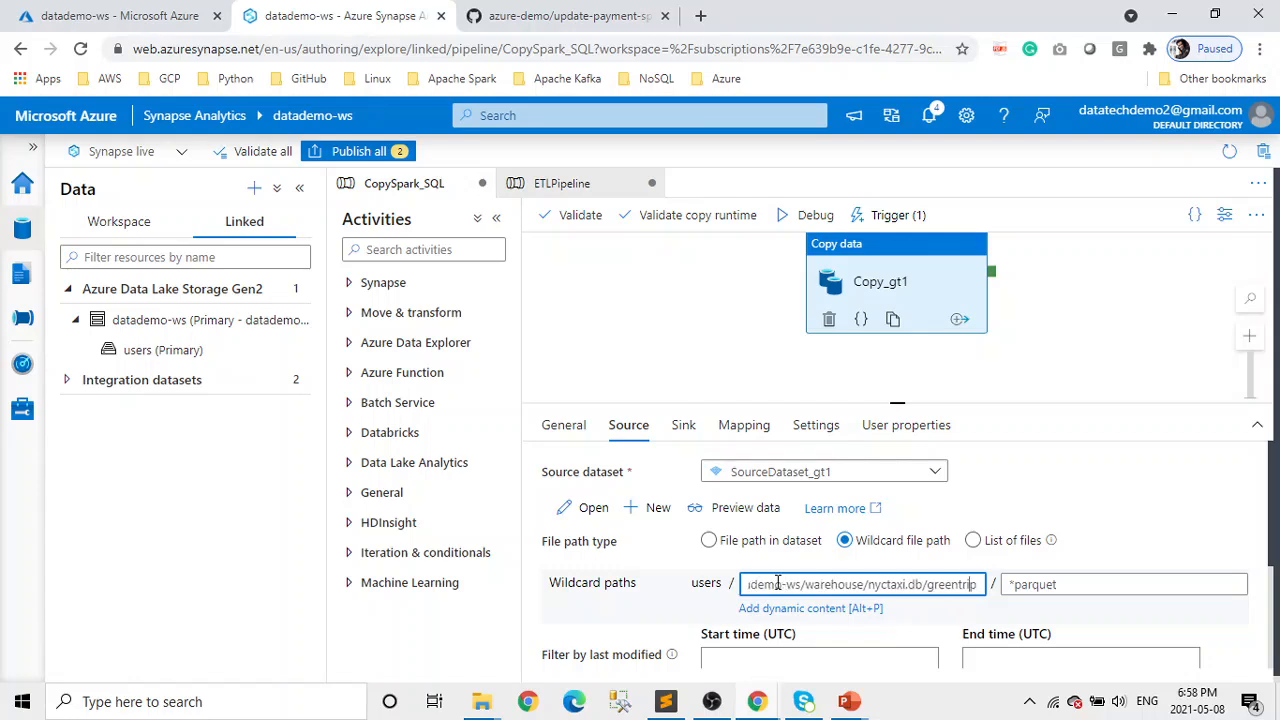
key("Left")
key("Left")
key("Left")
key("Left")
key("Left")
key("Left")
key("Left")
key("Left")
key("Left")
key("Left")
key("Left")
key("Left")
key("Left")
key("Left")
key("Left")
key("Left")
key("Left")
key("Left")
key("Left")
key("Left")
key("Left")
key("Left")
key("Left")
key("Left")
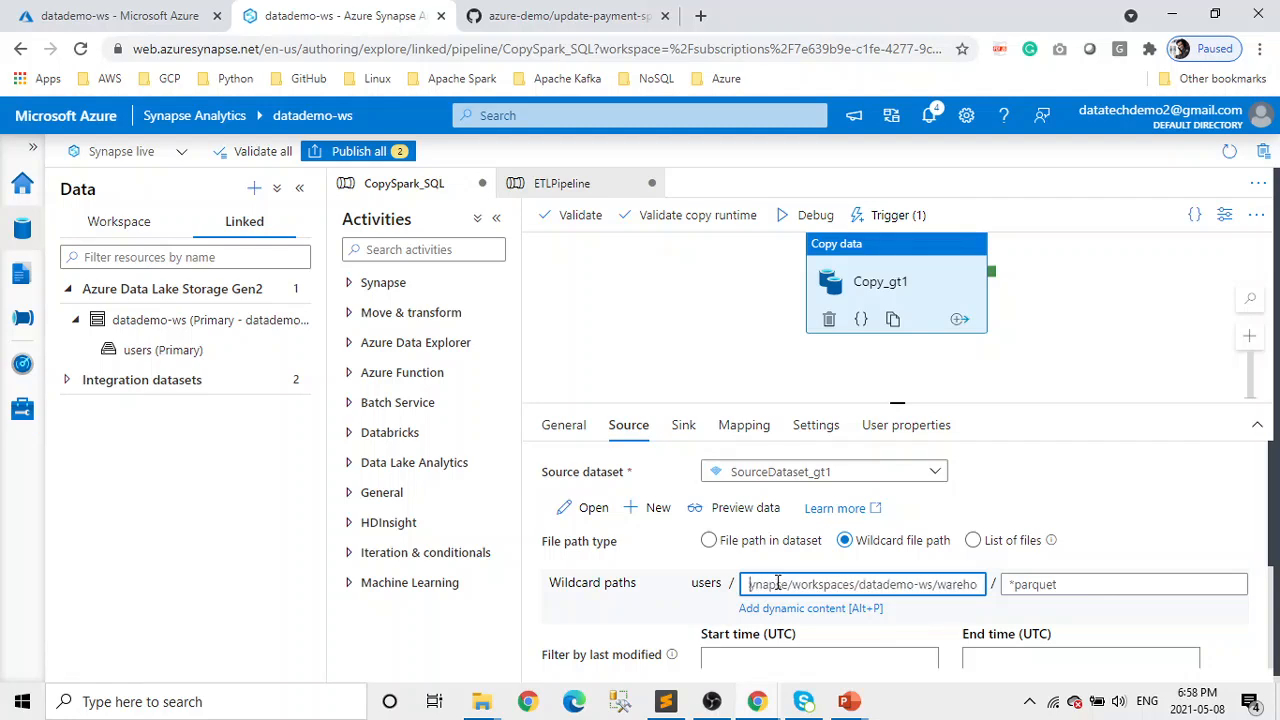
key("Left")
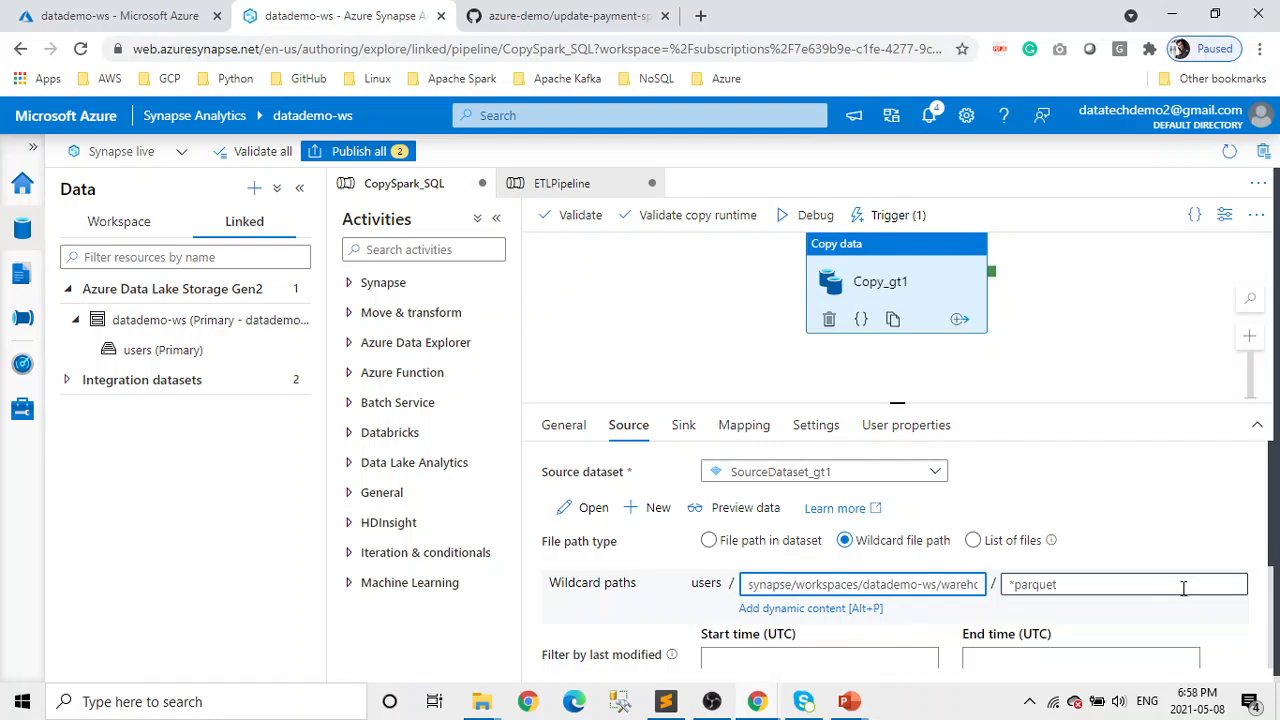
Step: Correct the wildcard file name in the Copy_gt1 source to *.parquet
scroll(1199, 537, "down", 1)
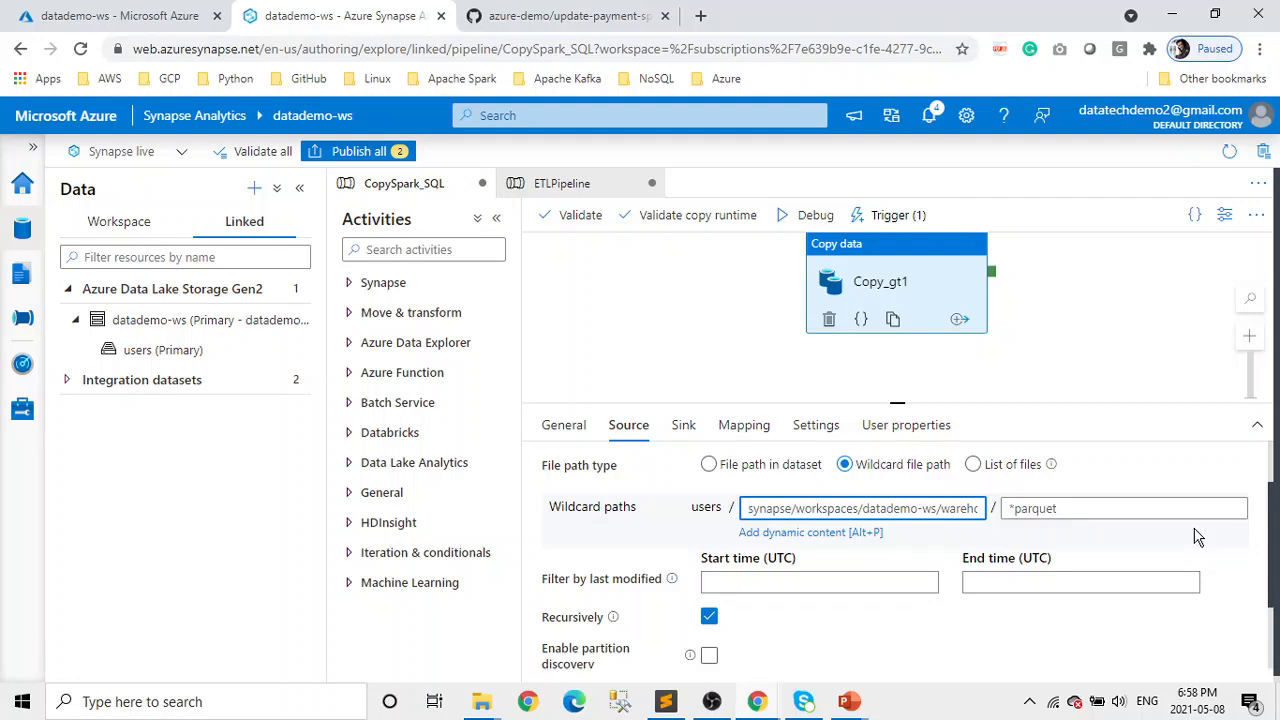
left_click(1015, 510)
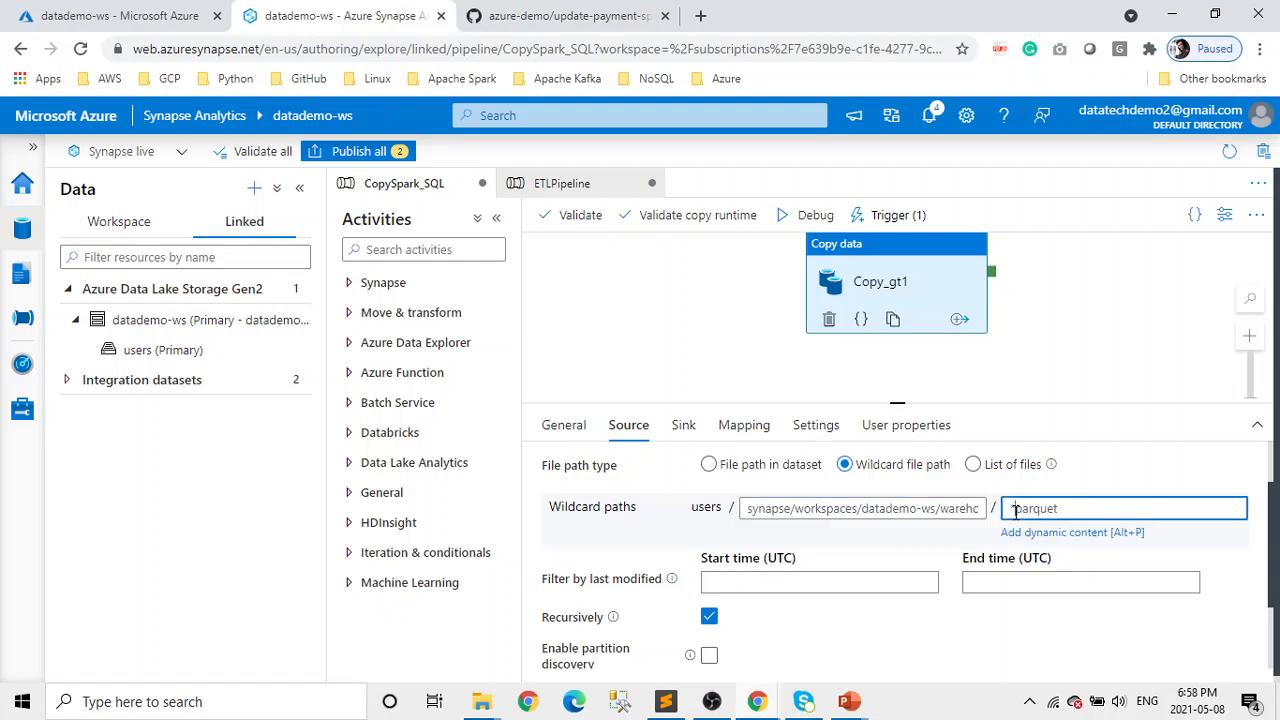
type(".")
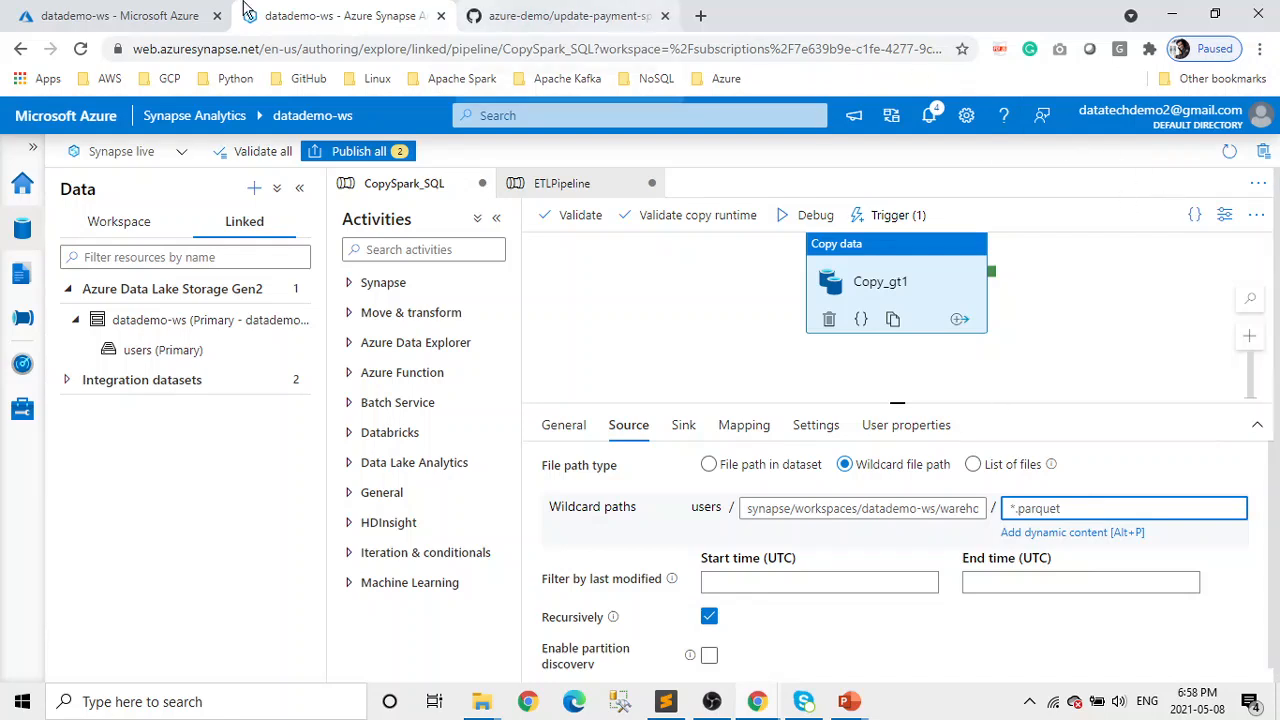
scroll(1120, 583, "down", 2)
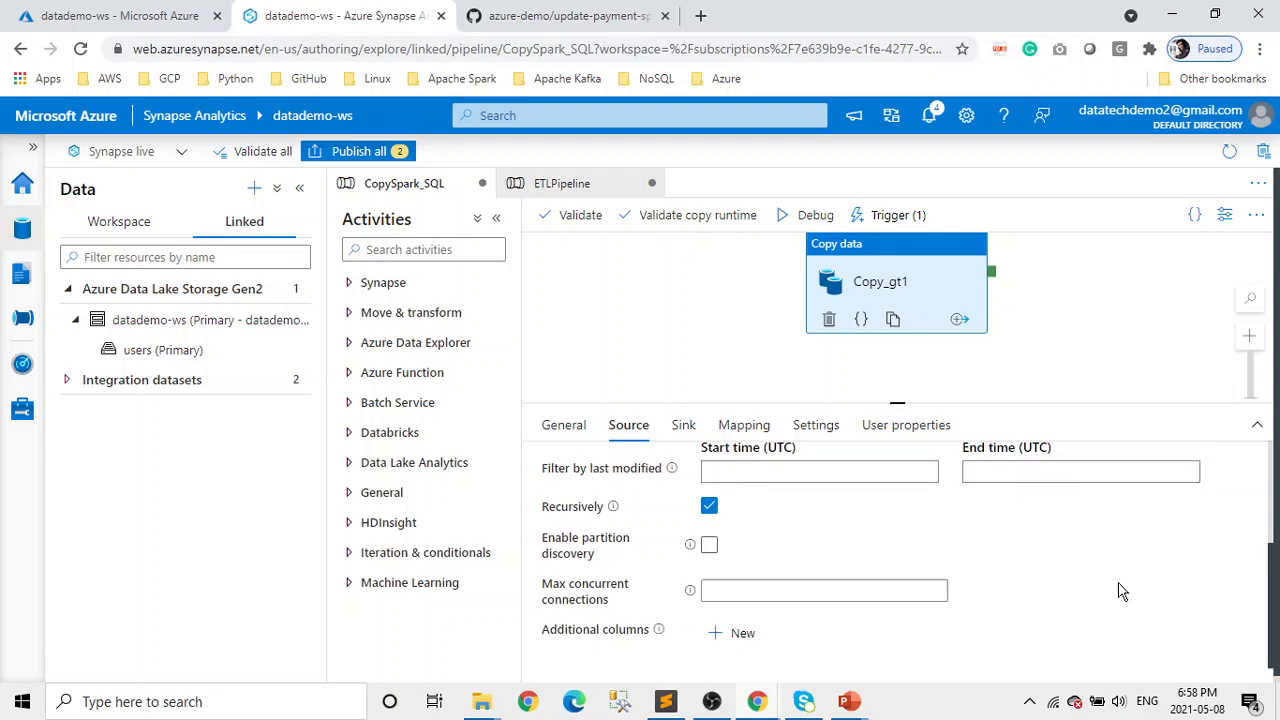
scroll(1120, 592, "up", 3)
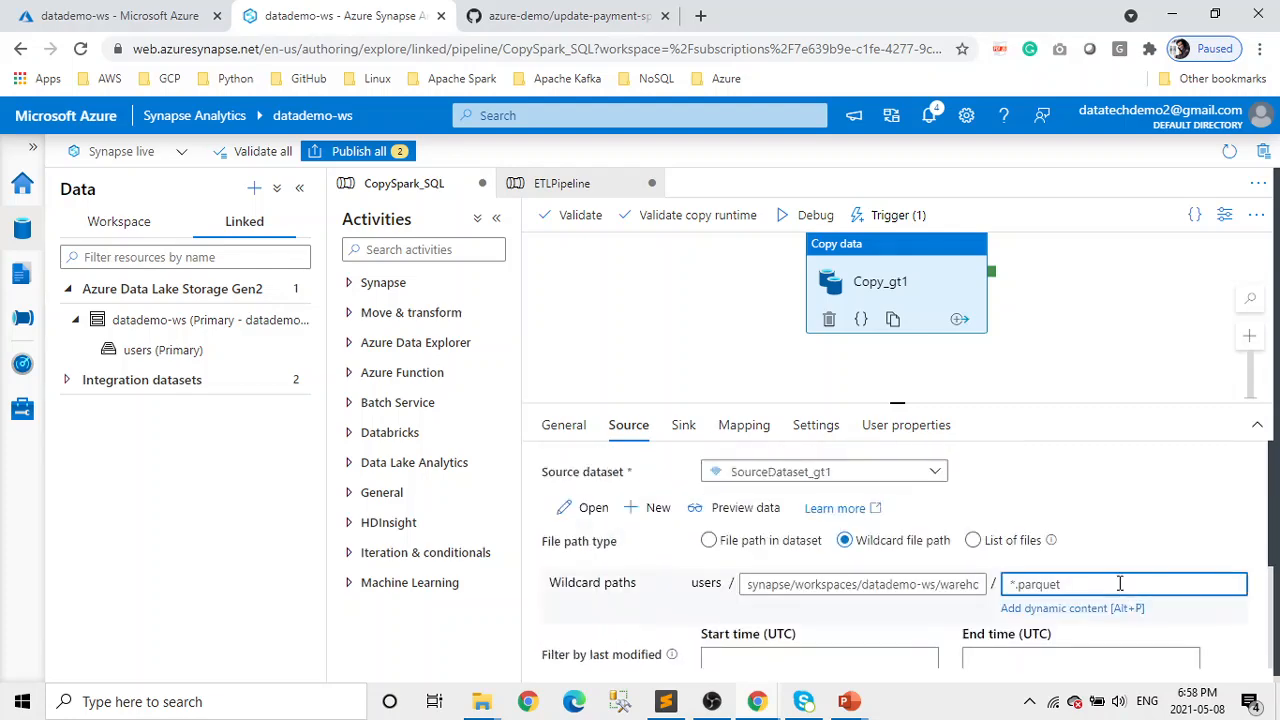
Step: Review the sink and source settings of Copy_gt1 and validate the CopySpark_SQL pipeline
left_click(686, 432)
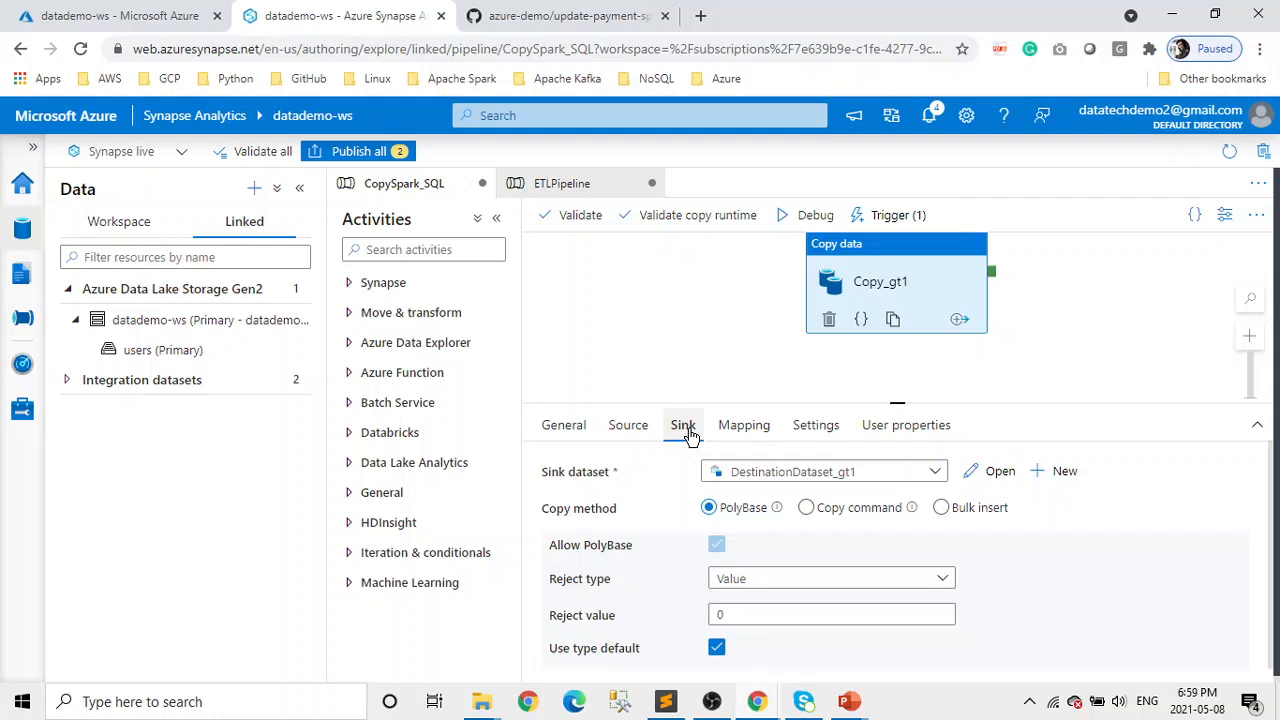
left_click(936, 472)
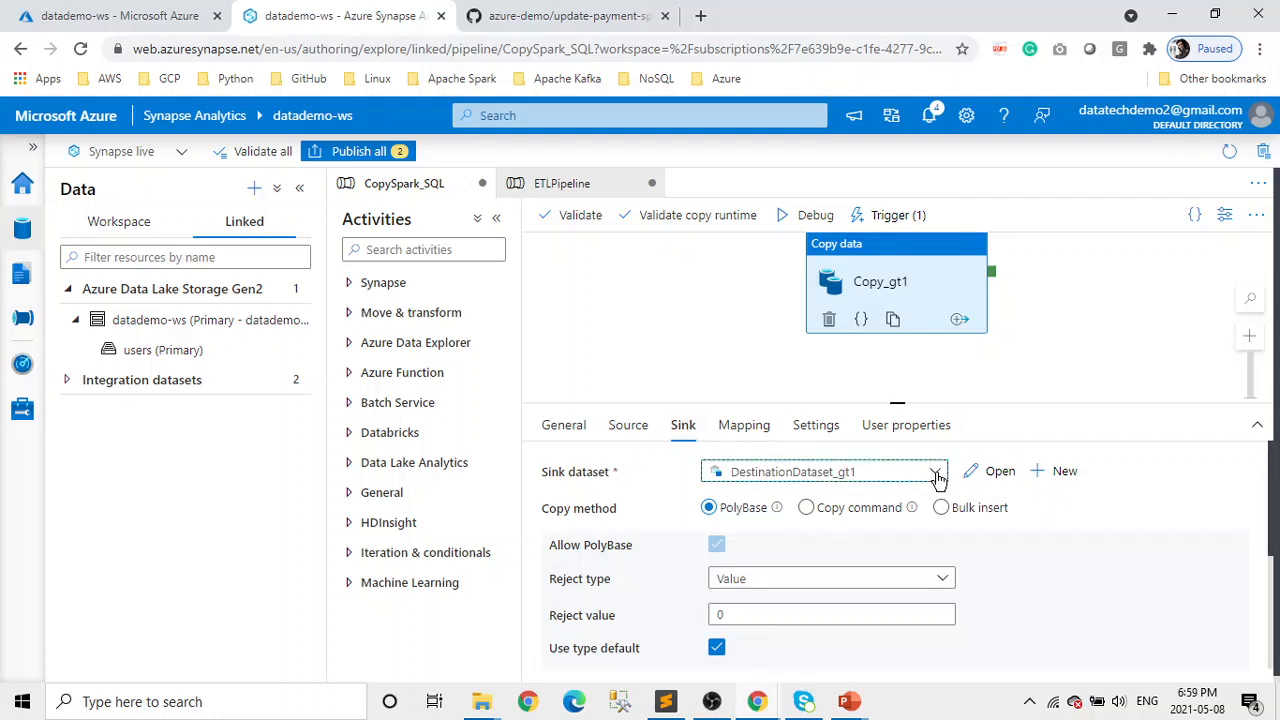
left_click(938, 479)
left_click(630, 430)
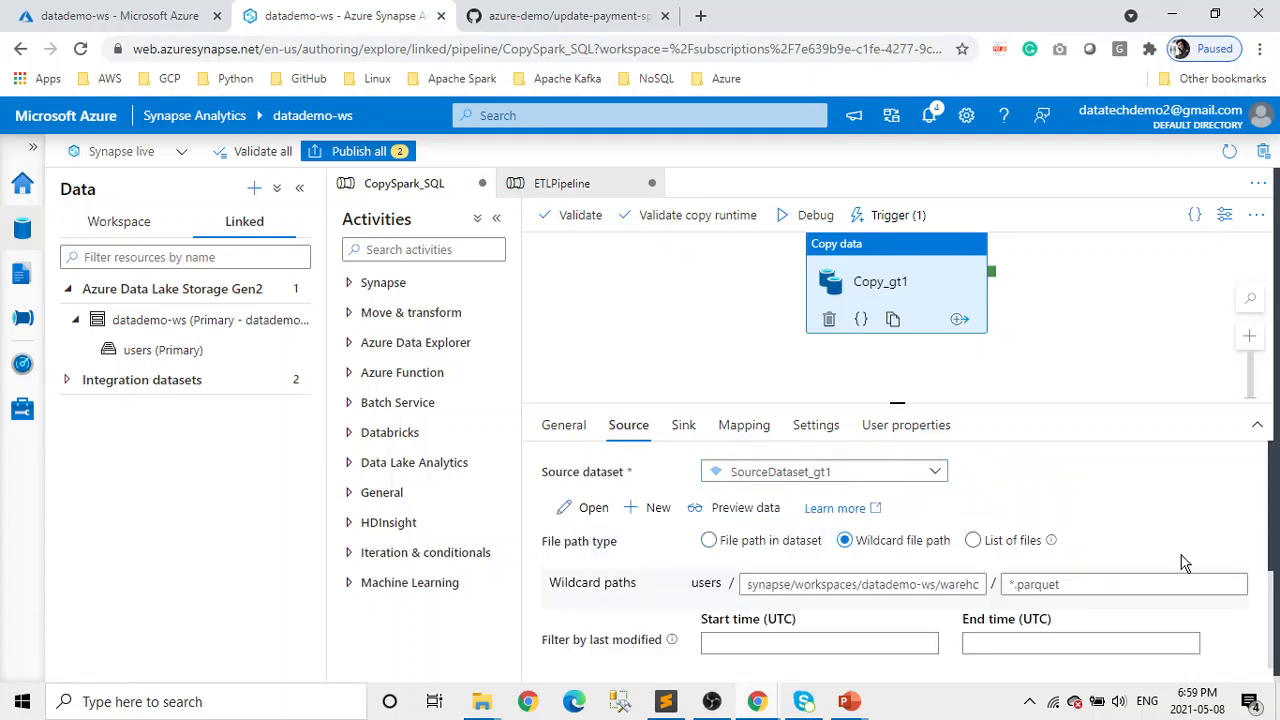
scroll(1135, 538, "down", 2)
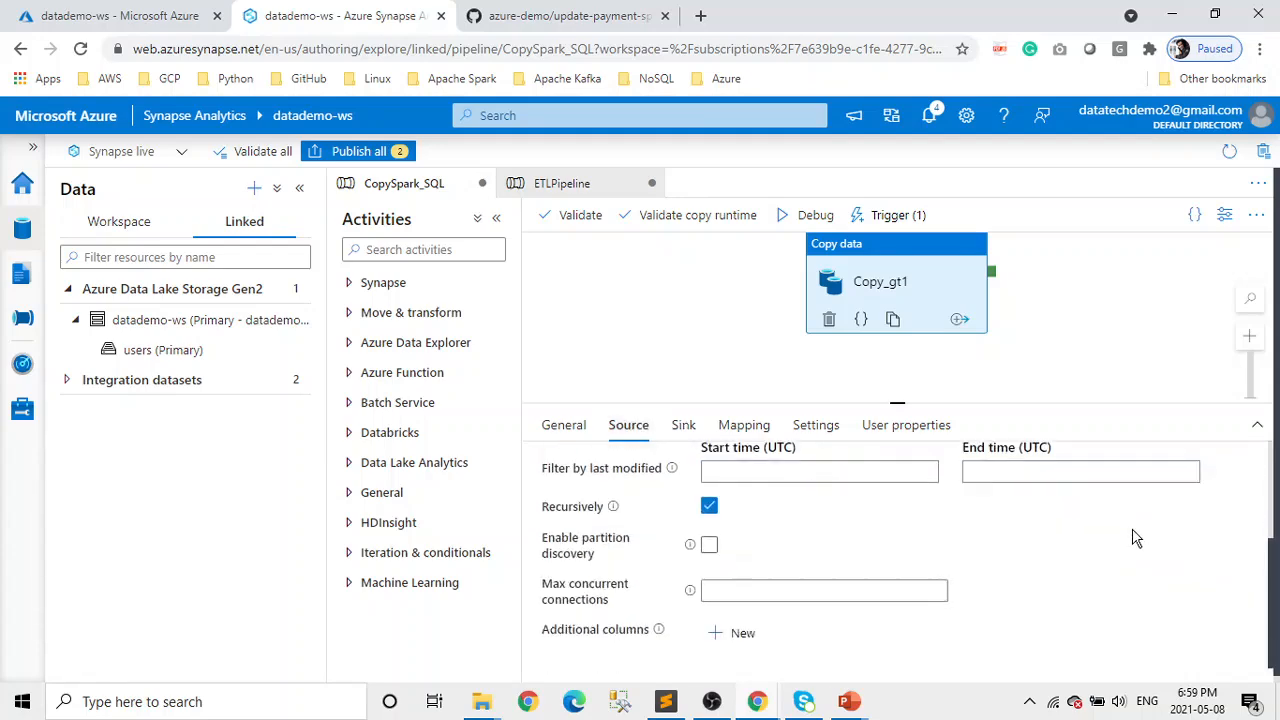
scroll(1135, 538, "up", 2)
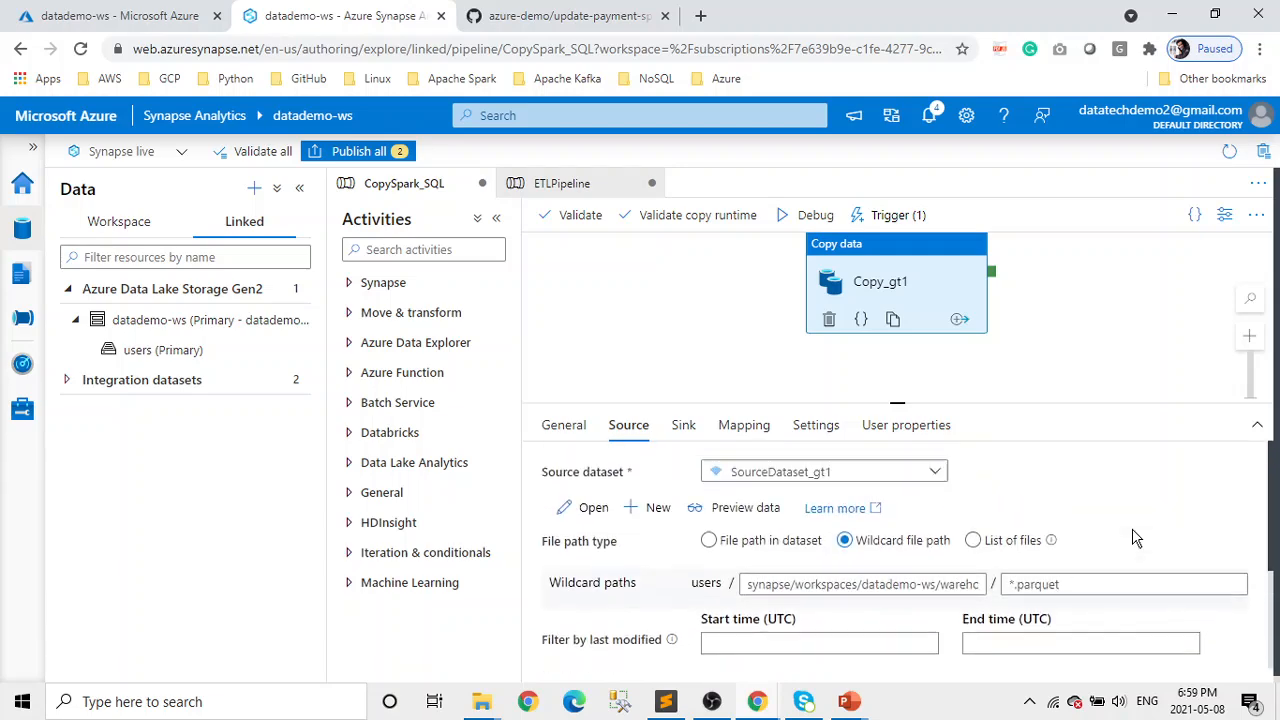
left_click(572, 229)
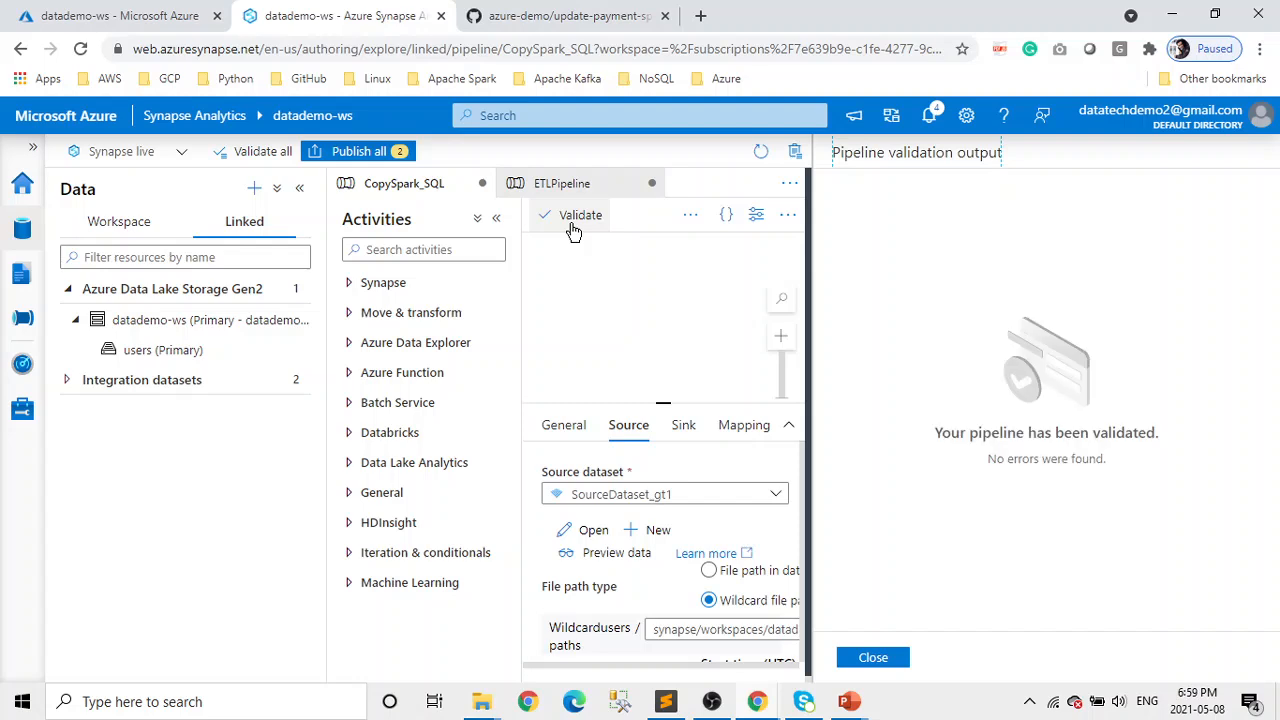
left_click(885, 660)
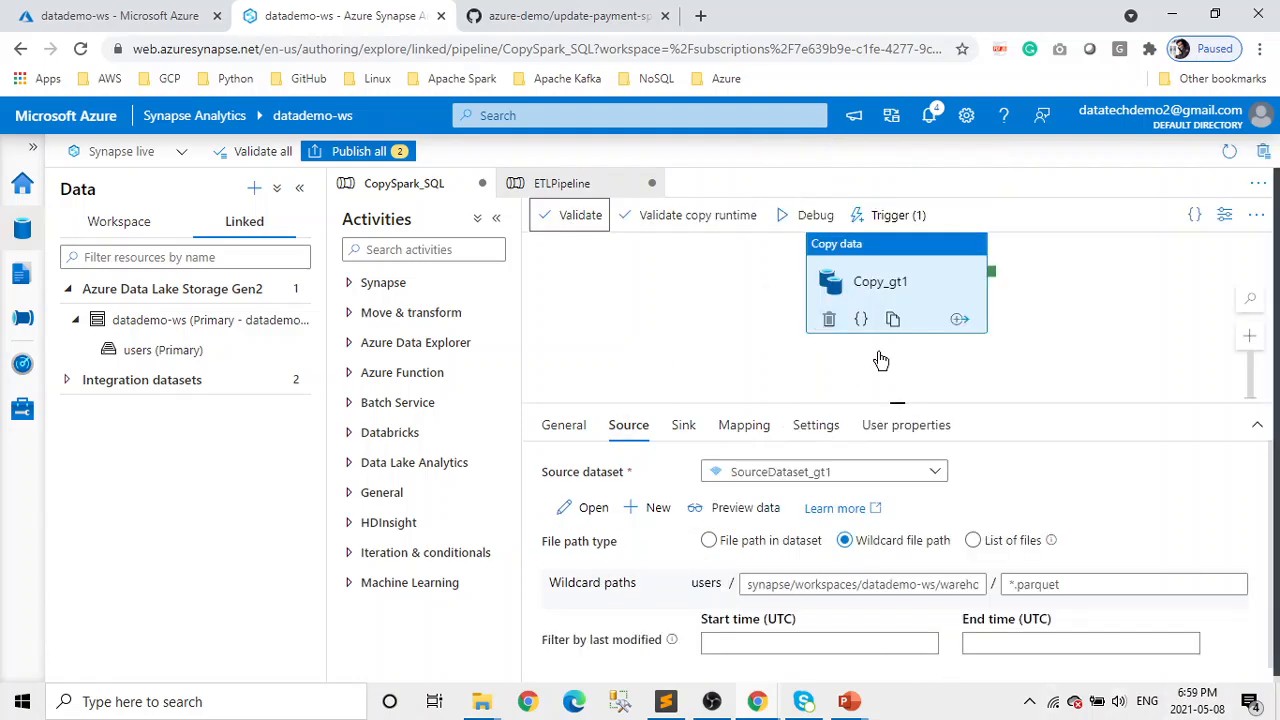
Step: Publish the pending changes to CopySpark_SQL and ETLPipeline, and close the CopySpark_SQL pipeline
left_click(358, 152)
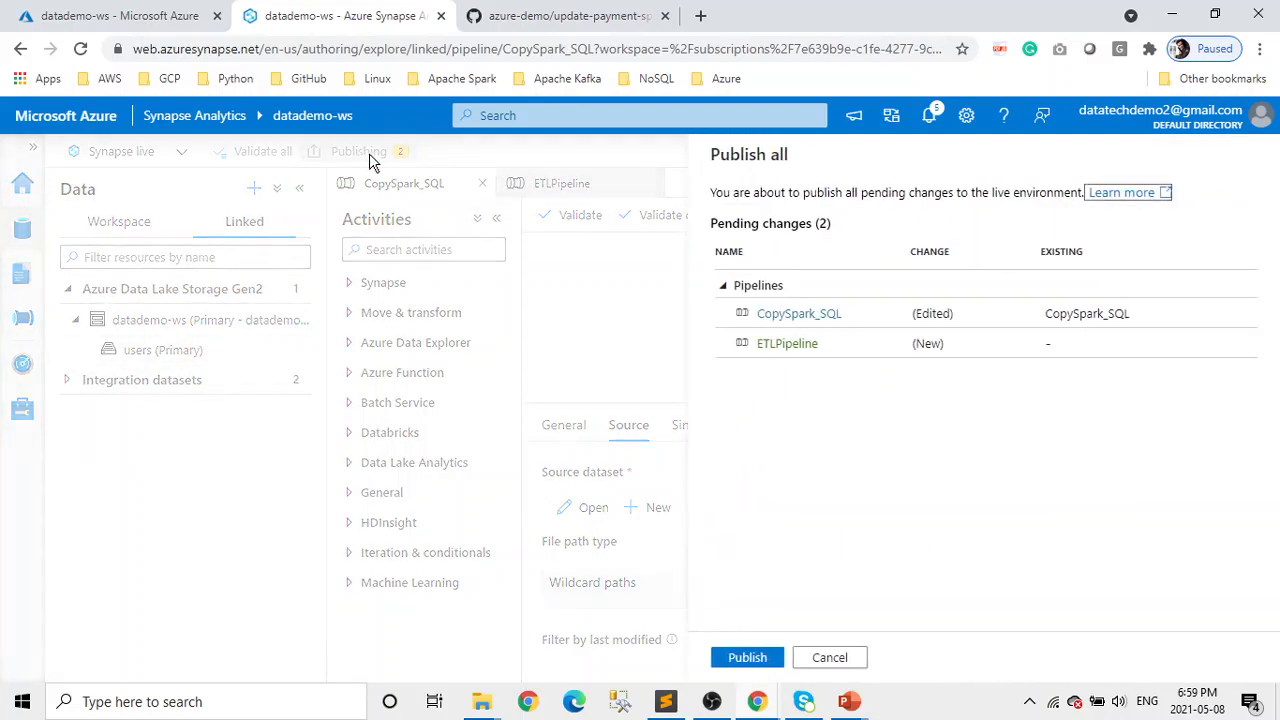
left_click(747, 658)
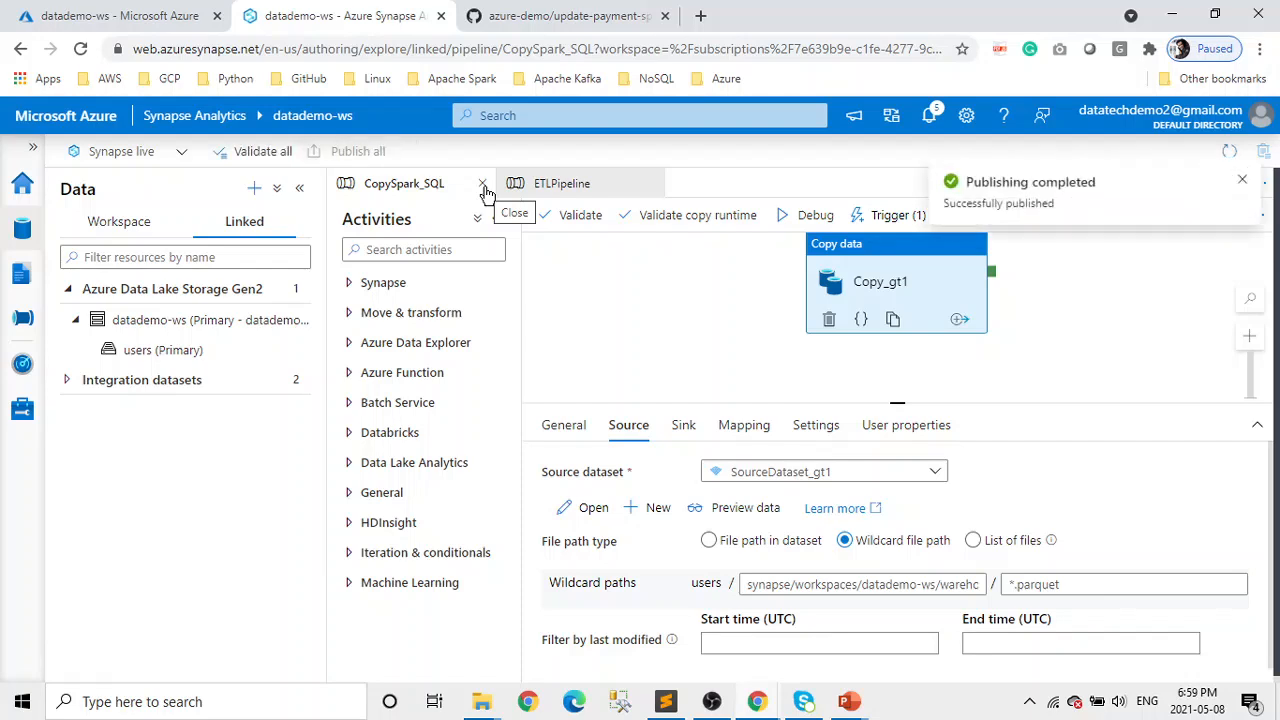
left_click(482, 186)
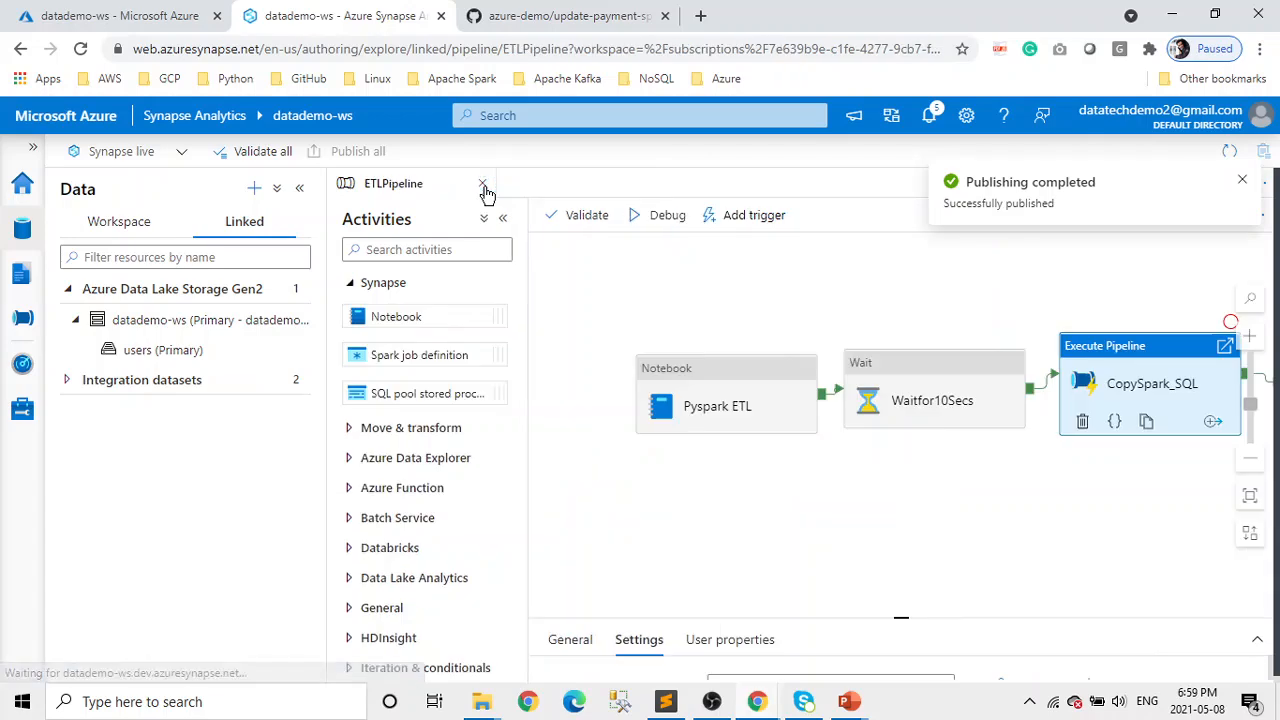
Step: Look over the ETLPipeline activities and open the CopySpark_SQL pipeline from its Execute Pipeline activity
scroll(930, 536, "right", 3)
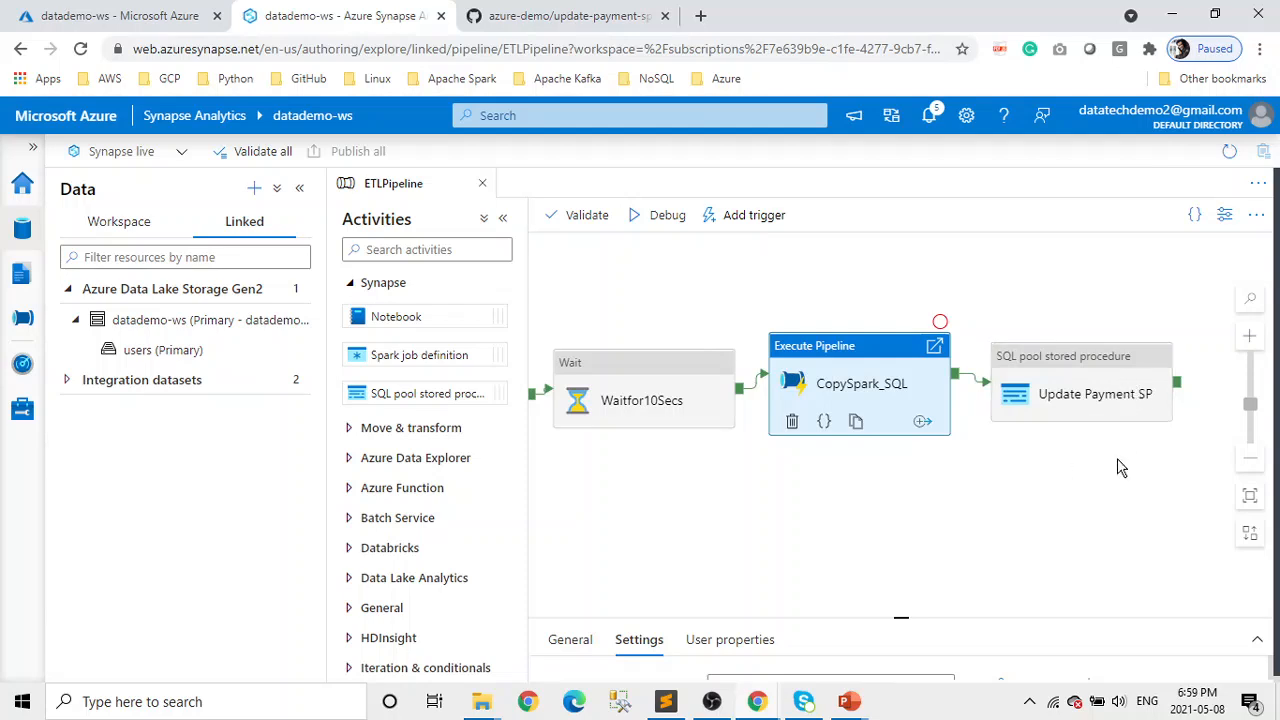
scroll(1080, 509, "left", 1)
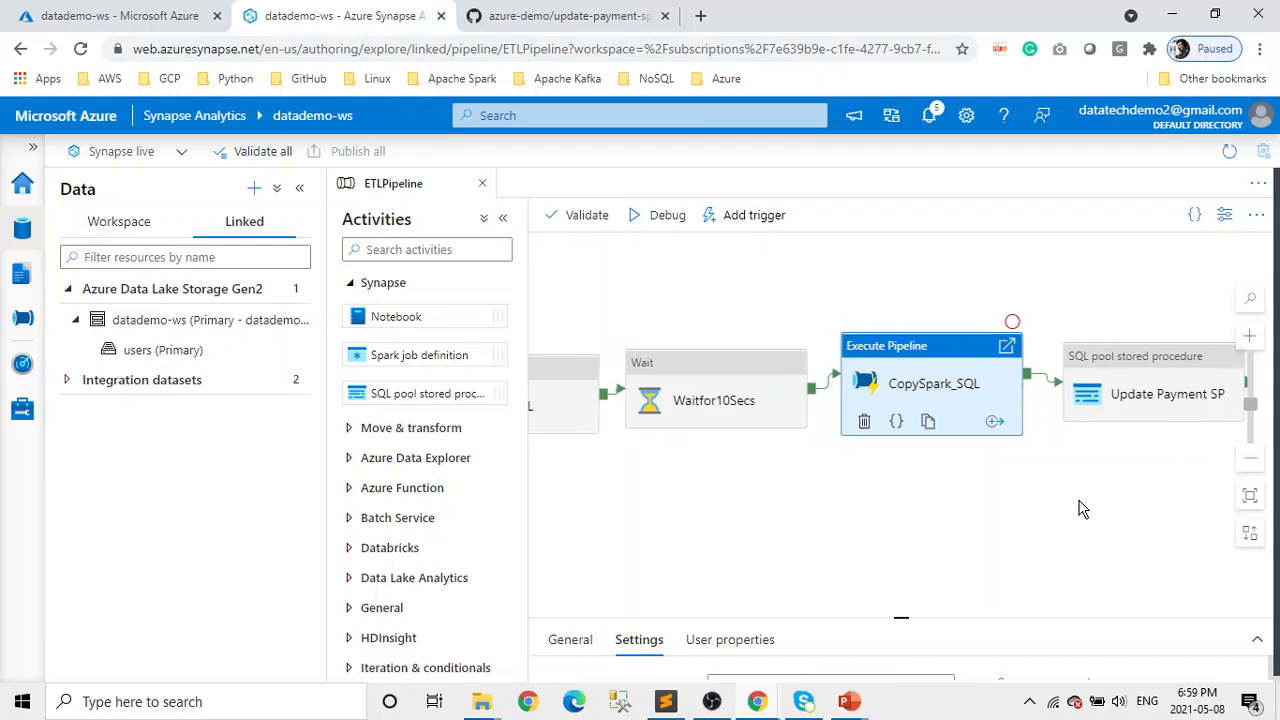
left_click(918, 372)
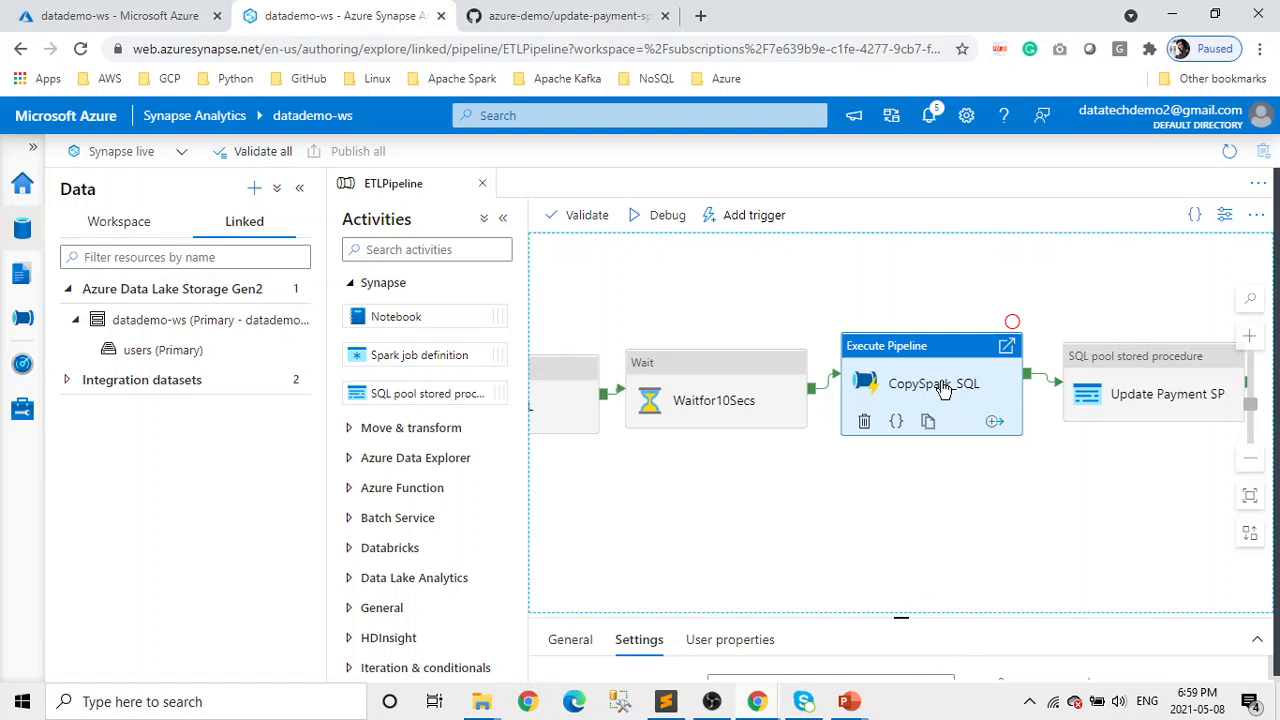
double_click(943, 390)
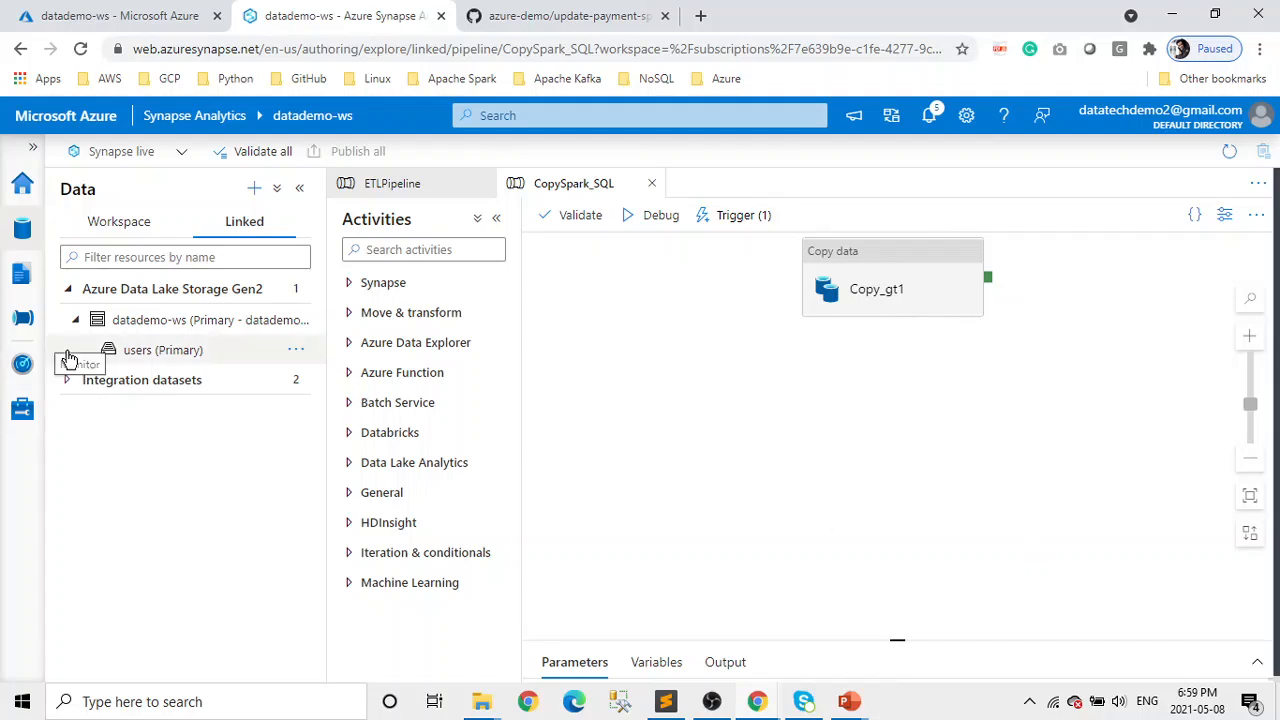
Step: Open ETLPipeline from the Integrate hub, validate it, and close the validation output
left_click(24, 322)
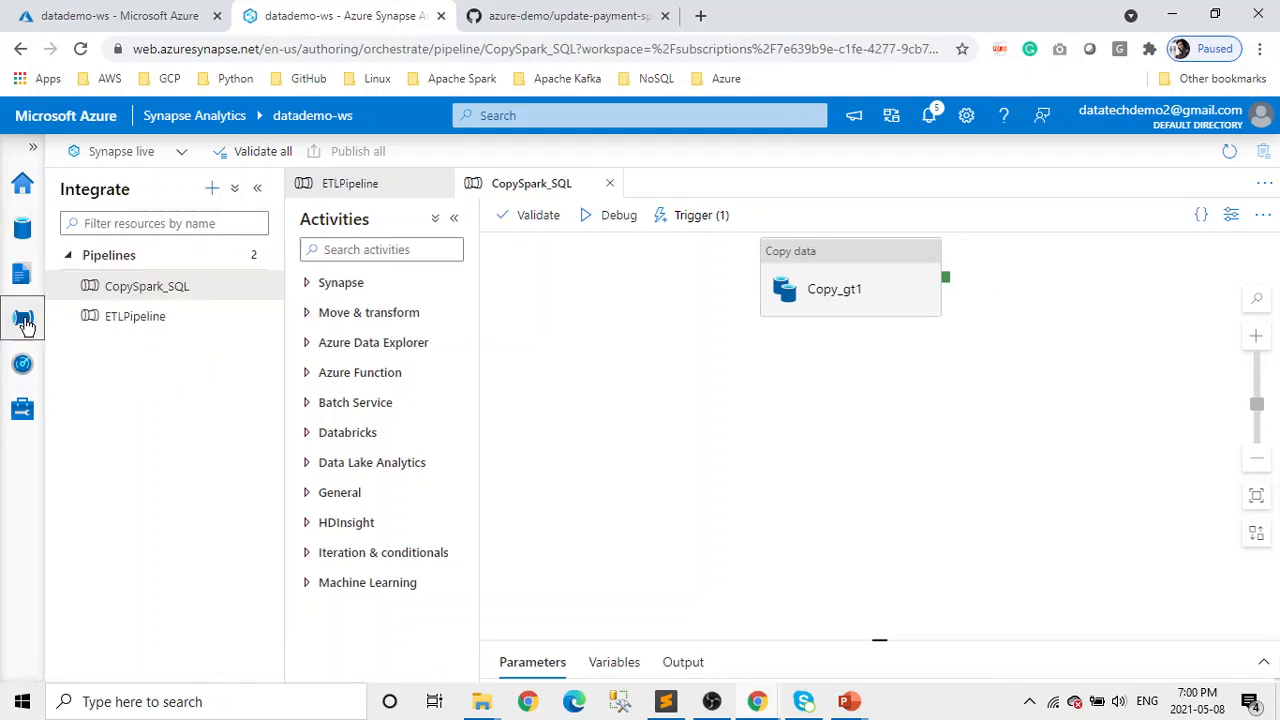
left_click(102, 316)
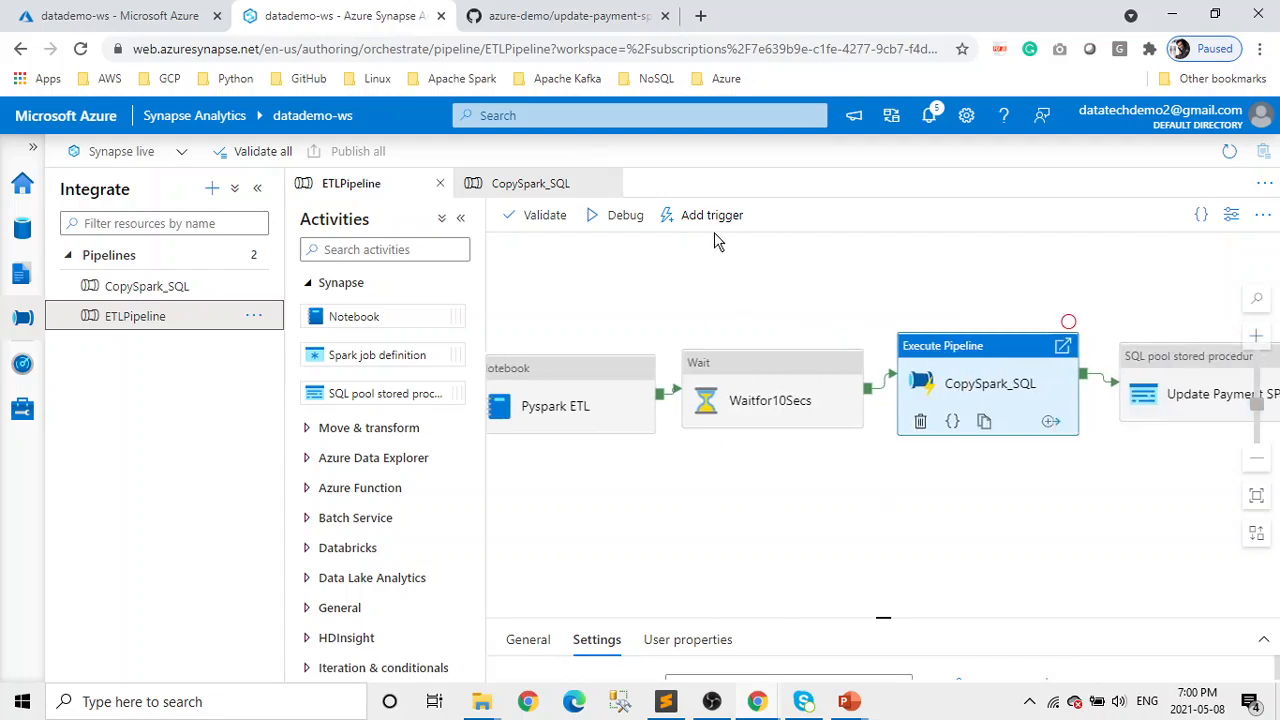
left_click(531, 228)
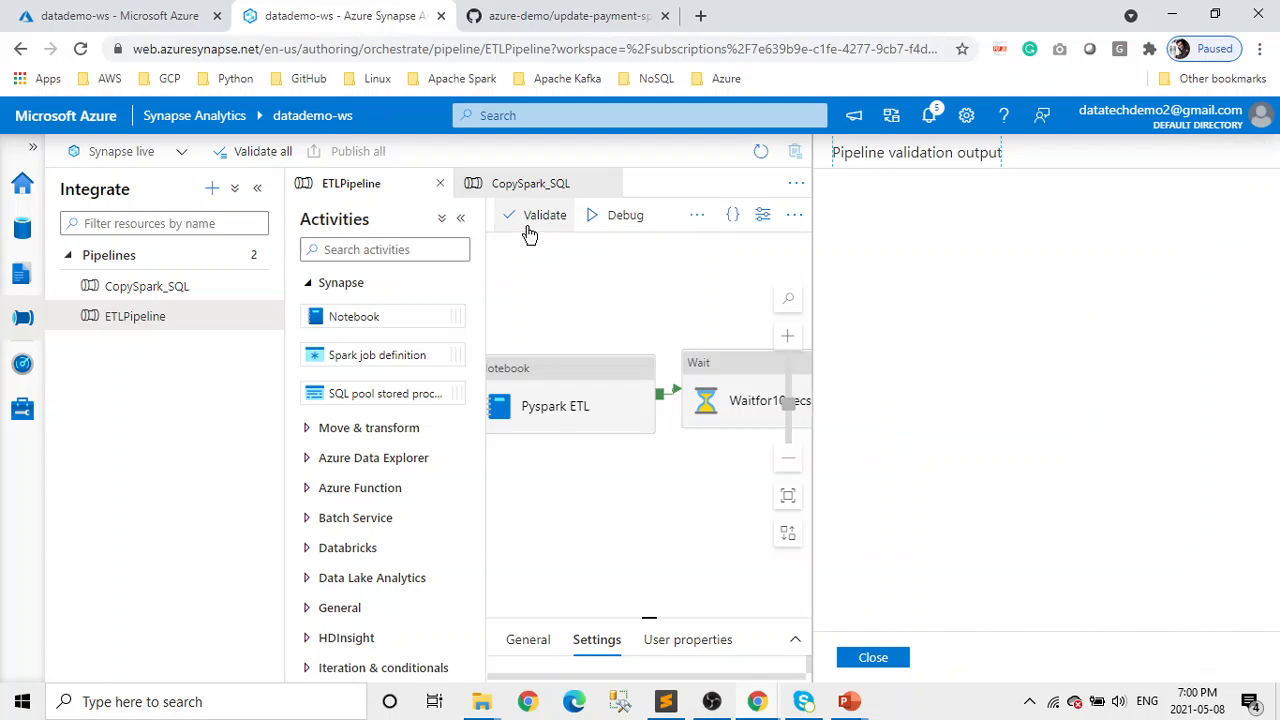
left_click(886, 657)
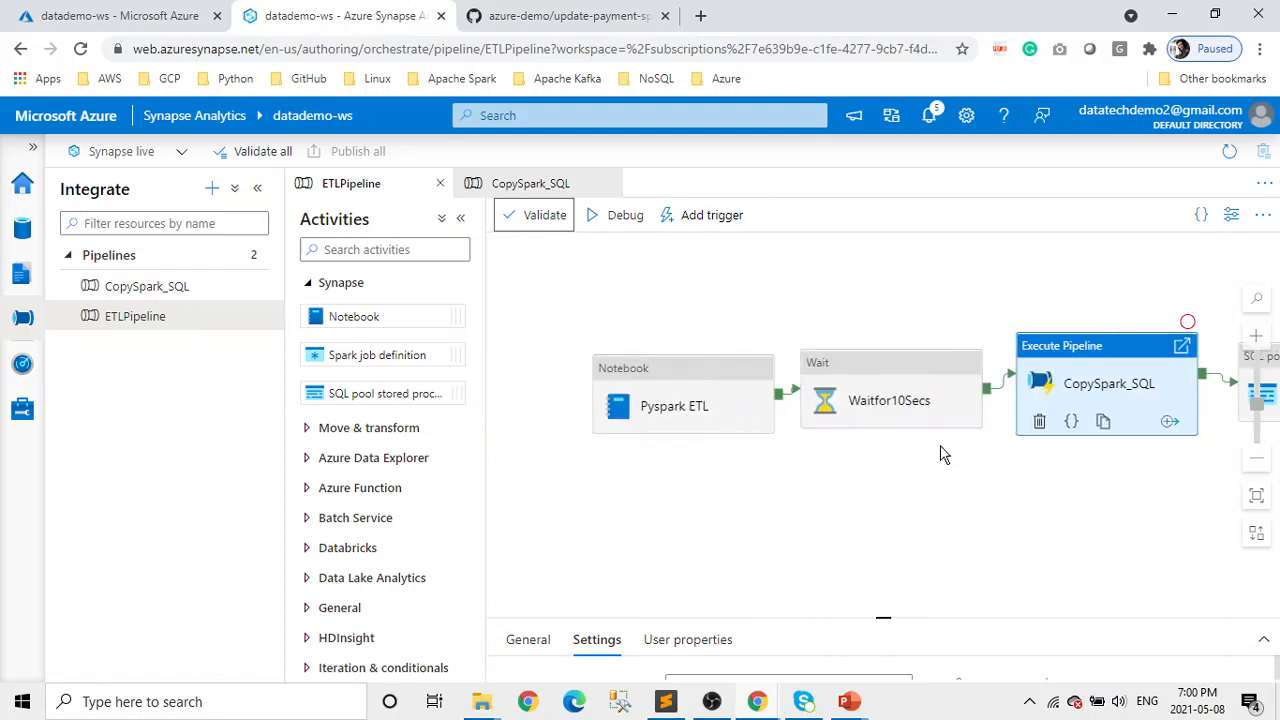
Step: Trigger an immediate run of ETLPipeline with the last published configuration and open the pipeline runs monitor
scroll(1138, 472, "right", 3)
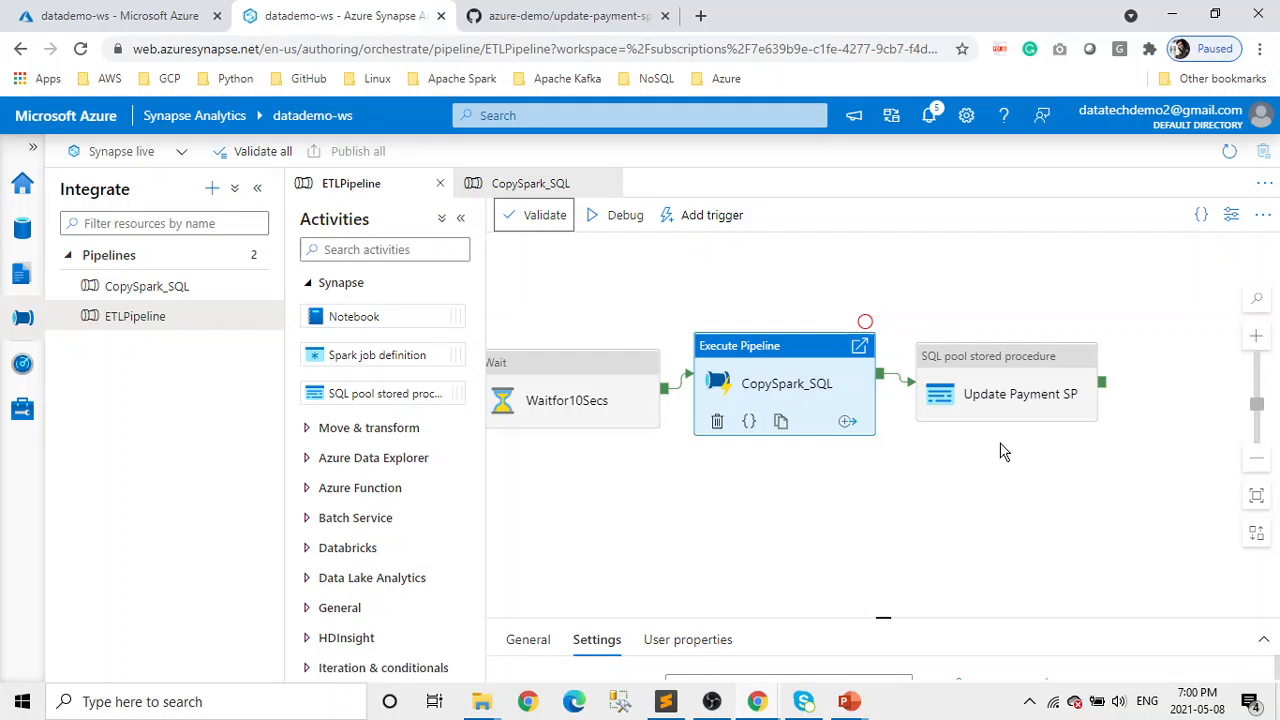
left_click(726, 220)
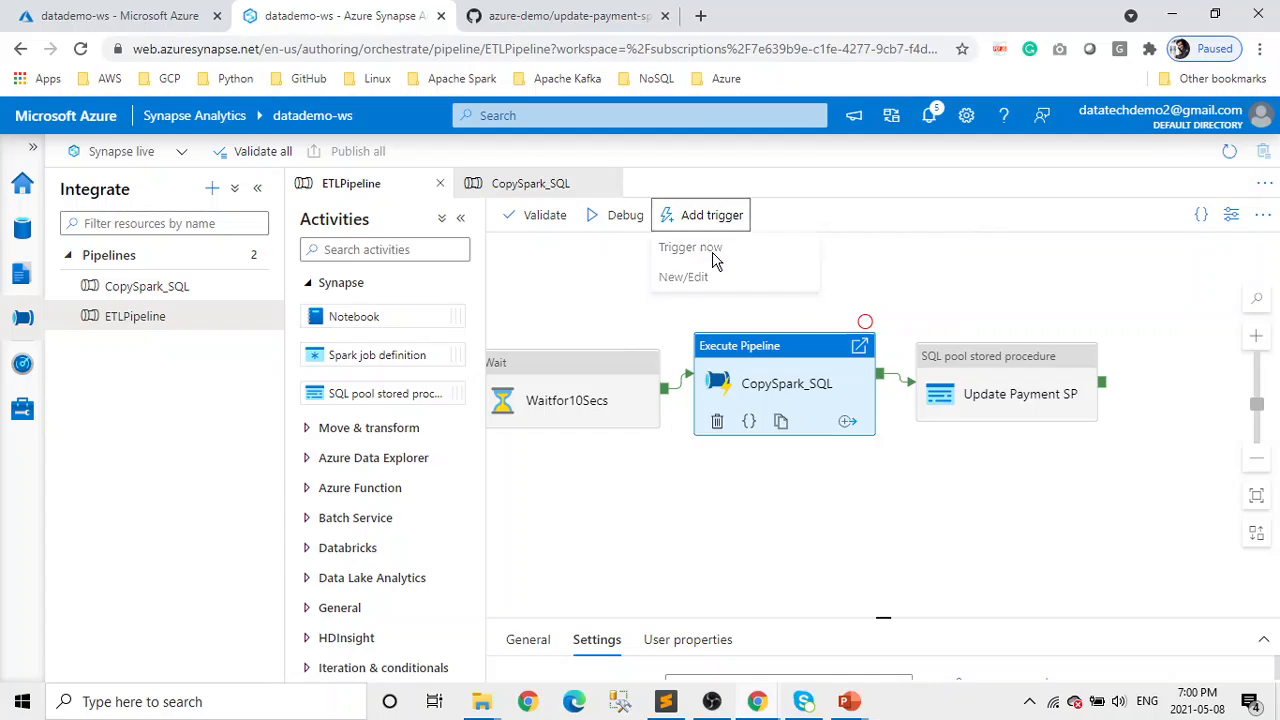
left_click(700, 249)
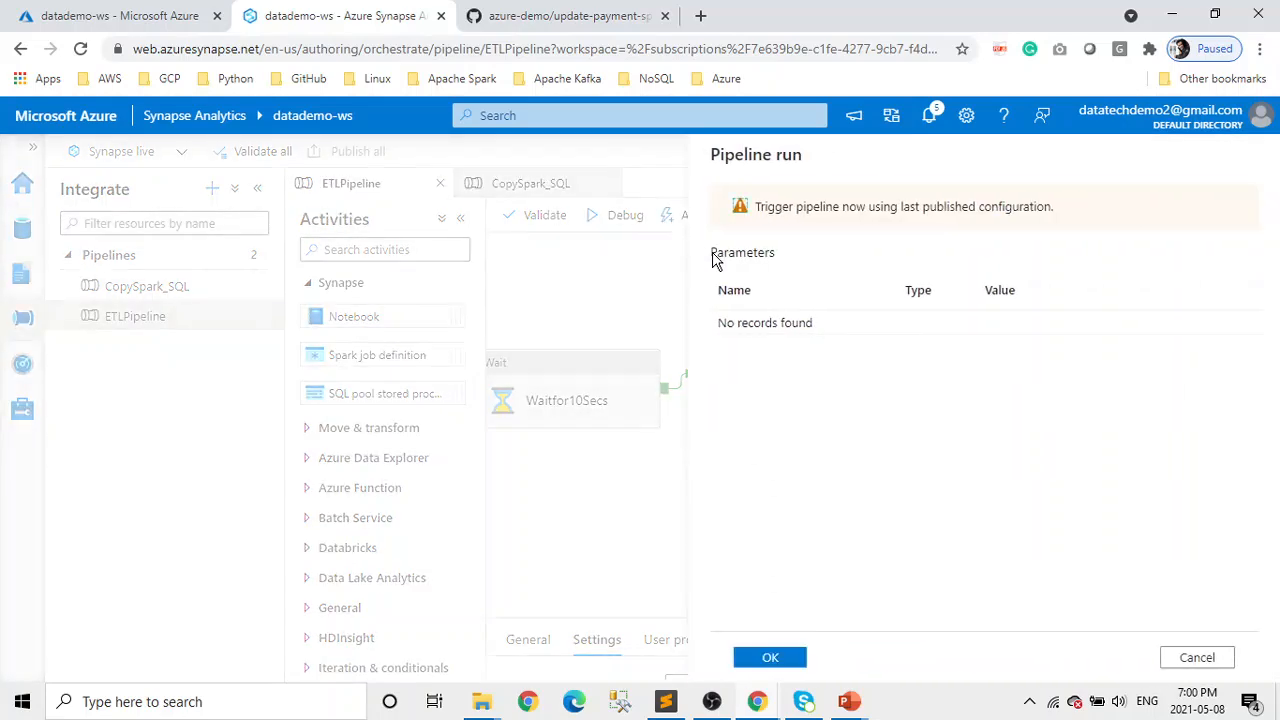
left_click(783, 660)
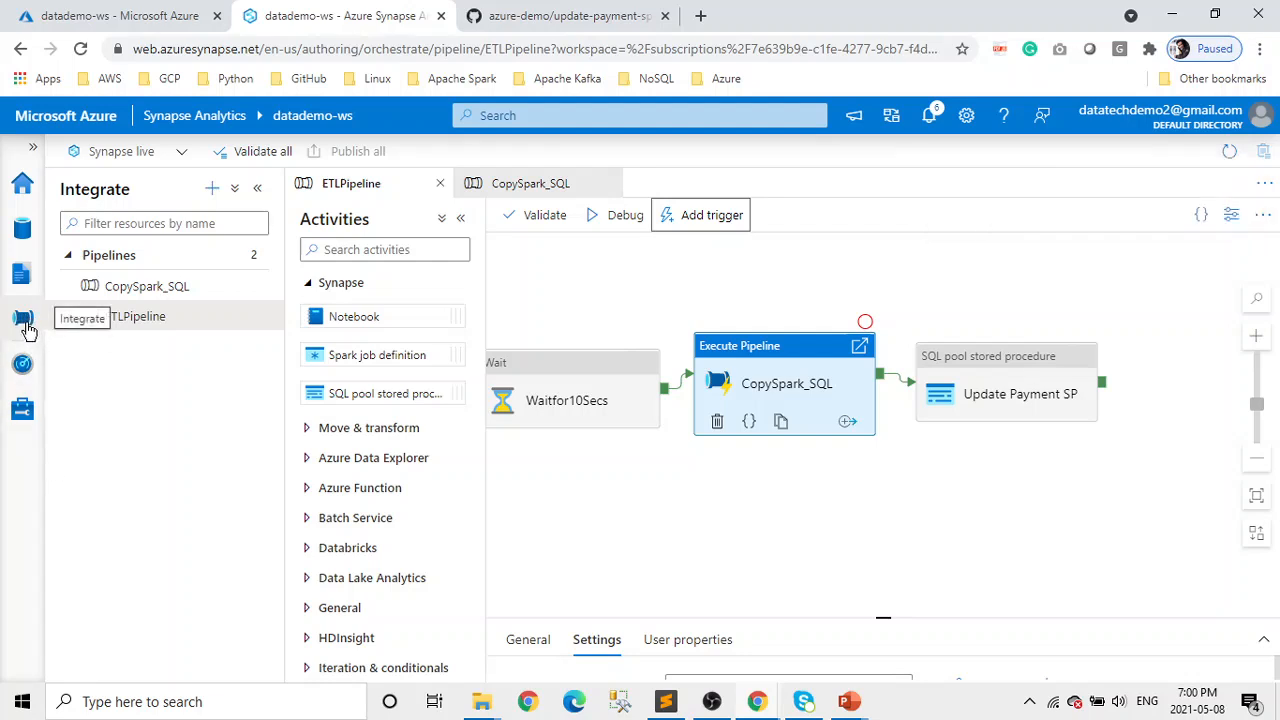
left_click(22, 364)
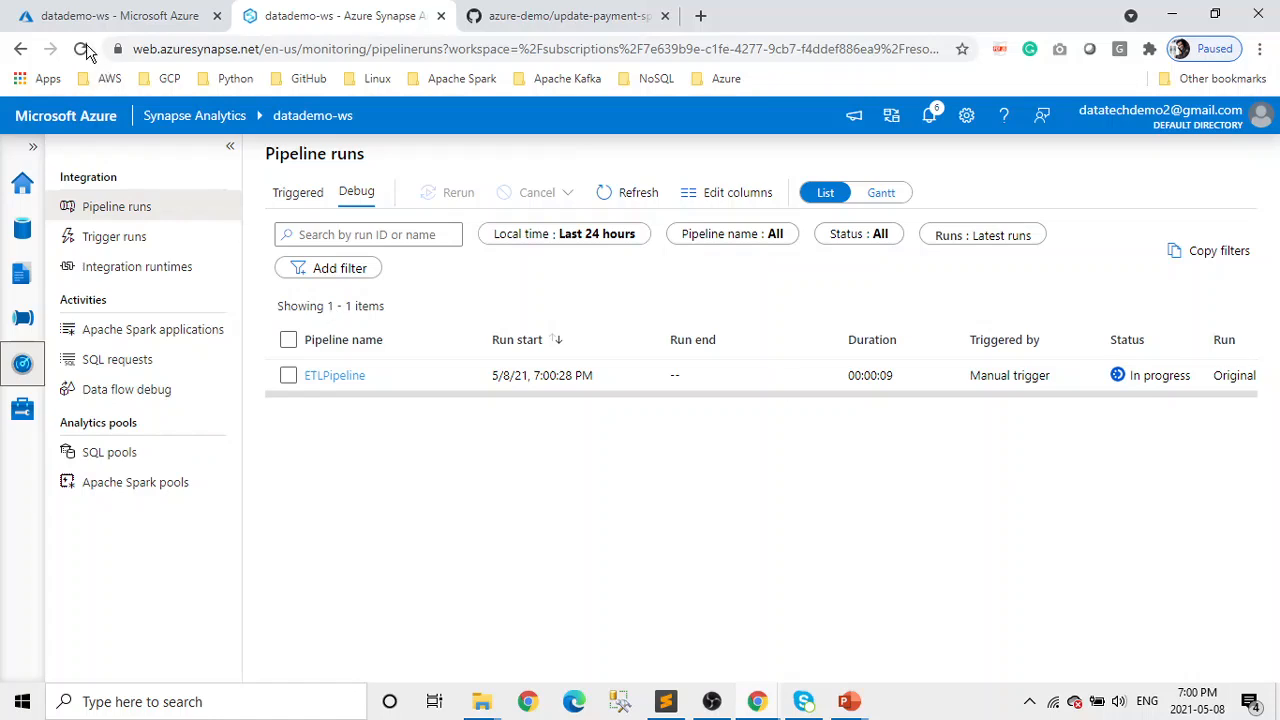
Step: Open the in-progress ETLPipeline run and check its activity diagram and activity statuses, reloading the page periodically
left_click(320, 374)
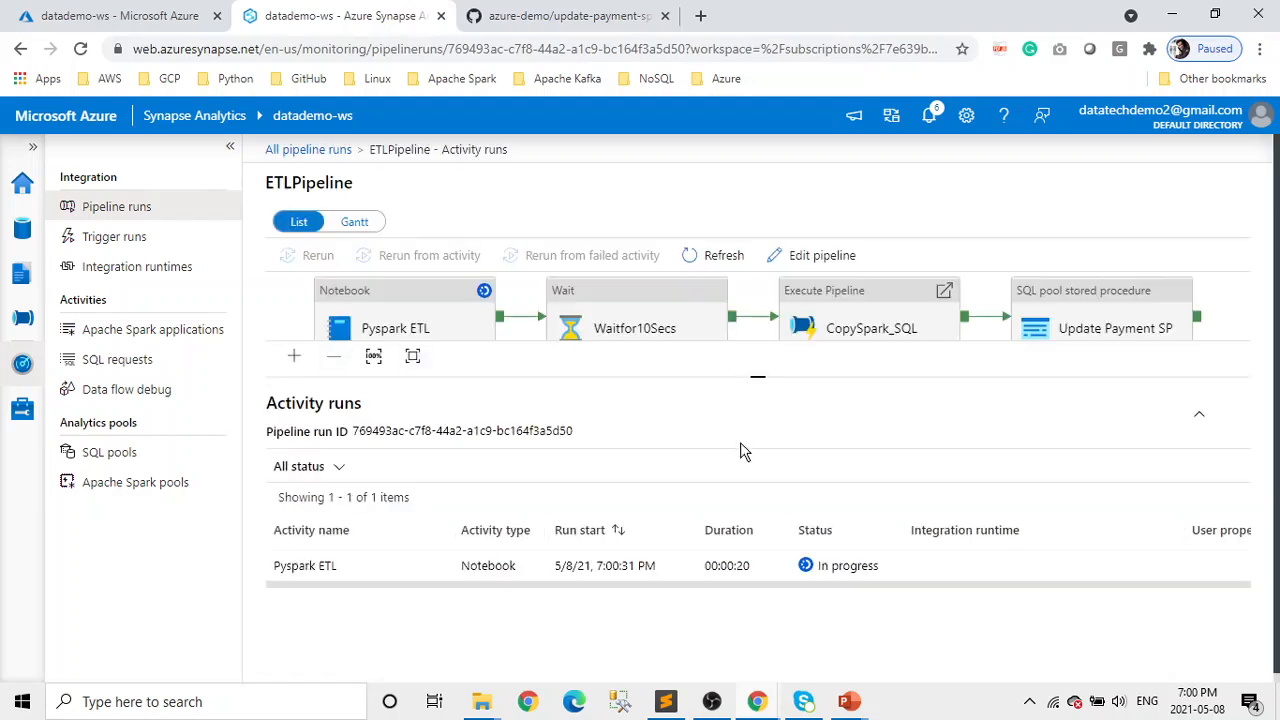
left_click_drag(760, 374, 781, 441)
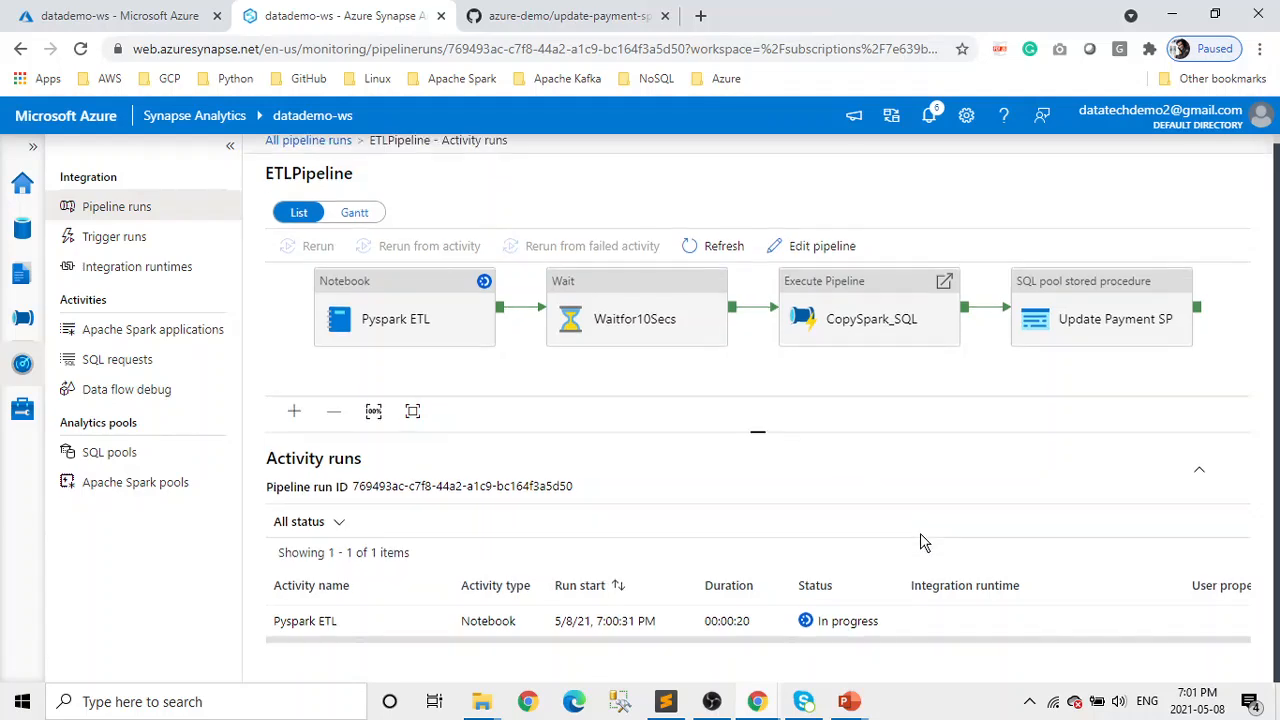
left_click(81, 50)
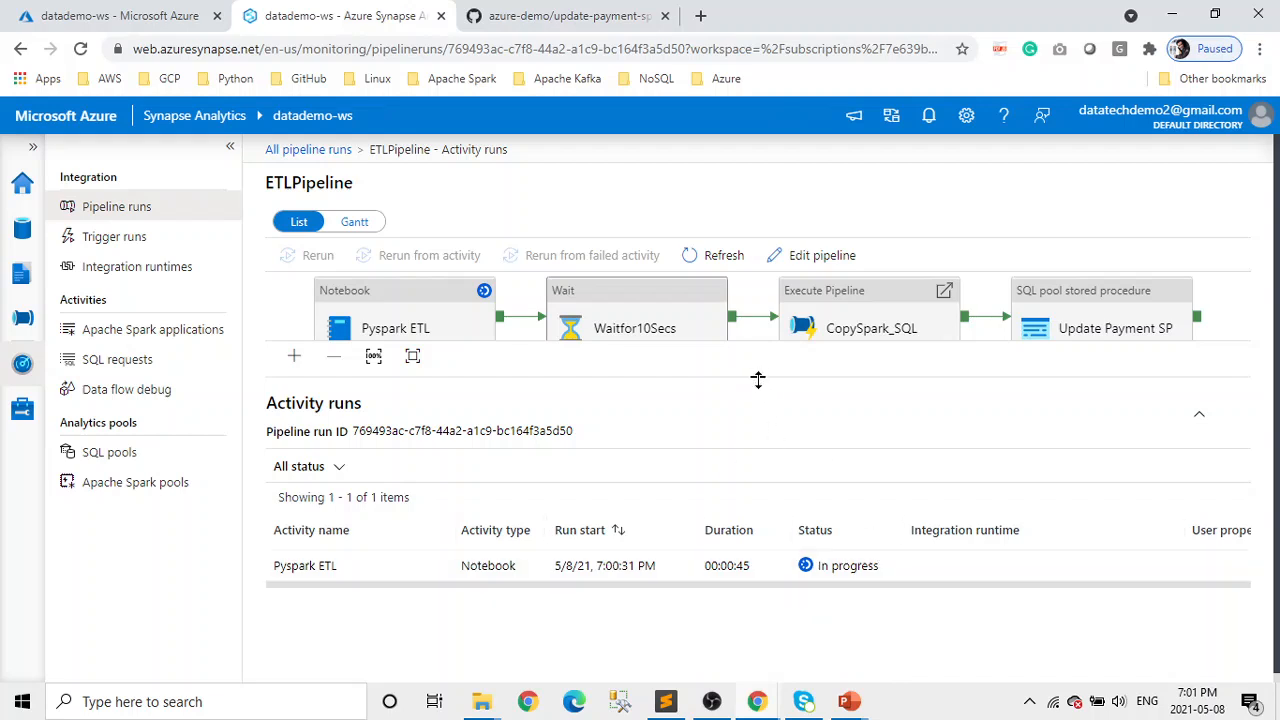
left_click_drag(760, 380, 757, 430)
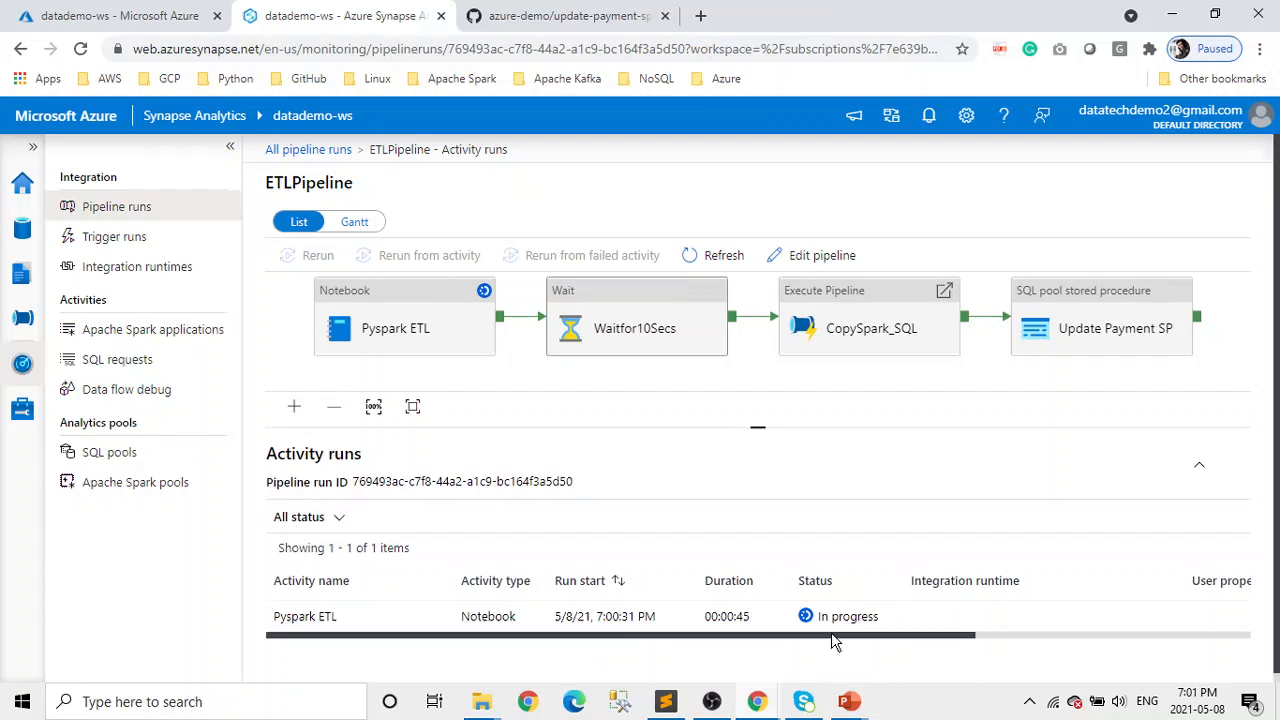
left_click_drag(832, 625, 867, 655)
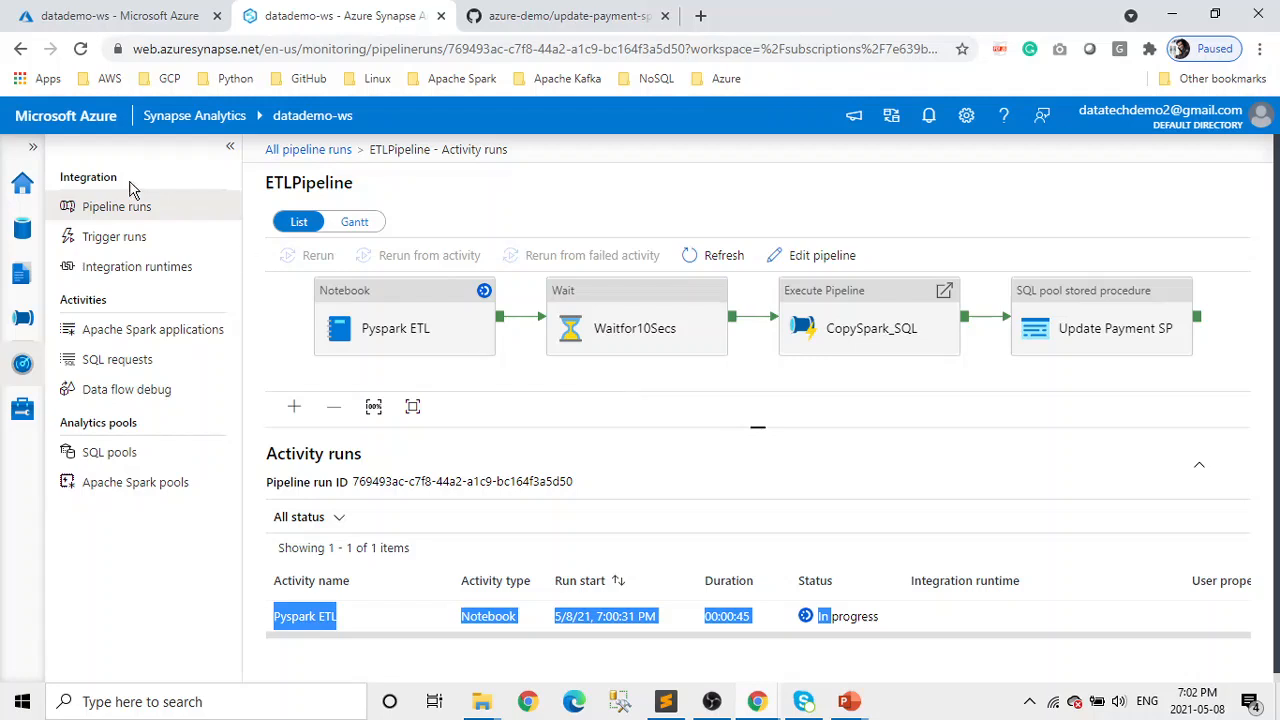
left_click(83, 50)
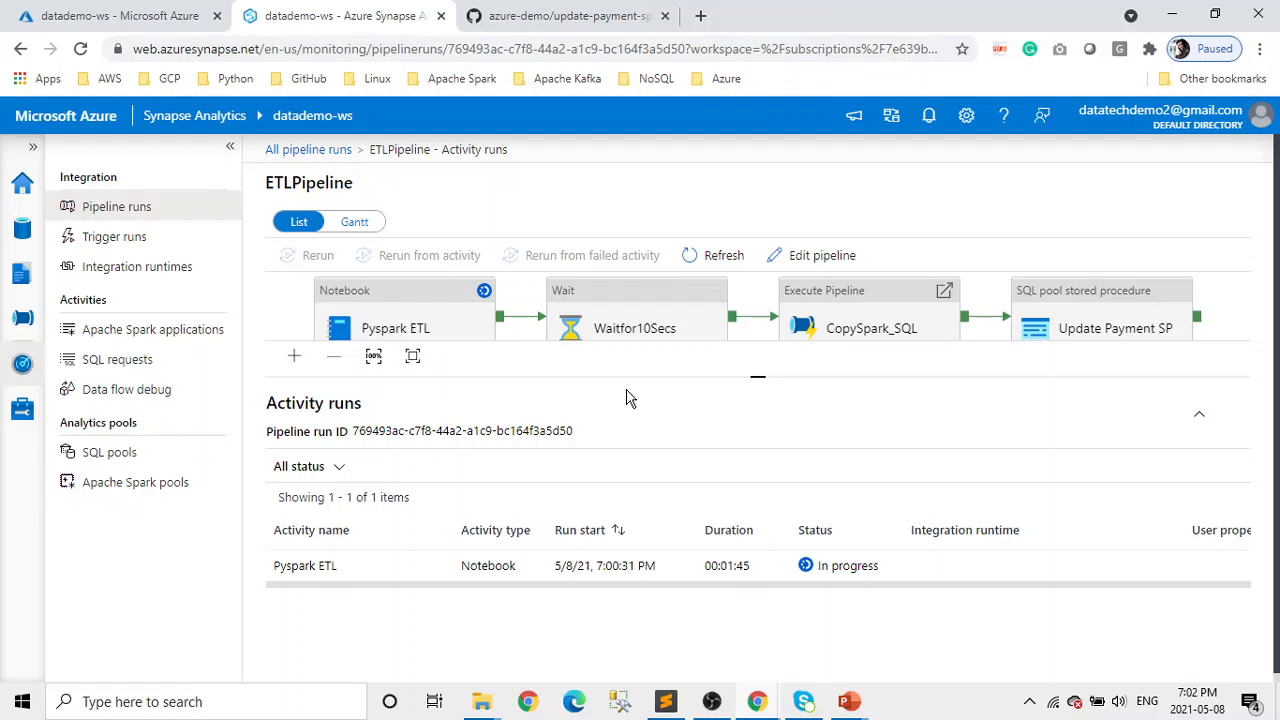
left_click_drag(760, 378, 783, 511)
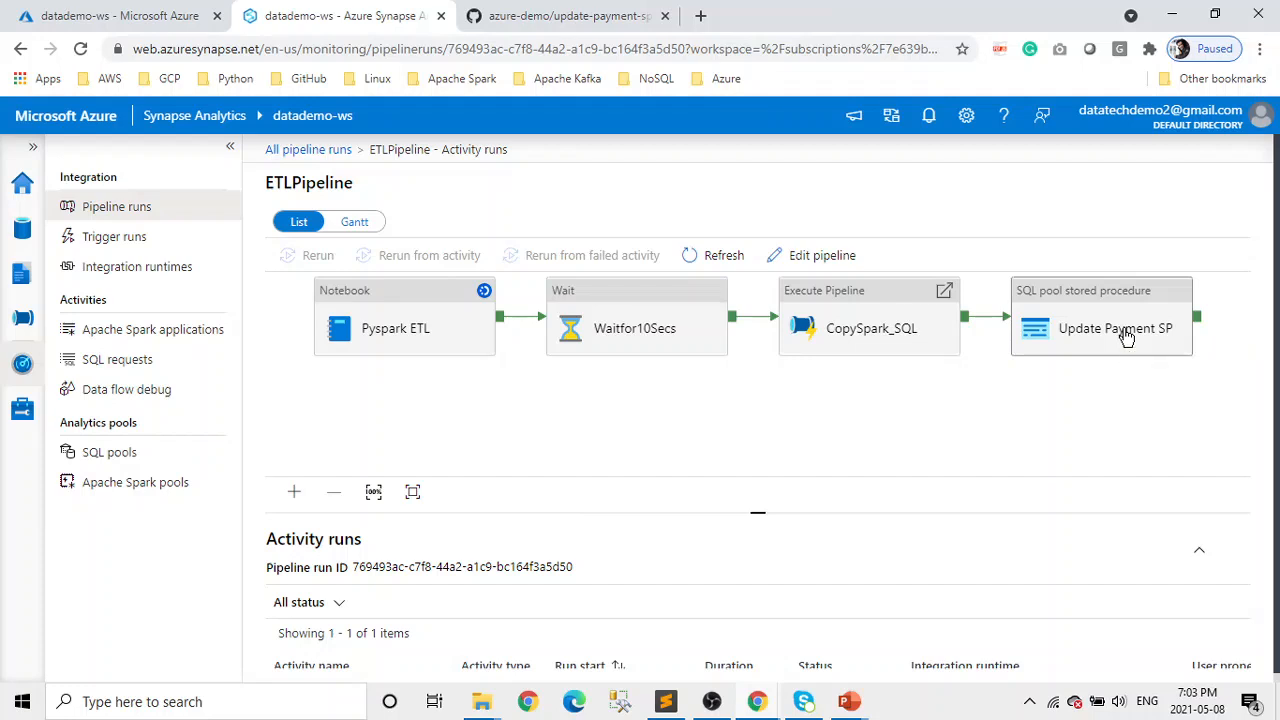
left_click(81, 49)
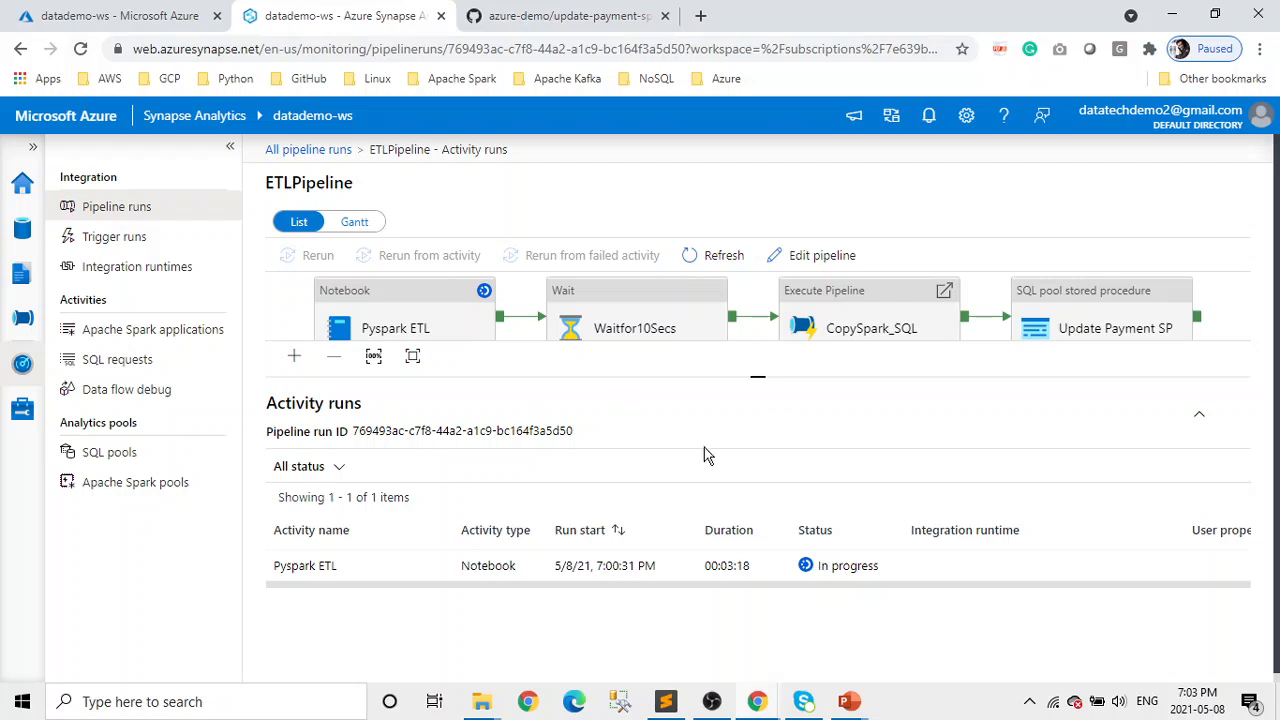
left_click_drag(762, 377, 760, 440)
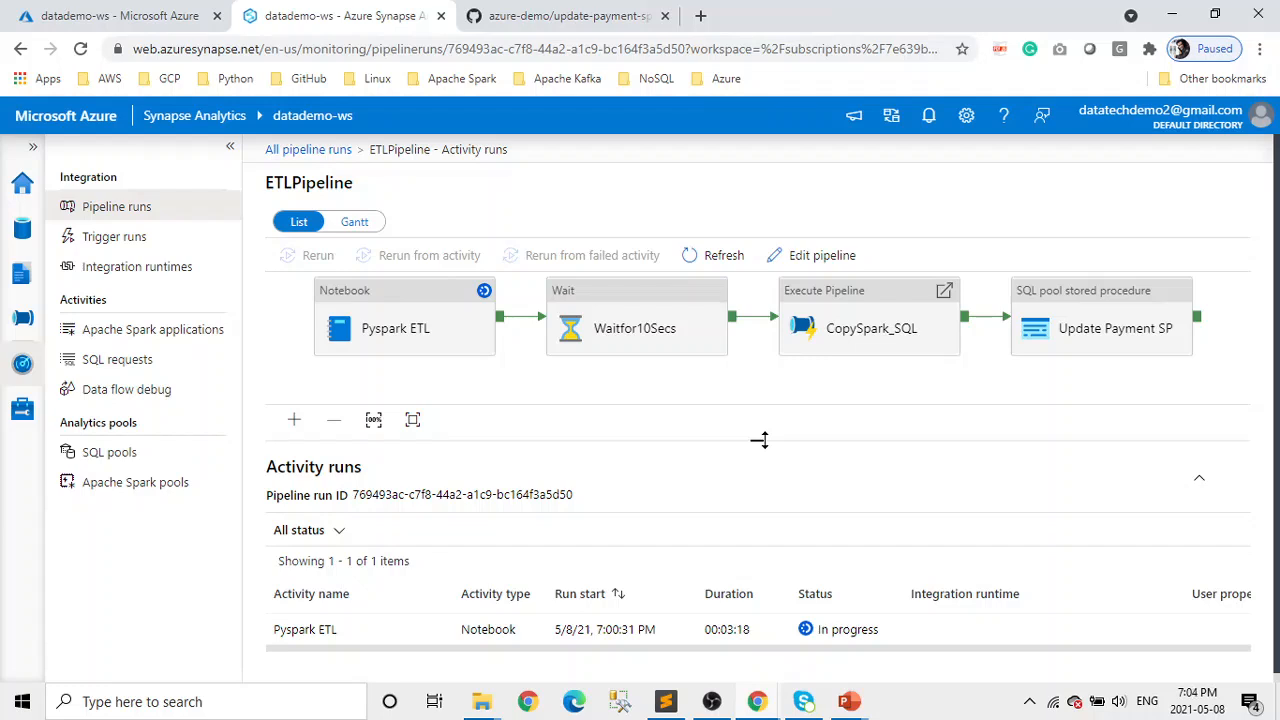
Step: Look over the workspace databases and the linked data sources in the Data hub
left_click(23, 185)
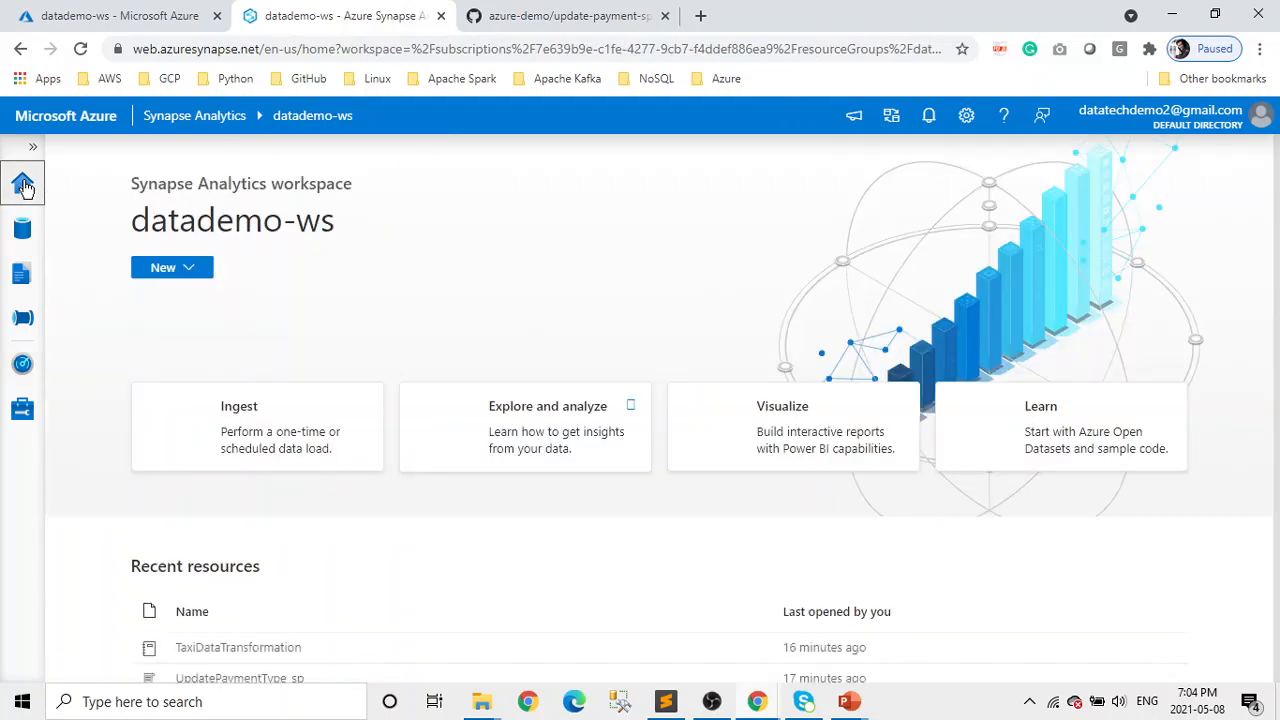
left_click(23, 240)
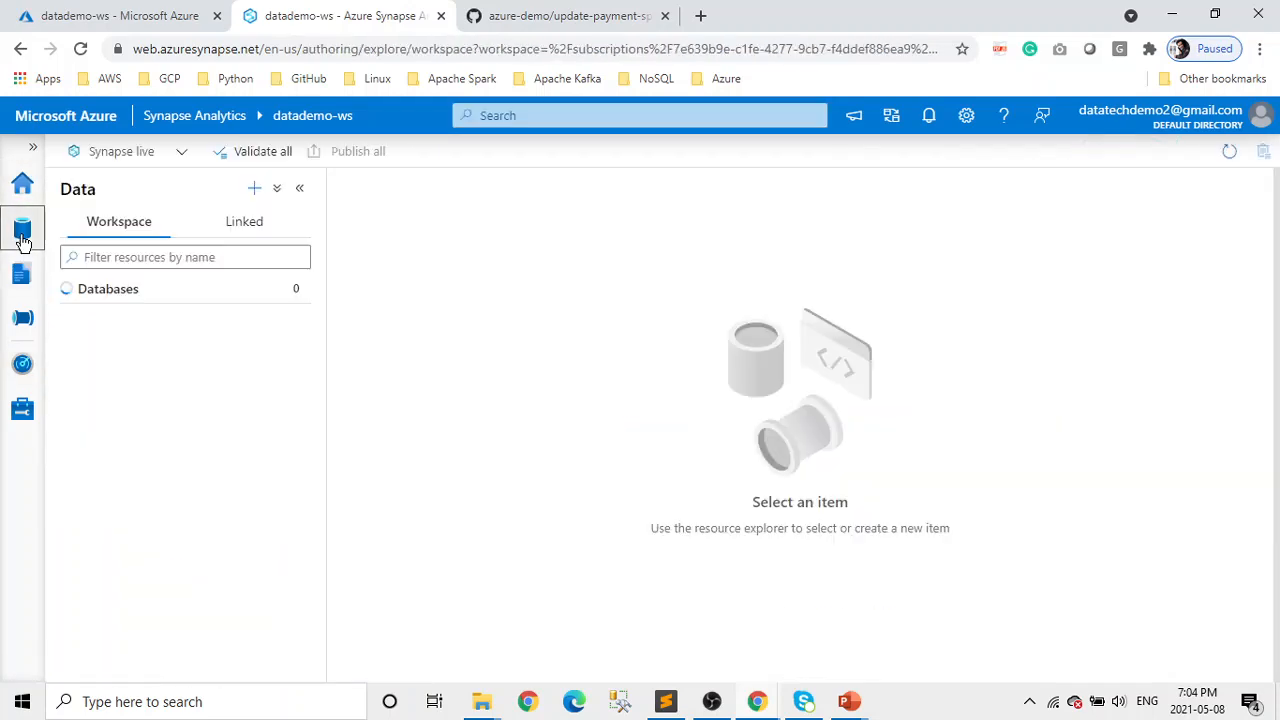
left_click(66, 291)
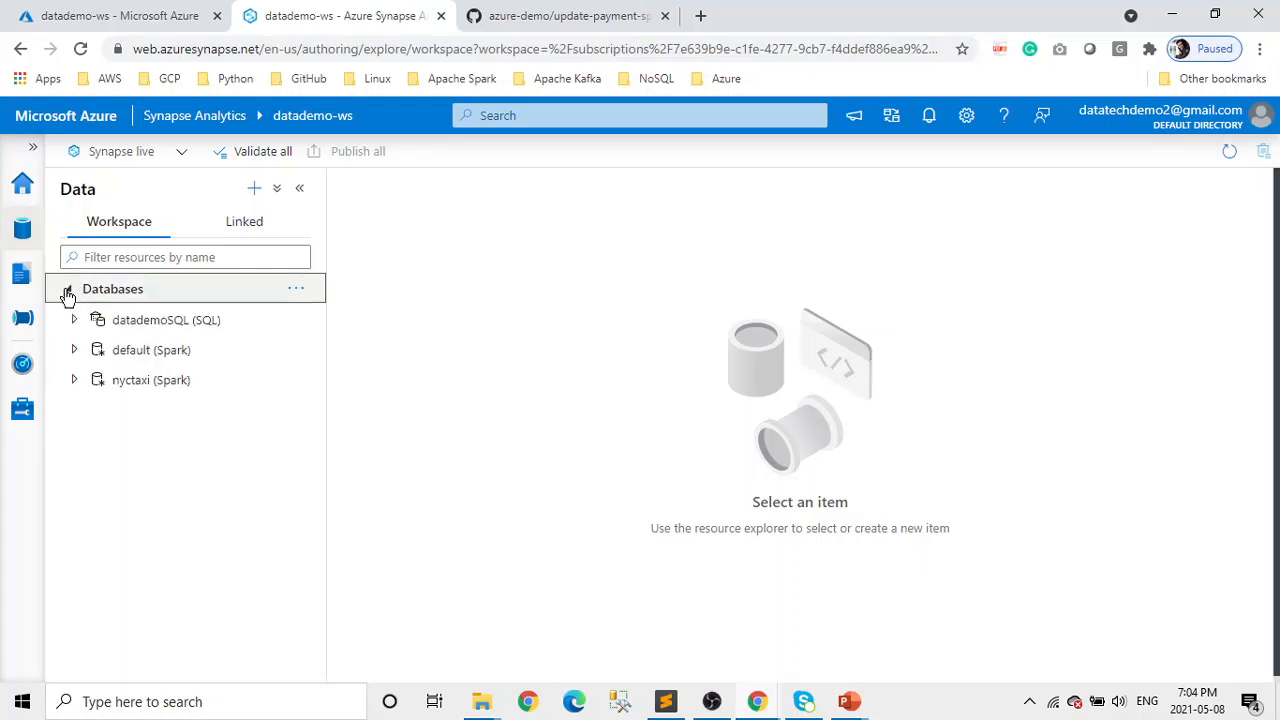
left_click(243, 229)
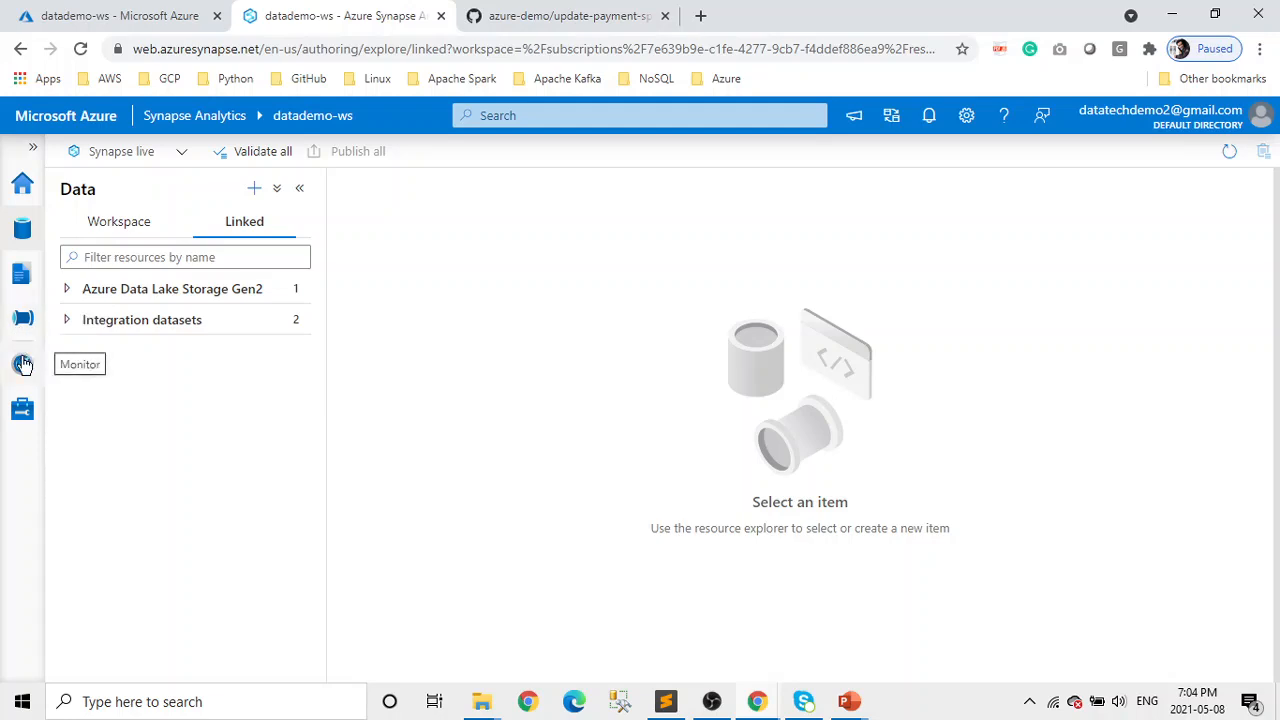
Step: Reopen the ETLPipeline run in the Monitor hub, reload its activity statuses and enlarge the activity diagram
left_click(22, 364)
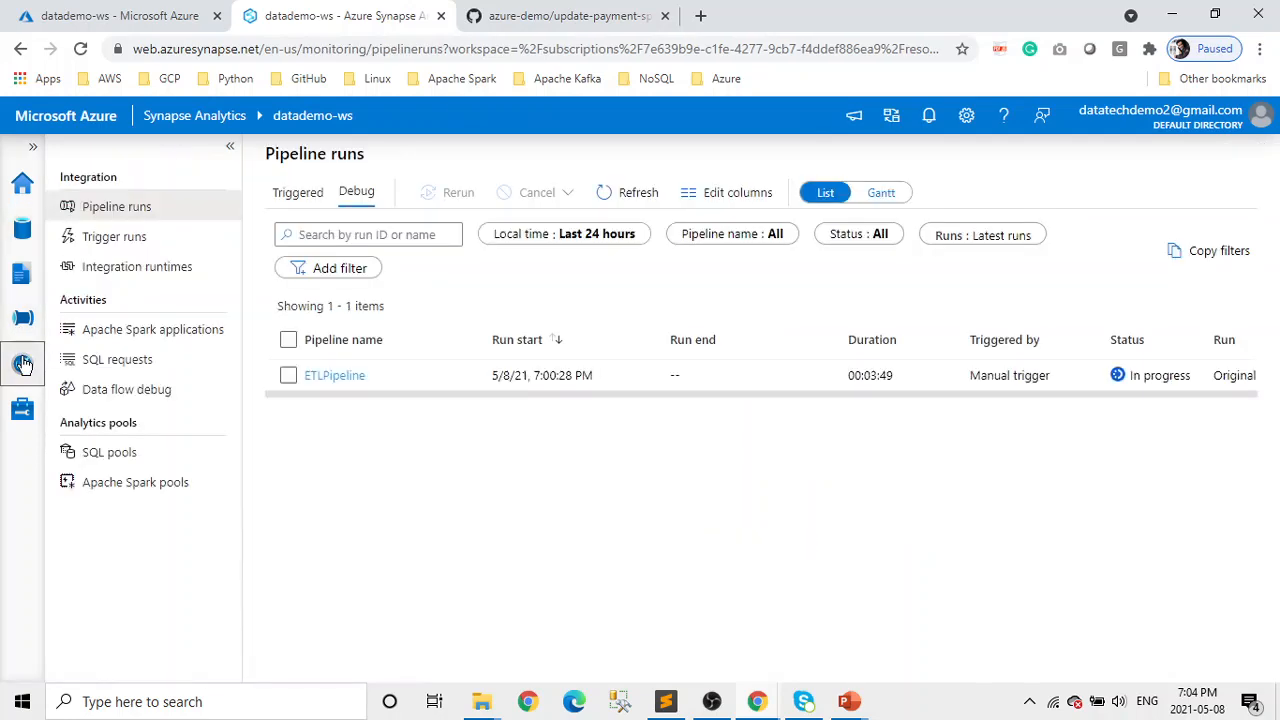
left_click(347, 386)
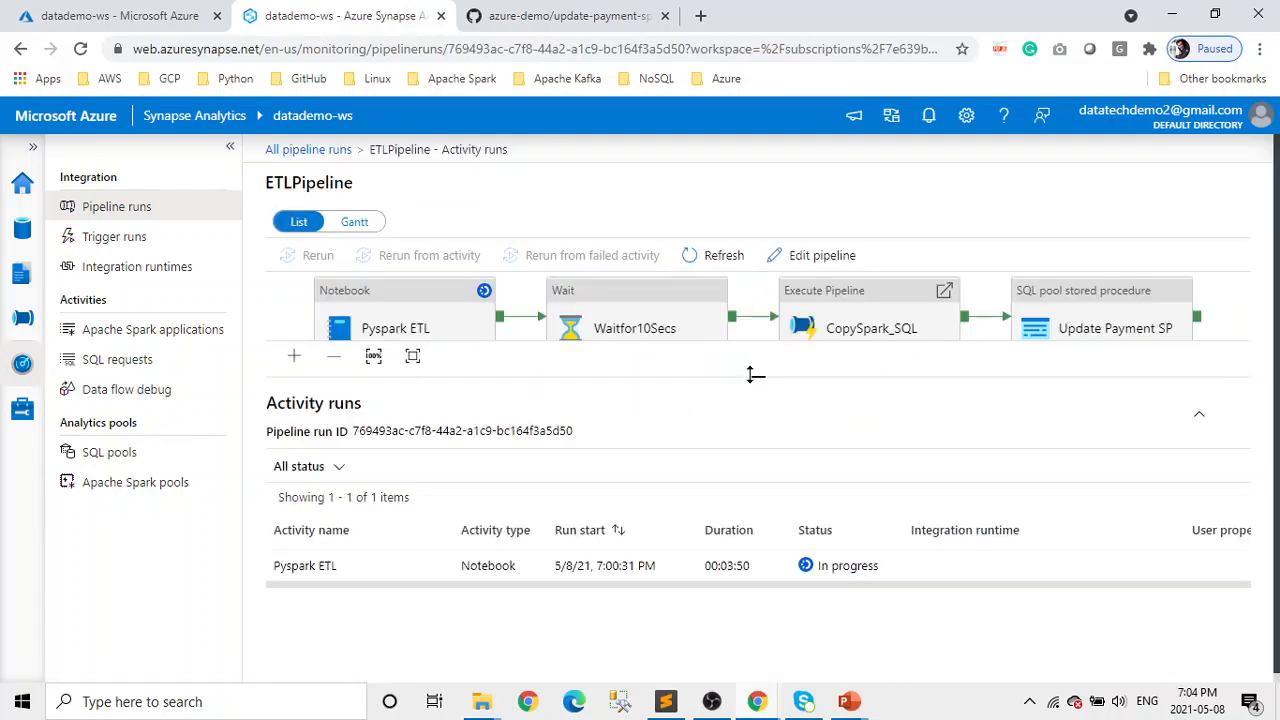
left_click_drag(757, 372, 760, 468)
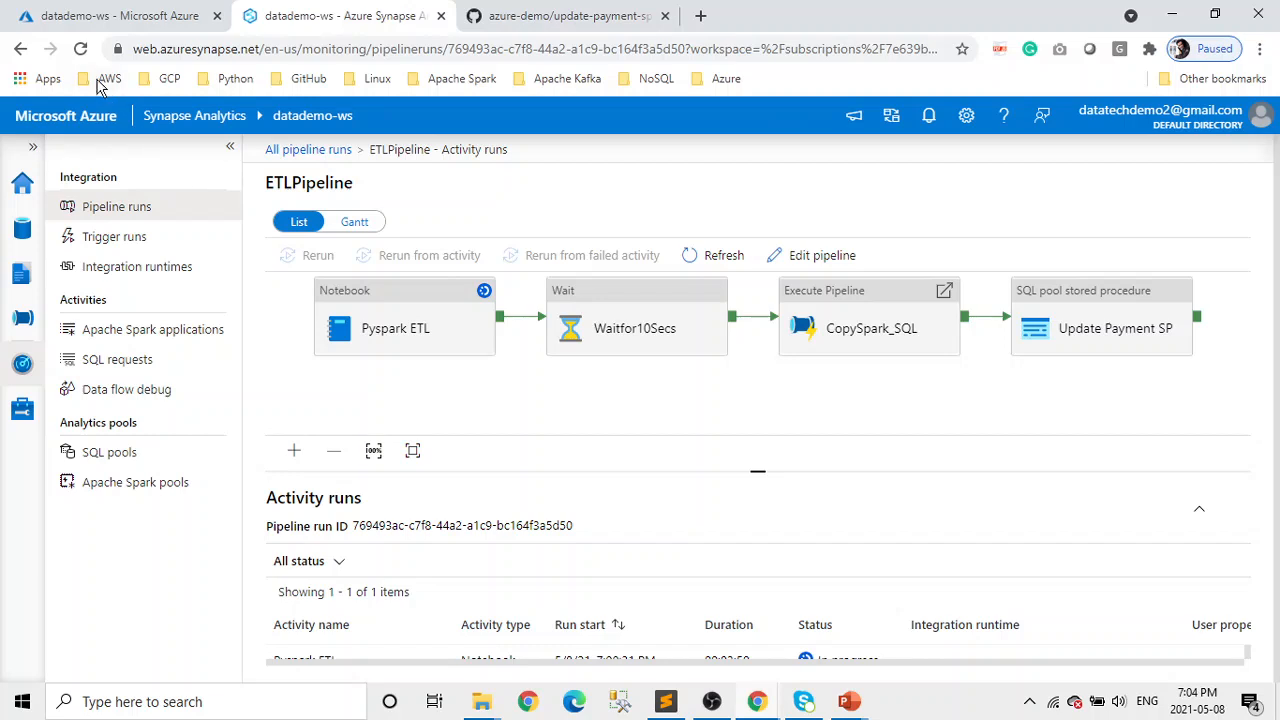
left_click(80, 49)
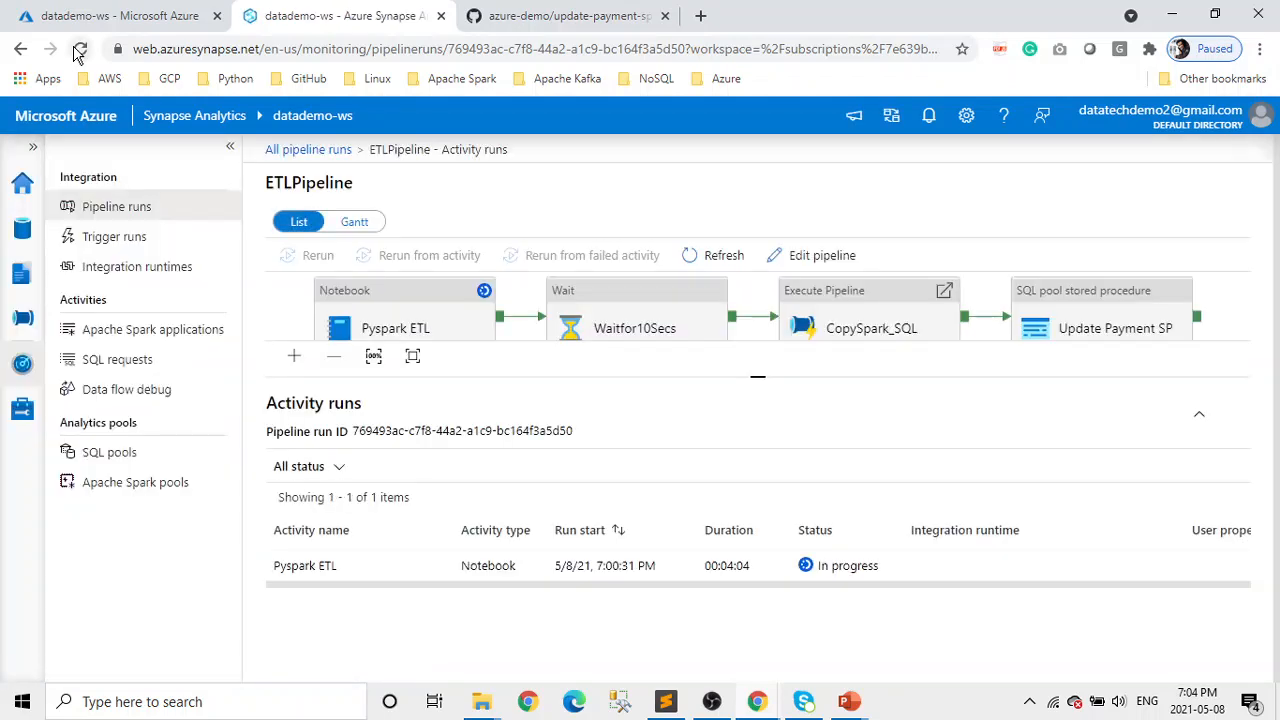
left_click(78, 50)
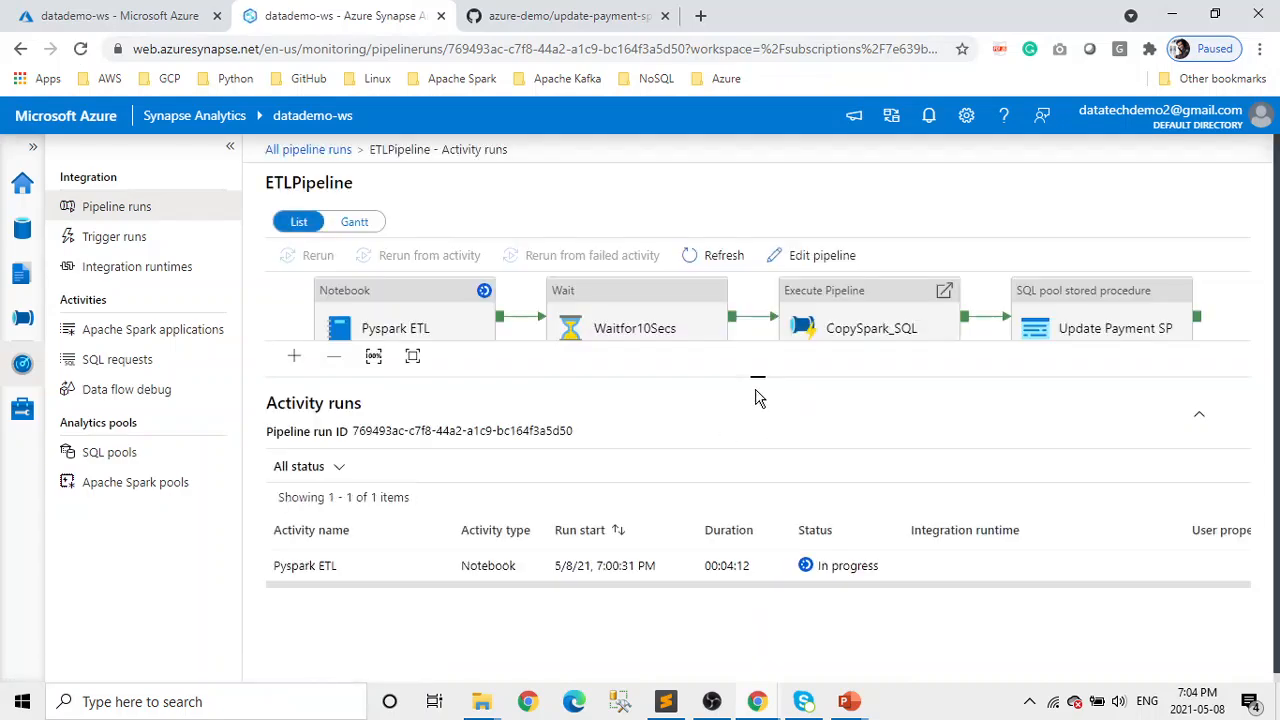
left_click_drag(757, 375, 760, 463)
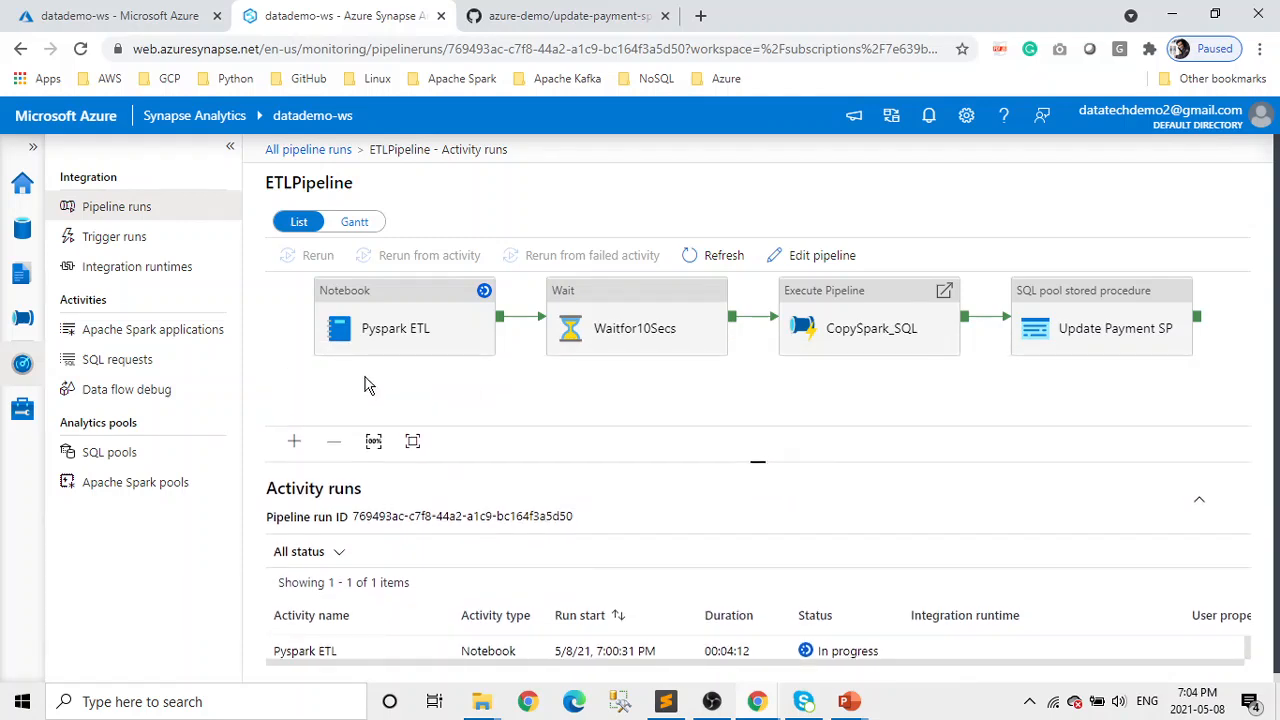
Step: Switch to the azure-demo repository on GitHub and browse the ETL code and data folders
left_click(560, 15)
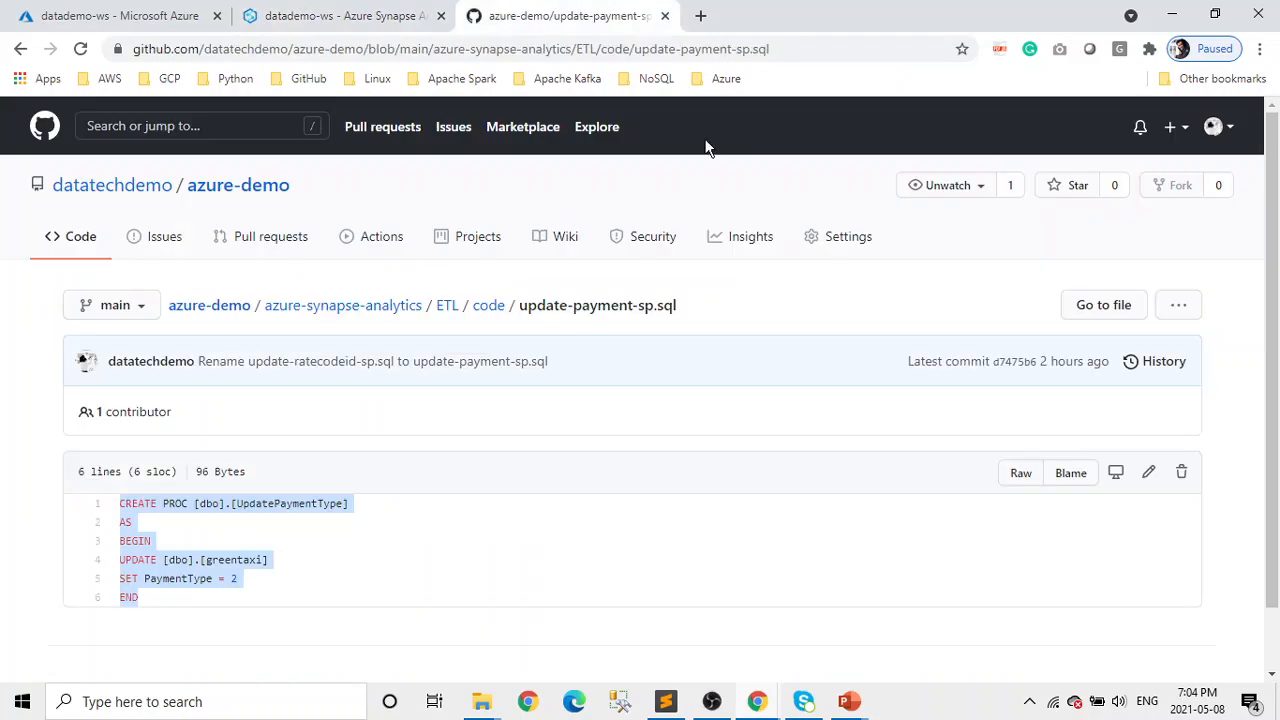
left_click(486, 311)
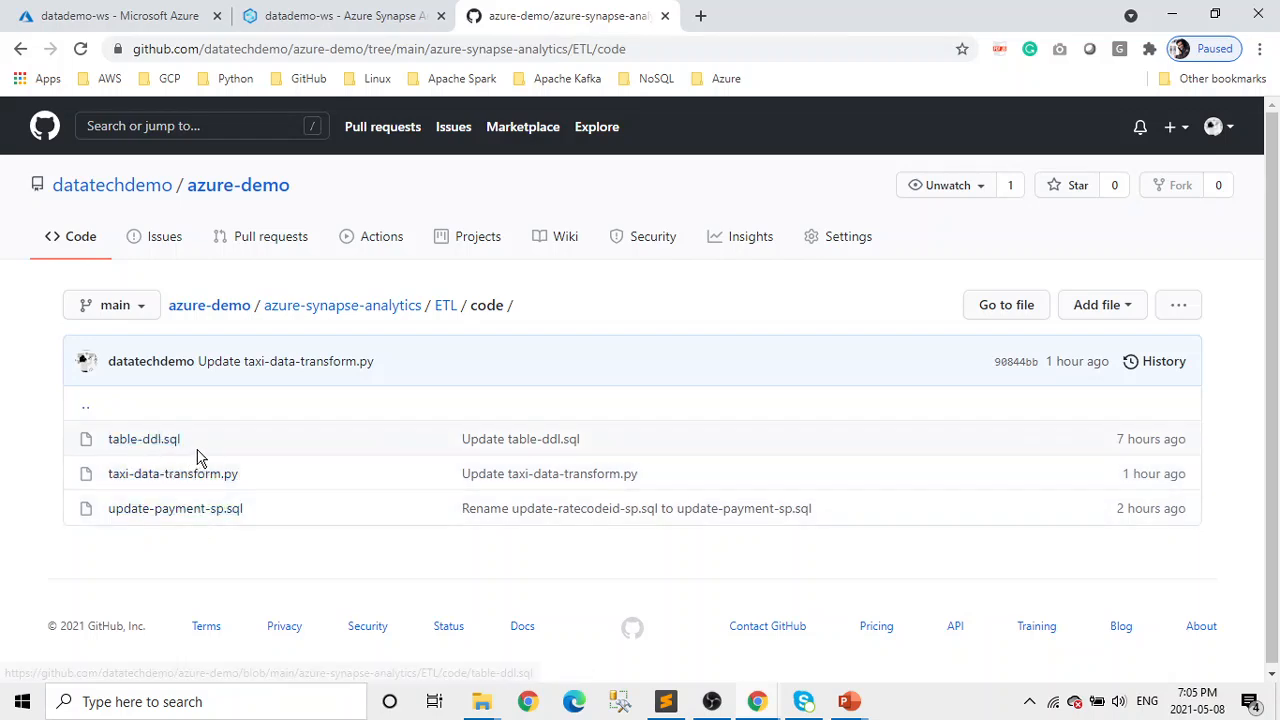
left_click(447, 308)
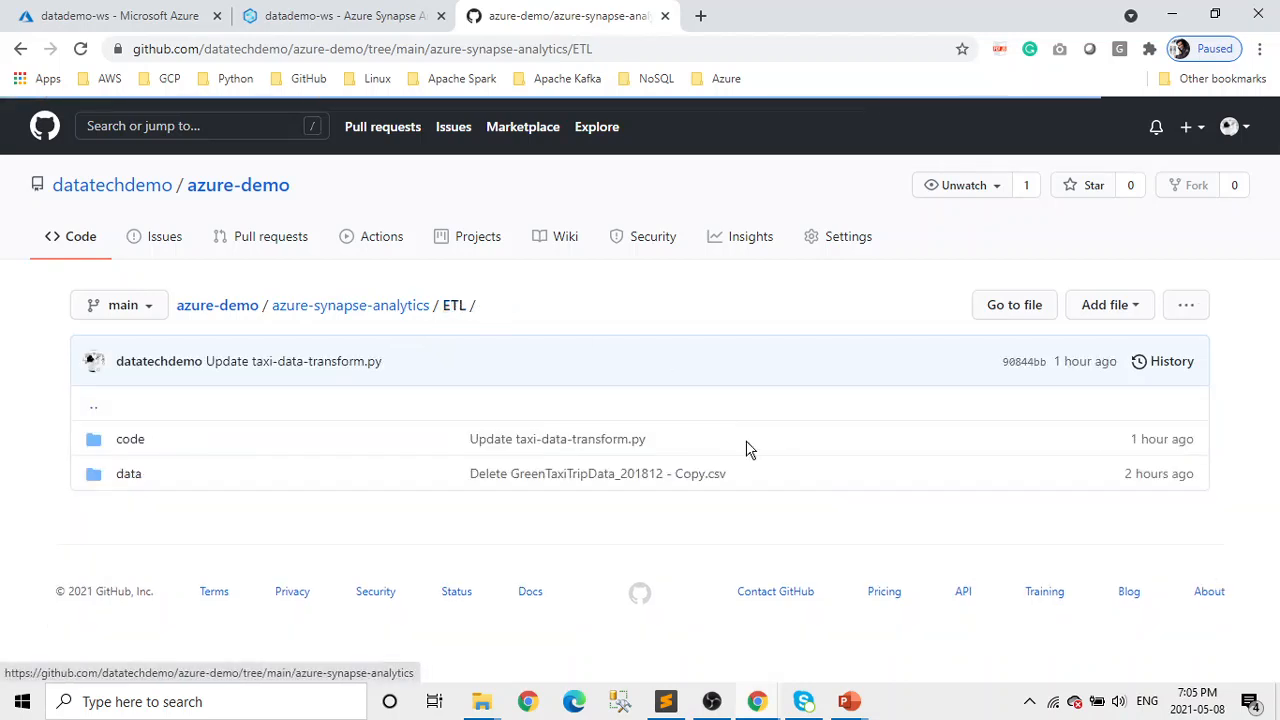
left_click(134, 476)
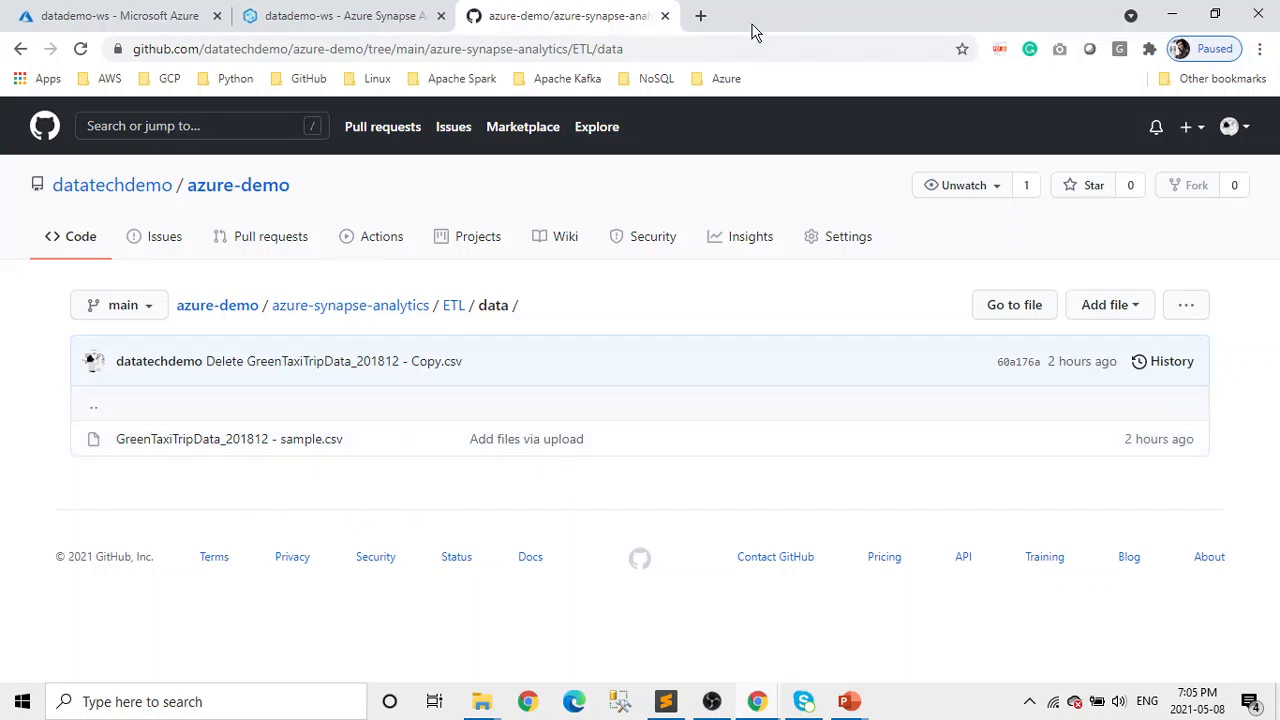
Step: Search Google for "green taxitrip data" in a new browser tab
left_click(700, 15)
type("gree")
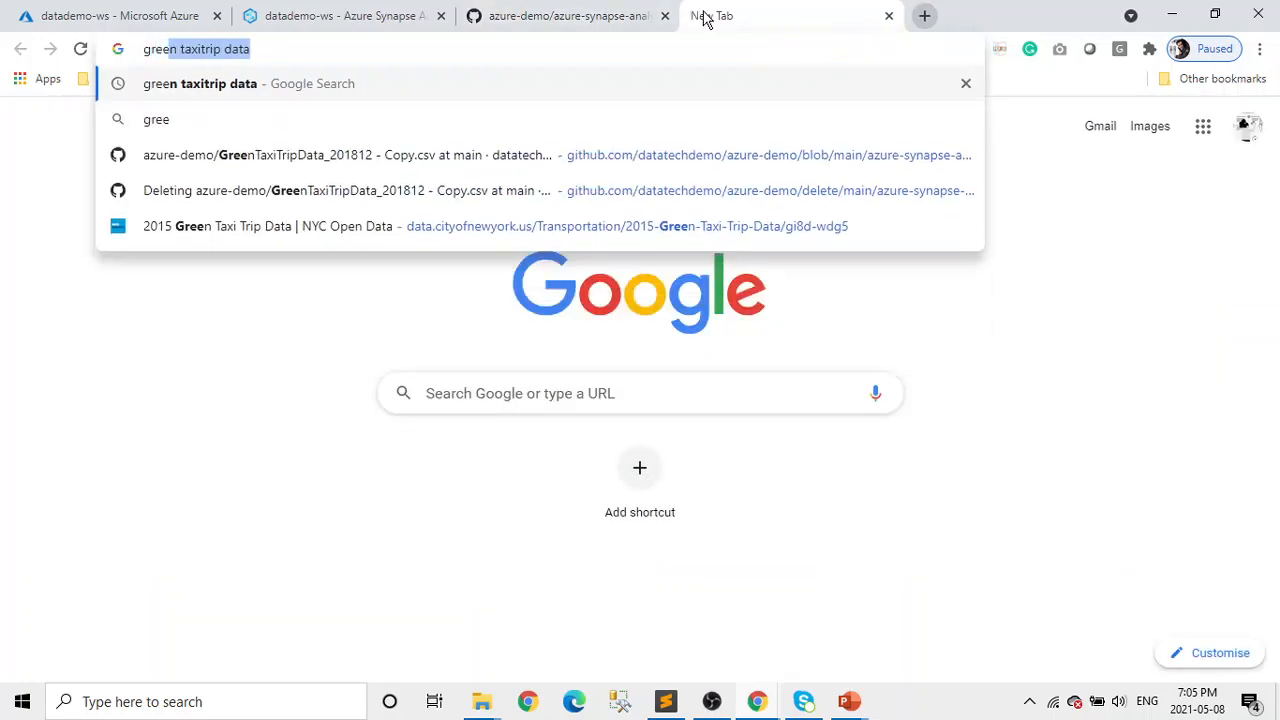
key("Right")
key("Return")
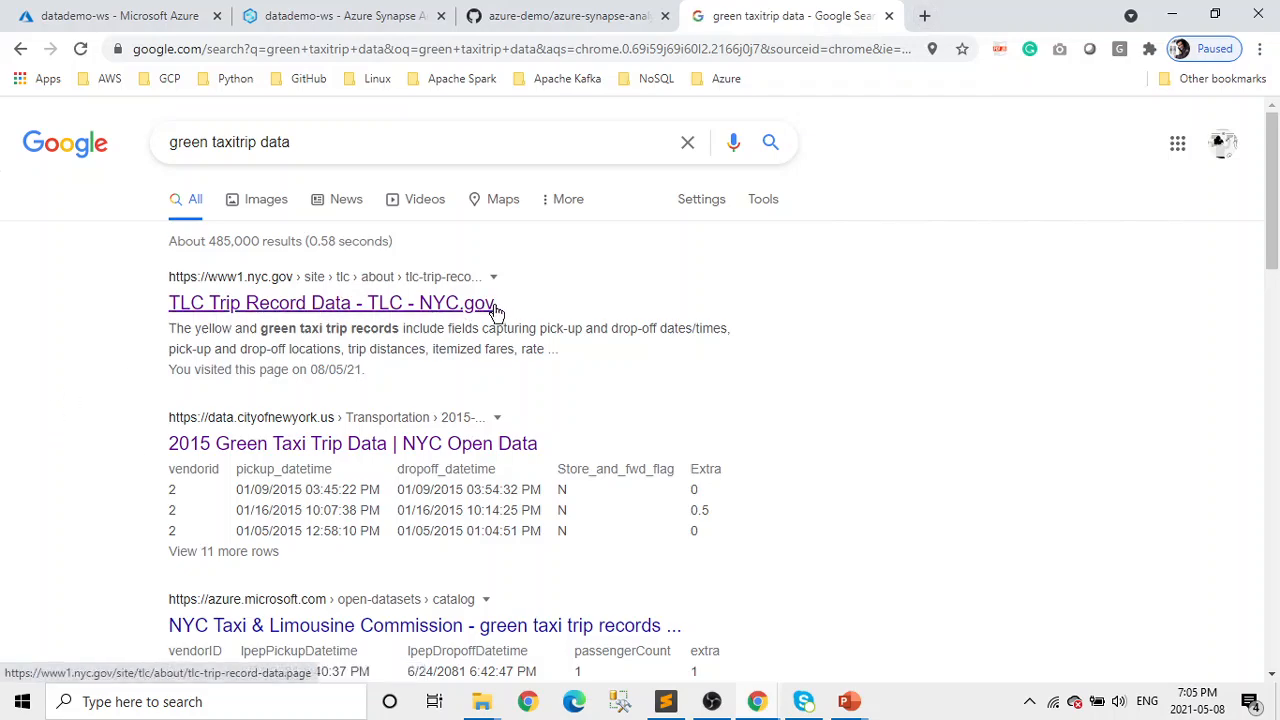
Step: Return to the ETLPipeline run in Synapse and reload the page to check all activity statuses
left_click(378, 8)
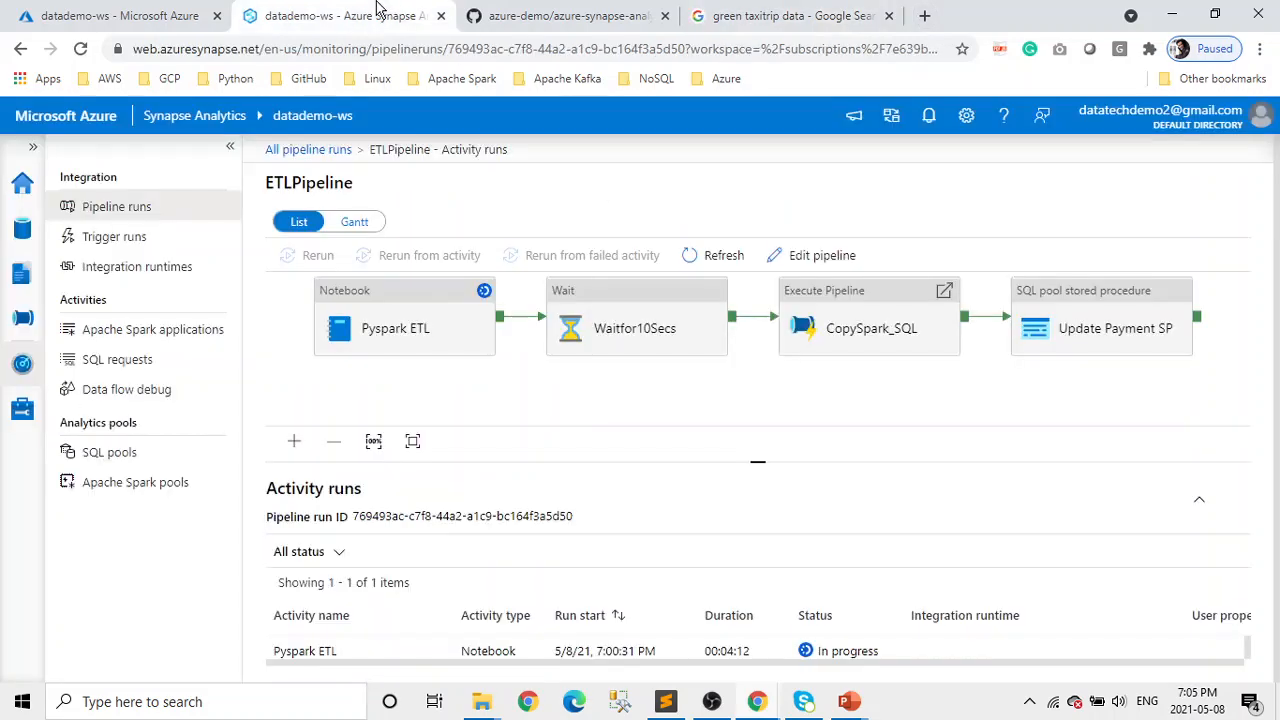
left_click(81, 50)
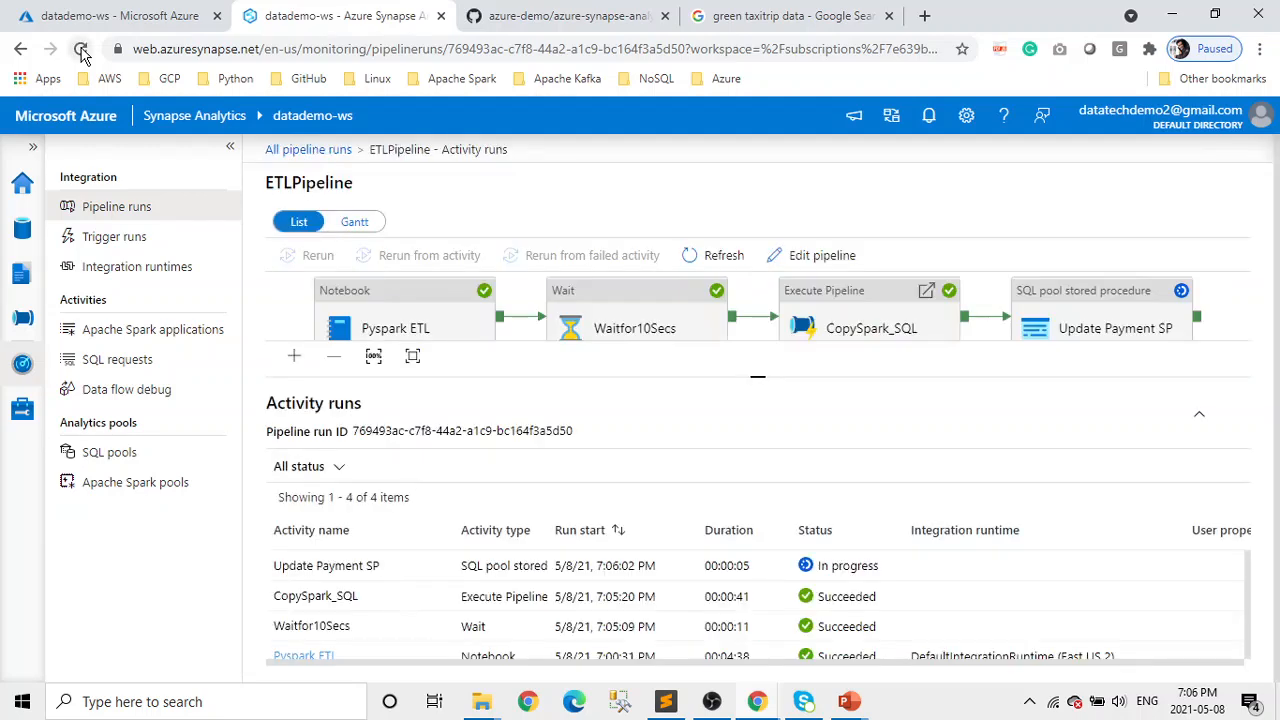
scroll(1125, 523, "down", 1)
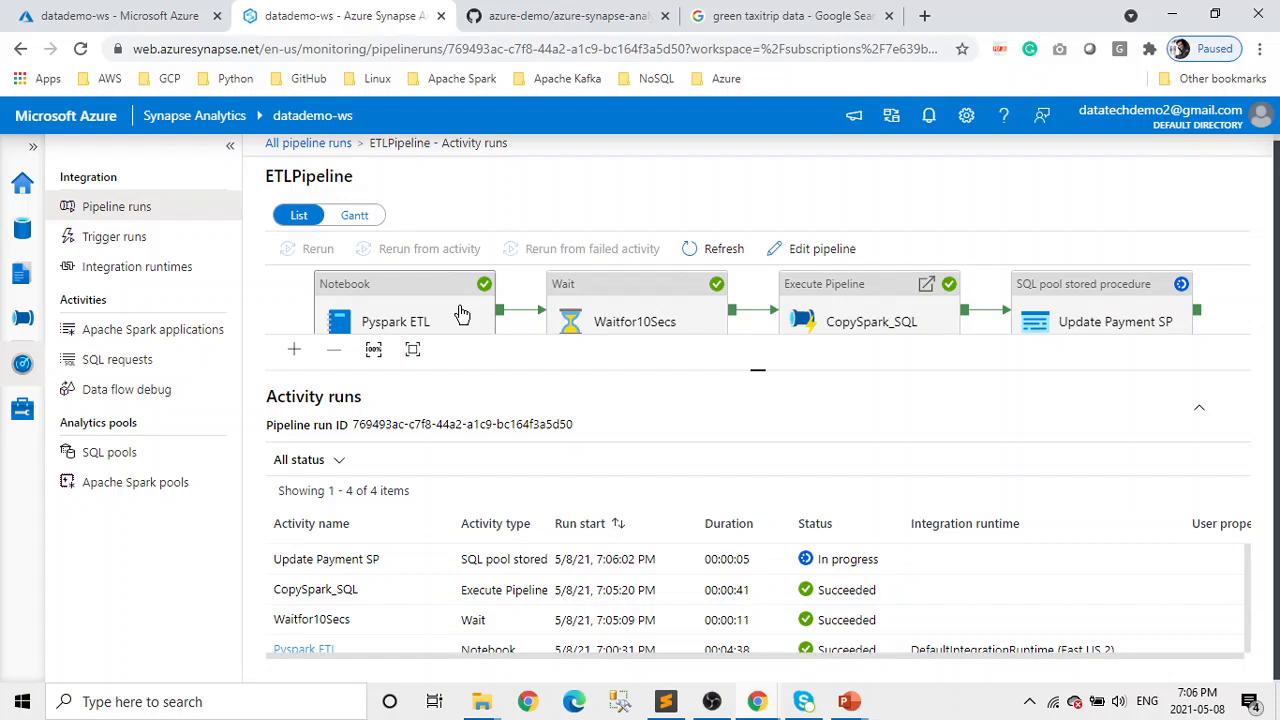
Step: Expand the tables of the nyctaxi Spark database in the Data hub
left_click(27, 238)
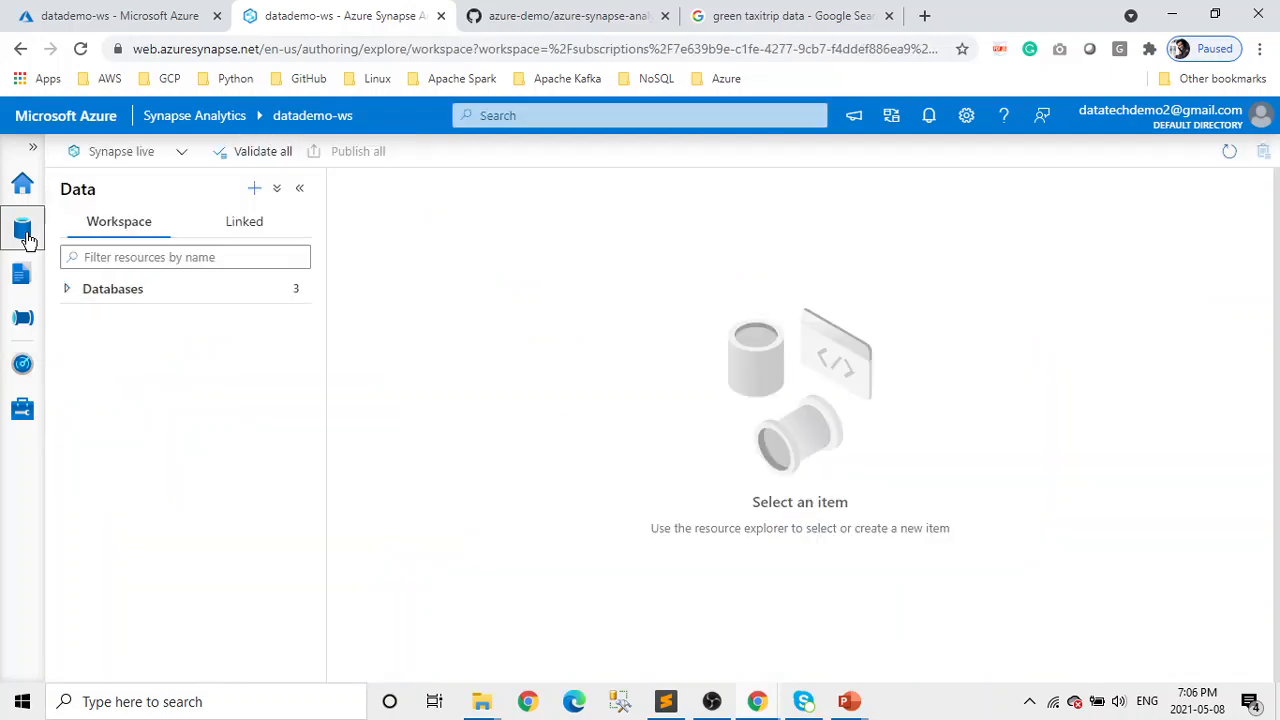
left_click(65, 297)
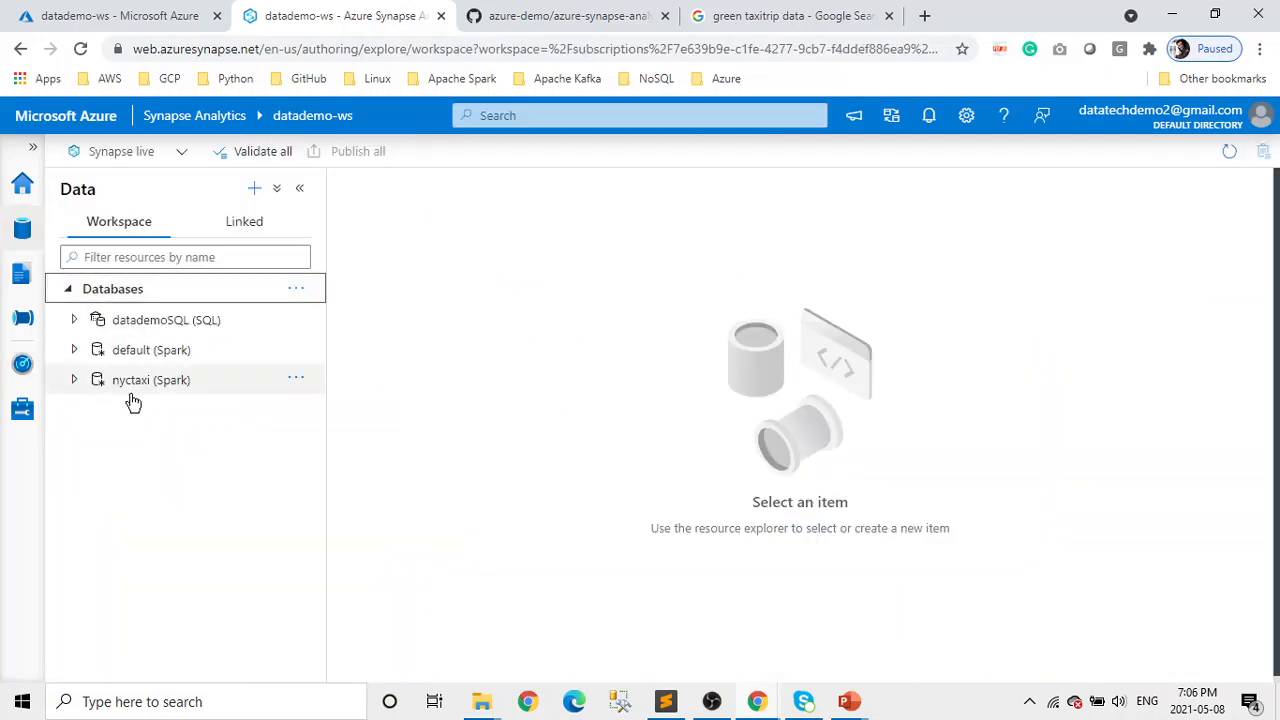
left_click(76, 384)
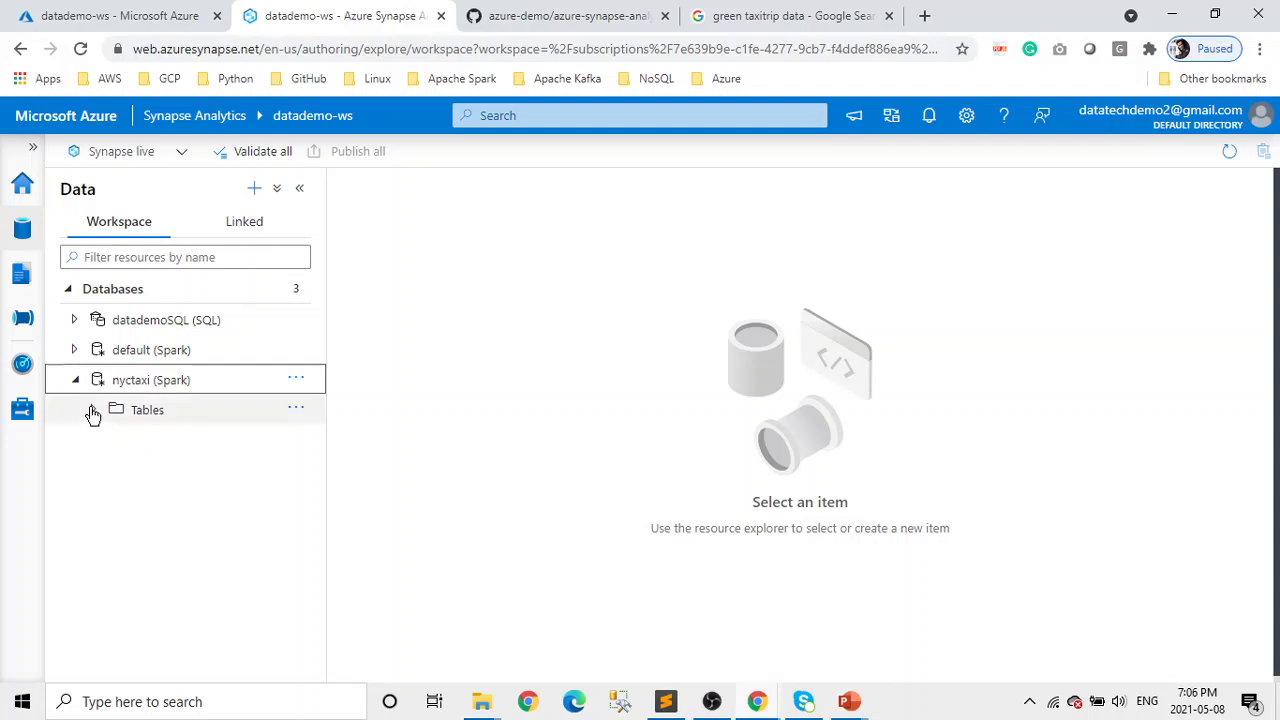
left_click(93, 410)
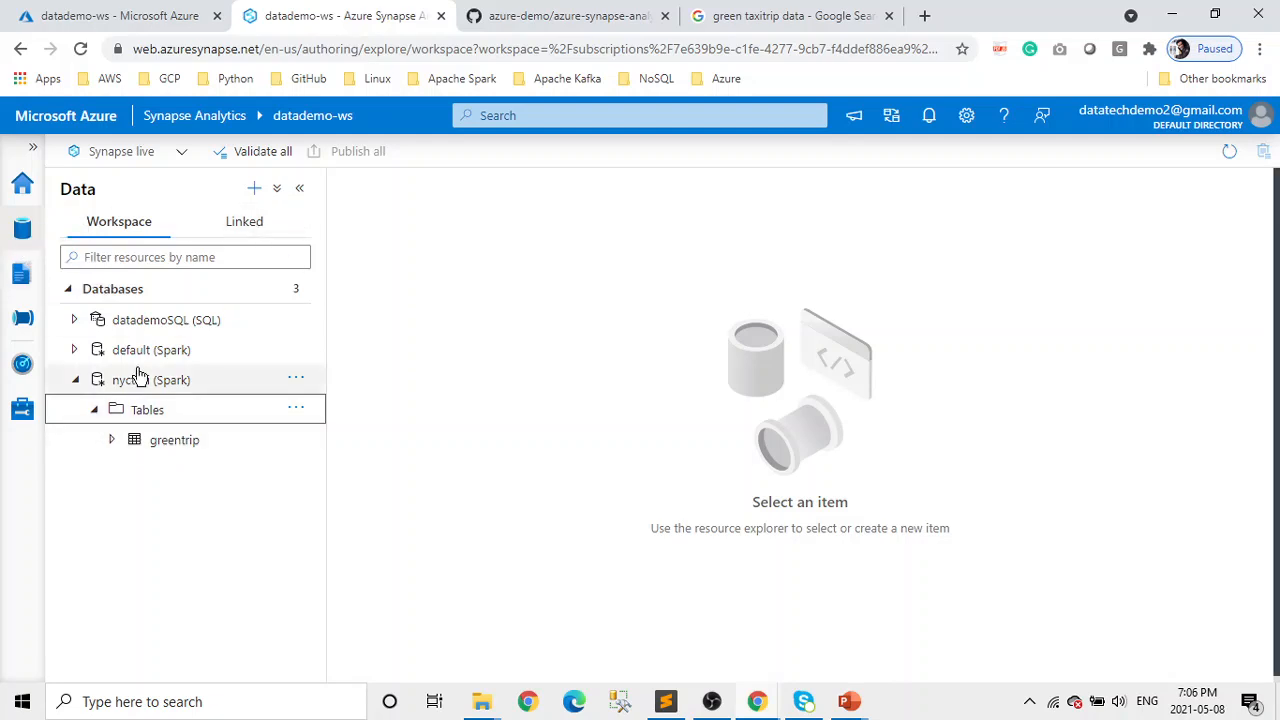
Step: Expand the tables of the datademoSQL database and open the dbo.greentaxi table node
left_click(72, 322)
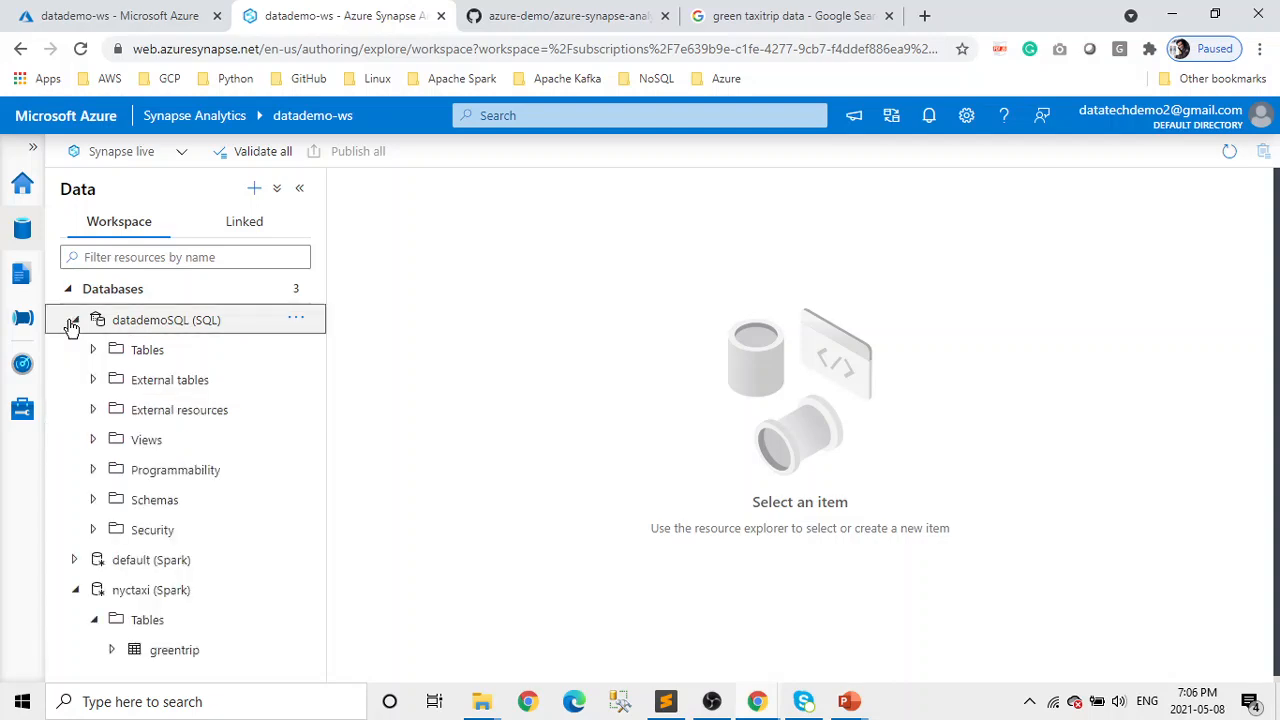
left_click(92, 354)
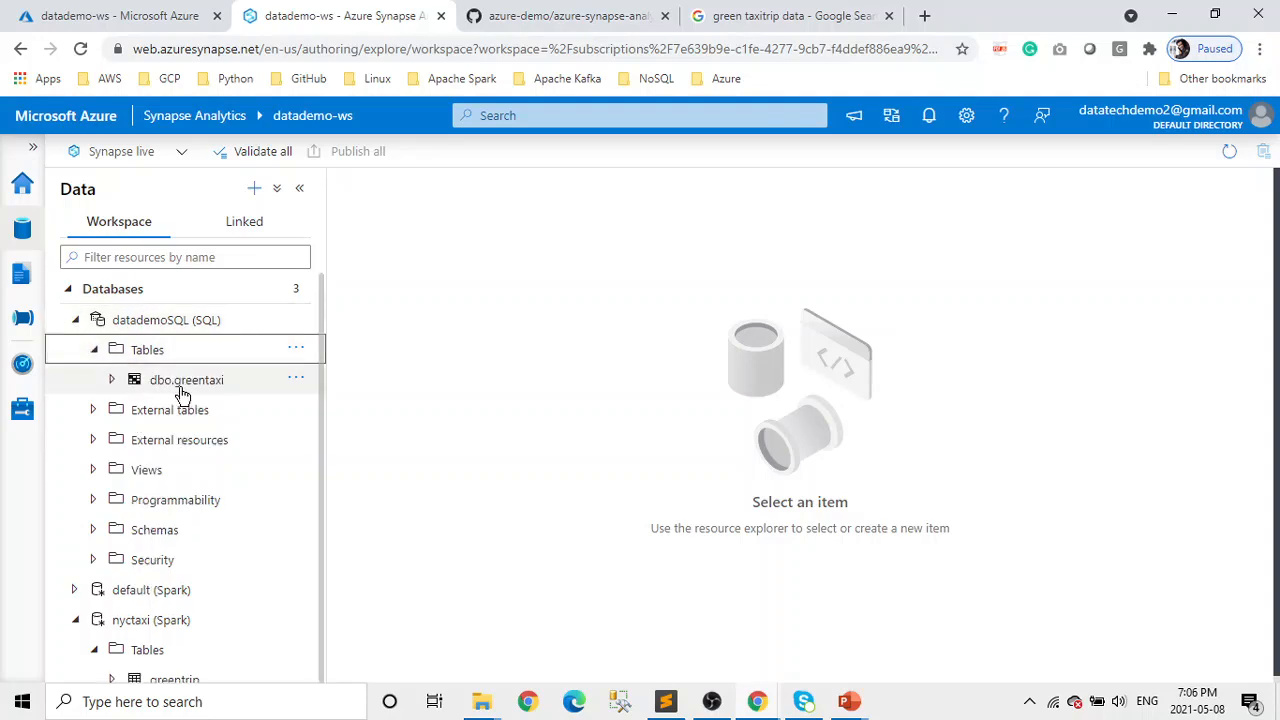
left_click(183, 393)
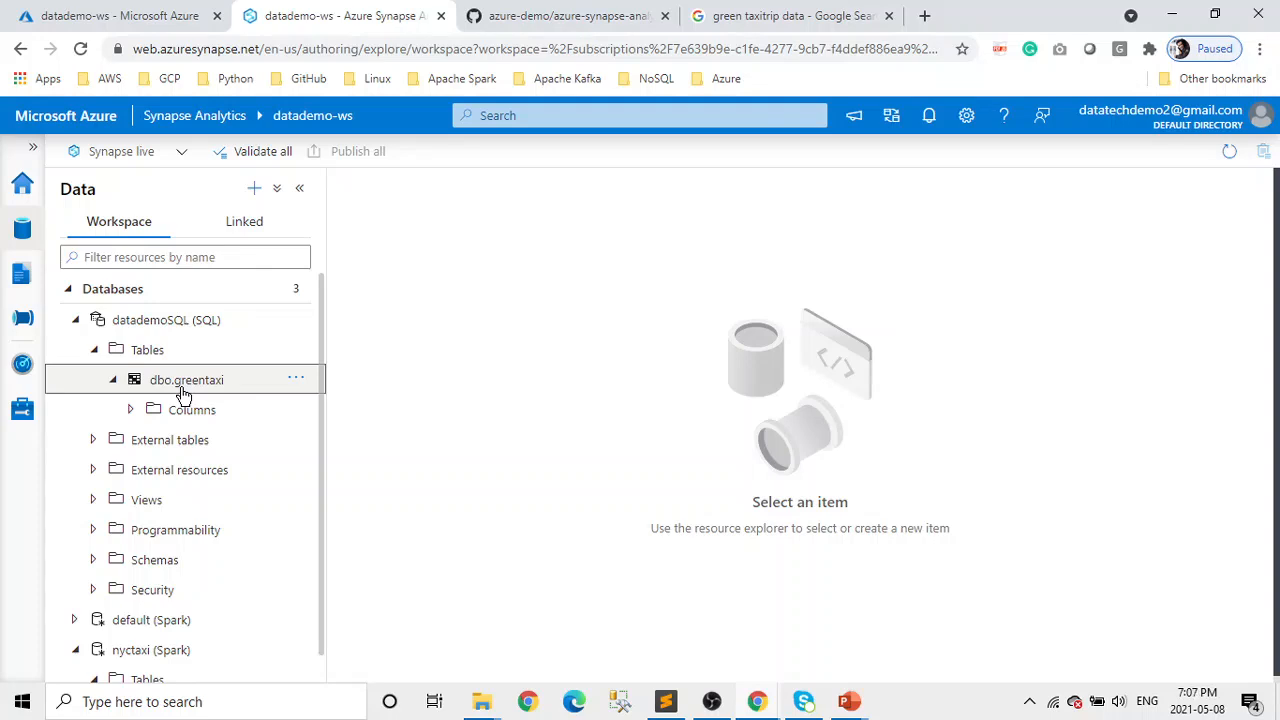
Step: Open the ETLPipeline debug run in Monitor and enlarge the diagram area to check its activities
left_click(28, 367)
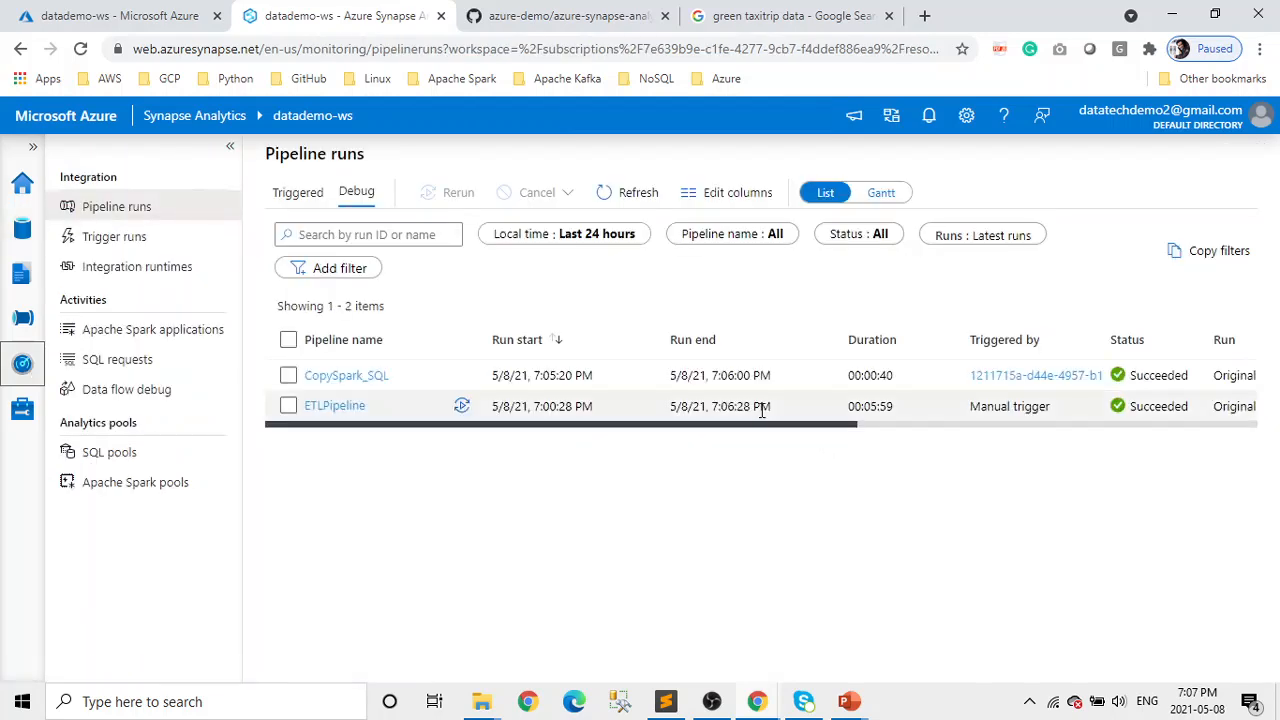
left_click(345, 406)
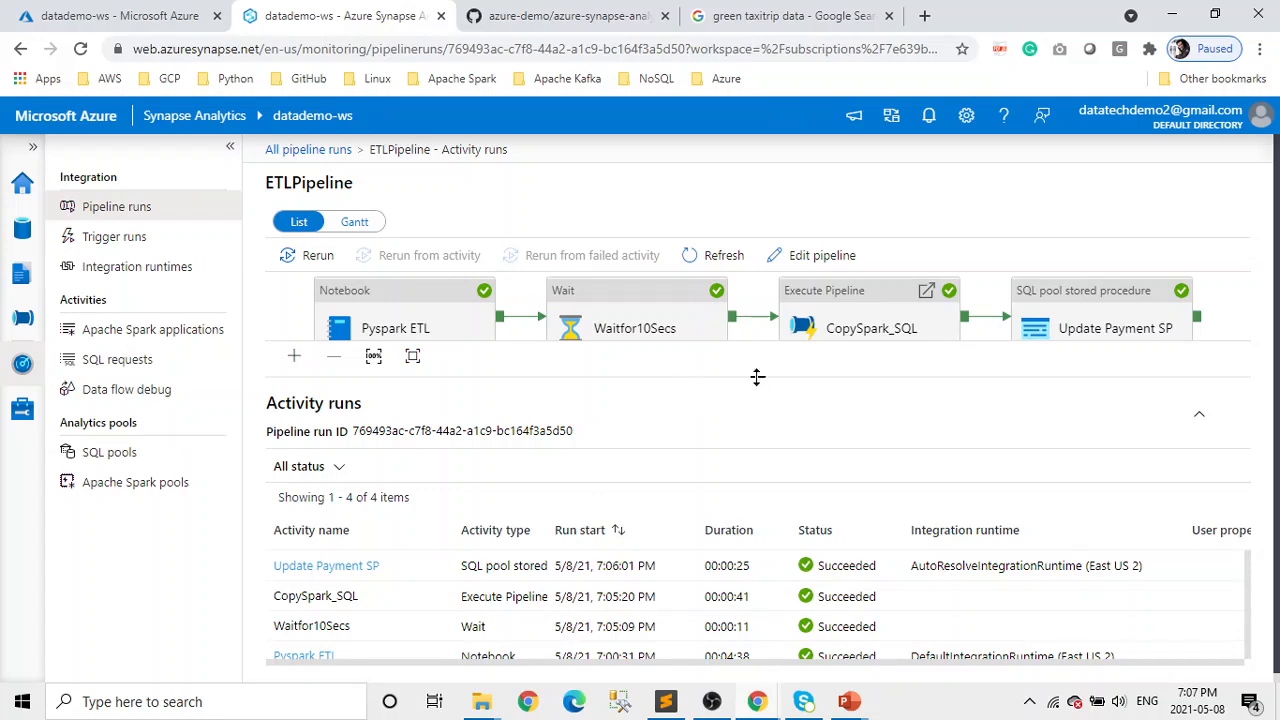
left_click_drag(757, 377, 796, 542)
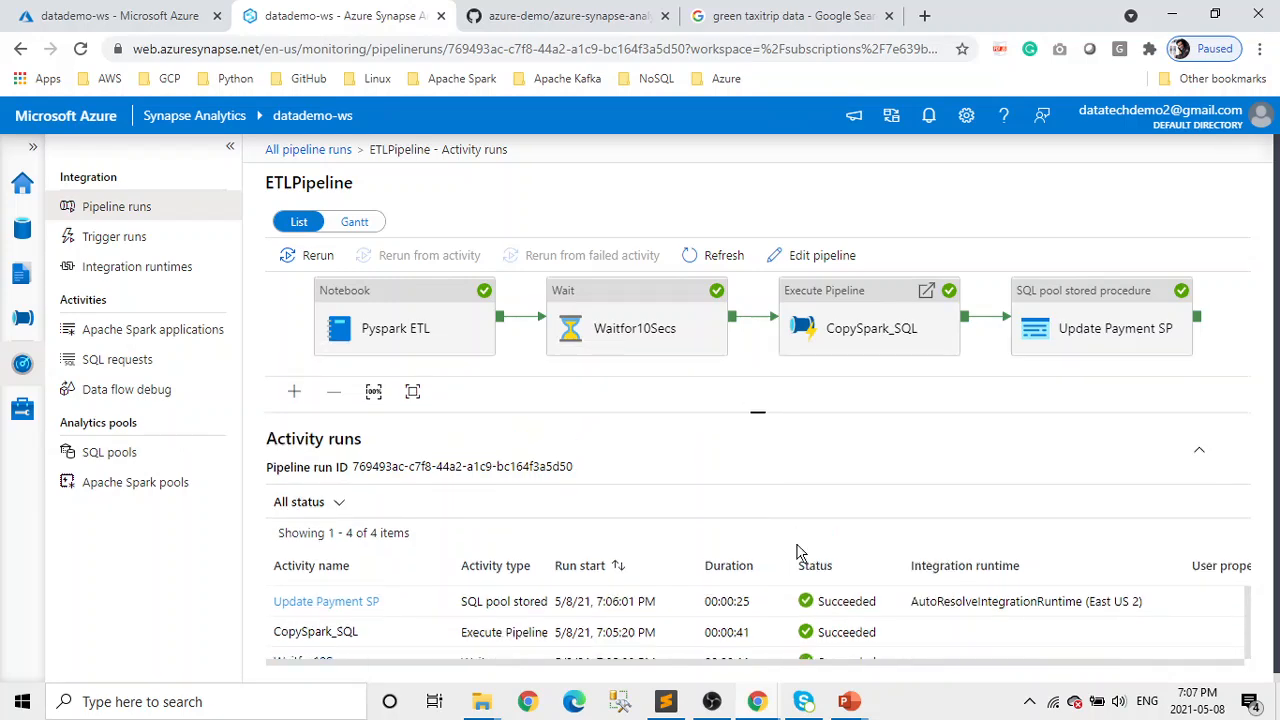
Step: Generate a new SQL script from the dbo.greentaxi table in the Data hub that selects its top 100 rows
left_click(20, 227)
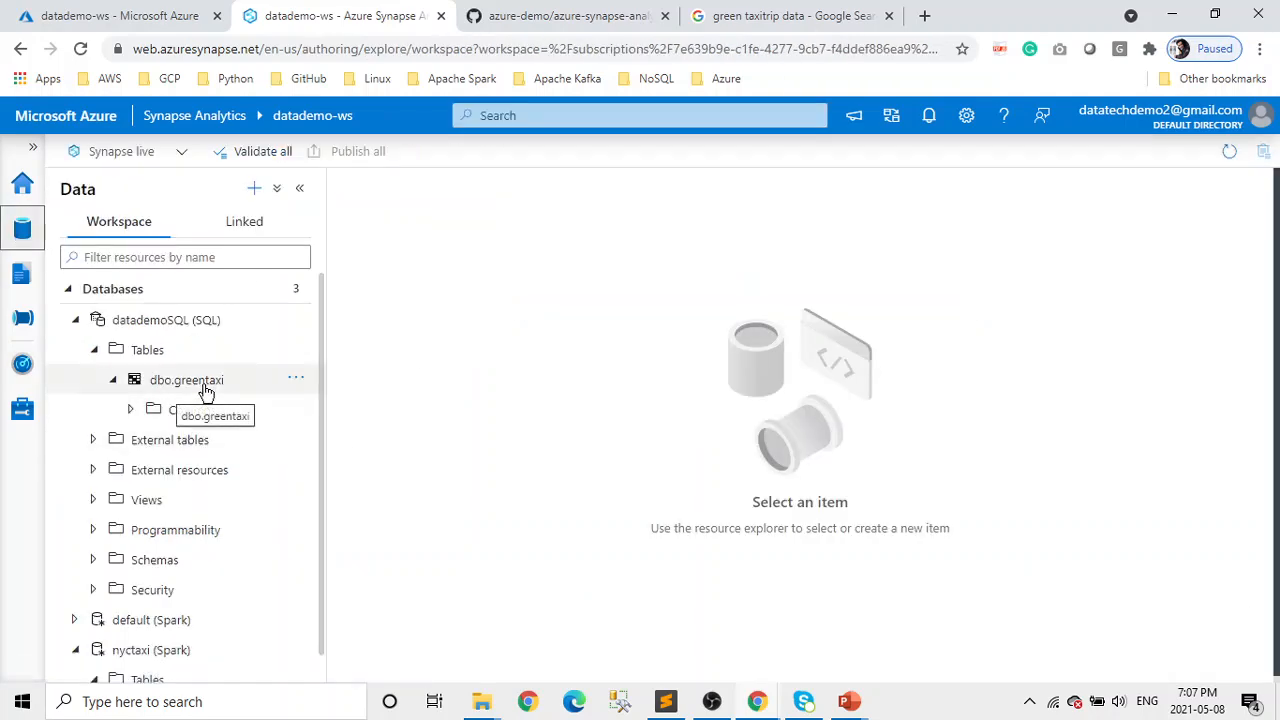
right_click(163, 390)
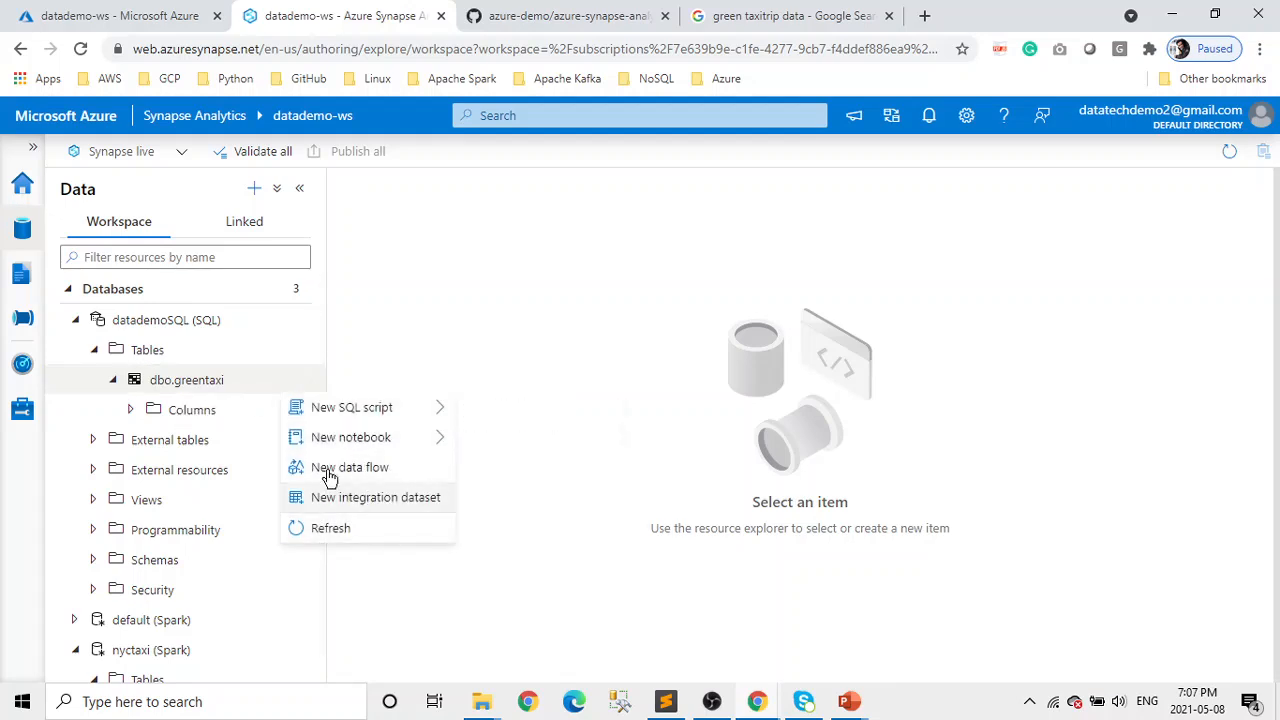
mouse_move(417, 418)
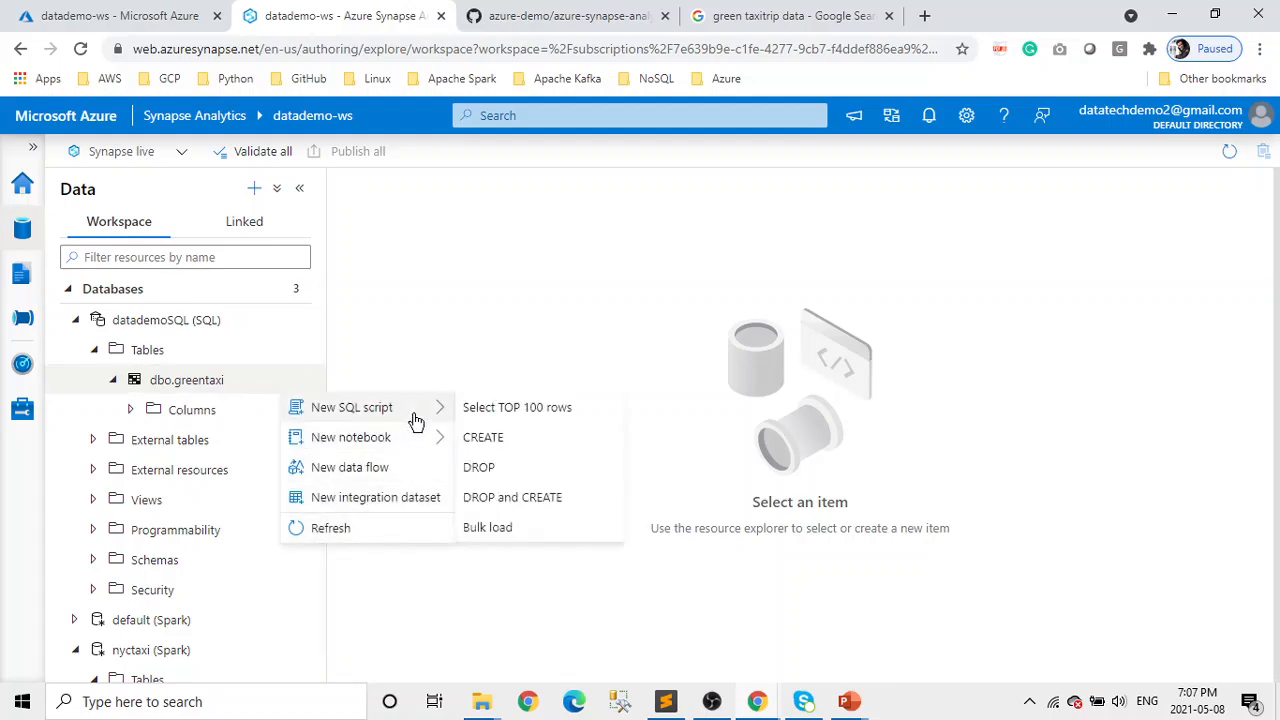
left_click(518, 410)
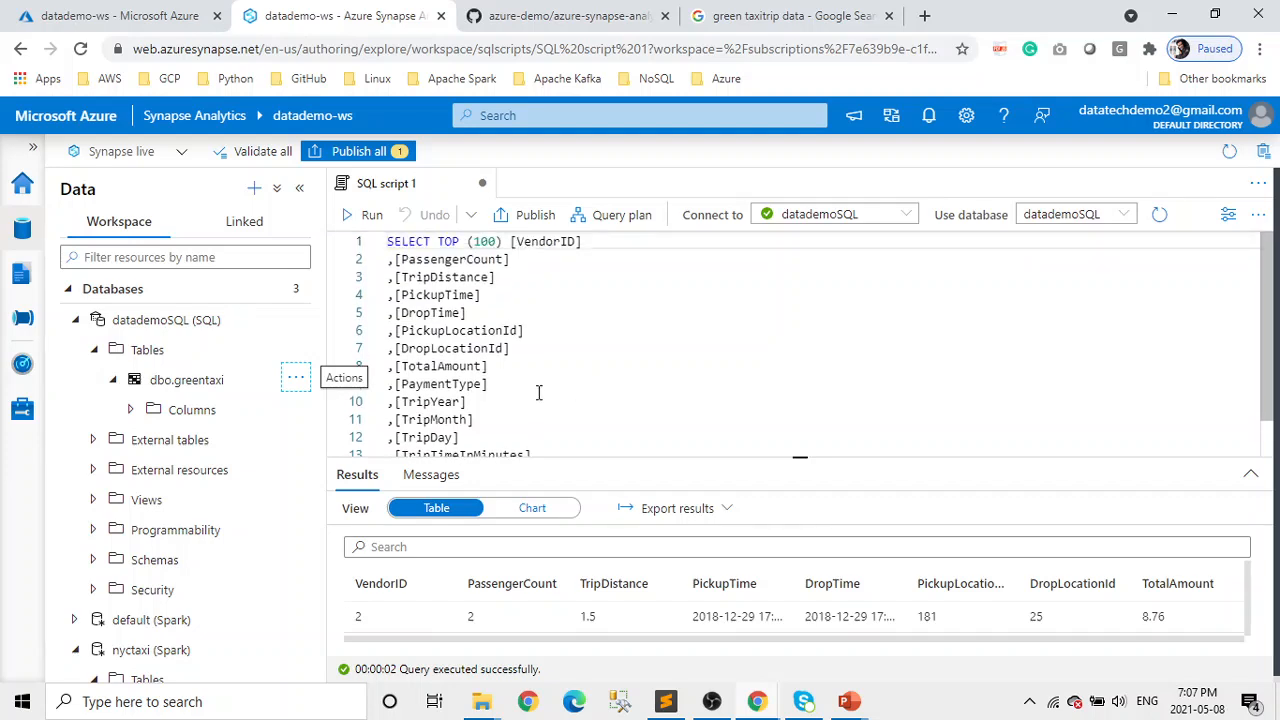
Step: Delete the columns from [VendorID] through [TotalAmount] from the SELECT TOP (100) query, keeping [PaymentType] onward
left_click_drag(497, 366, 510, 259)
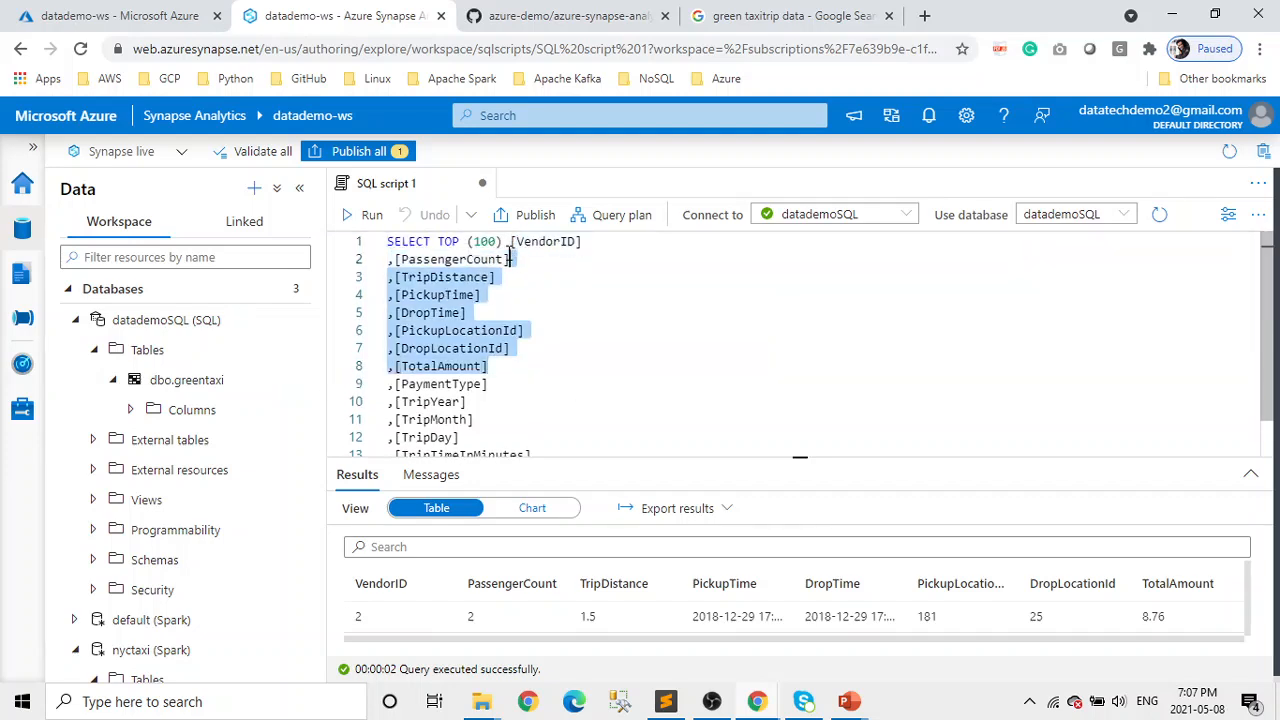
key("BackSpace")
key("BackSpace")
key("BackSpace")
key("BackSpace")
key("BackSpace")
key("BackSpace")
key("BackSpace")
key("BackSpace")
key("BackSpace")
key("BackSpace")
key("BackSpace")
key("BackSpace")
key("BackSpace")
key("BackSpace")
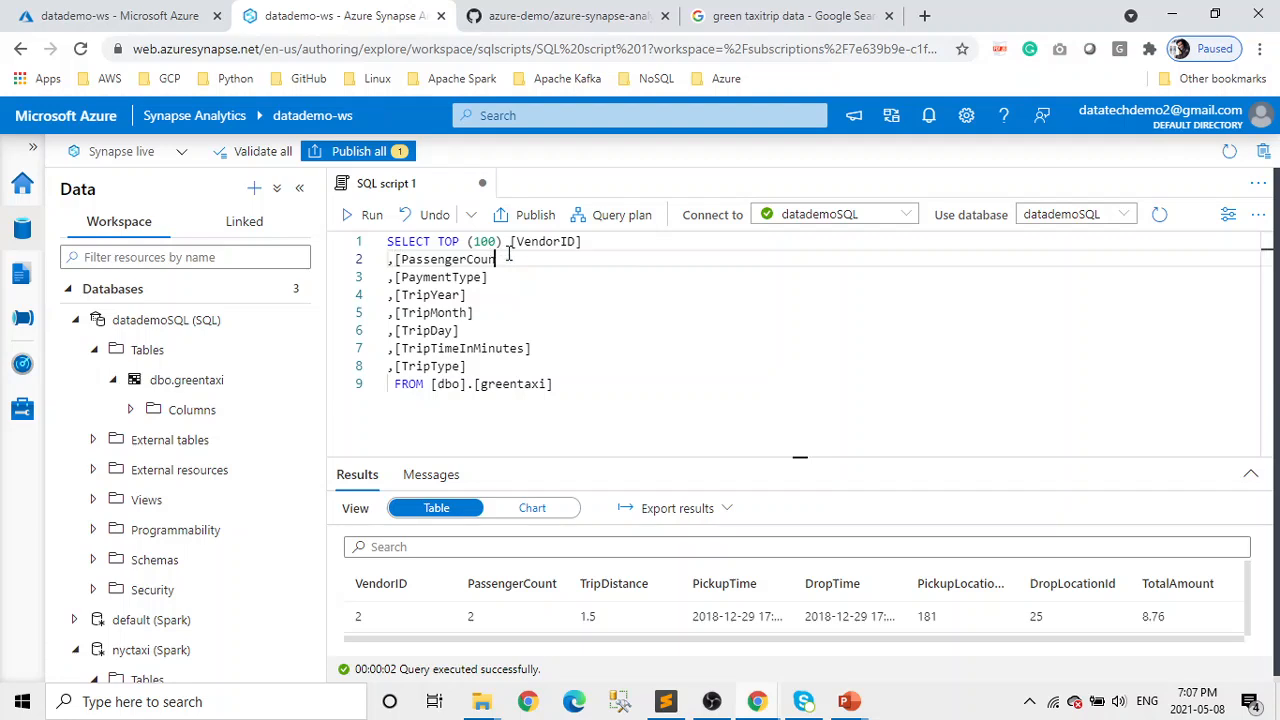
key("BackSpace")
key("BackSpace")
key("BackSpace")
key("BackSpace")
key("BackSpace")
key("BackSpace")
key("BackSpace")
key("BackSpace")
key("BackSpace")
key("BackSpace")
key("BackSpace")
key("BackSpace")
key("BackSpace")
key("BackSpace")
key("BackSpace")
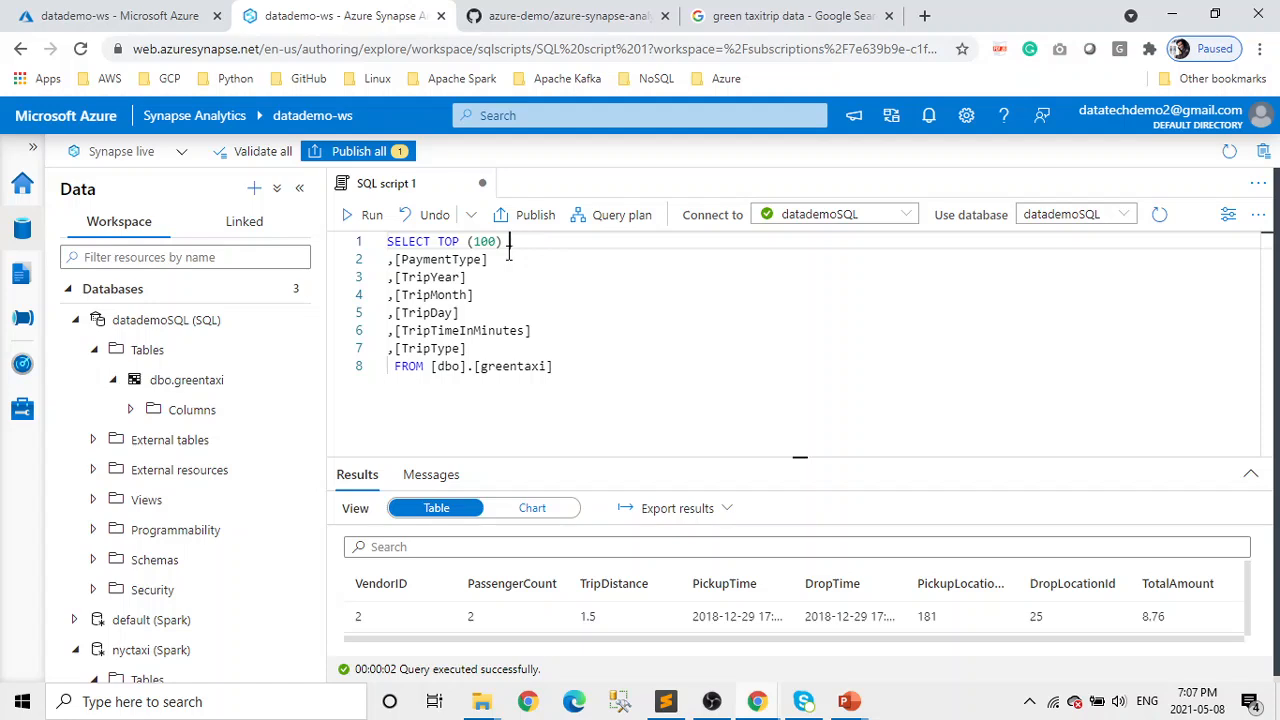
Step: Remove the columns [TripYear] through [TripType] and the comma before [PaymentType], so the query selects only that column
left_click_drag(468, 348, 371, 270)
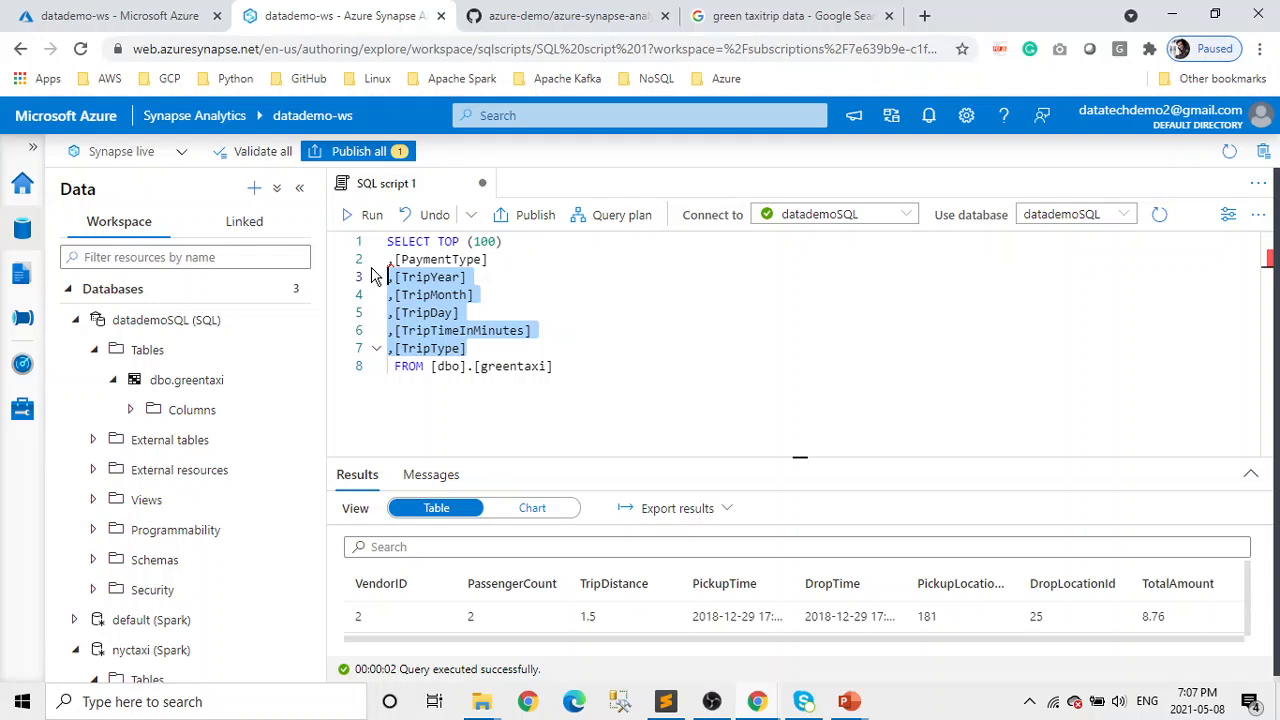
key("BackSpace")
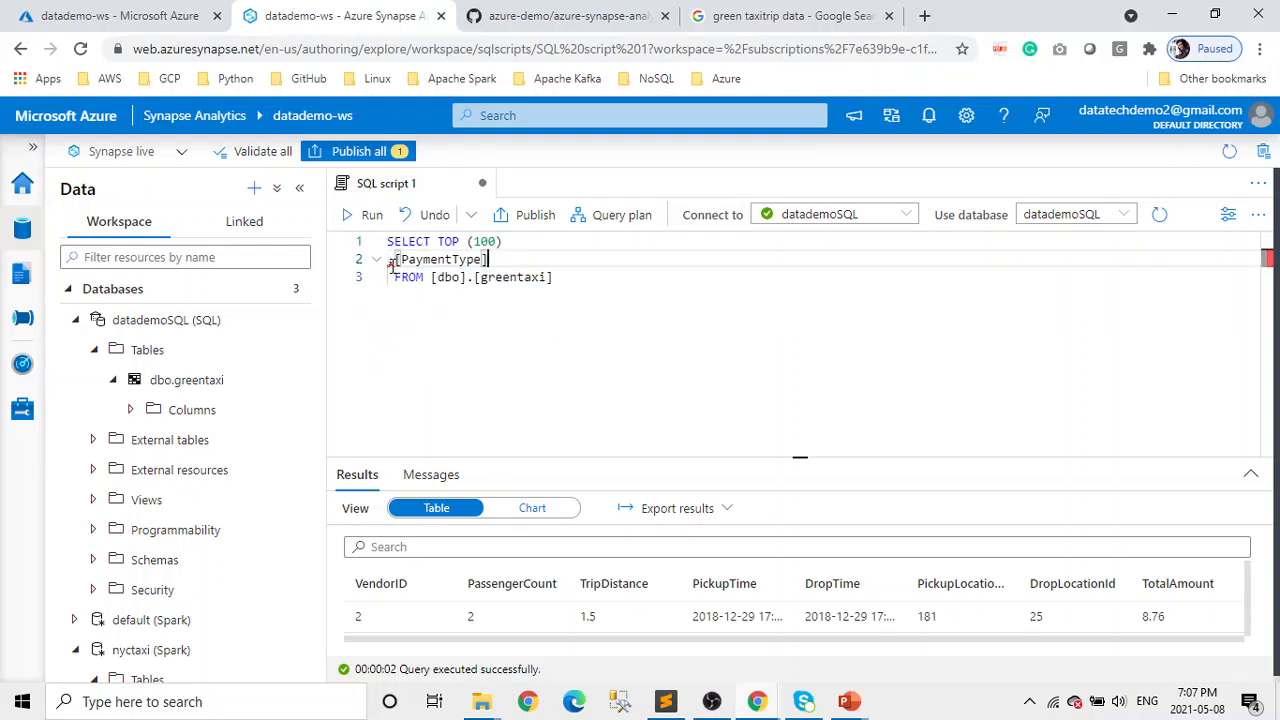
left_click(392, 259)
key("BackSpace")
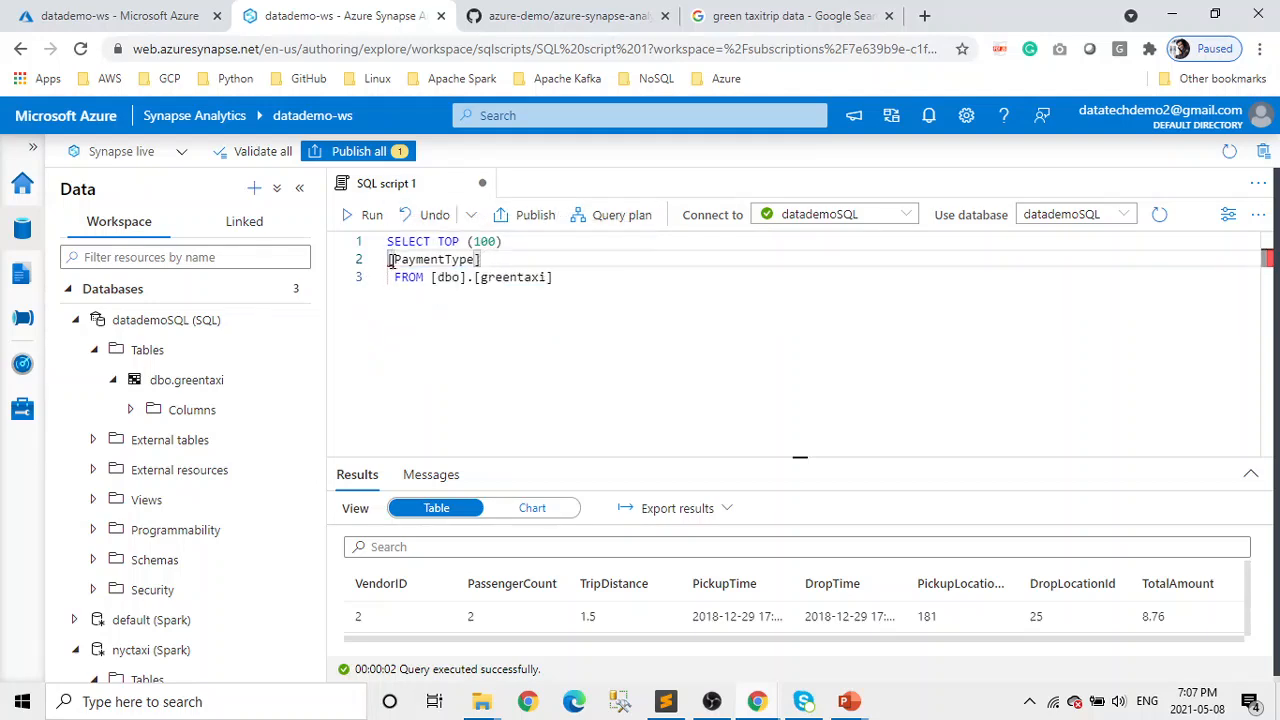
Step: Switch to the GitHub repository and open update-payment-sp.sql in the ETL code folder to read the stored procedure
left_click(585, 15)
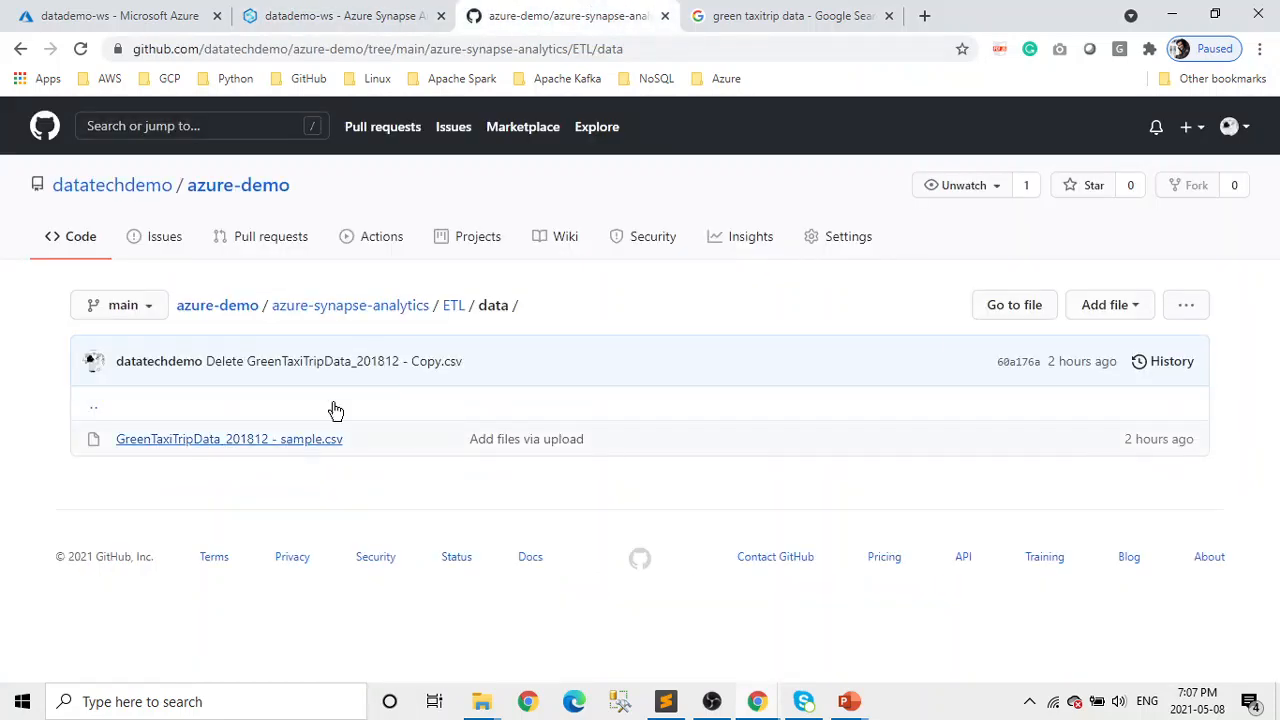
left_click(453, 305)
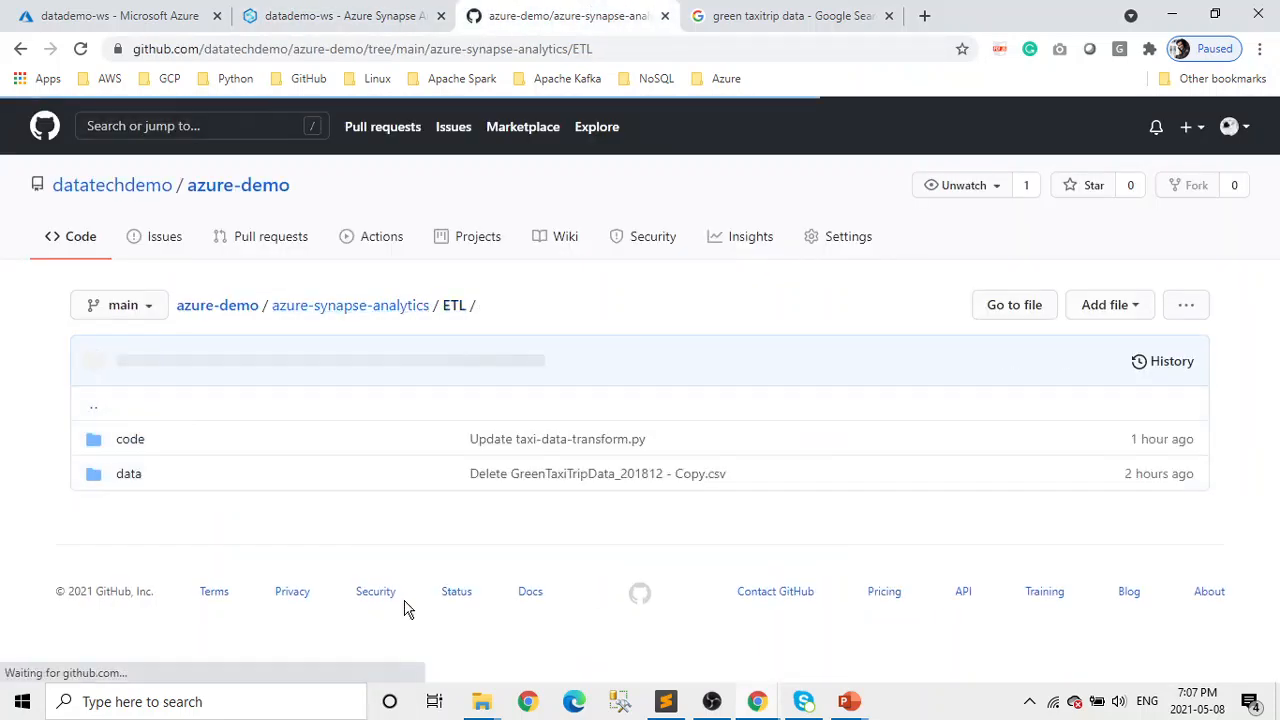
left_click(130, 440)
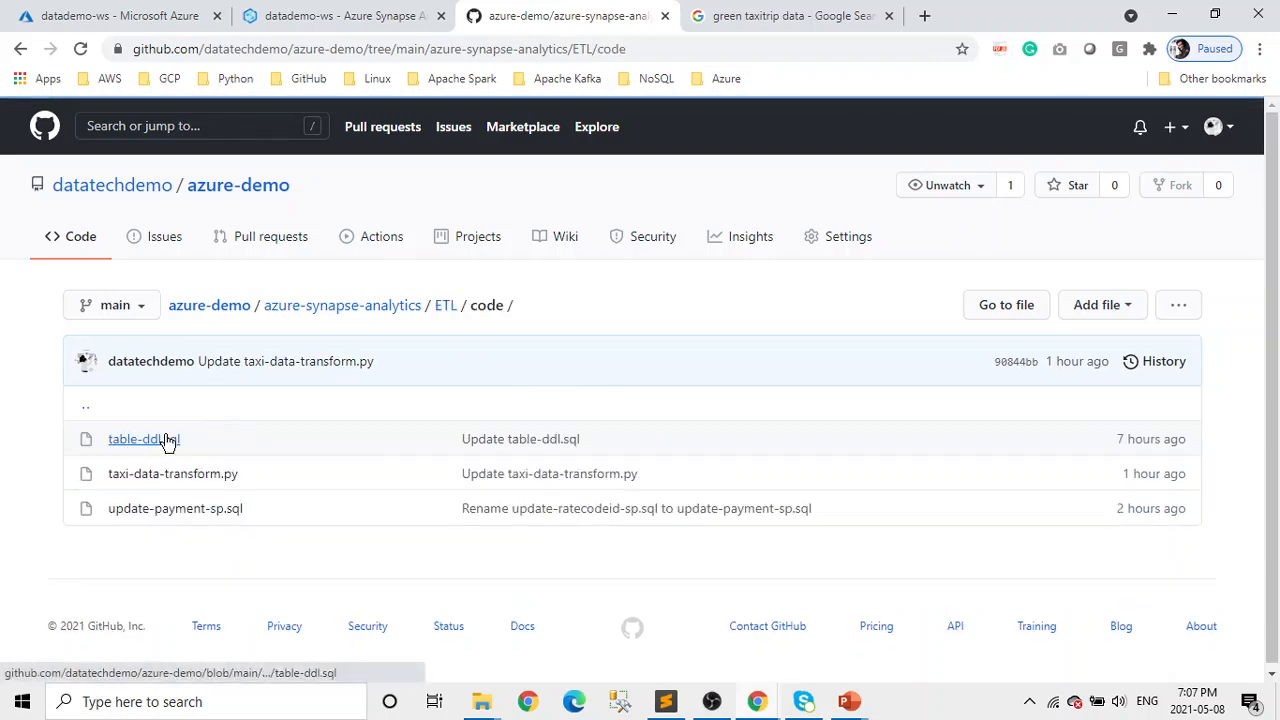
left_click(183, 512)
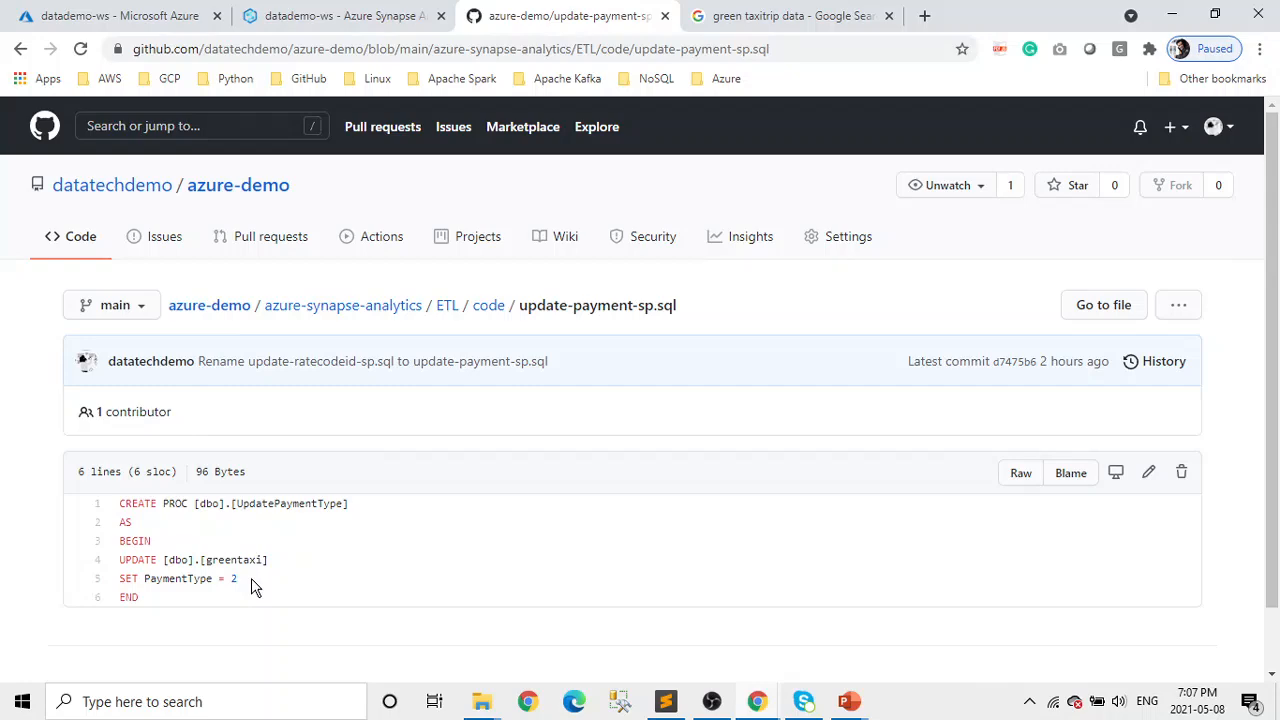
Step: Return to Synapse and run the PaymentType query on dbo.greentaxi to check the updated values
left_click(295, 12)
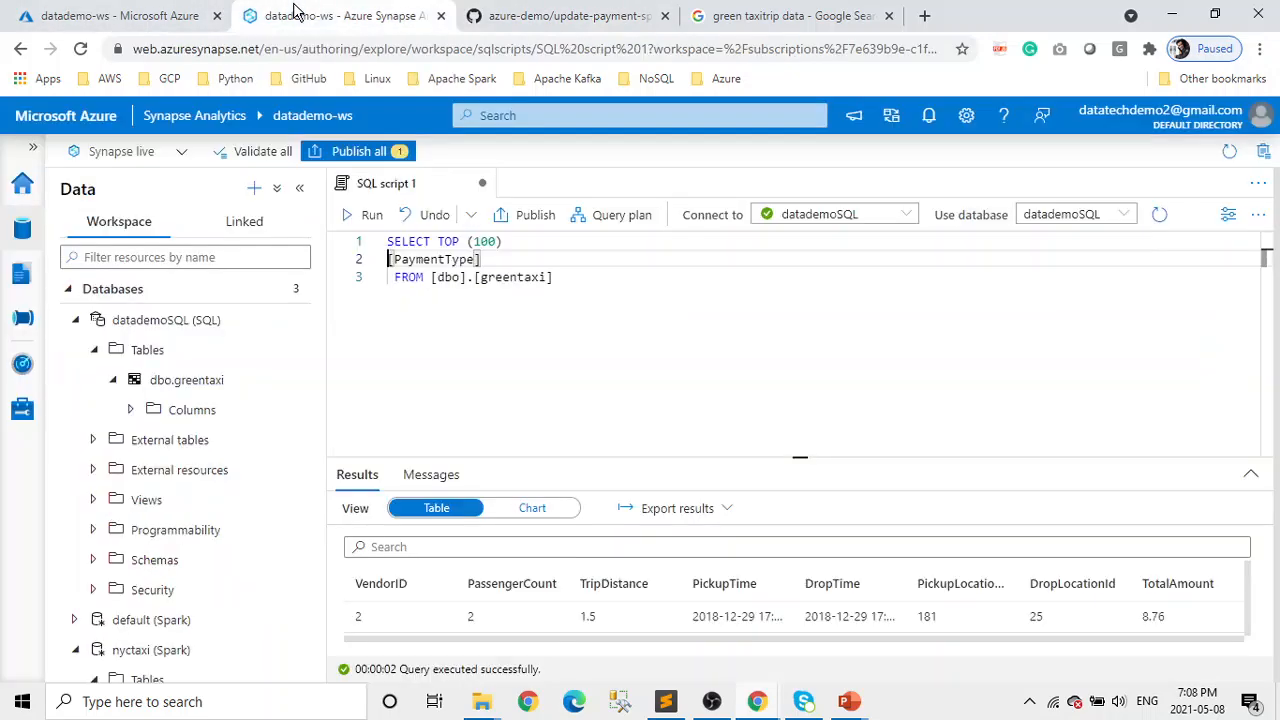
left_click_drag(553, 278, 358, 245)
left_click(364, 214)
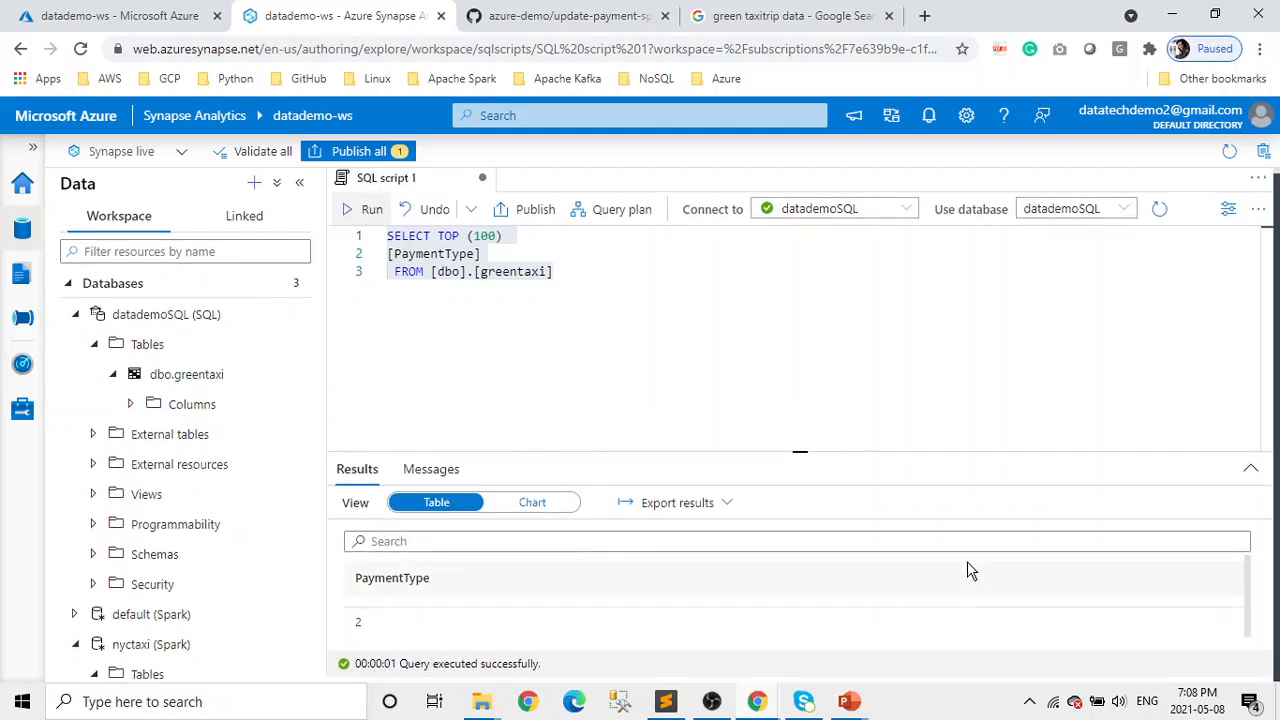
left_click(565, 319)
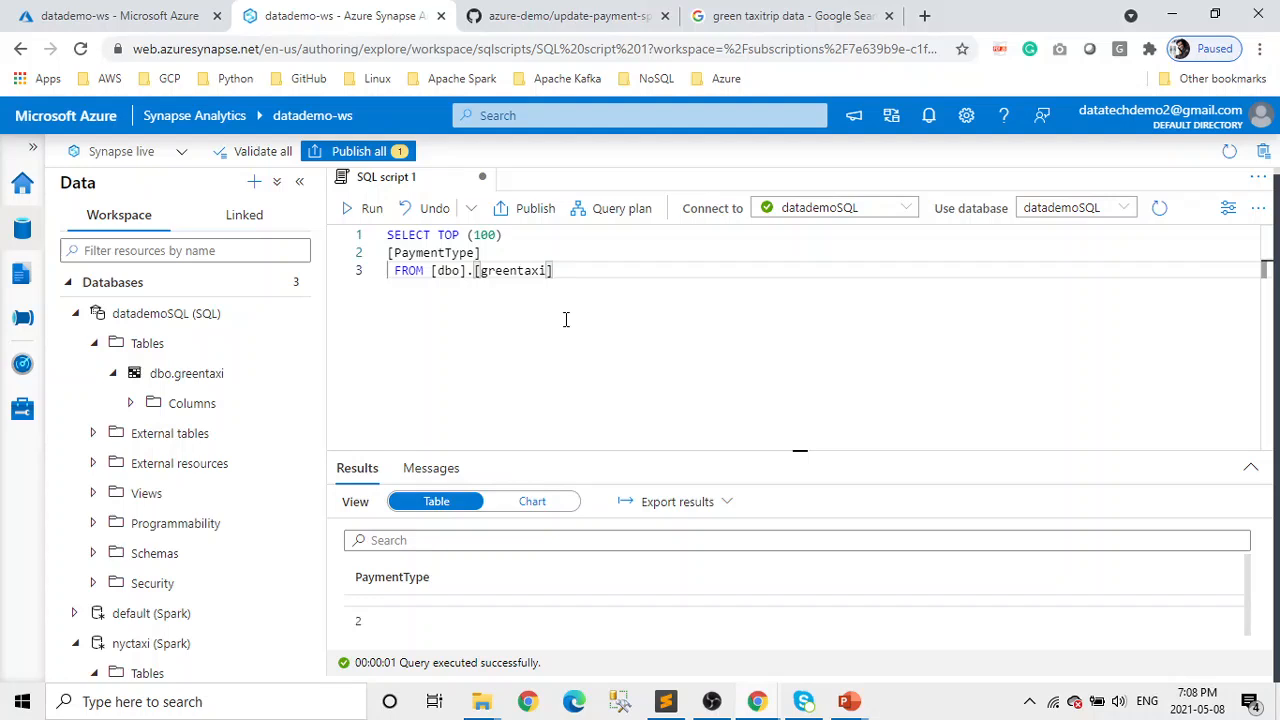
Step: Switch to the Integrate hub and close SQL script 1, discarding its changes
left_click(20, 326)
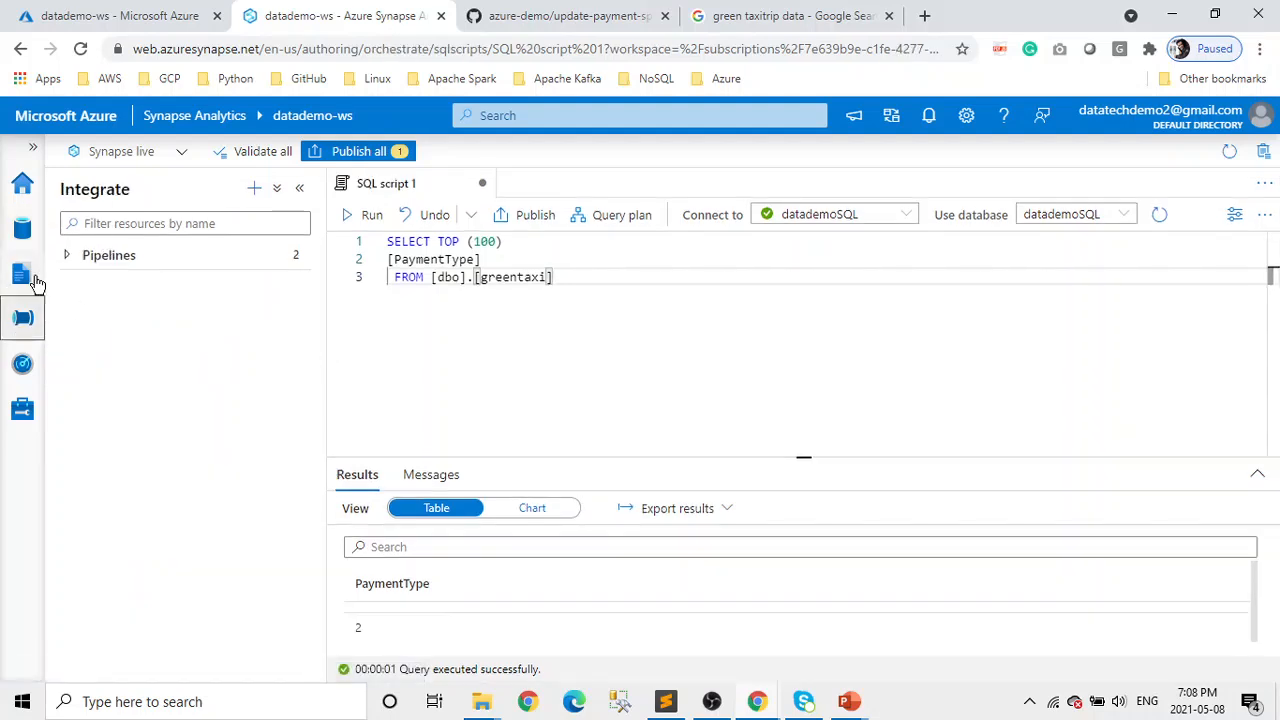
left_click(22, 229)
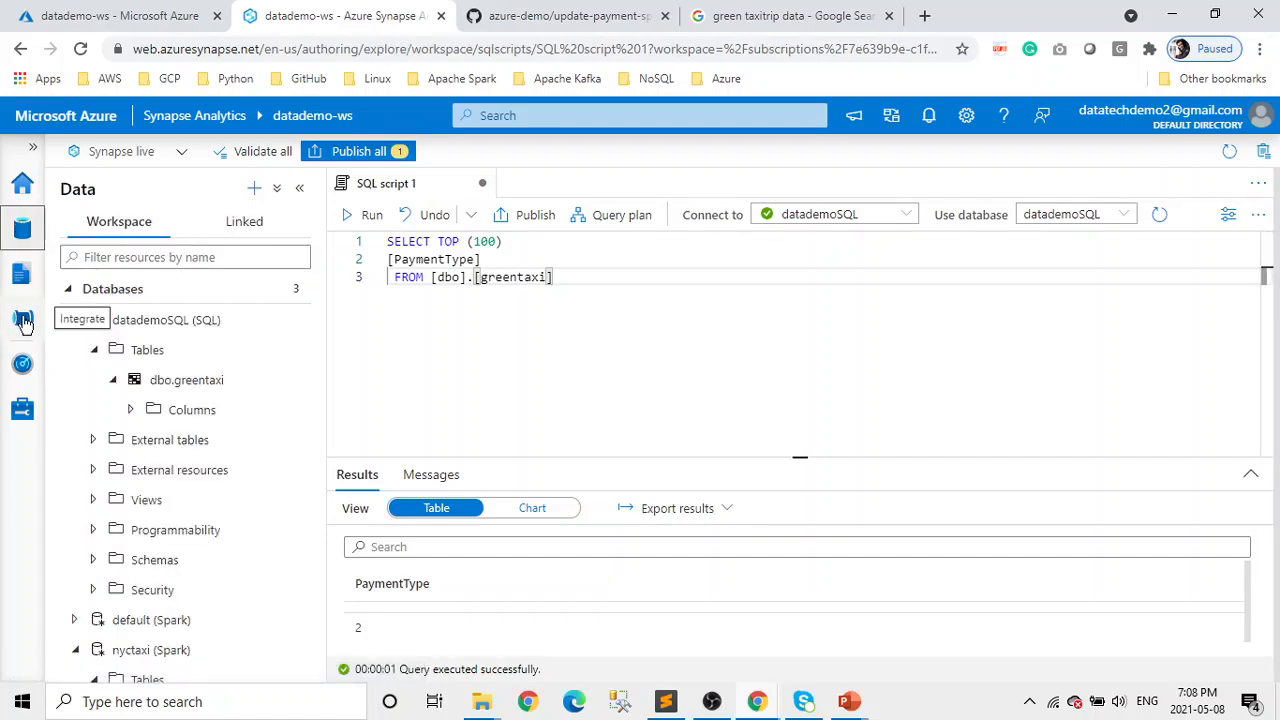
left_click(23, 318)
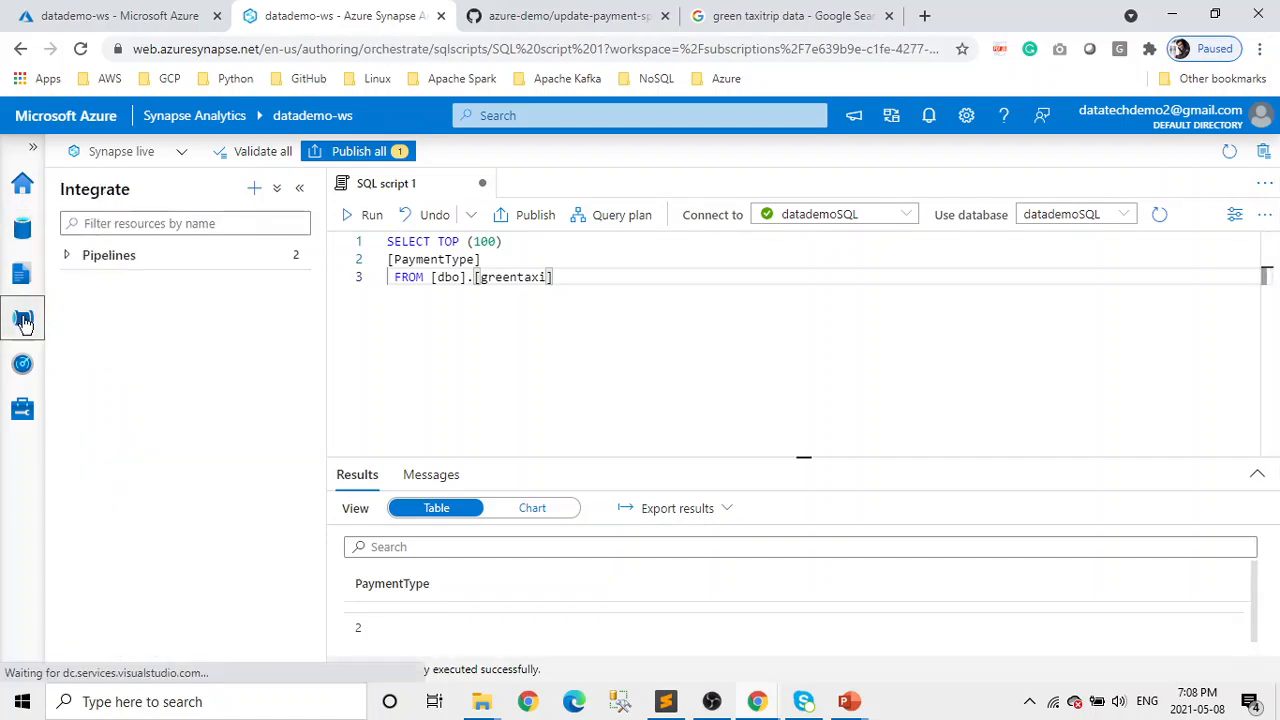
left_click(483, 184)
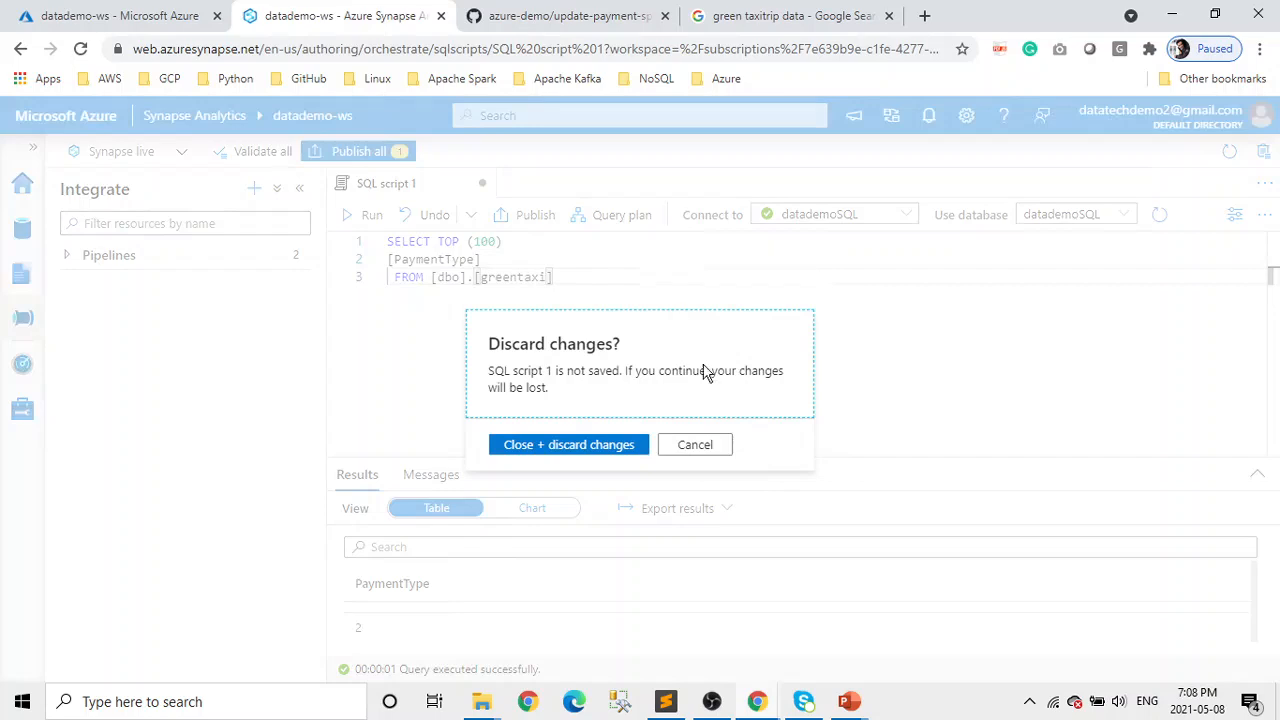
left_click(597, 446)
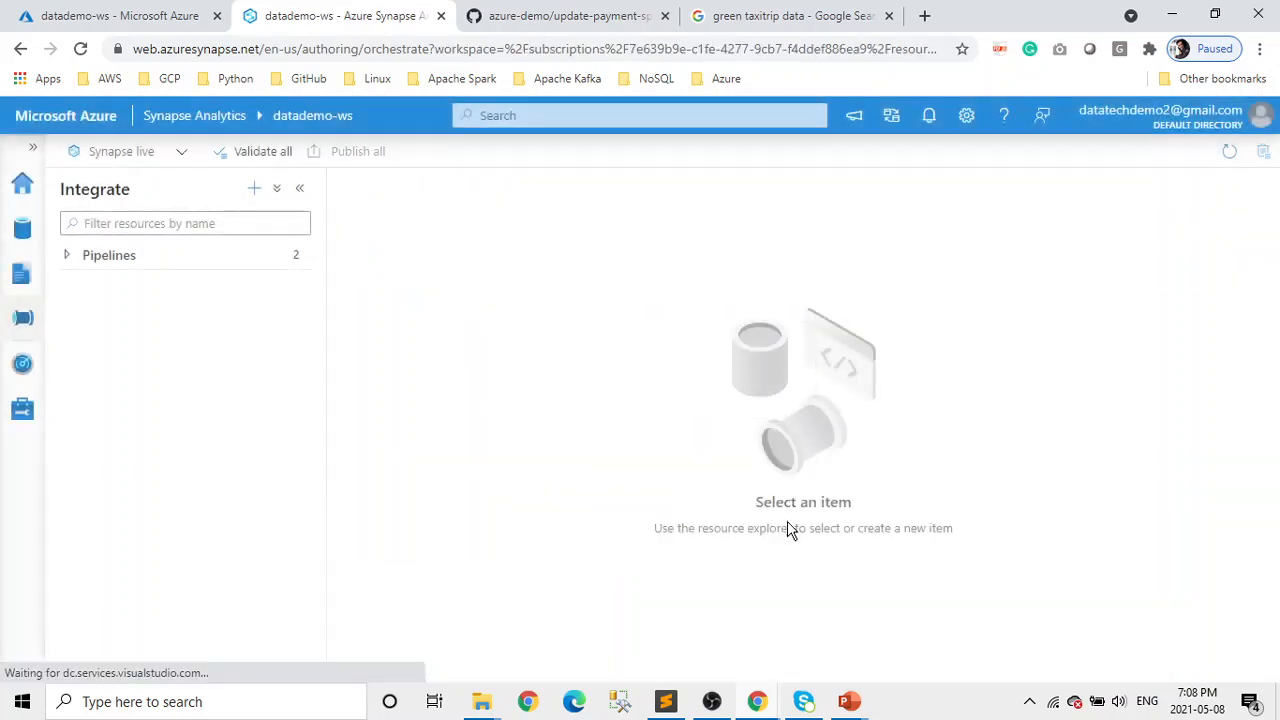
Step: Open ETLPipeline from the pipelines list and review its chain of activities from notebook to stored procedure
left_click(67, 256)
left_click(150, 318)
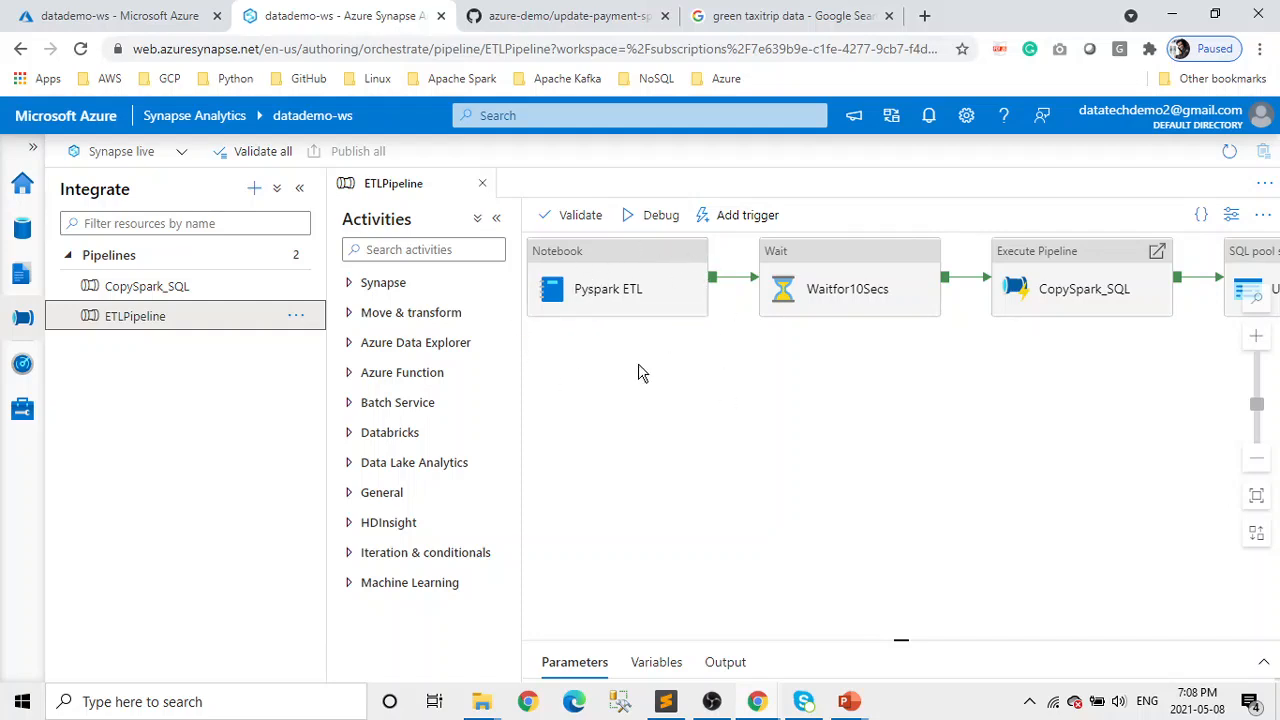
scroll(687, 497, "right", 5)
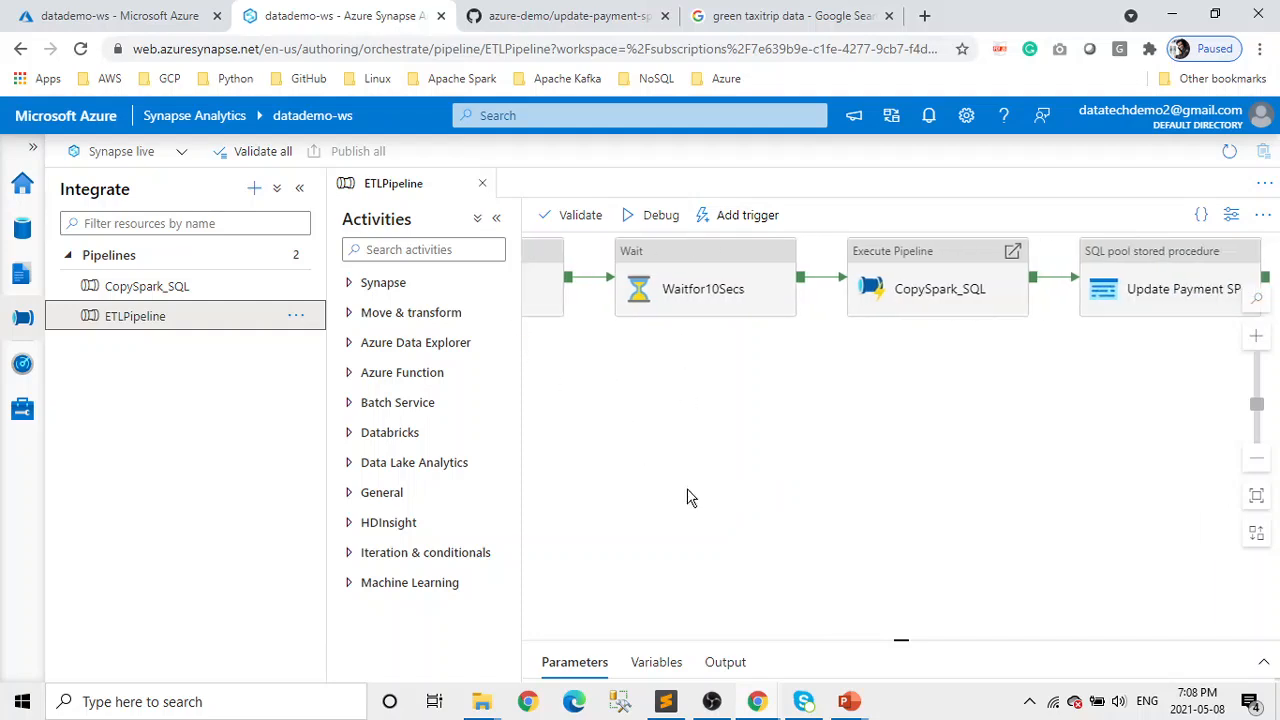
scroll(687, 497, "left", 5)
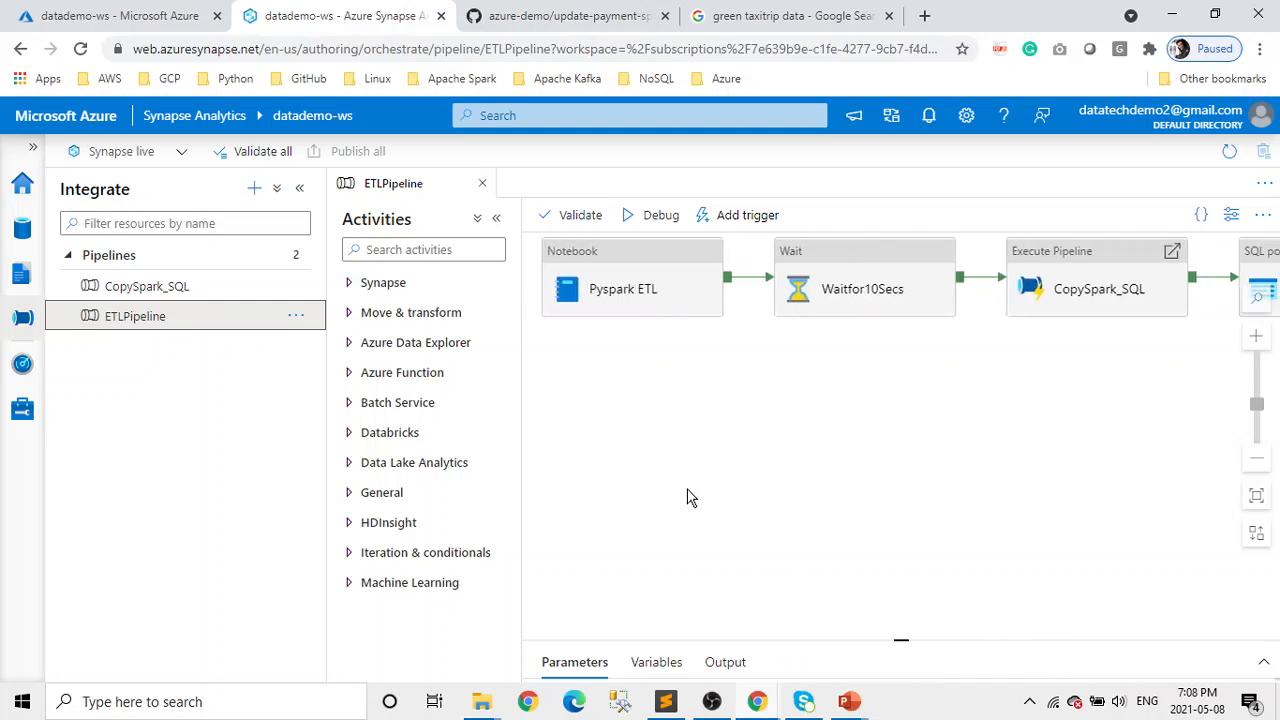